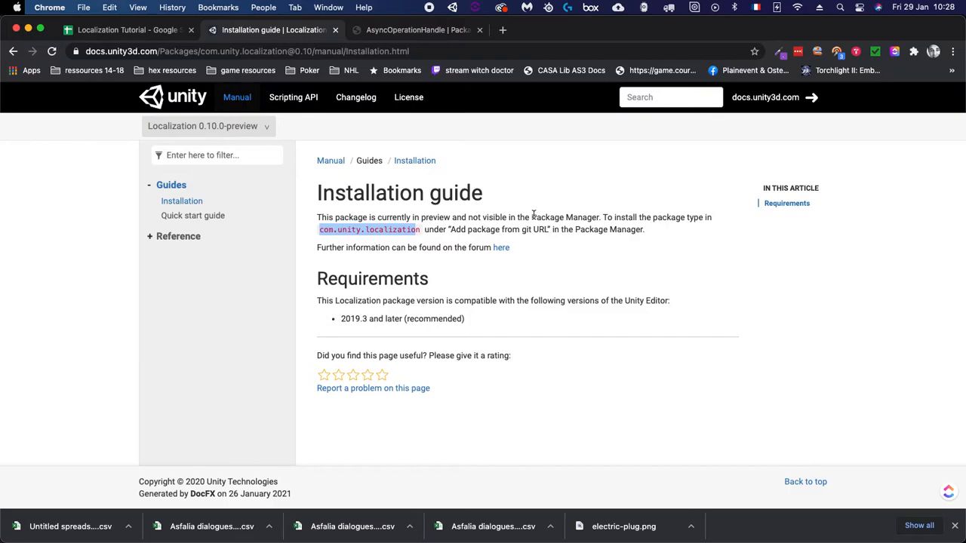
Switch to Unity, close the open Package Manager window and save the scene
click(424, 234)
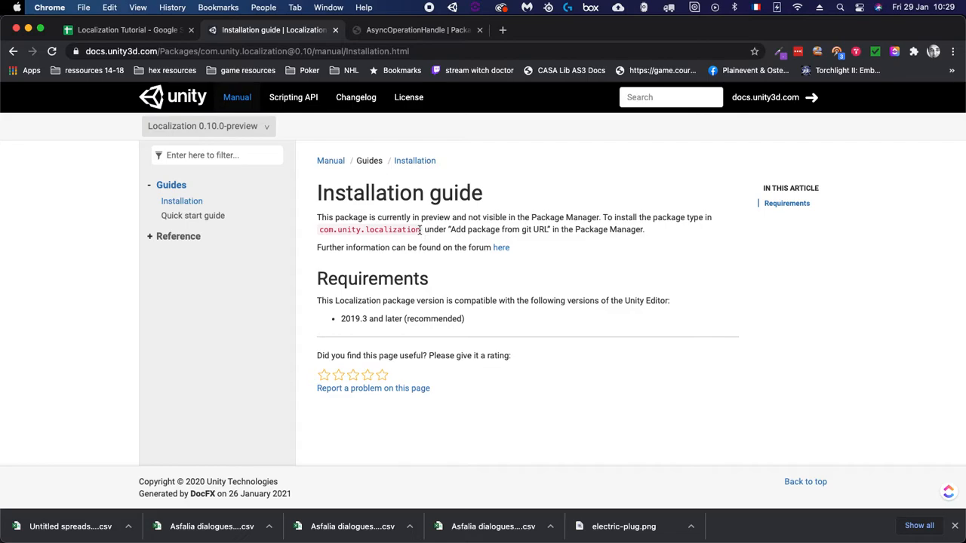
key(super+Tab)
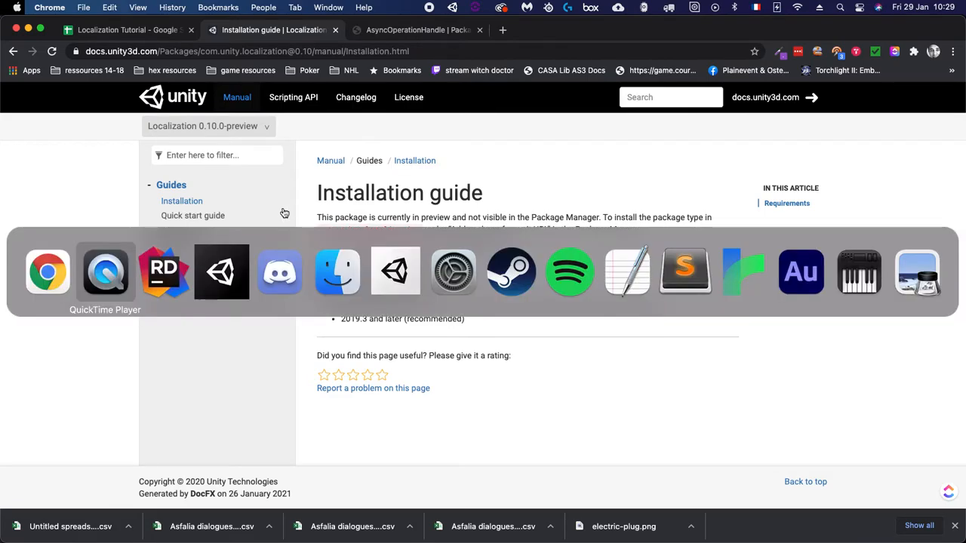
click(225, 289)
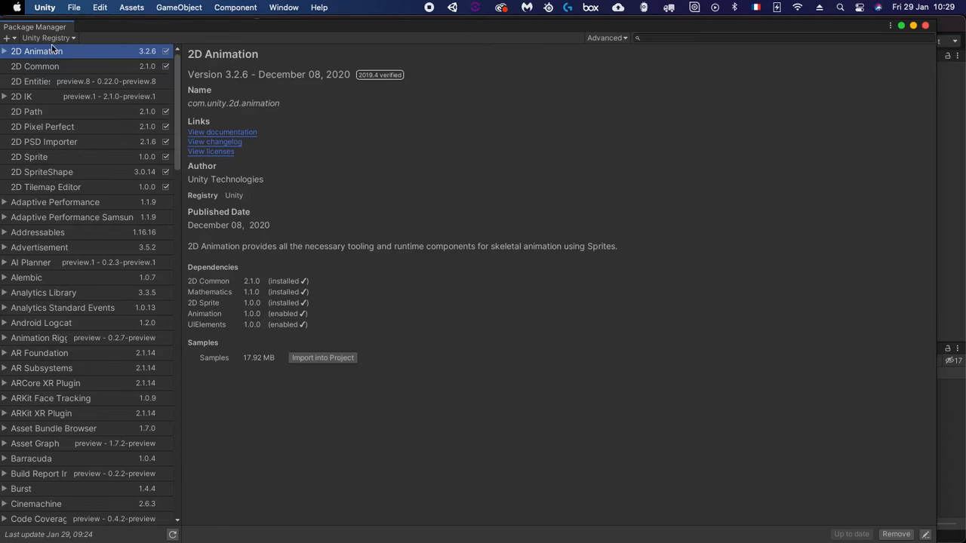
click(925, 25)
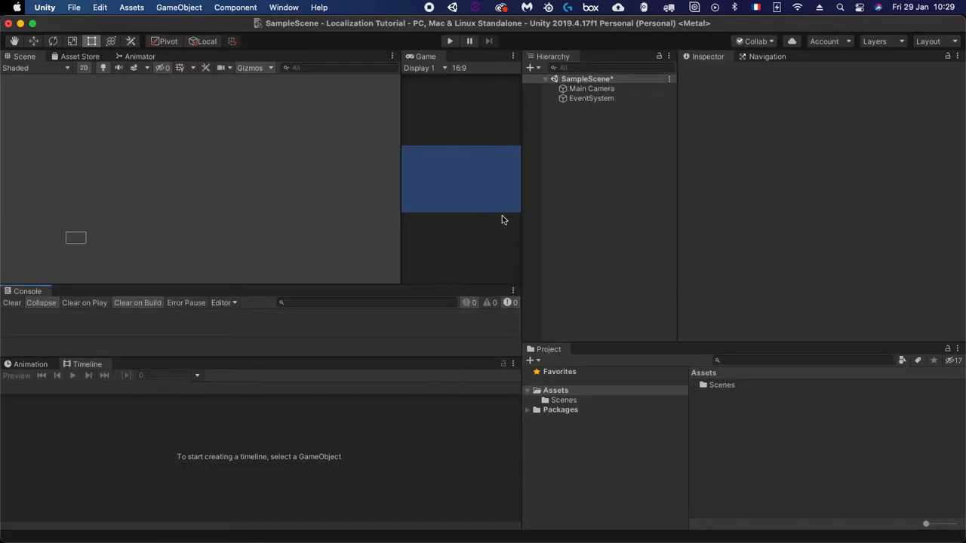
key(super+s)
Open the Package Manager and start adding a package from a git URL
click(285, 7)
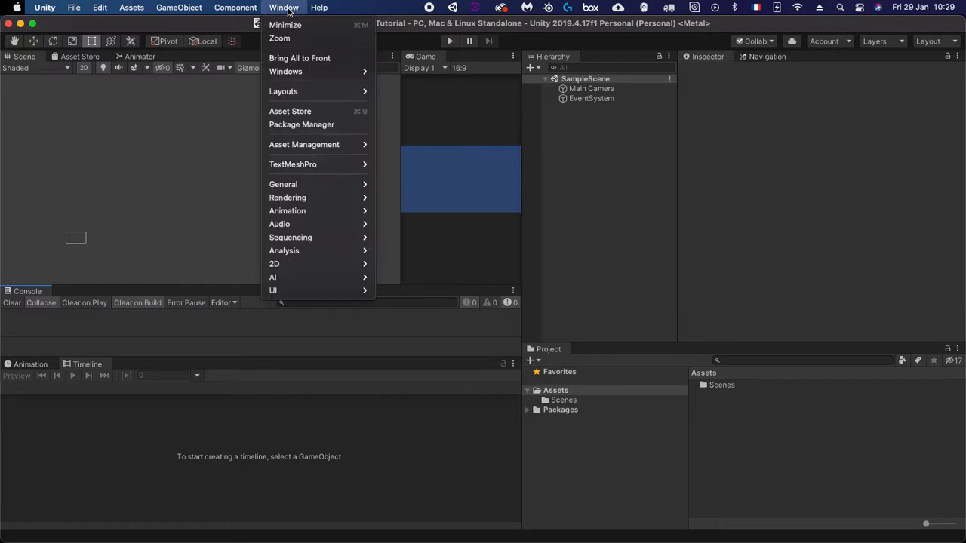
click(314, 131)
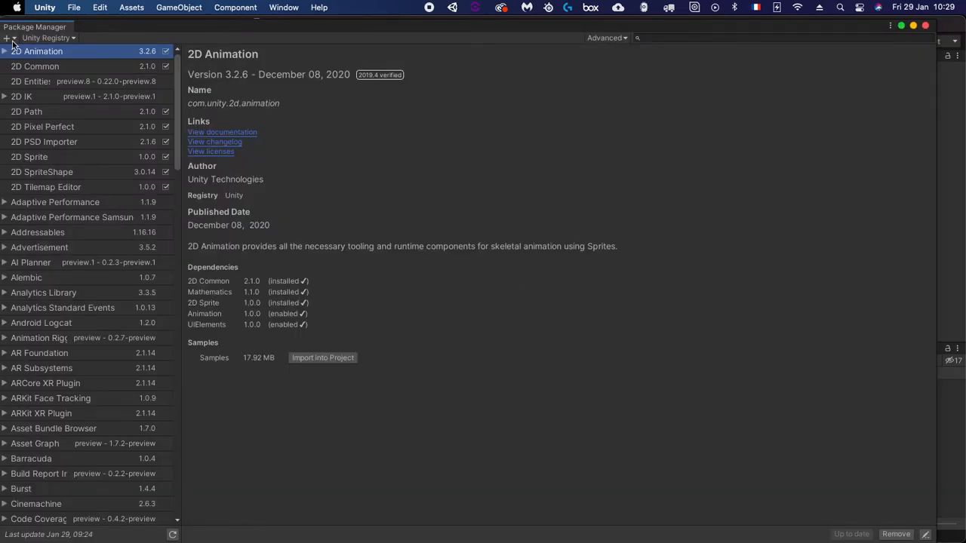
click(12, 38)
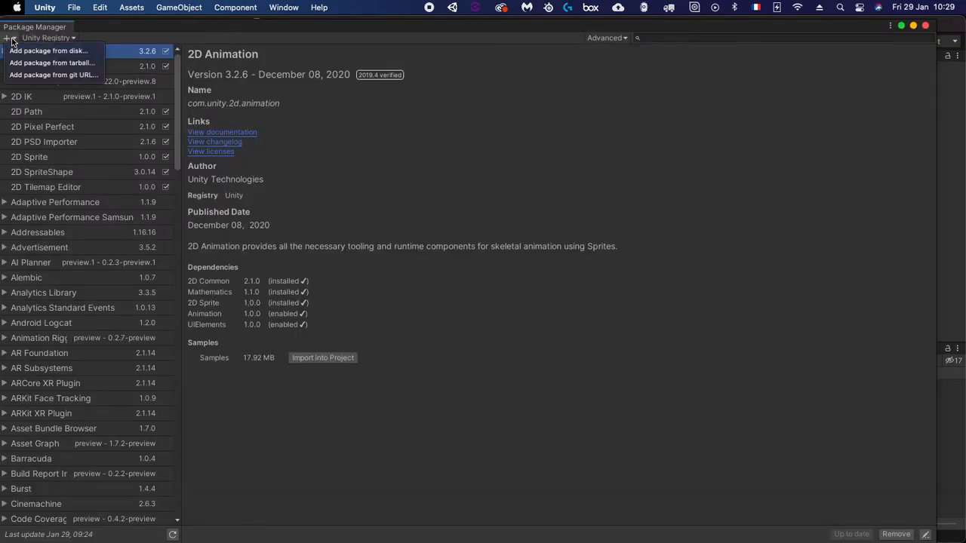
click(50, 76)
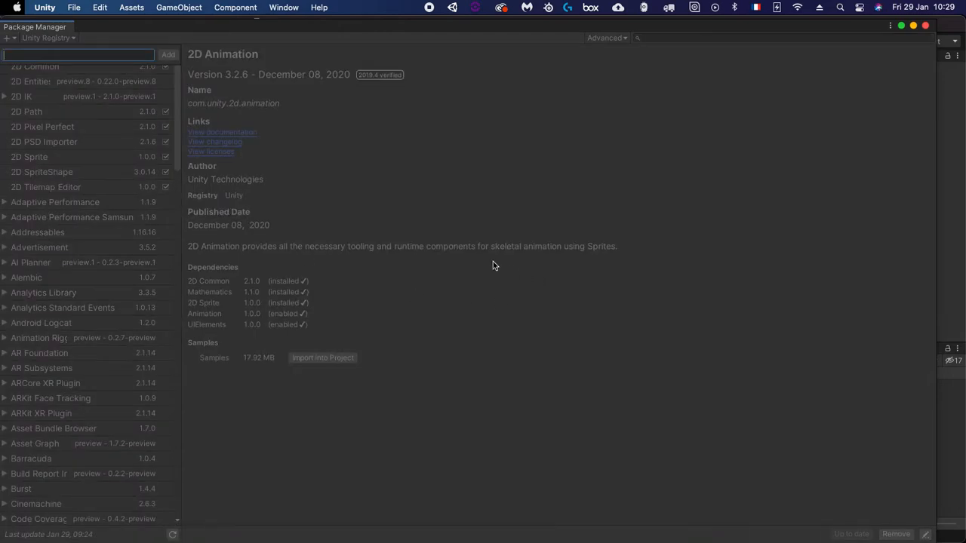
Switch to Chrome and copy the package name com.unity.localization from the Installation guide
key(super+Tab)
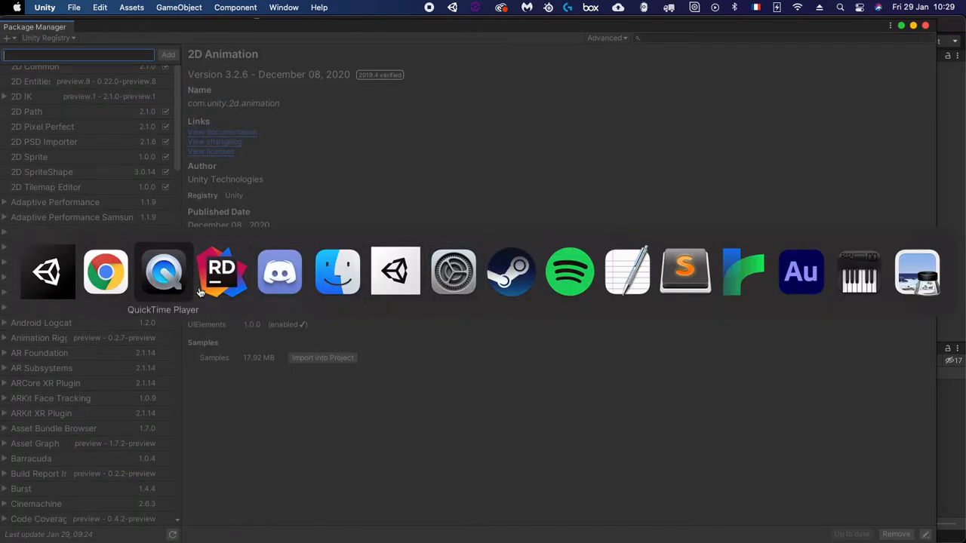
click(105, 272)
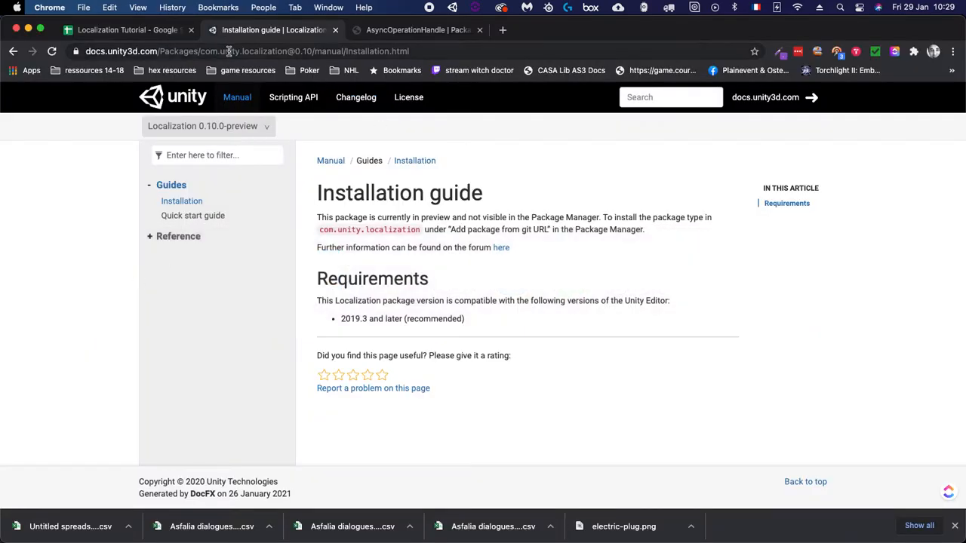
click(310, 49)
mouse_move(310, 50)
mouse_down()
mouse_move(228, 52)
mouse_move(296, 53)
mouse_up()
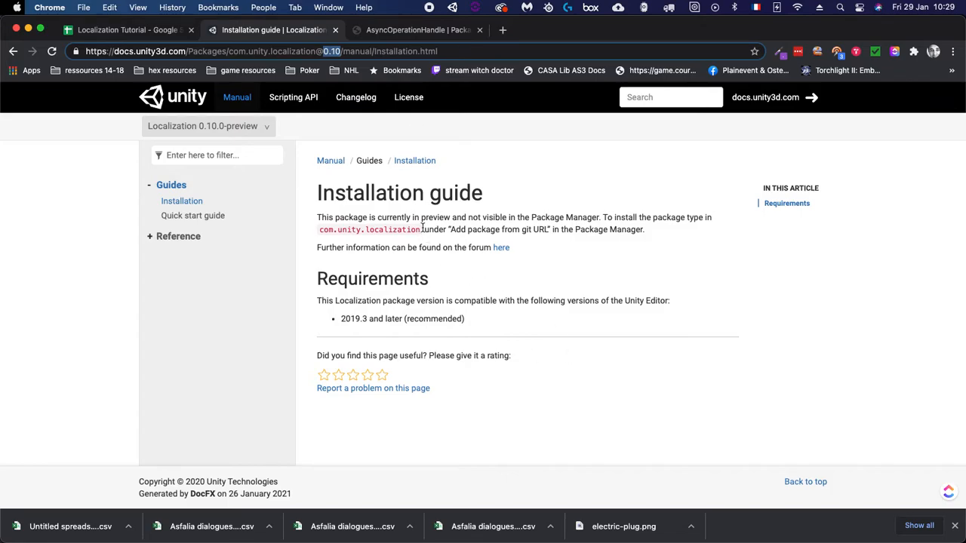
drag(419, 229, 306, 232)
key(super+c)
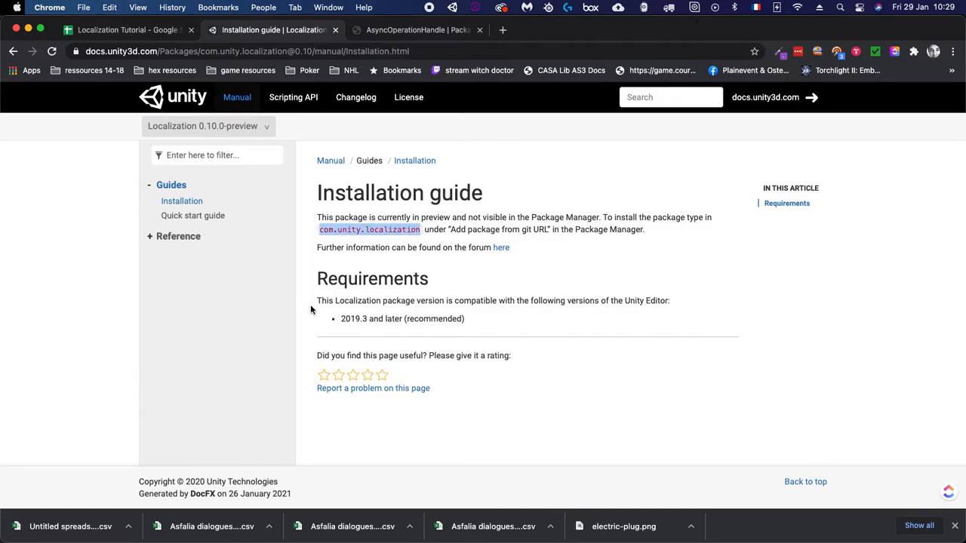
Switch back to Unity and add the package com.unity.localization by its git URL entry
key(super+Tab)
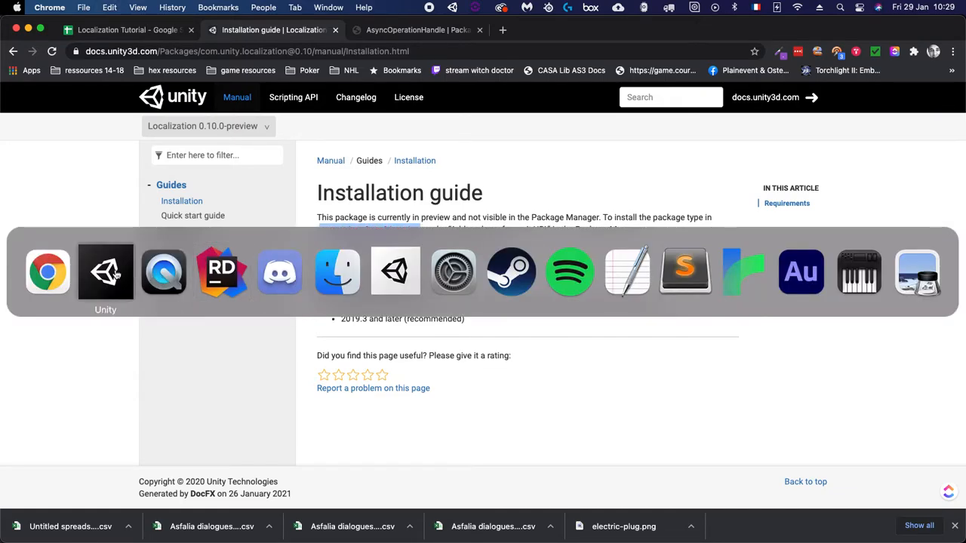
click(115, 276)
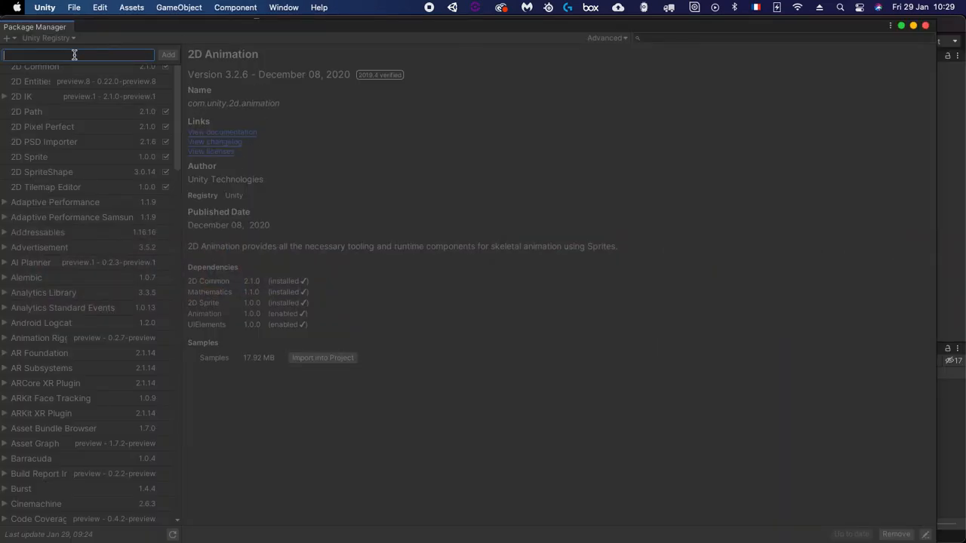
key(super+v)
key(Return)
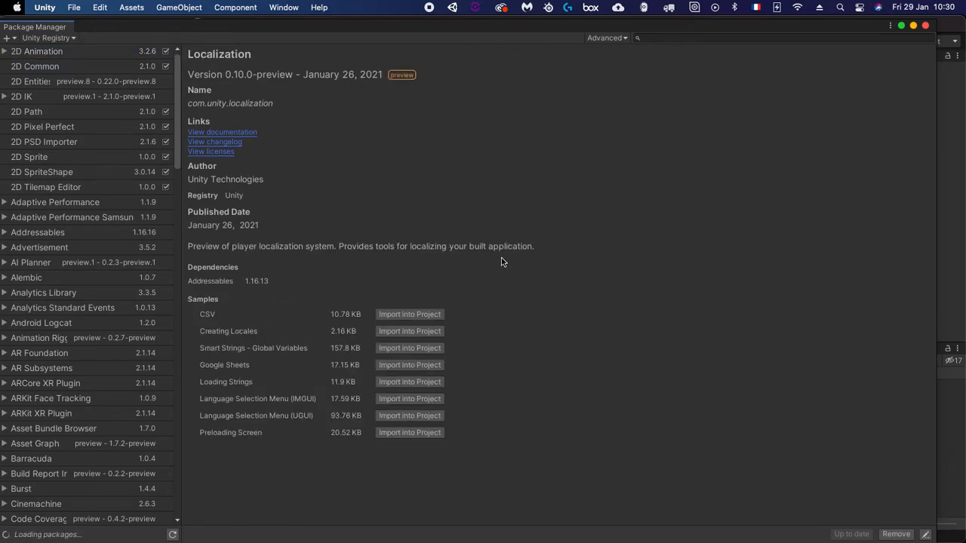
key(super+Tab)
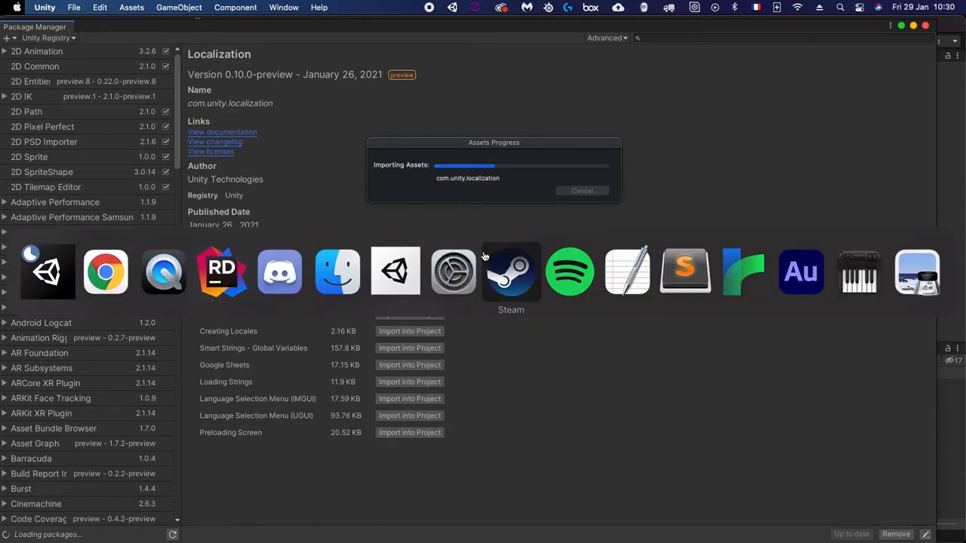
click(106, 284)
click(675, 270)
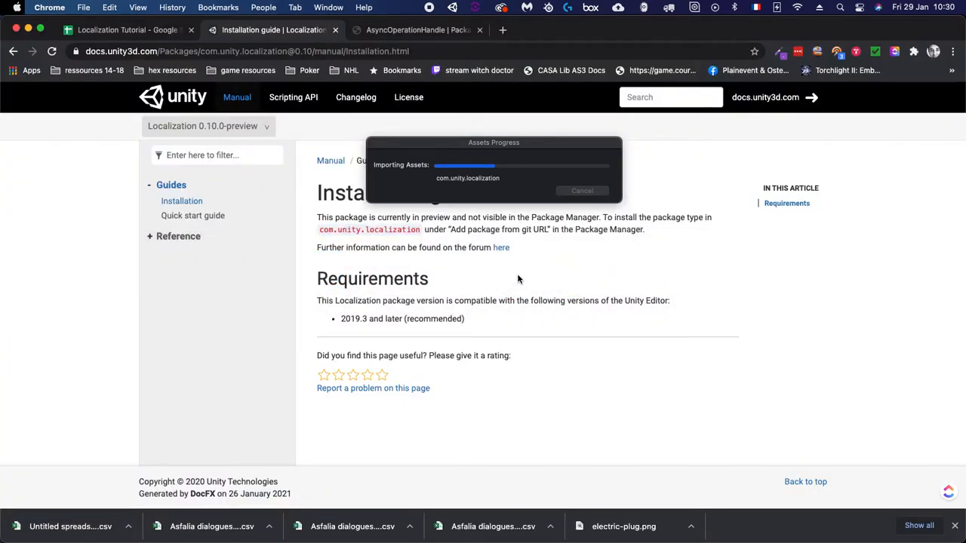
drag(520, 141, 745, 25)
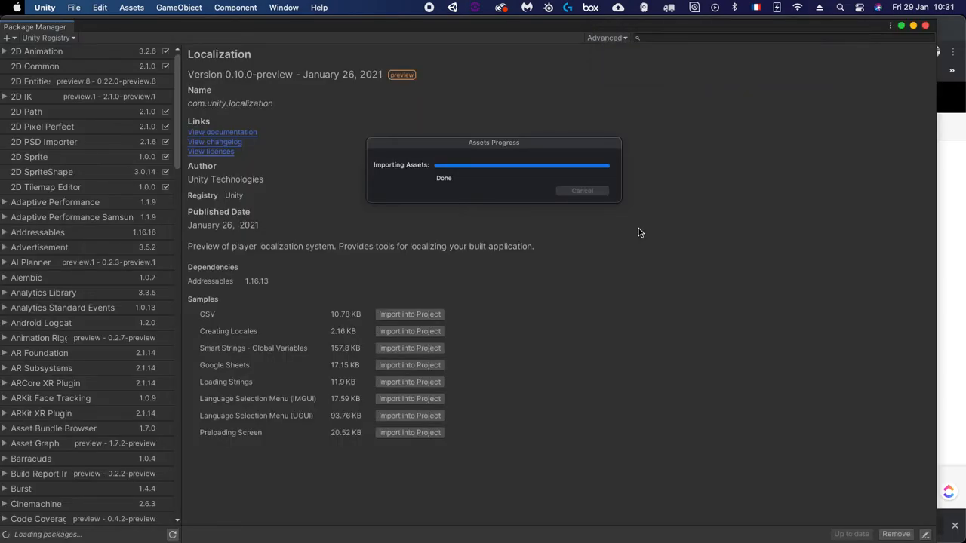
key(super+Tab)
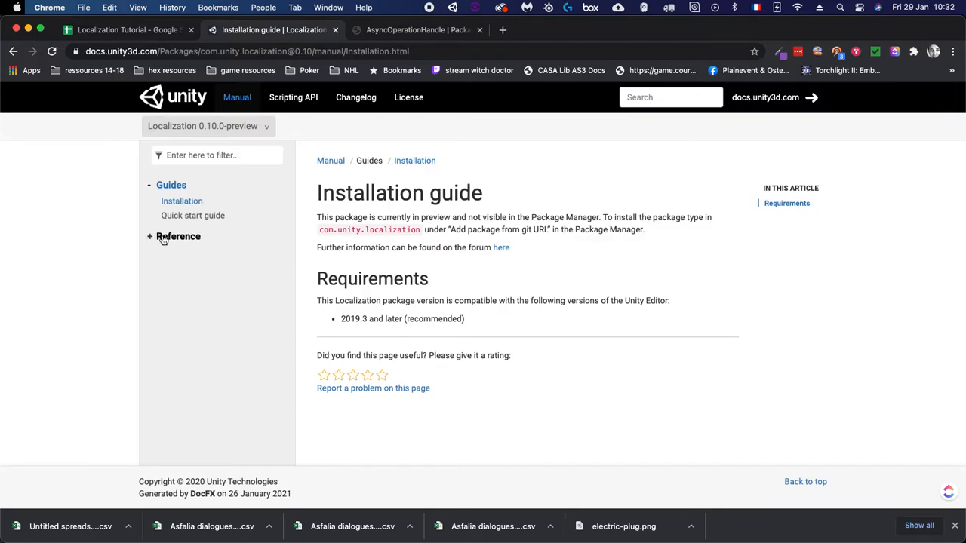
Return to Unity and close the Package Manager window
key(super+Tab)
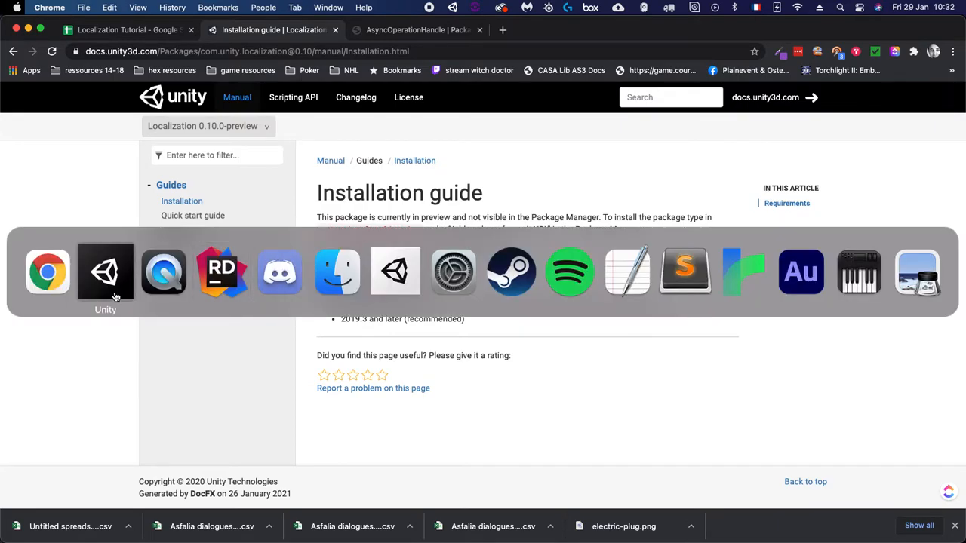
click(97, 279)
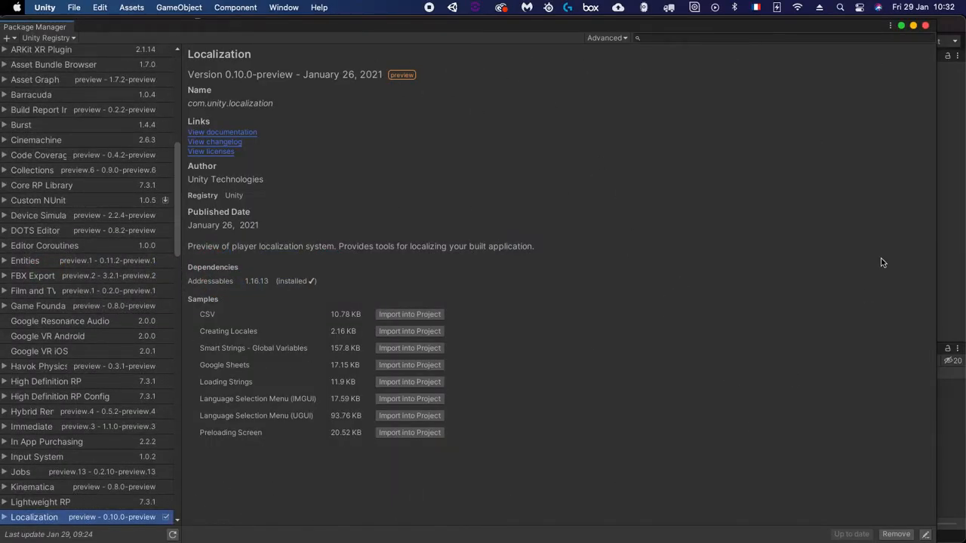
click(926, 27)
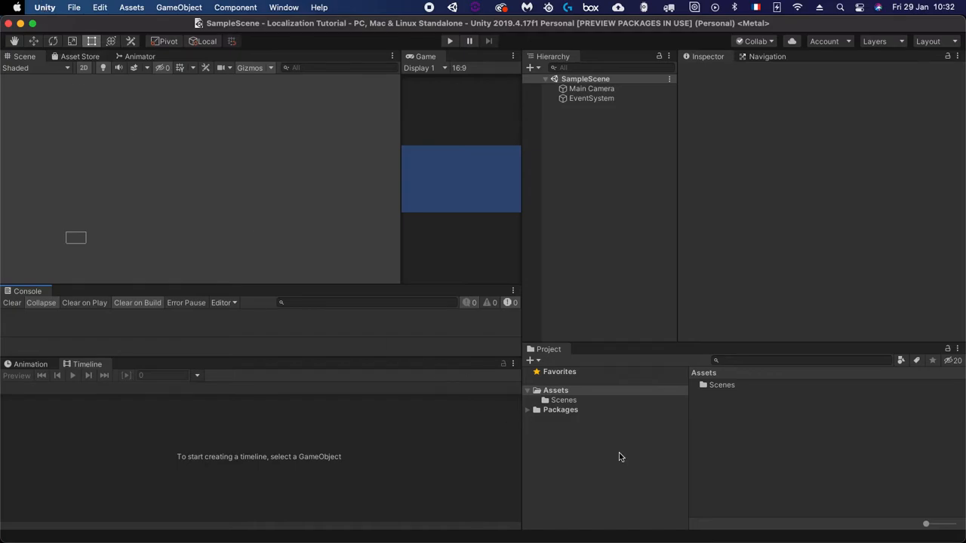
Create a folder named Localization inside Assets and open it
click(551, 391)
right_click(551, 394)
mouse_move(600, 205)
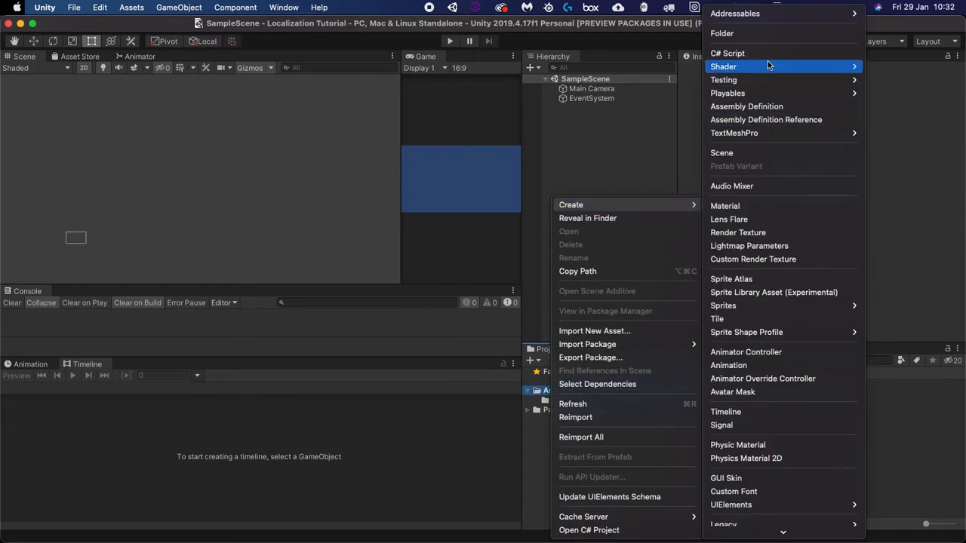
click(741, 34)
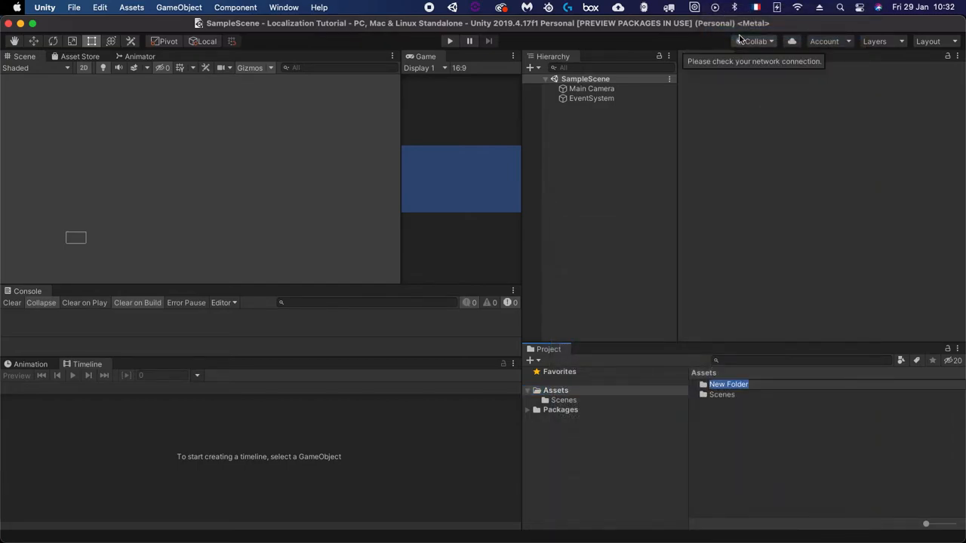
text(Localization)
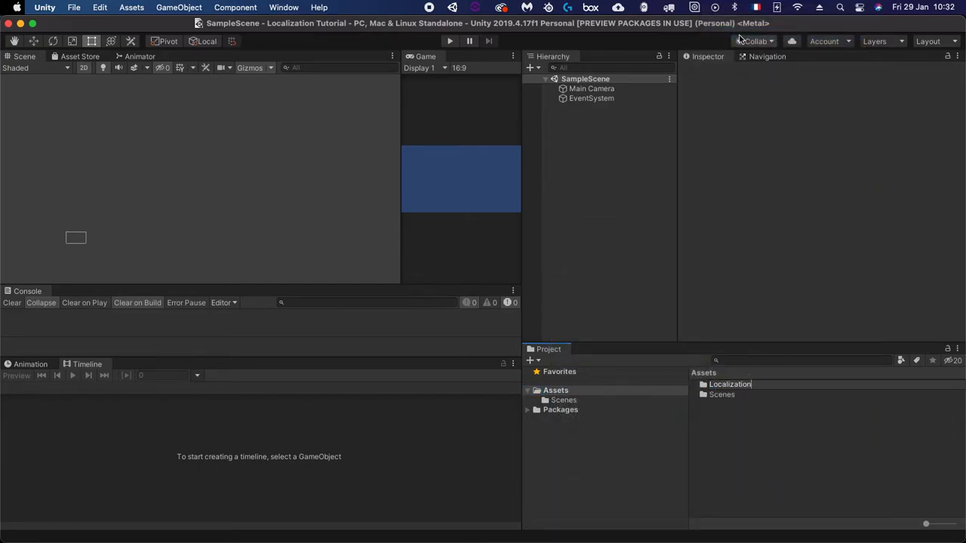
key(Return)
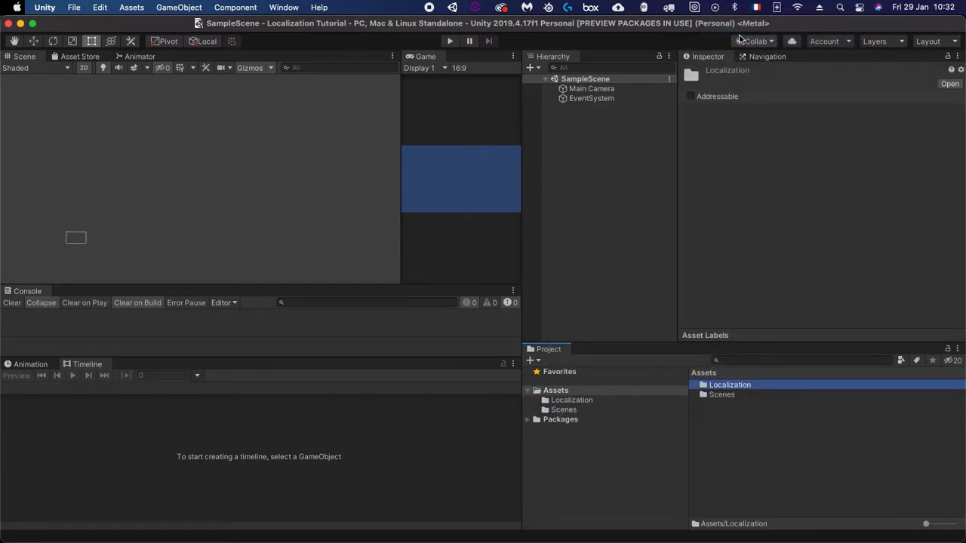
double_click(708, 387)
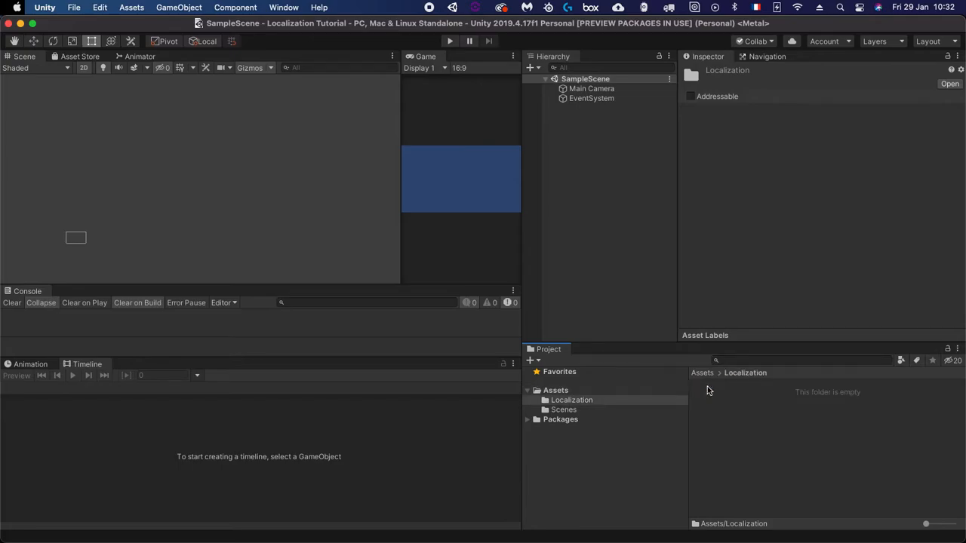
Create the project's active localization settings and save them as Localization Settings in the Assets/Localization folder
click(73, 6)
mouse_move(96, 8)
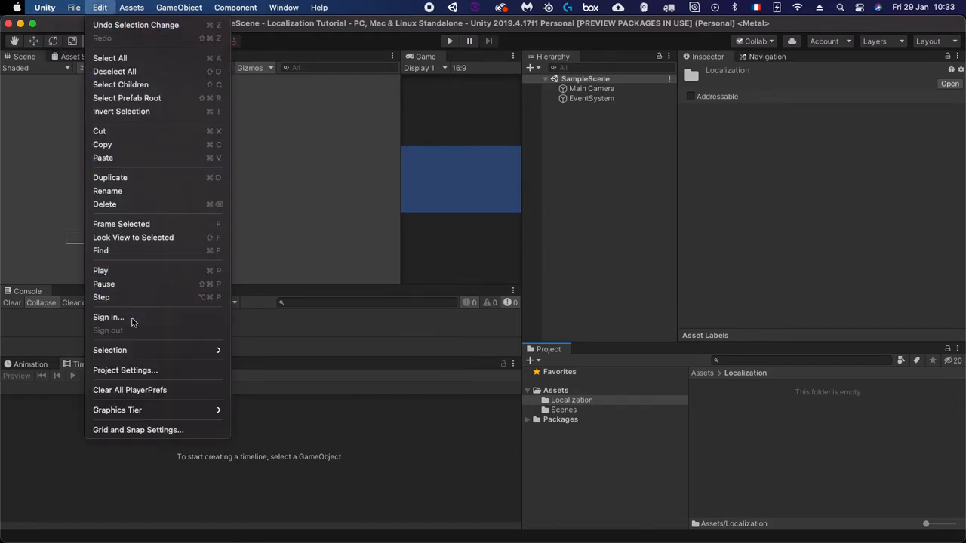
click(126, 371)
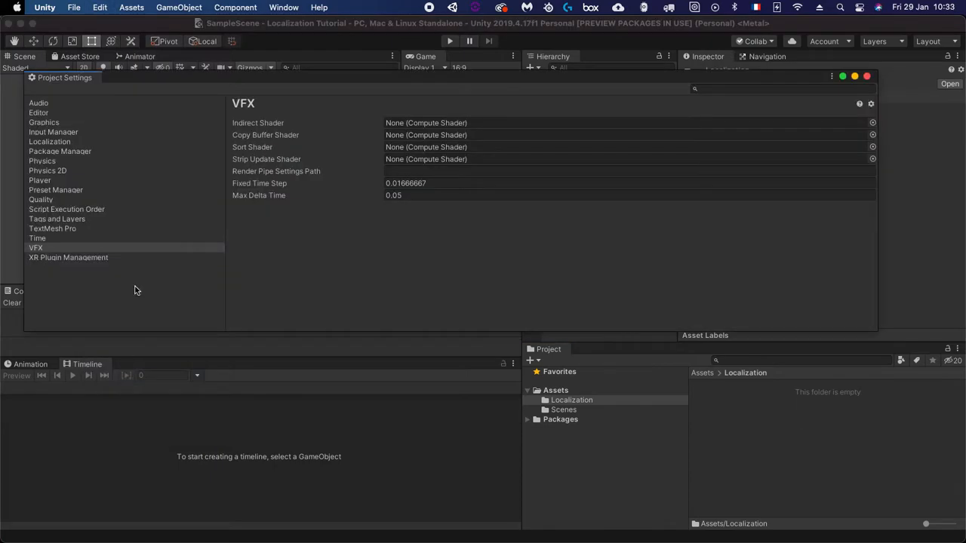
click(49, 142)
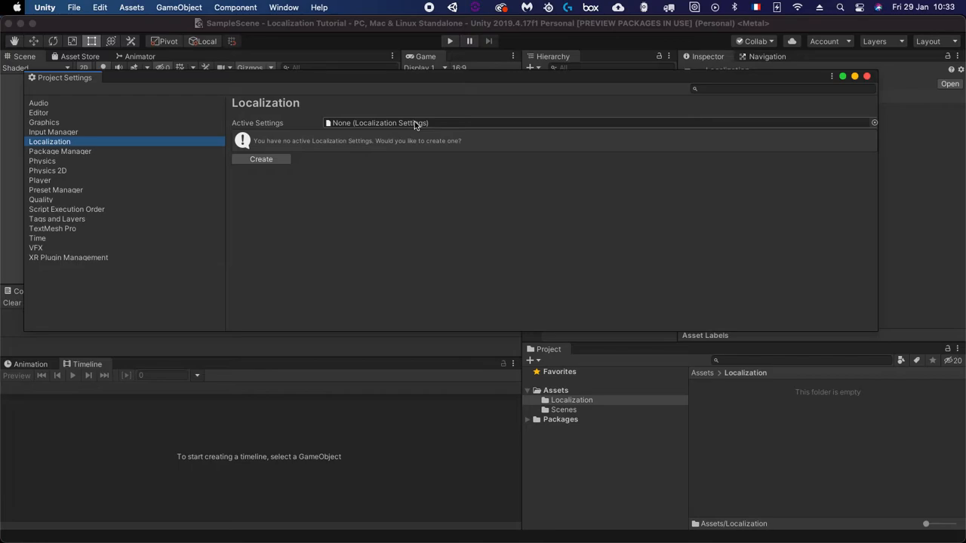
click(263, 161)
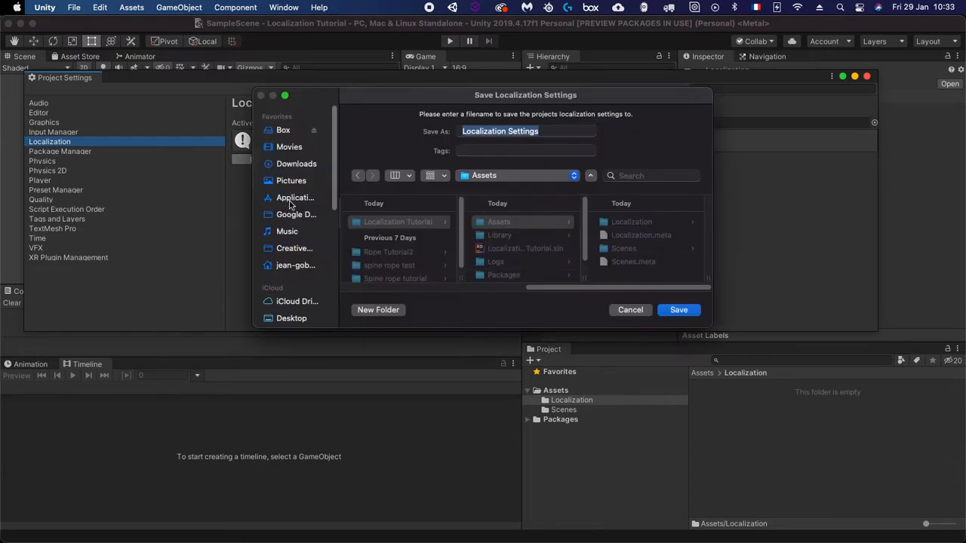
click(630, 222)
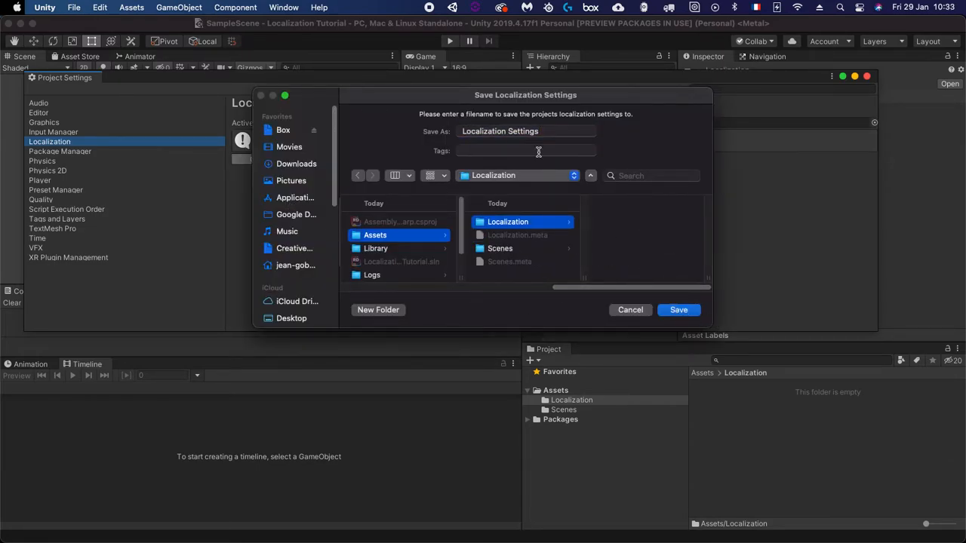
click(680, 311)
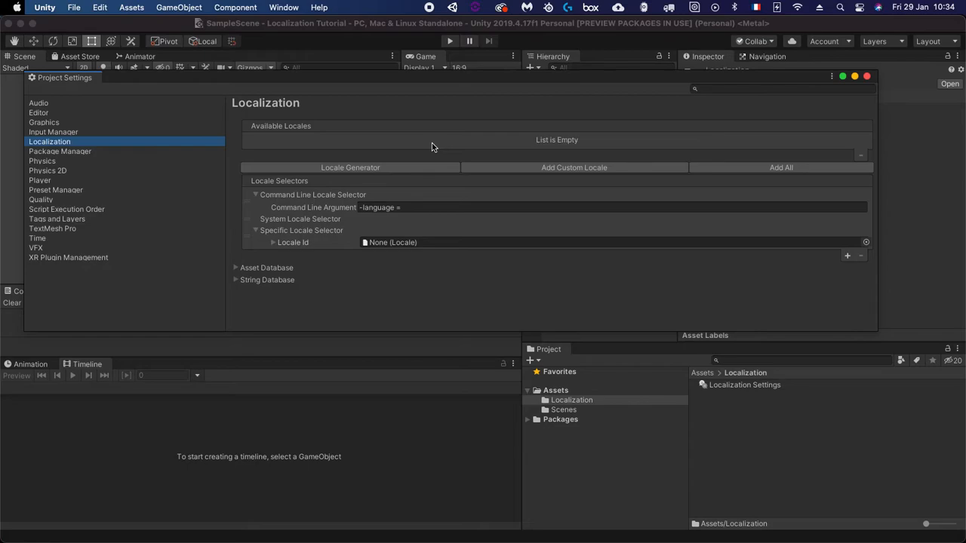
Generate English (en) and French (fr) locales and save them in a new folder named Locales inside Assets/Localization
click(349, 167)
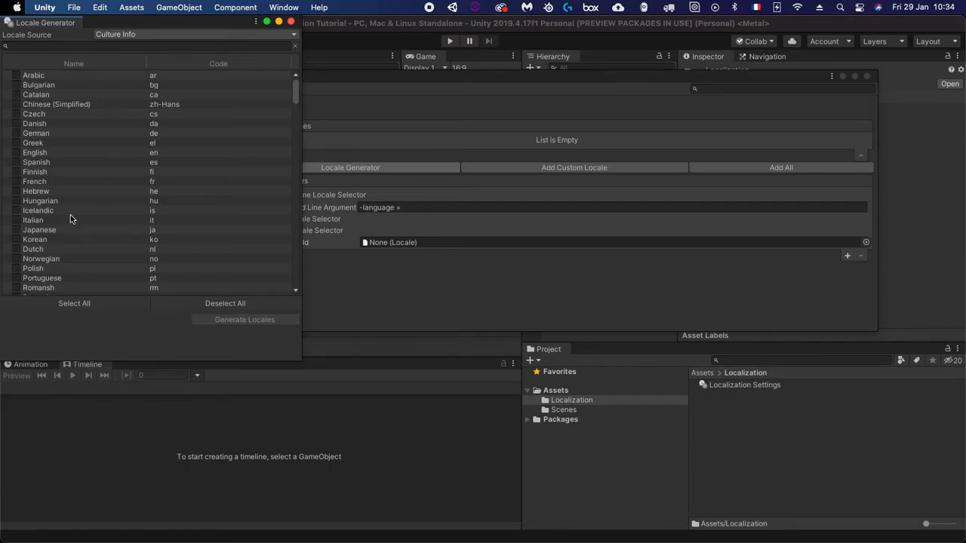
click(15, 155)
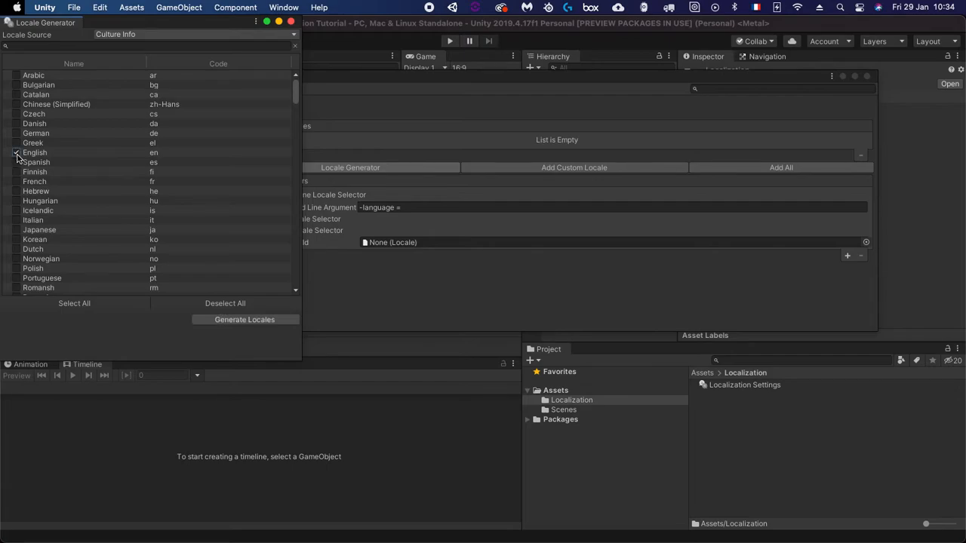
click(17, 184)
click(245, 320)
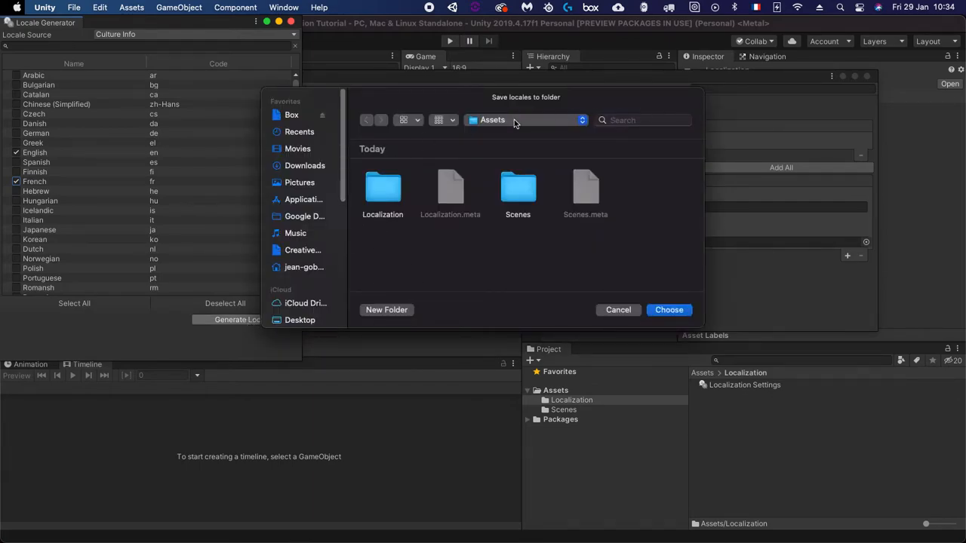
double_click(383, 190)
click(386, 310)
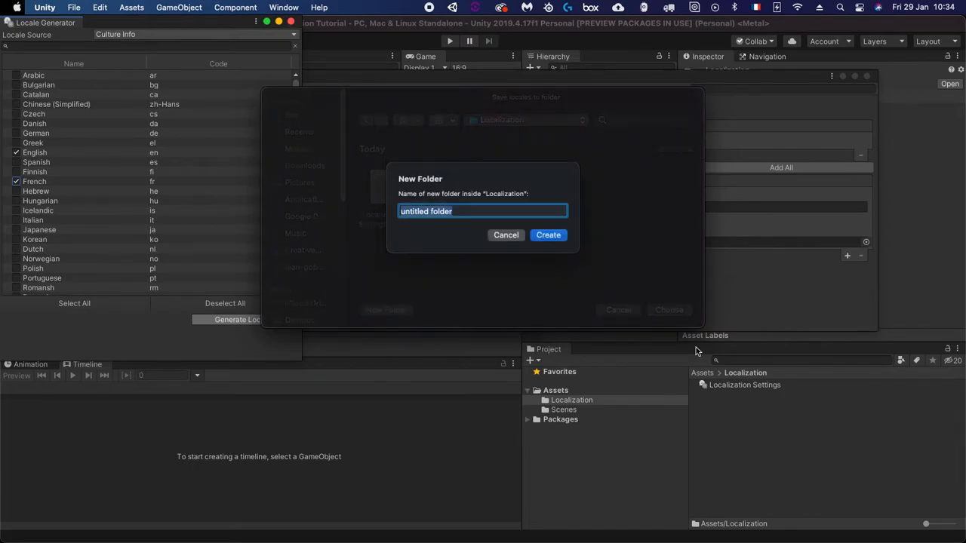
text(Locales)
key(Return)
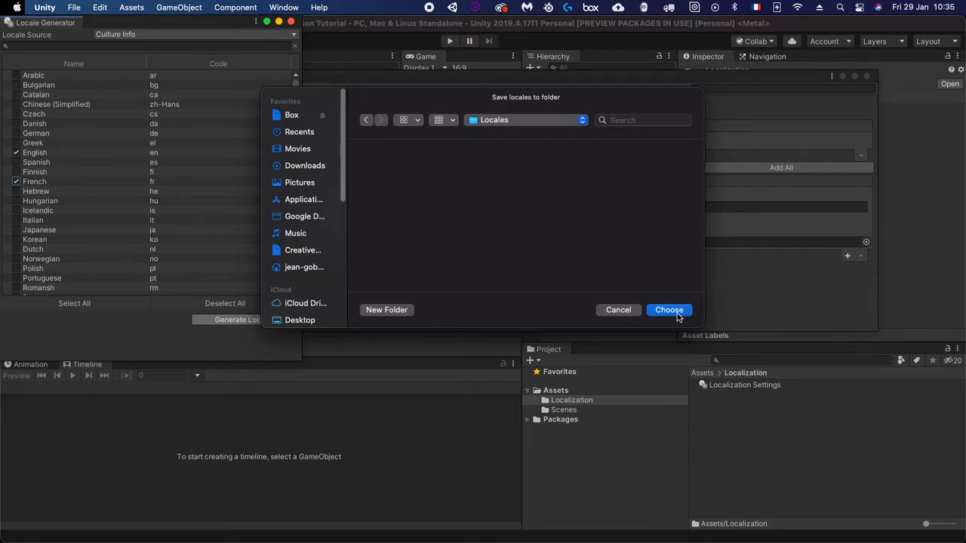
click(668, 310)
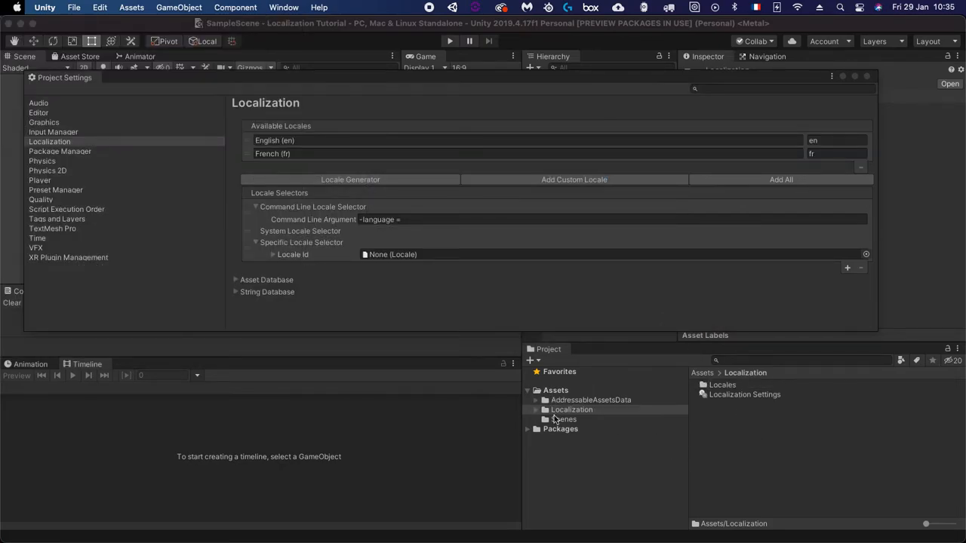
Open the Locales folder and compare the English and French locale assets' codes and formatting culture info
double_click(714, 387)
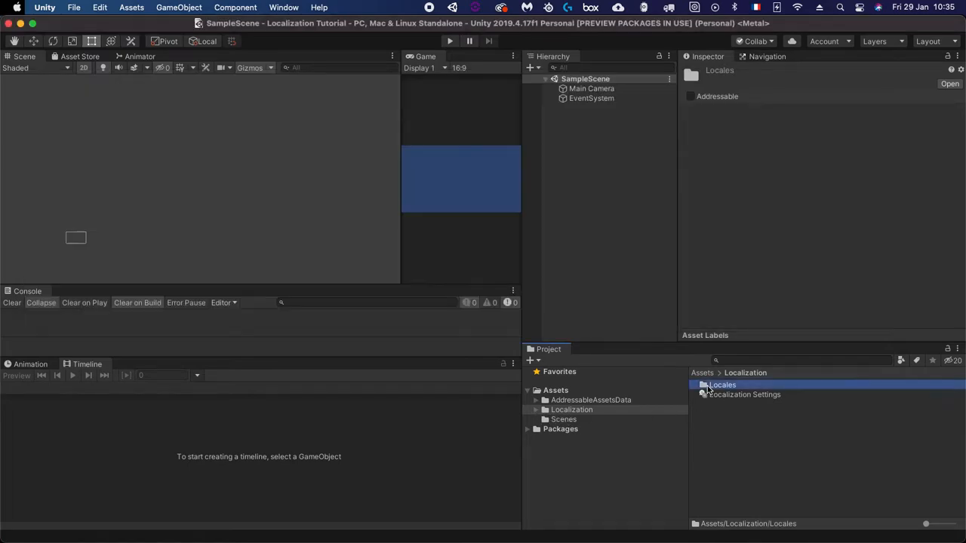
click(726, 386)
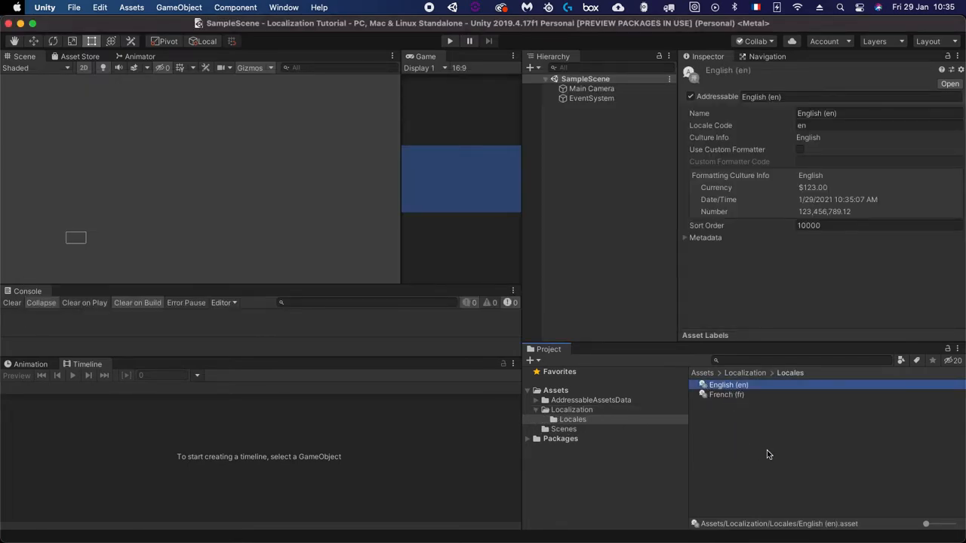
click(816, 126)
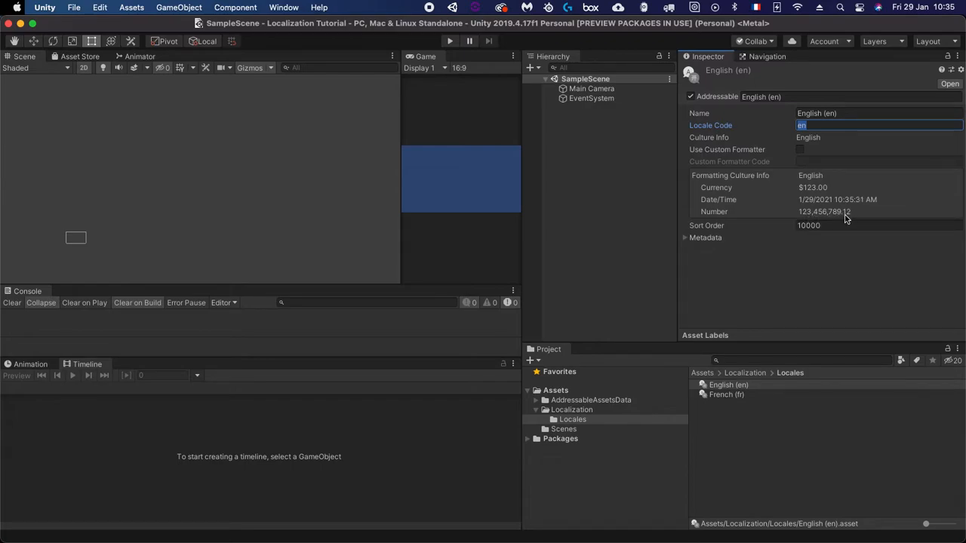
click(728, 395)
click(828, 227)
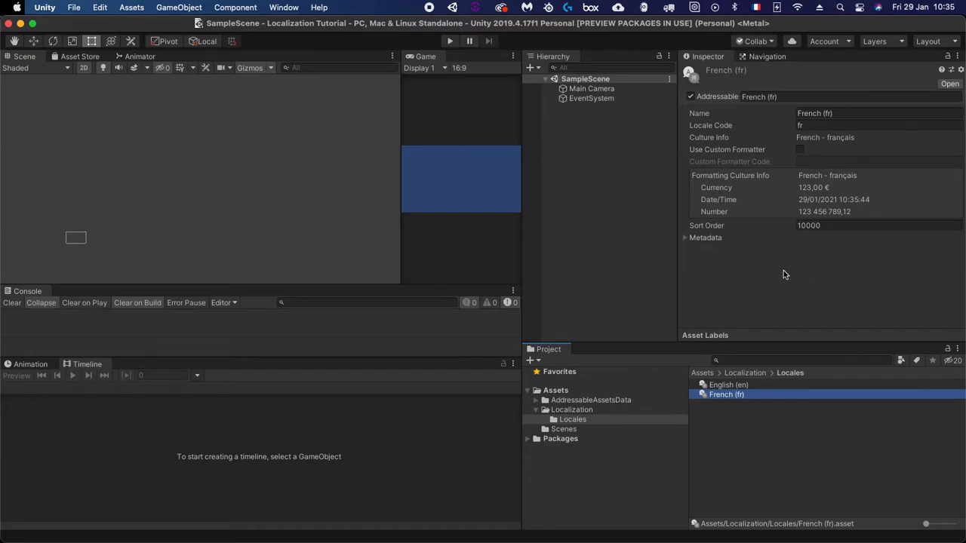
click(729, 385)
click(729, 395)
Rearrange the editor layout by enlarging the Game view and narrowing the Hierarchy, Inspector and Project area
click(400, 130)
drag(400, 129, 326, 131)
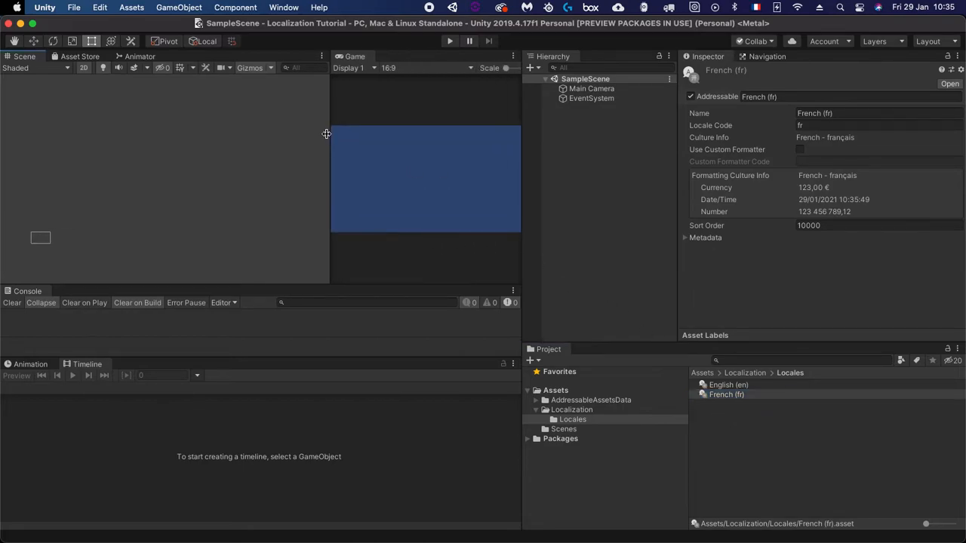
drag(521, 120, 628, 123)
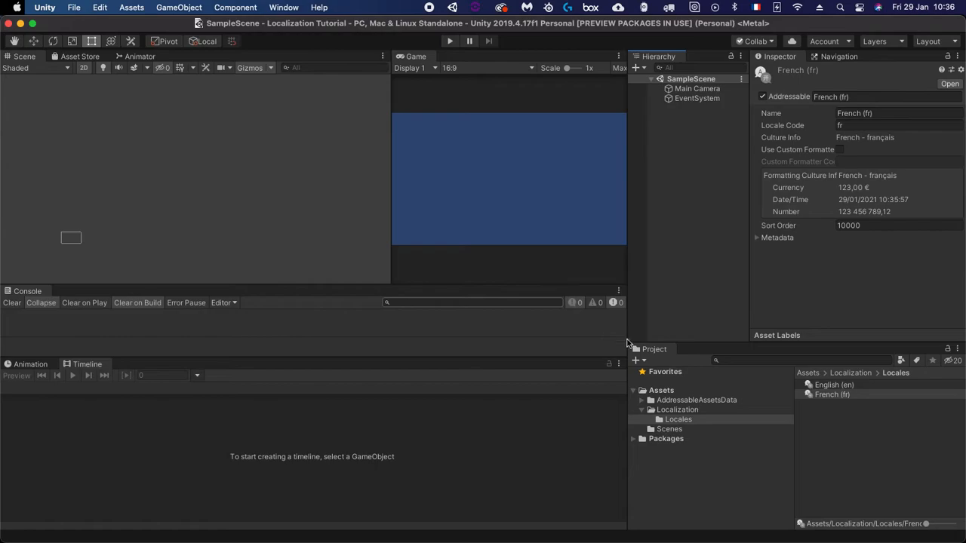
In the project's Localization settings, set the Specific Locale Selector's Locale Id to English (en) and check its code
click(99, 7)
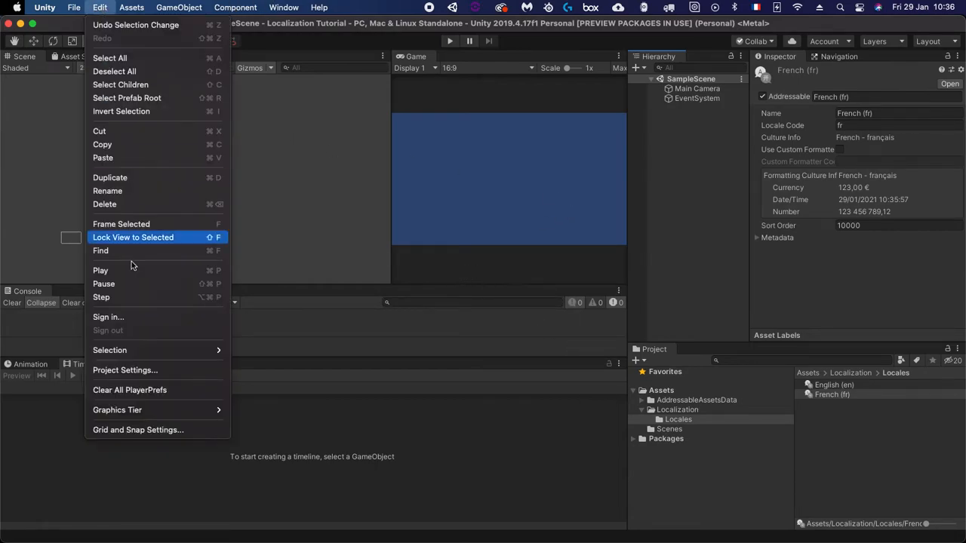
click(143, 371)
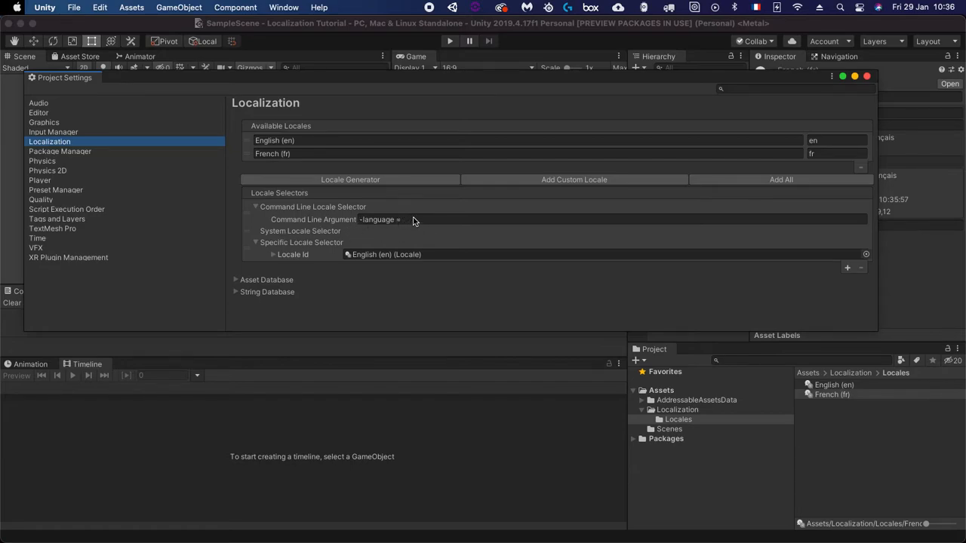
click(290, 233)
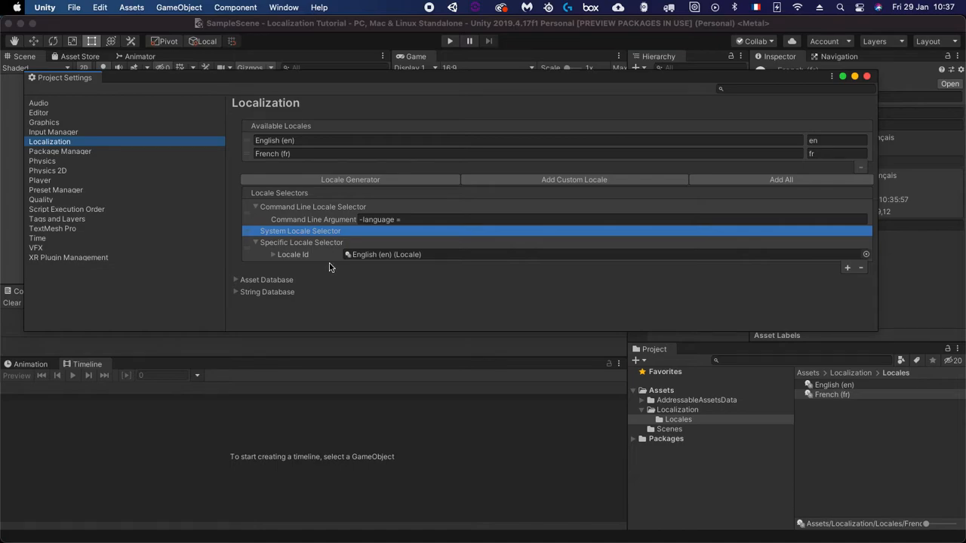
click(309, 243)
click(306, 244)
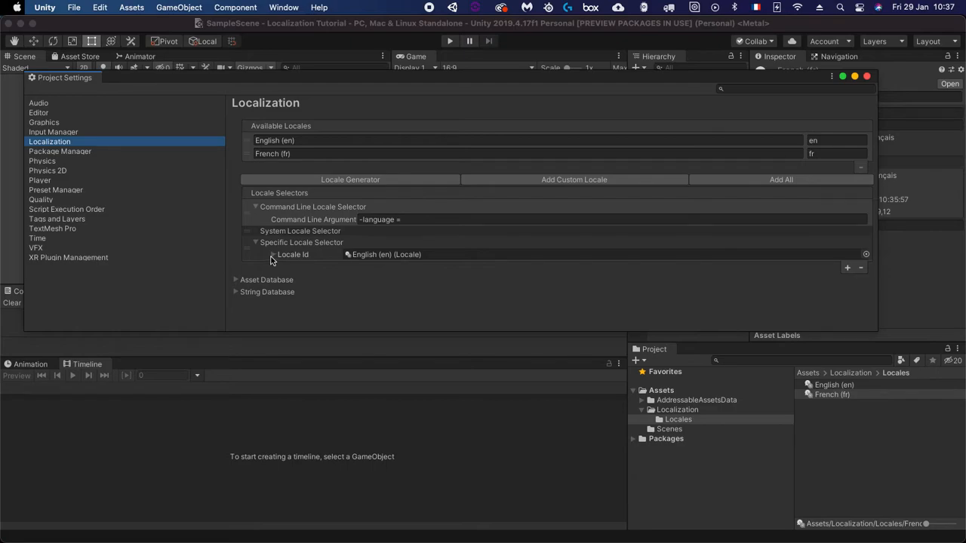
click(275, 255)
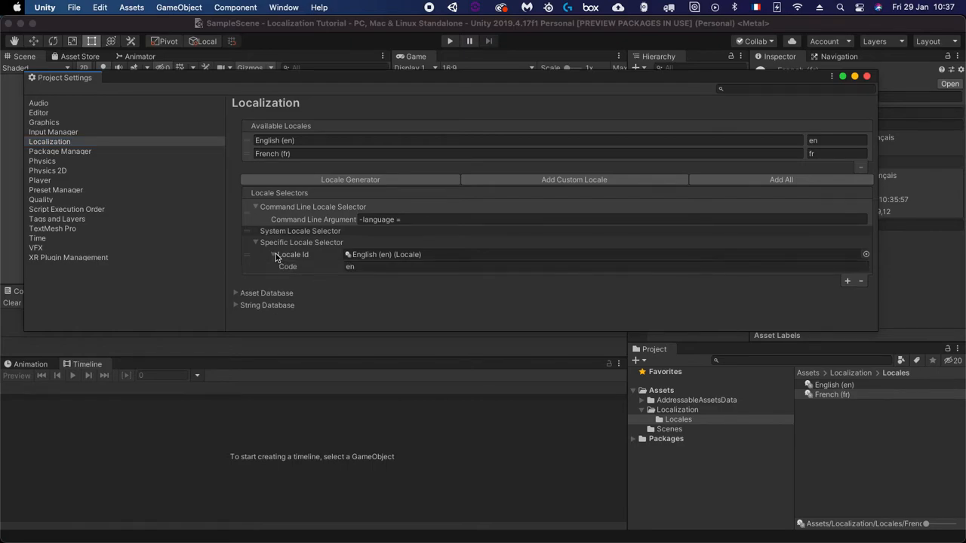
click(274, 255)
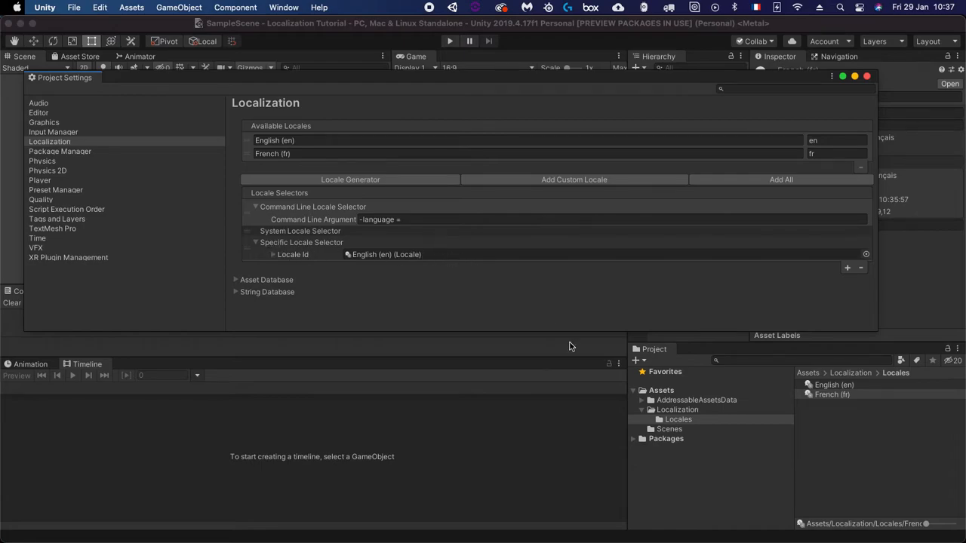
Move the Specific Locale Selector to the first place among the Locale Selectors and close the Project Settings
drag(245, 260, 259, 199)
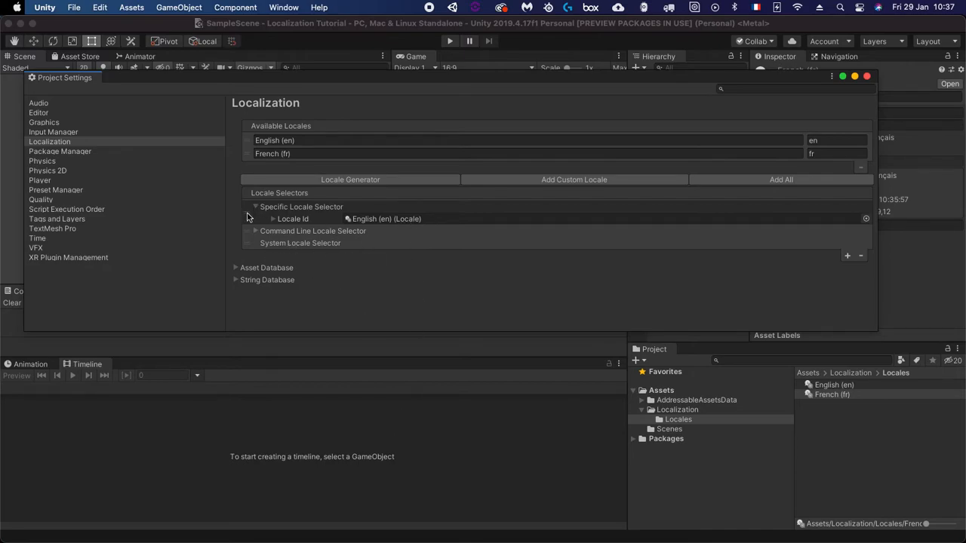
mouse_move(247, 212)
mouse_down()
mouse_move(243, 249)
mouse_move(239, 212)
mouse_up()
click(867, 77)
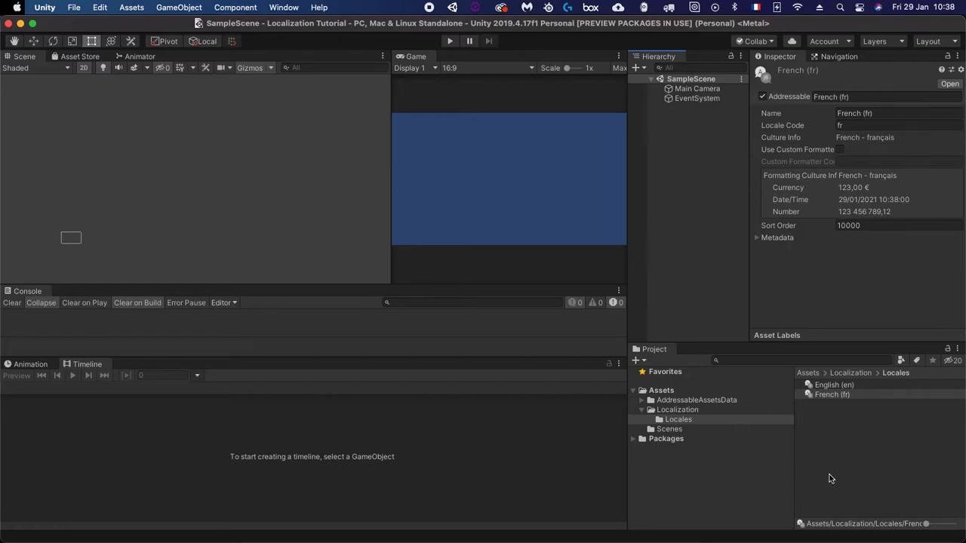
Open the Localization Tables window to check whether it recognizes the project's localization settings, and close it
click(284, 9)
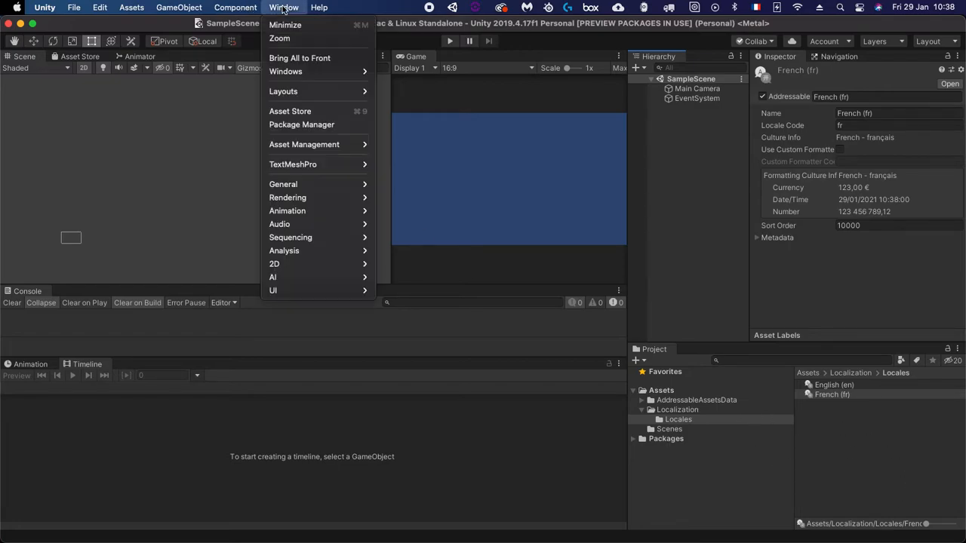
mouse_move(337, 145)
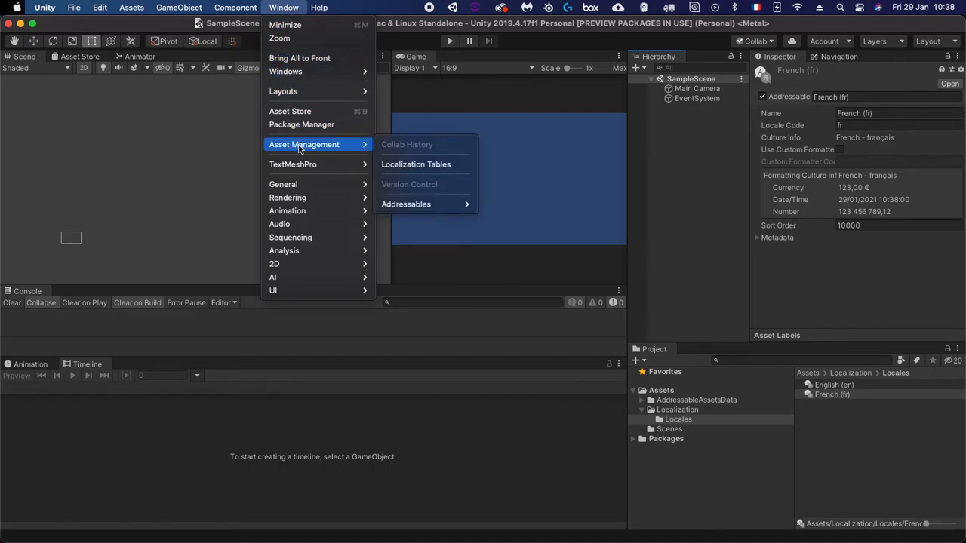
click(428, 168)
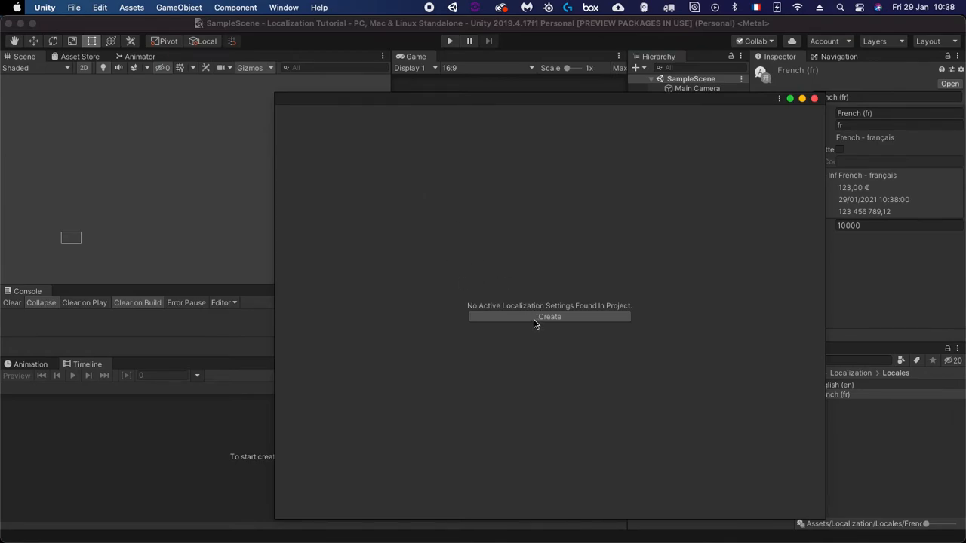
click(815, 99)
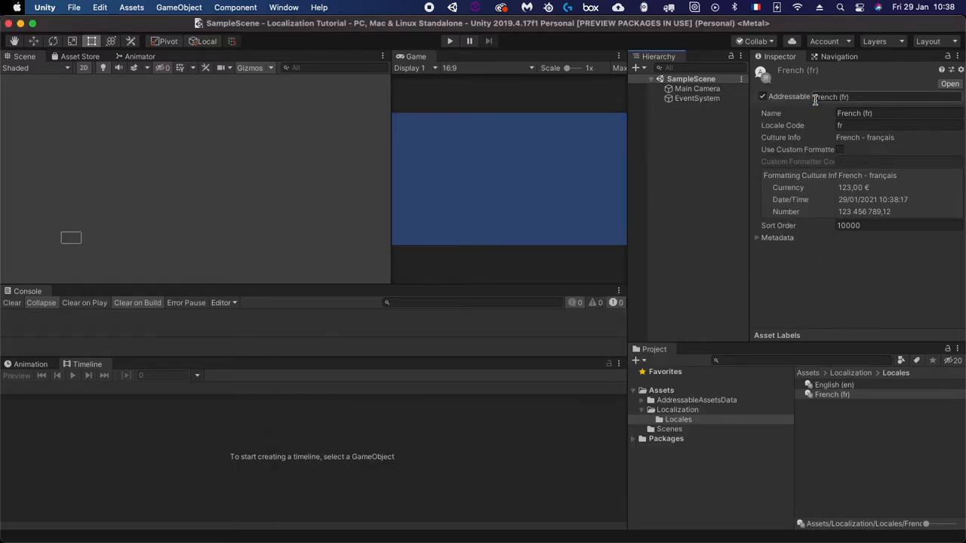
Recheck the Localization project settings and open the Assets/Localization folder to look for the settings asset
click(100, 8)
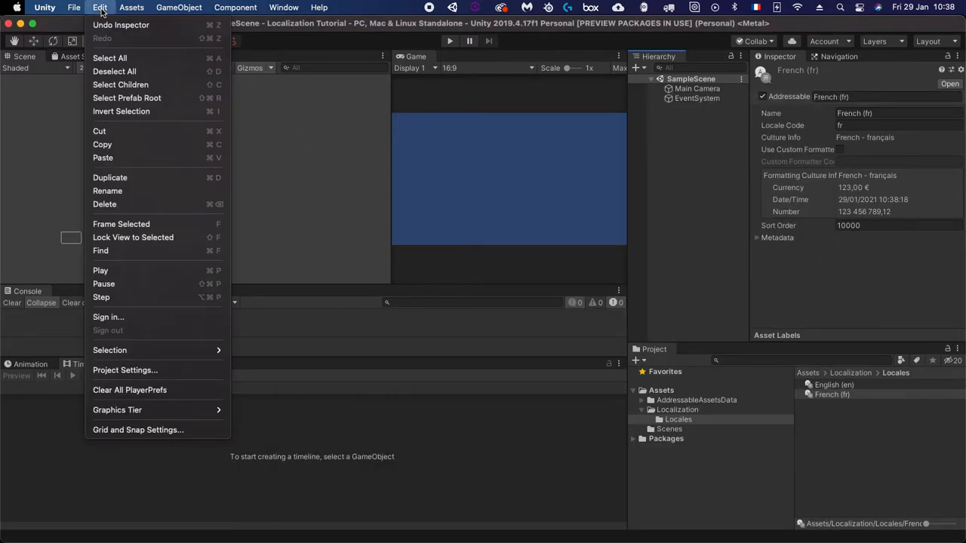
click(217, 370)
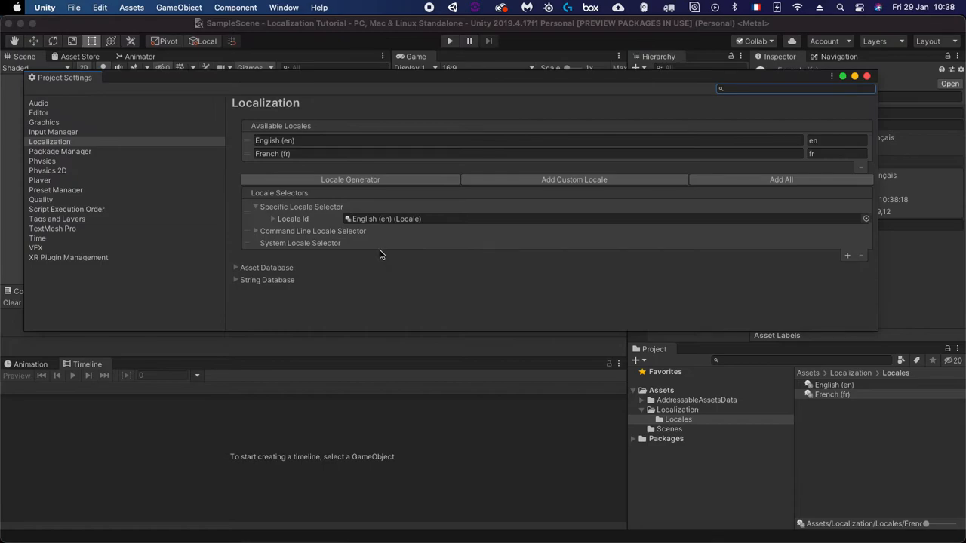
click(64, 133)
click(65, 141)
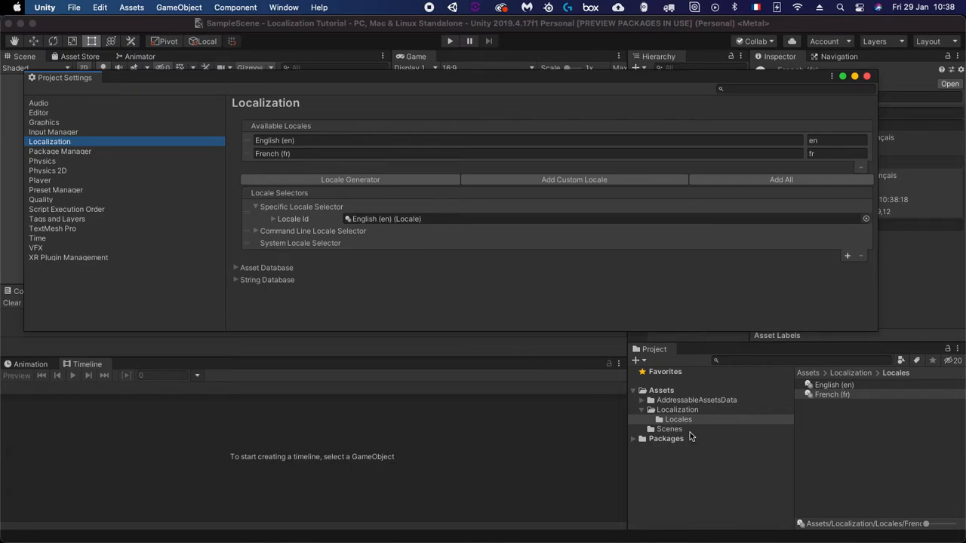
click(661, 391)
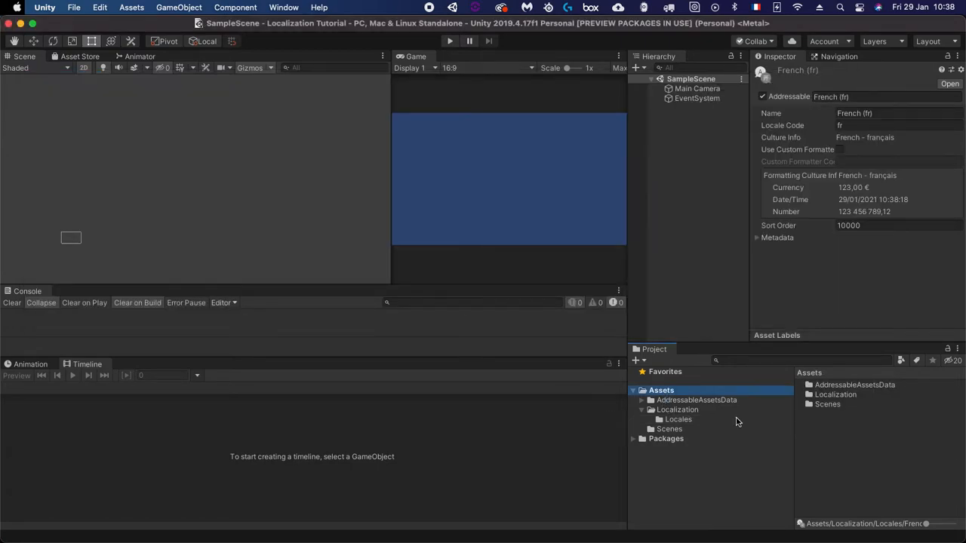
double_click(816, 395)
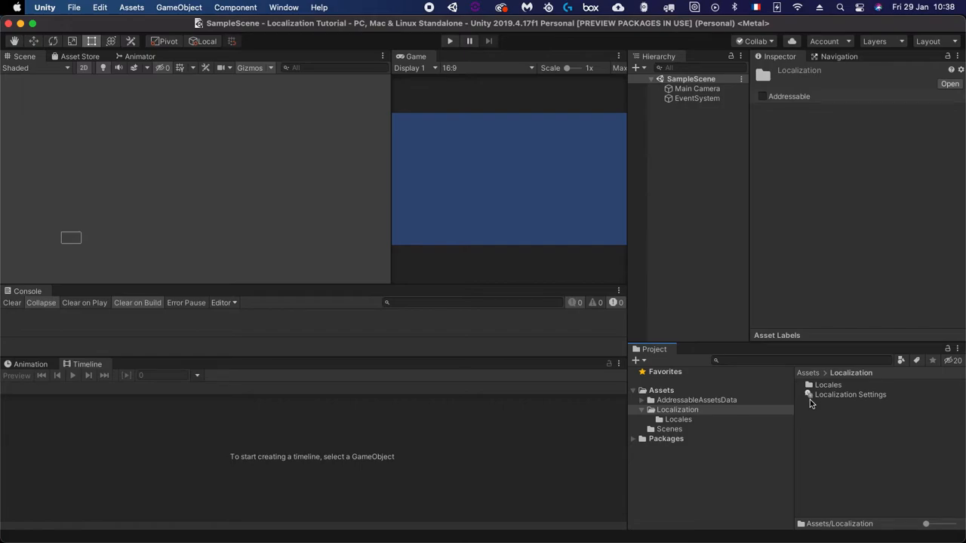
click(237, 8)
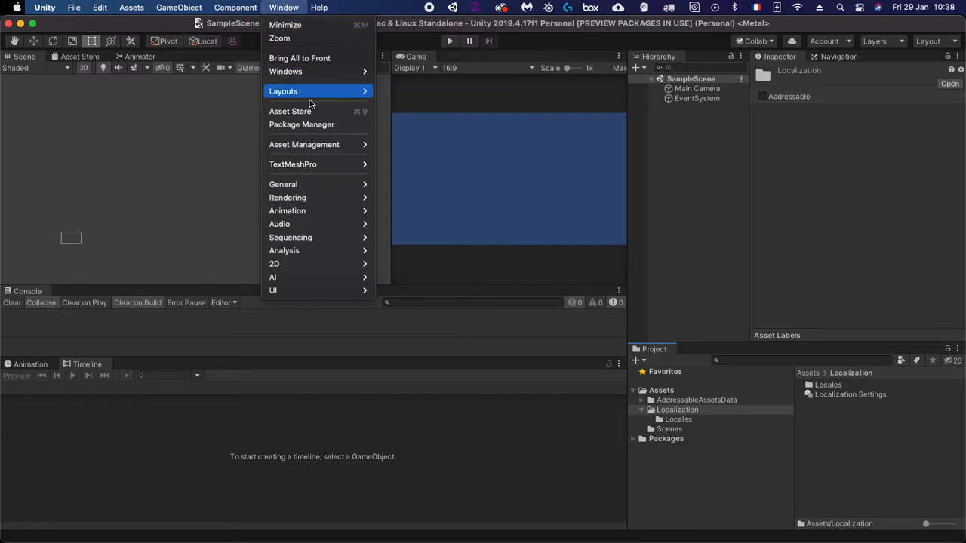
mouse_move(314, 143)
click(412, 165)
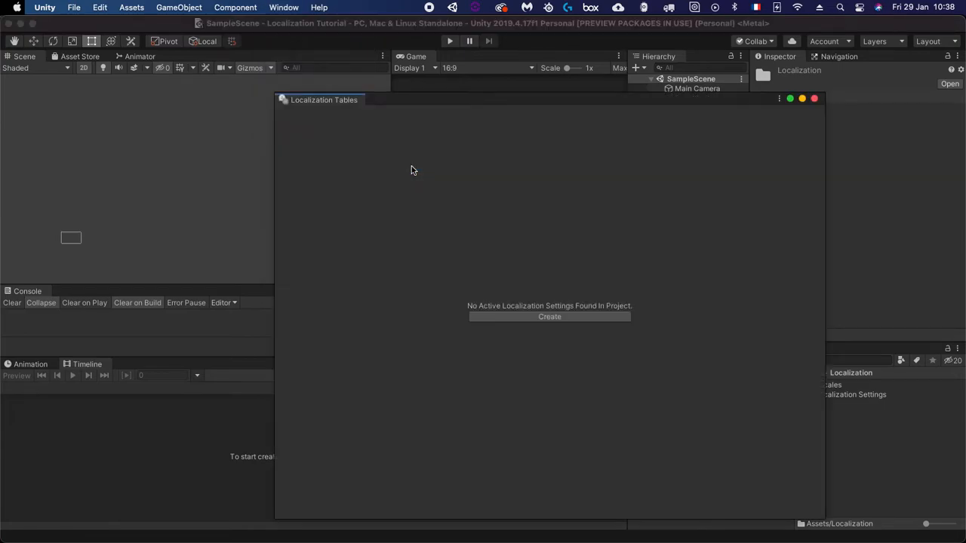
click(559, 317)
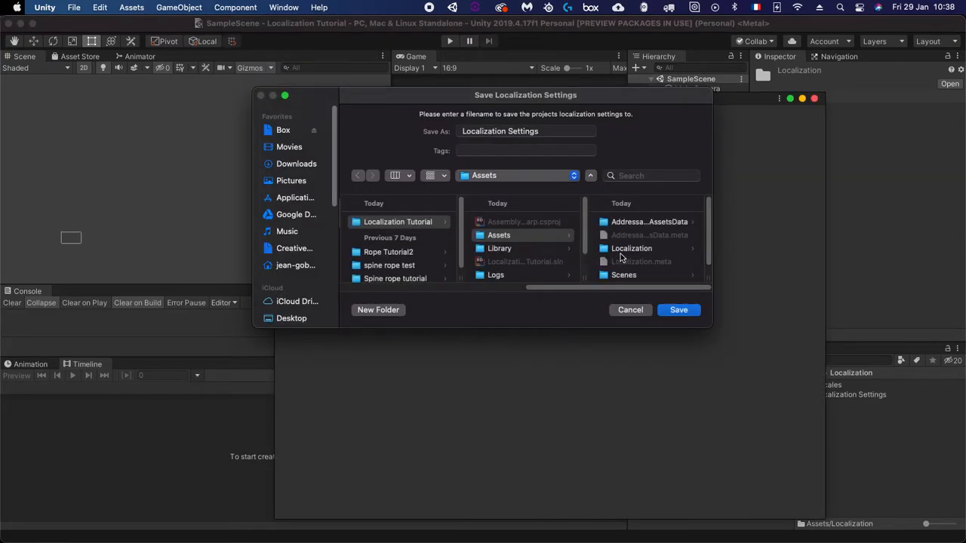
click(510, 236)
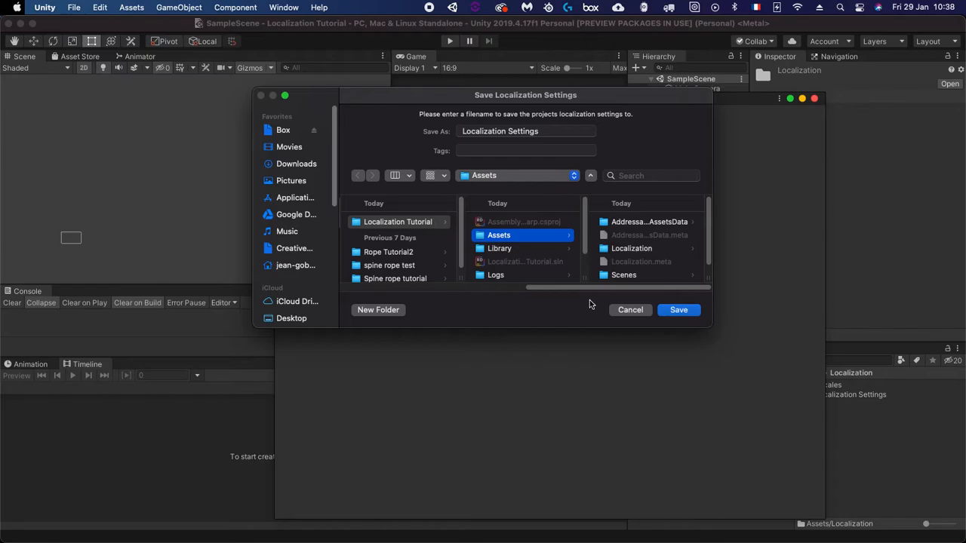
click(630, 310)
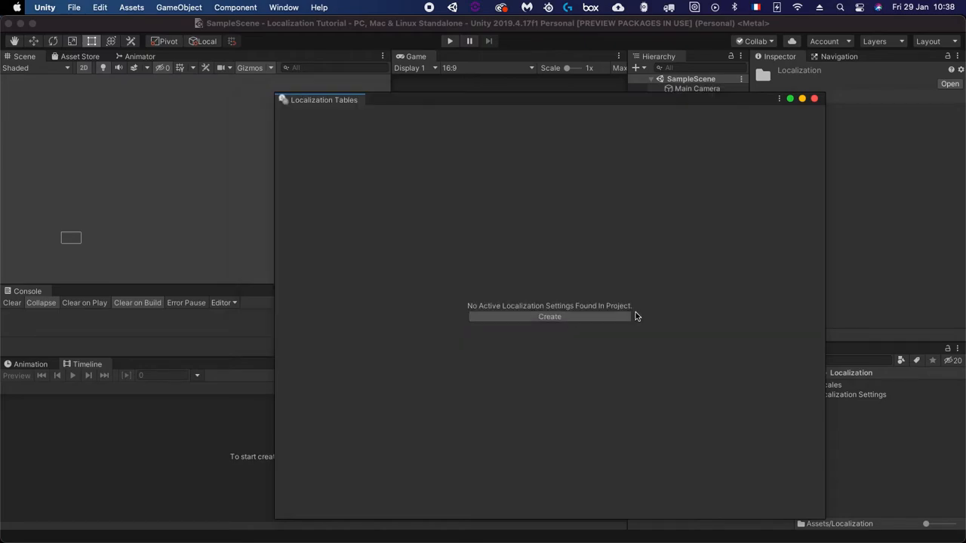
click(814, 99)
click(47, 7)
mouse_move(72, 9)
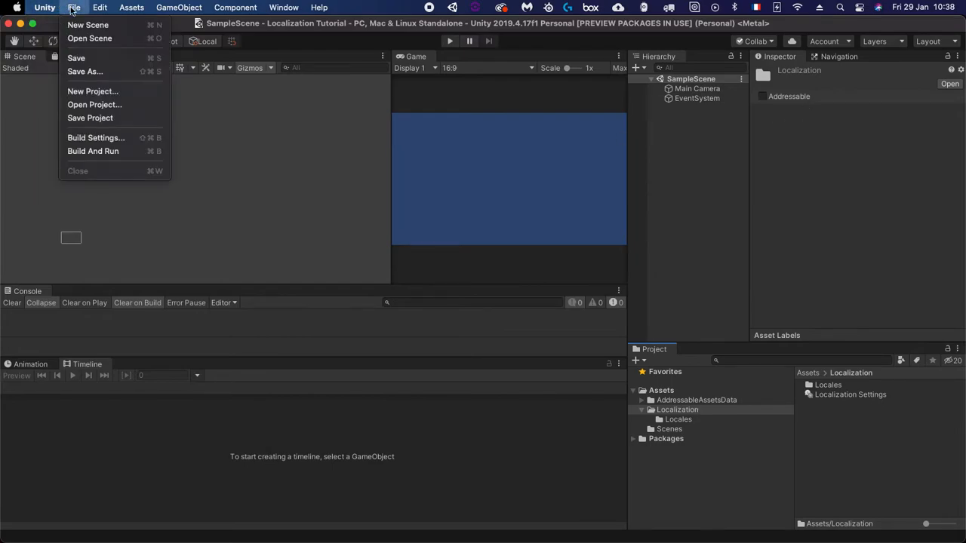
click(91, 138)
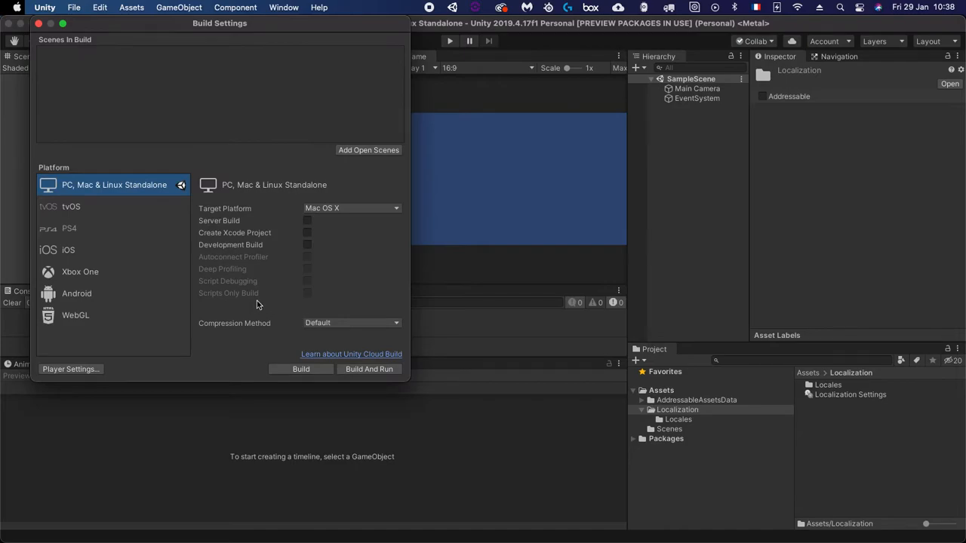
click(38, 23)
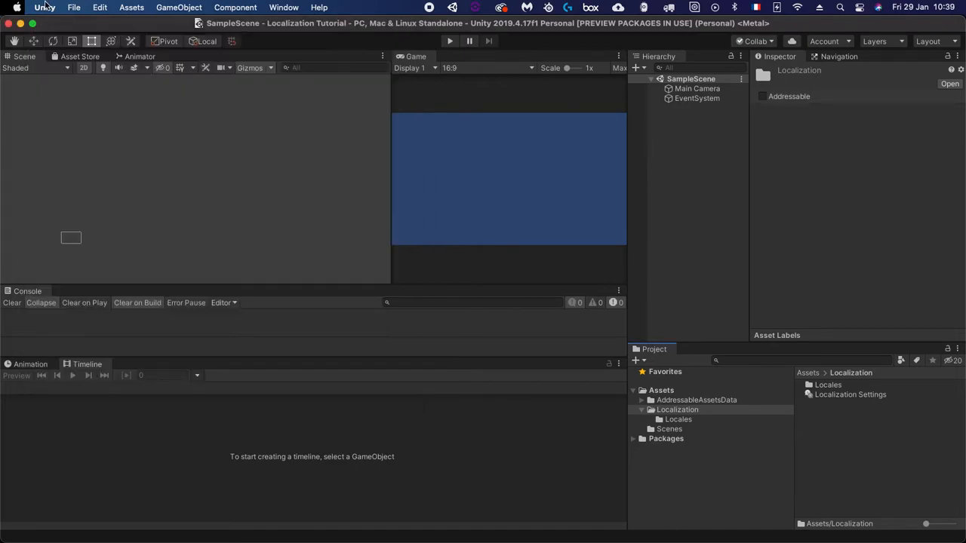
Move the Specific Locale Selector to the last place among the project's Locale Selectors and close the Project Settings
click(102, 6)
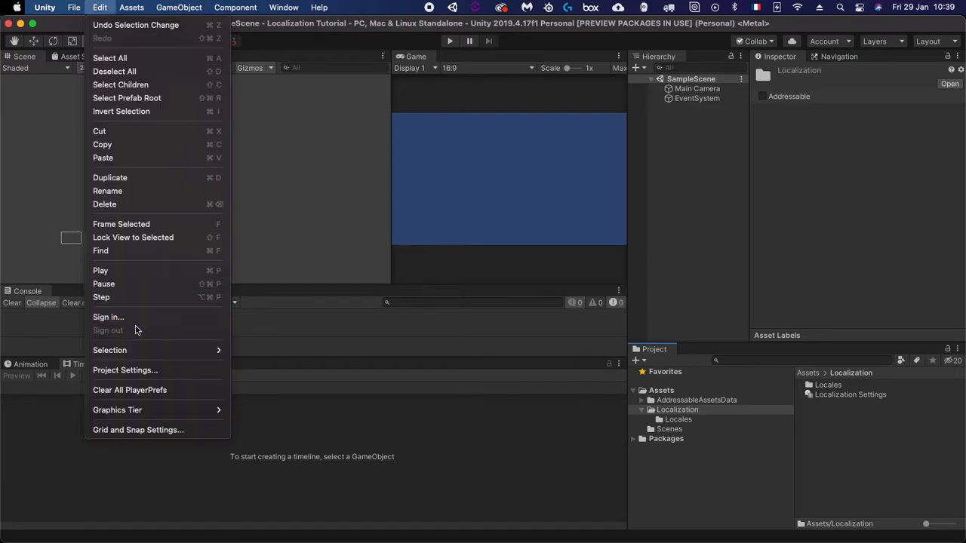
click(143, 370)
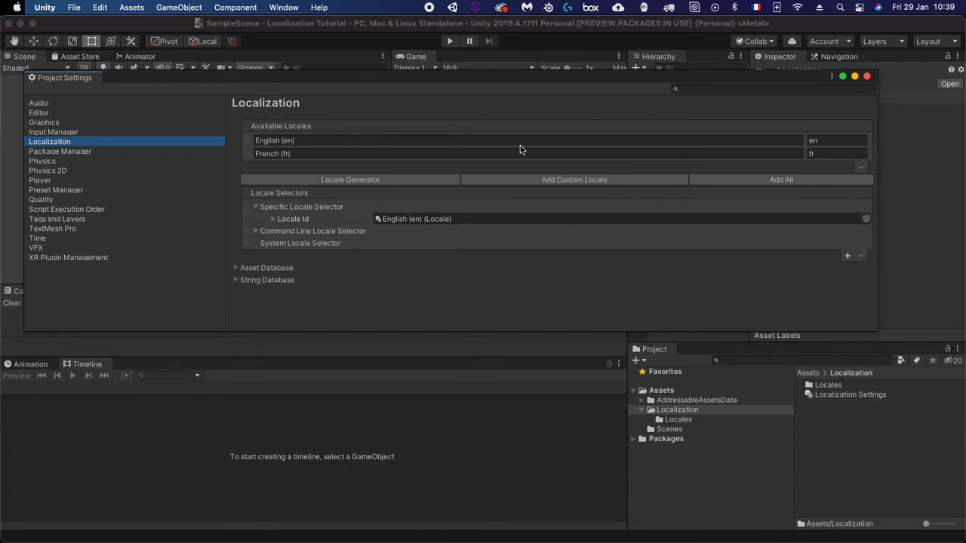
click(249, 141)
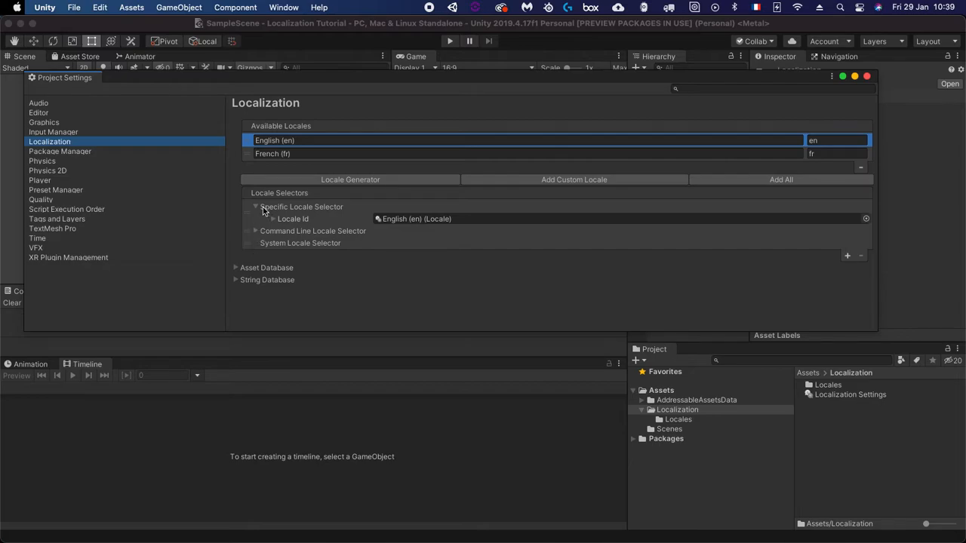
drag(249, 209, 246, 253)
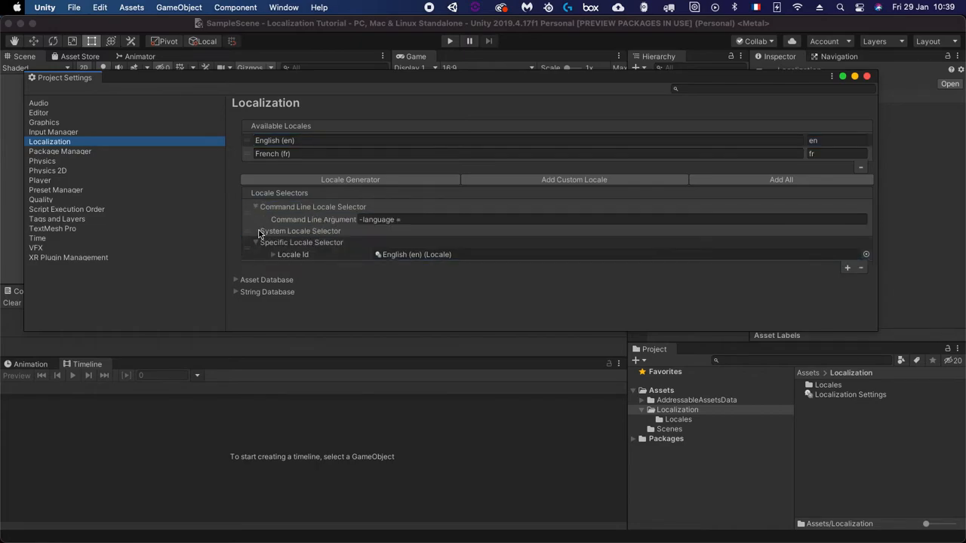
click(61, 132)
click(64, 141)
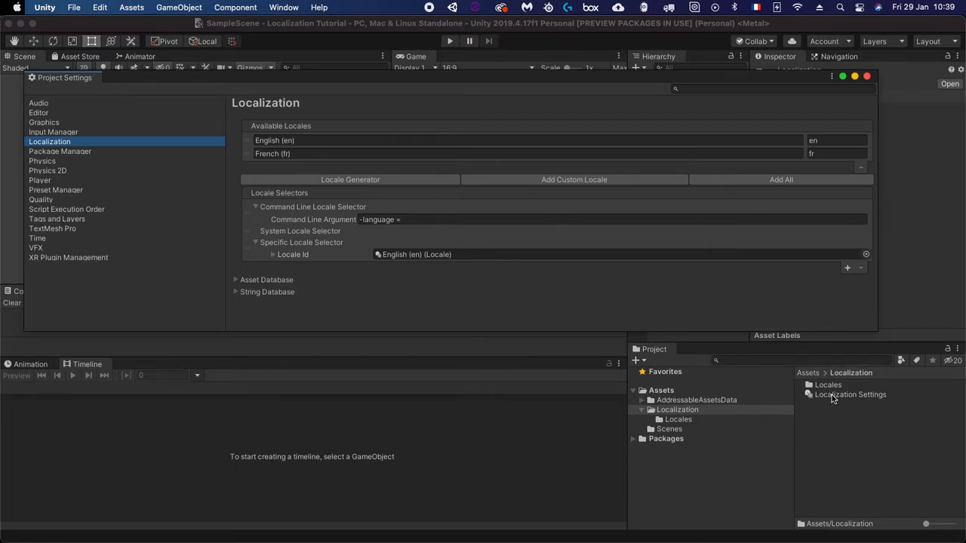
click(834, 436)
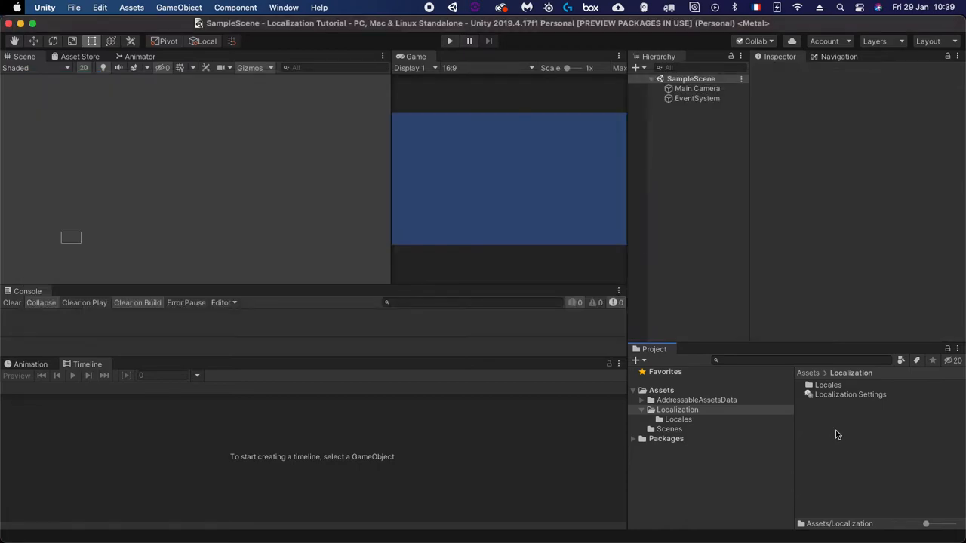
Open the Localization Tables window again and reposition it higher on the screen
click(275, 8)
mouse_move(249, 7)
mouse_move(320, 144)
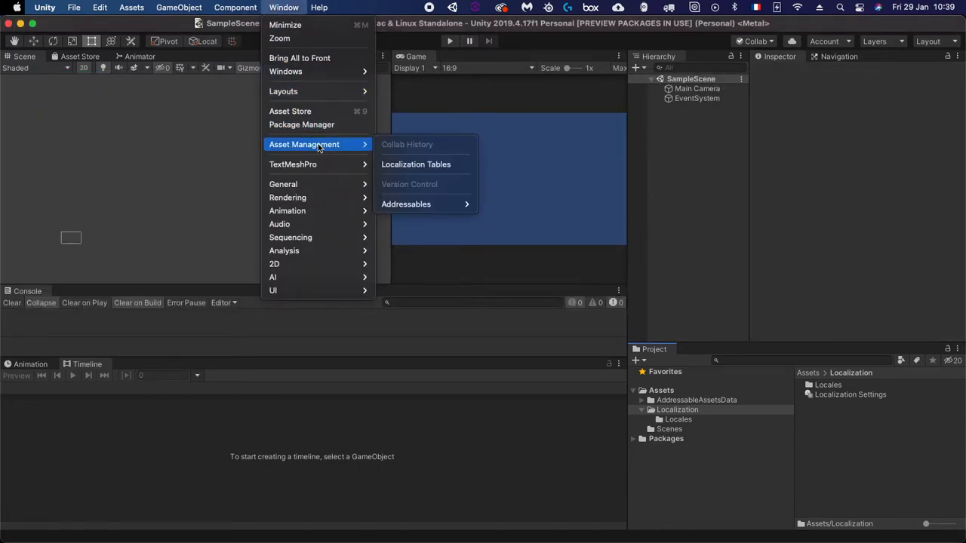
click(444, 166)
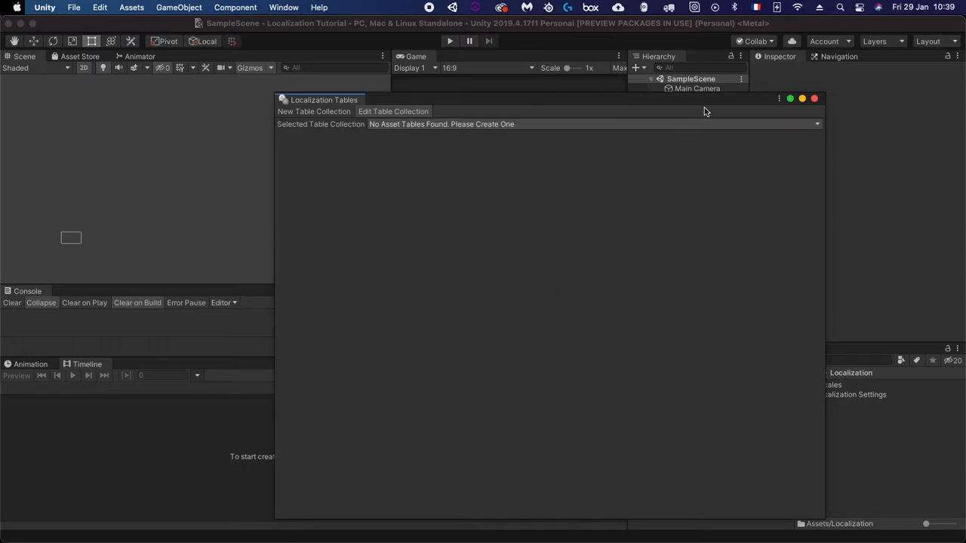
drag(492, 98, 479, 56)
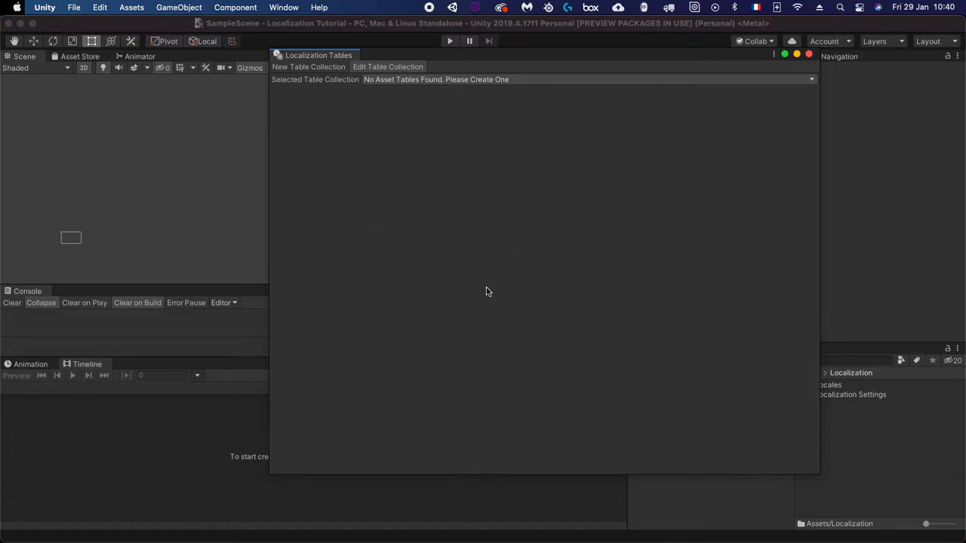
Start a new table collection for English (en) and French (fr) and name it Common Expressions
click(485, 81)
click(332, 78)
click(297, 68)
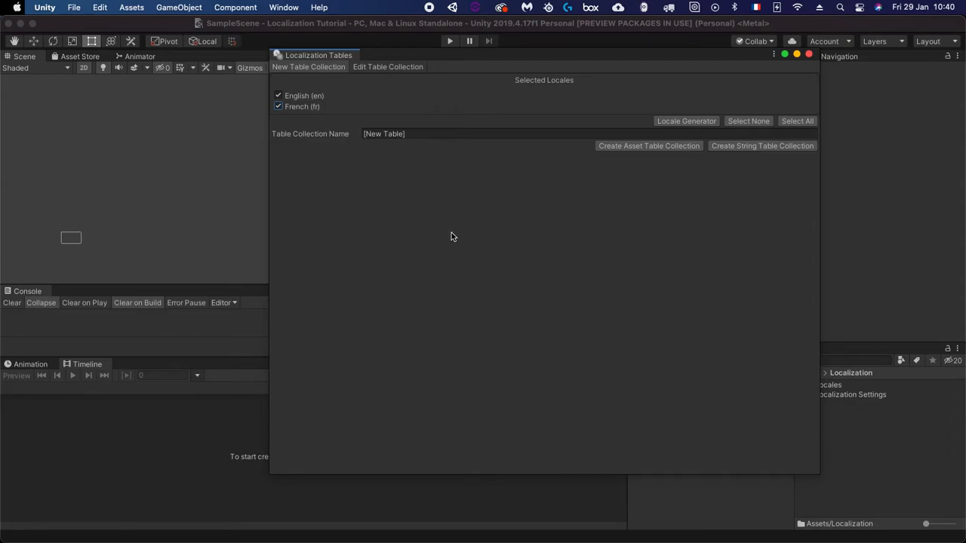
click(428, 133)
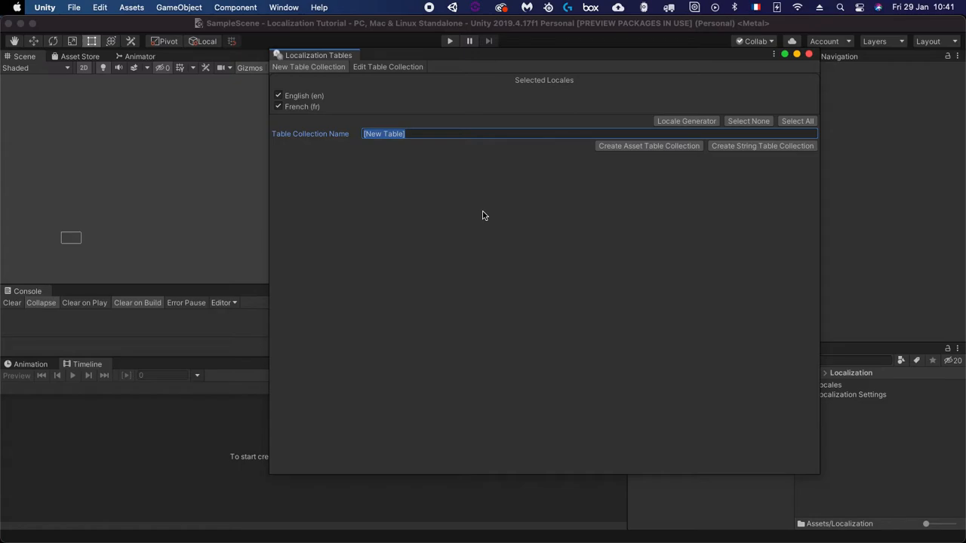
text(Common Ex)
text(pressions)
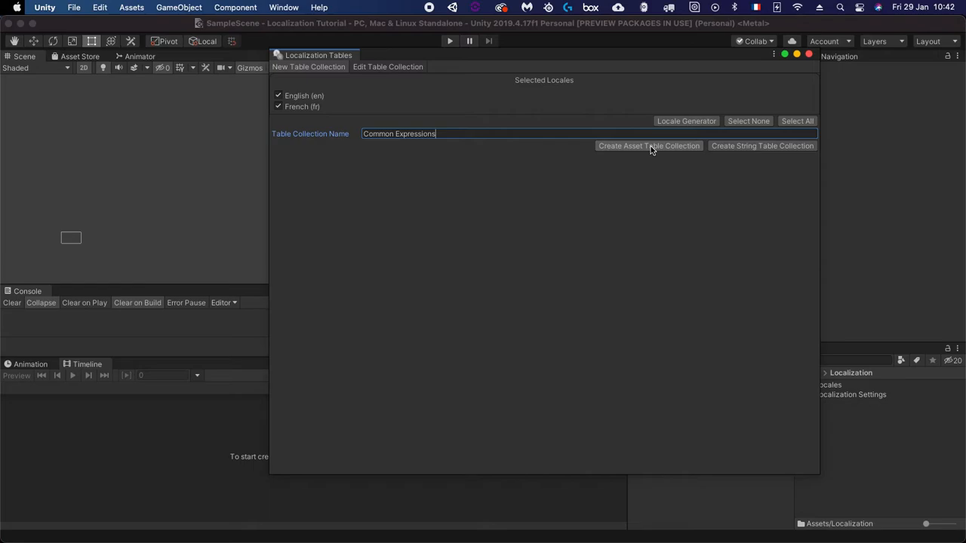
Create it as a string table collection, stored in a new folder named Tables inside Assets/Localization
click(742, 148)
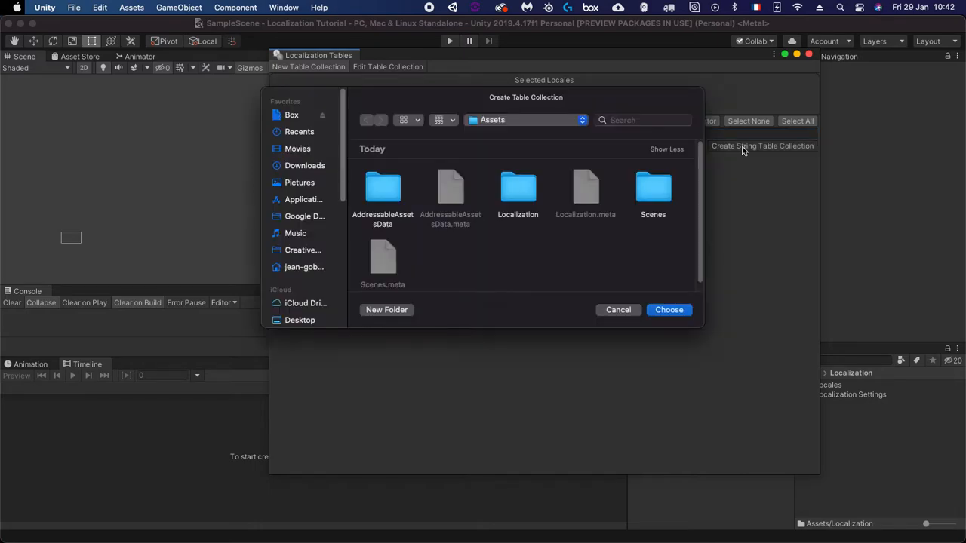
double_click(516, 189)
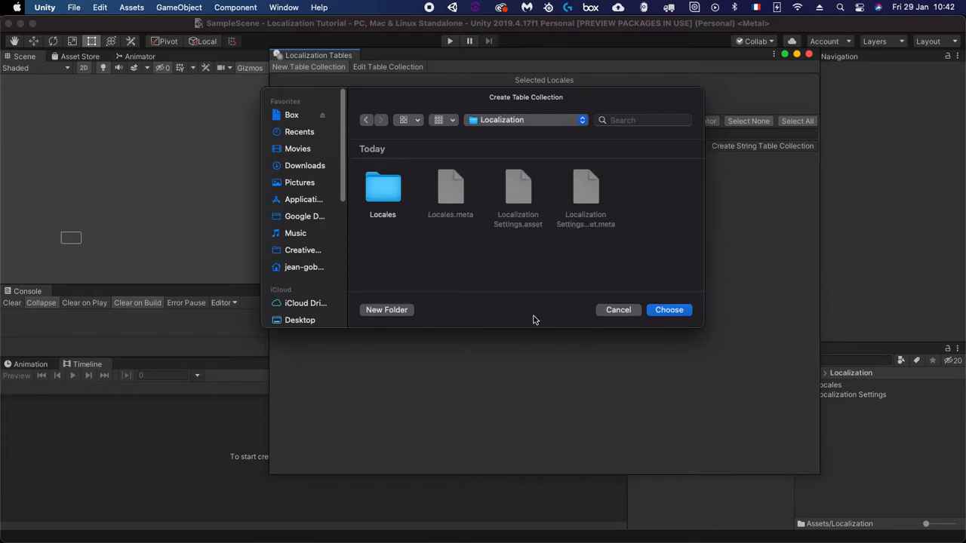
drag(438, 95, 358, 166)
click(307, 381)
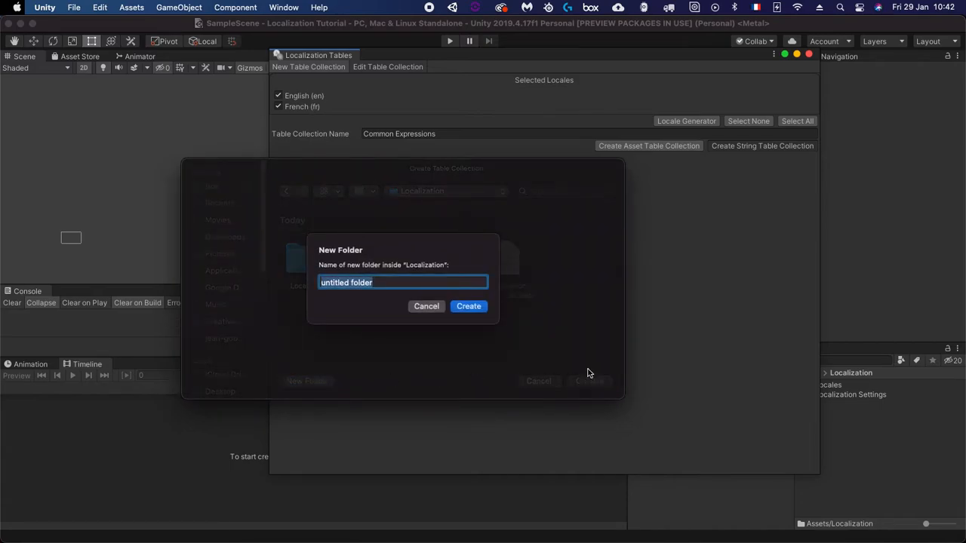
text(Coll)
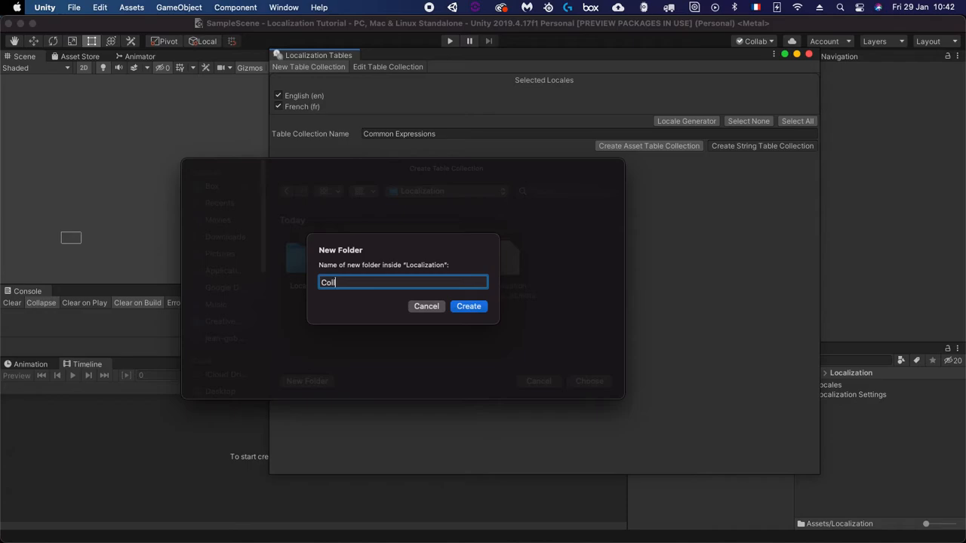
text(ections)
key(BackSpace)
key(BackSpace)
key(BackSpace)
key(BackSpace)
key(BackSpace)
key(BackSpace)
key(BackSpace)
key(BackSpace)
key(BackSpace)
key(BackSpace)
key(BackSpace)
text(Tables)
key(Return)
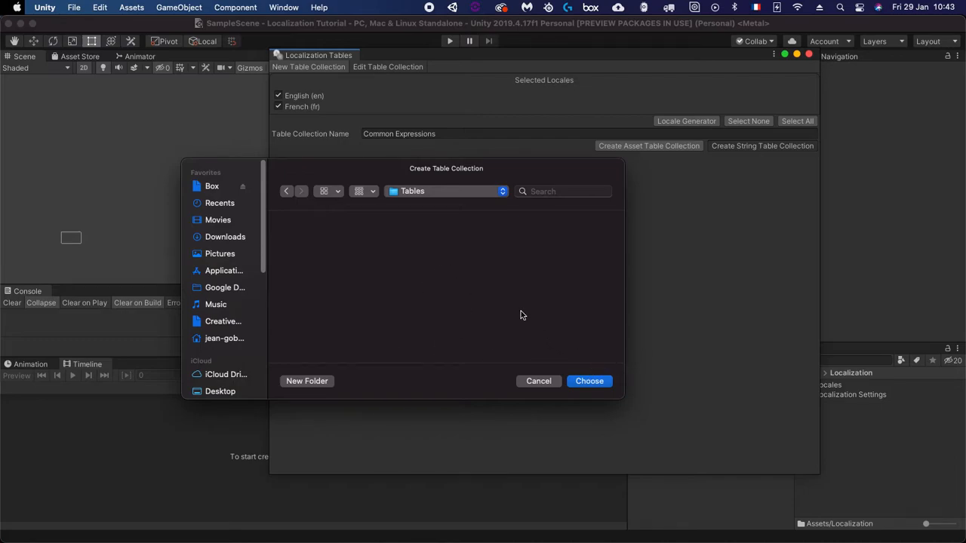
click(597, 382)
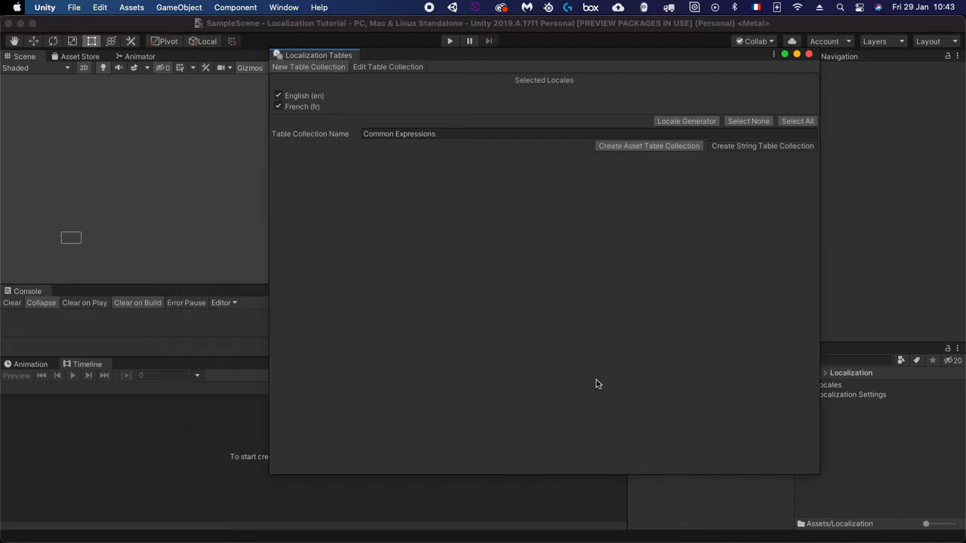
Inspect the assets generated in the Tables folder: the shared data, the collection and the English and French tables
click(889, 442)
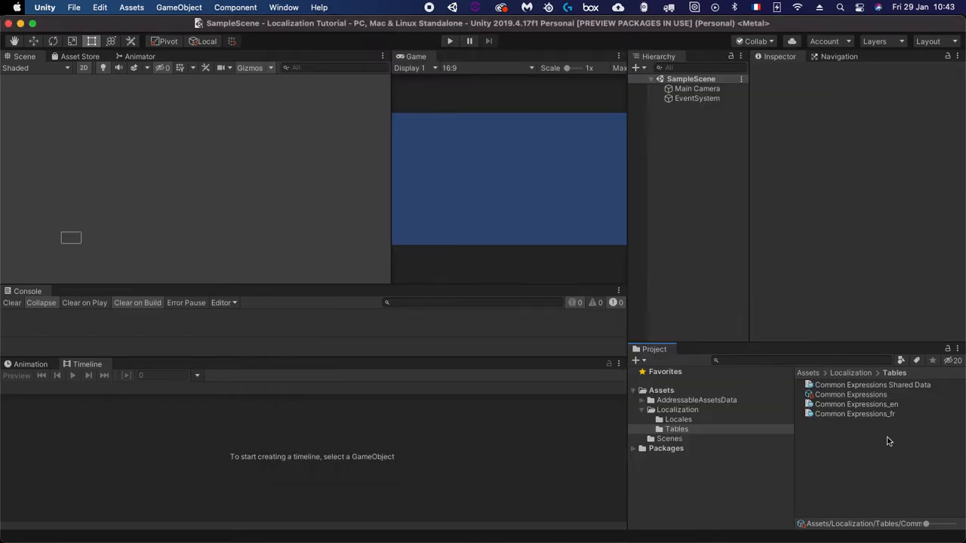
click(840, 389)
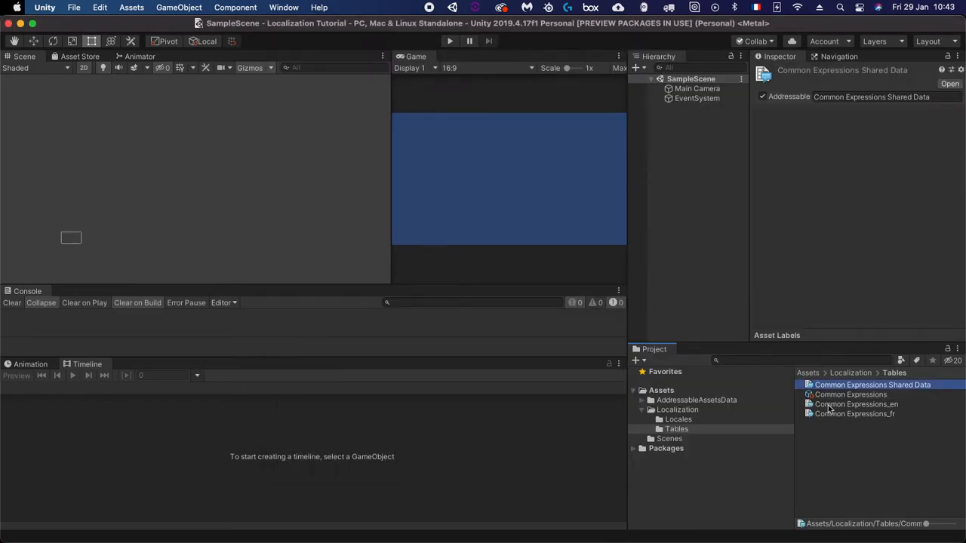
click(845, 406)
key(Up)
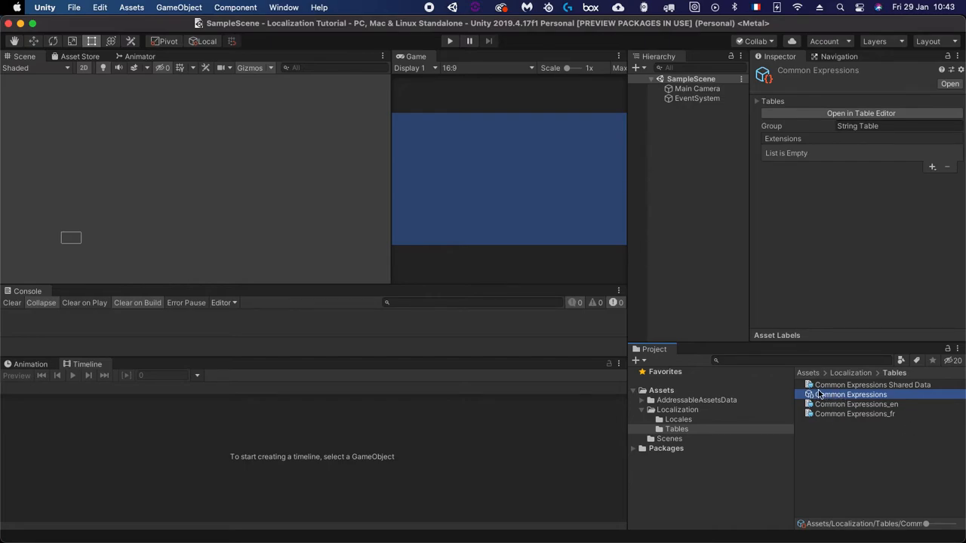
key(Up)
key(Down)
key(Down)
key(Down)
key(Up)
key(Down)
key(Up)
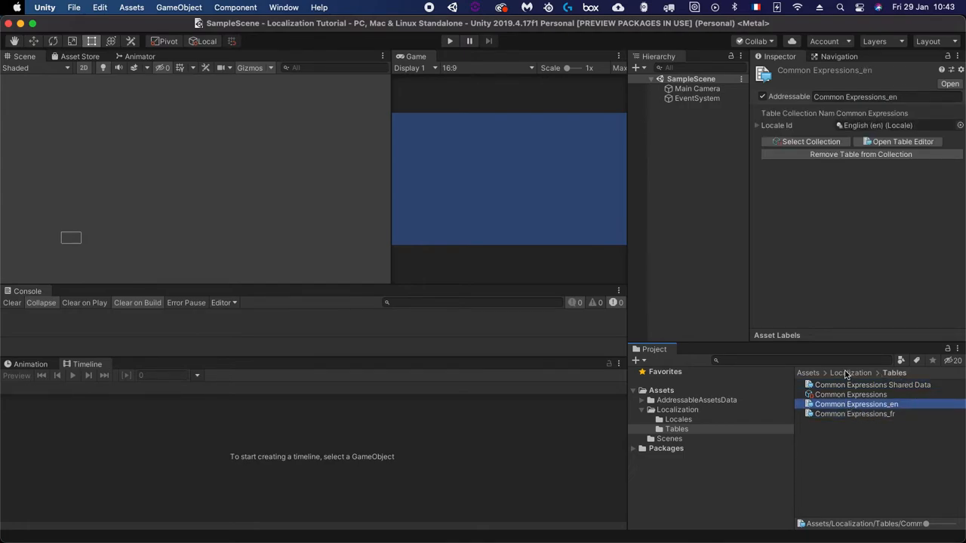
click(843, 386)
click(845, 394)
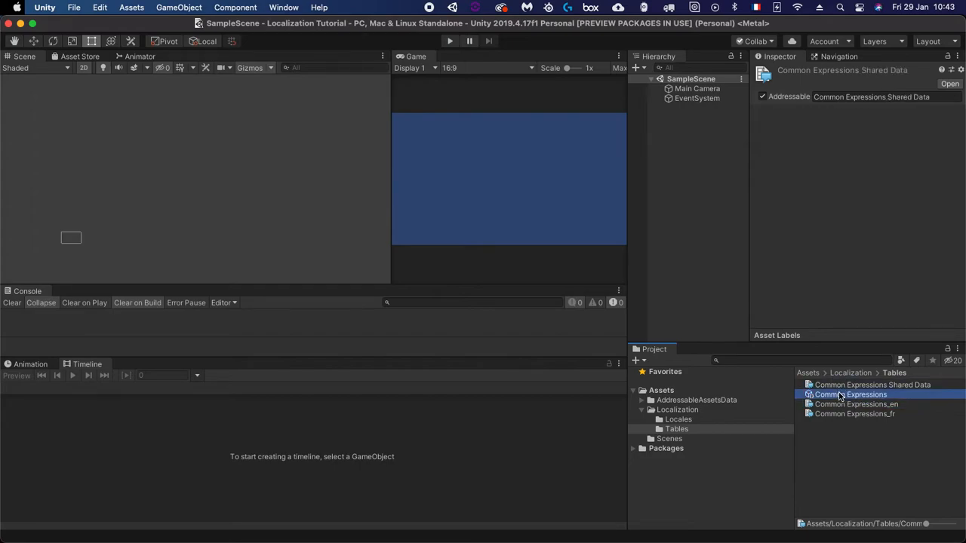
key(Down)
key(Down)
click(836, 387)
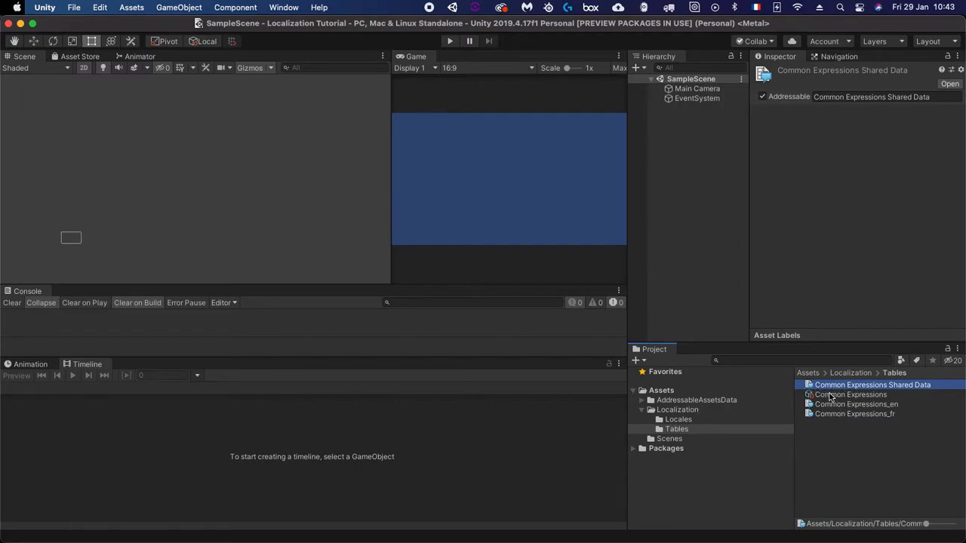
Open the Common Expressions collection in the table editor, check its file import formats, and close the editor
click(831, 397)
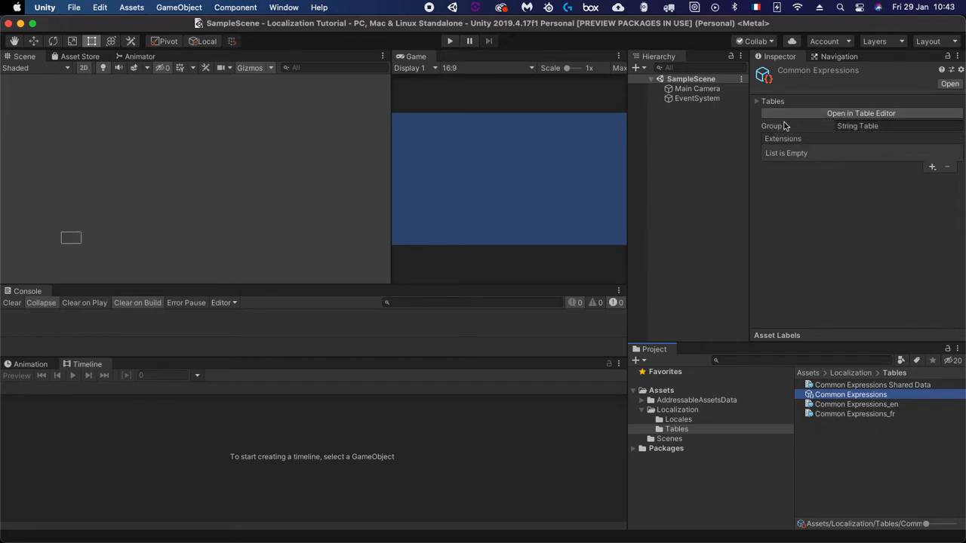
click(826, 115)
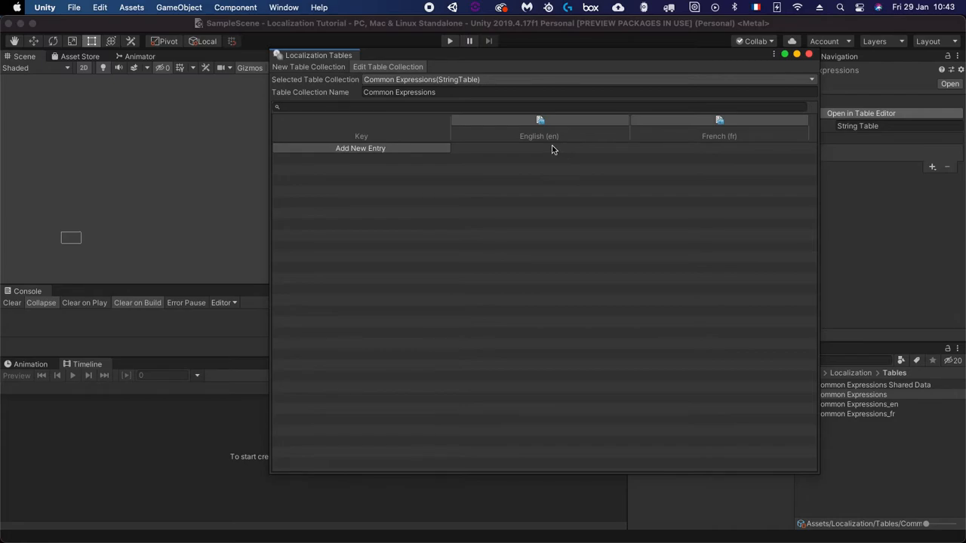
drag(336, 56, 287, 61)
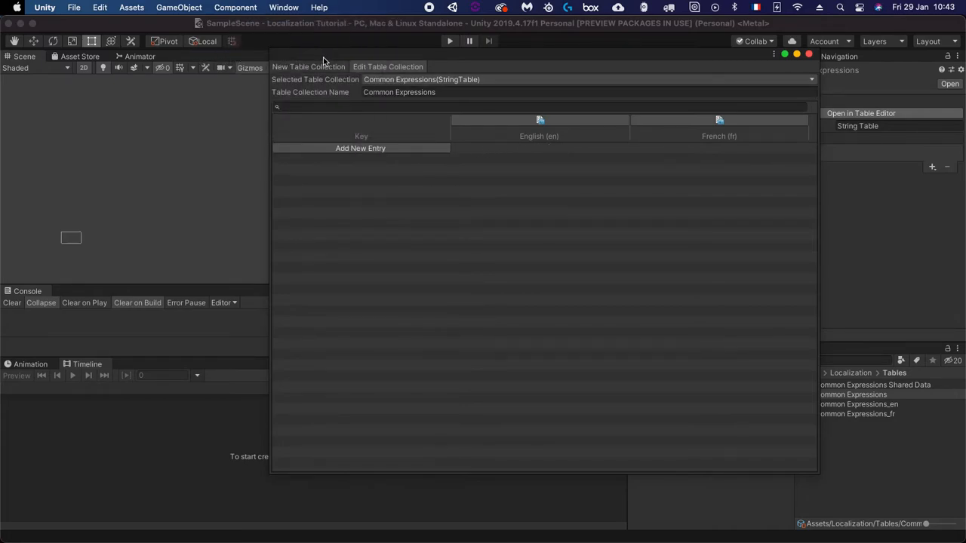
click(773, 56)
mouse_move(793, 70)
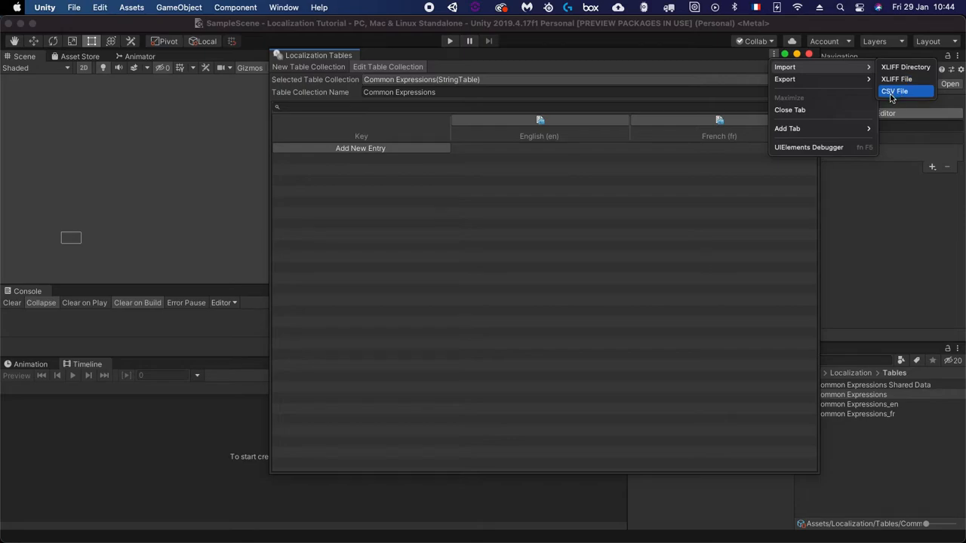
click(885, 270)
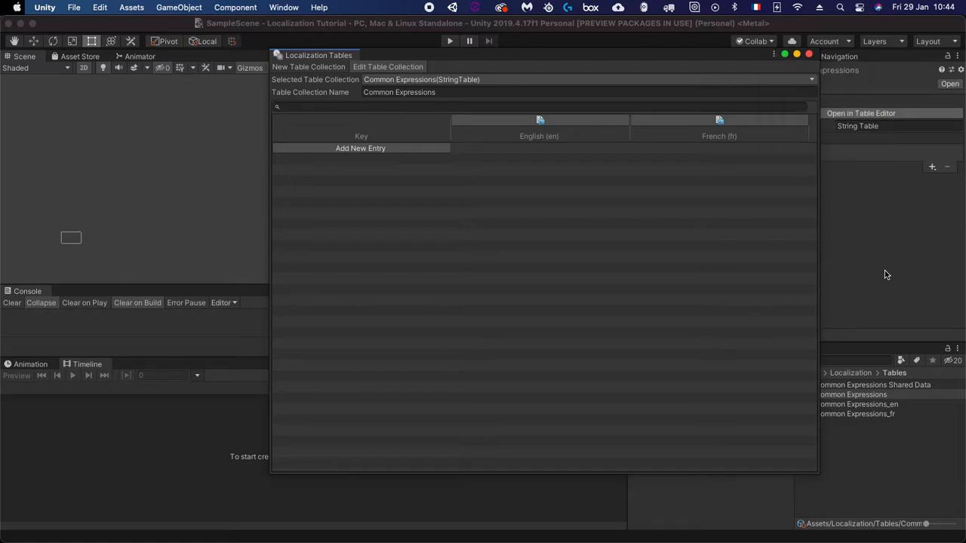
click(809, 57)
Add a Csv Extension to the Common Expressions string table collection
click(818, 396)
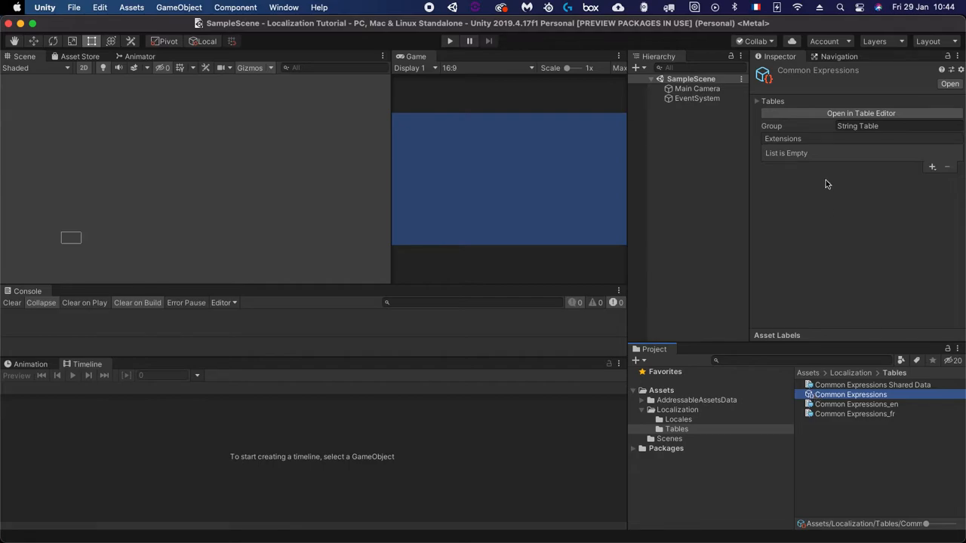
click(932, 168)
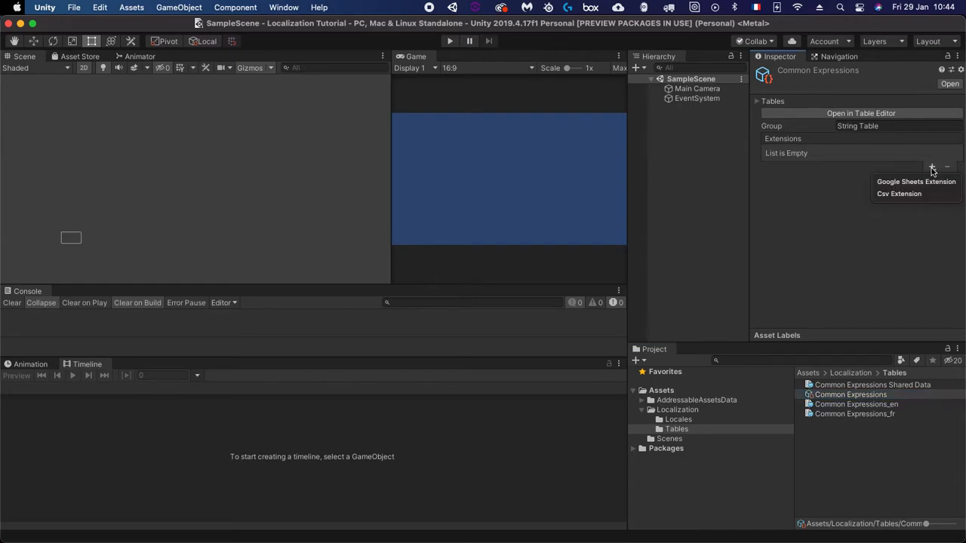
click(899, 194)
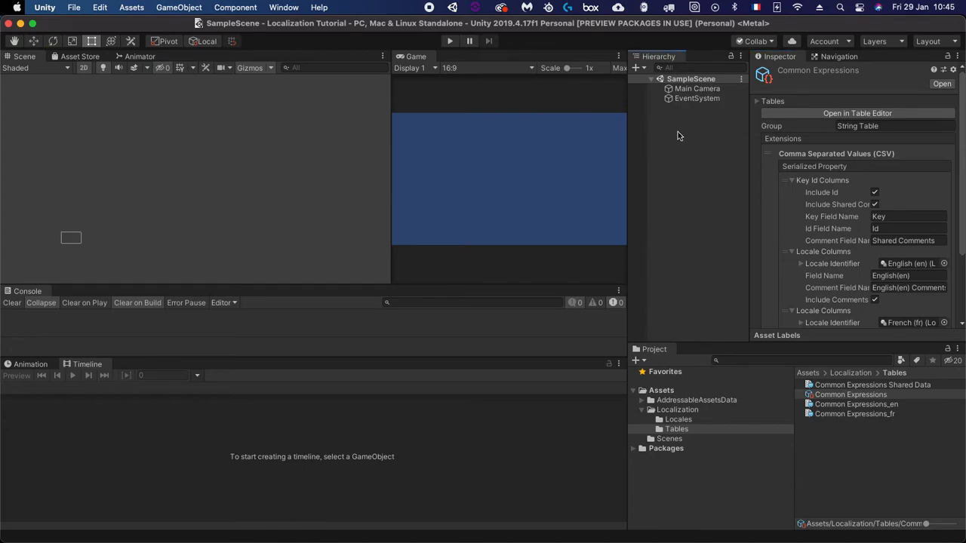
Widen the Inspector to give the Common Expressions CSV extension settings more room
drag(626, 144, 443, 148)
drag(624, 129, 563, 137)
scroll(760, 181, down, 1)
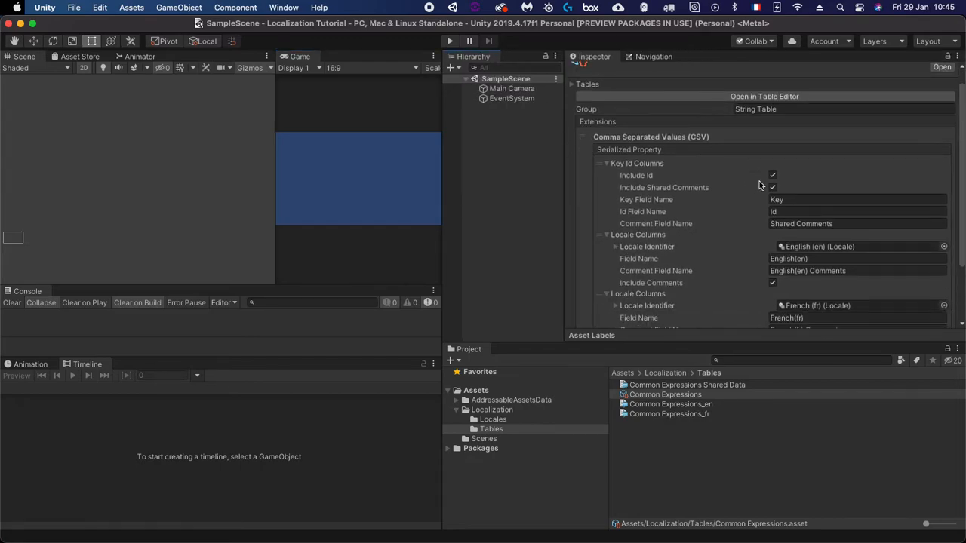
Examine the CSV extension's key, Id and comment field names and the English and French locale column names
click(799, 200)
click(797, 210)
click(800, 201)
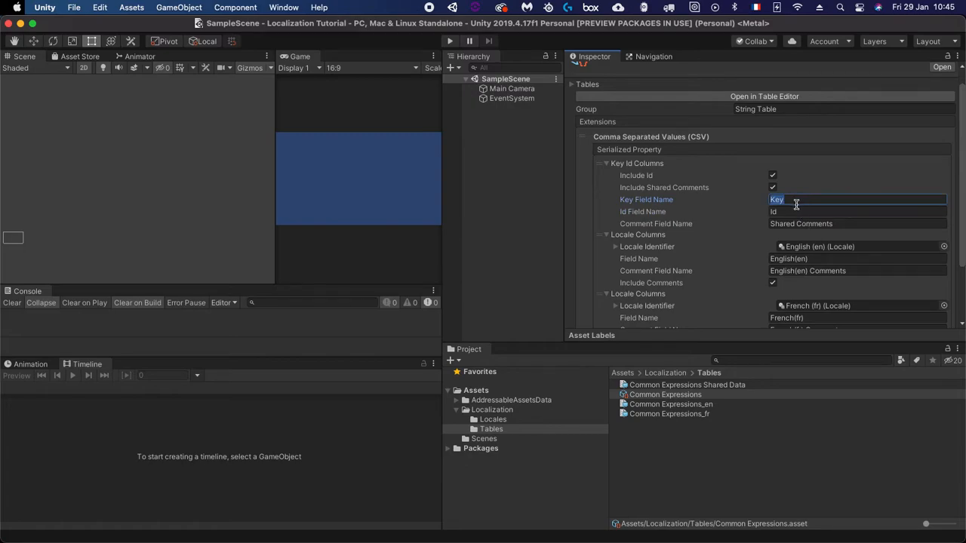
click(790, 213)
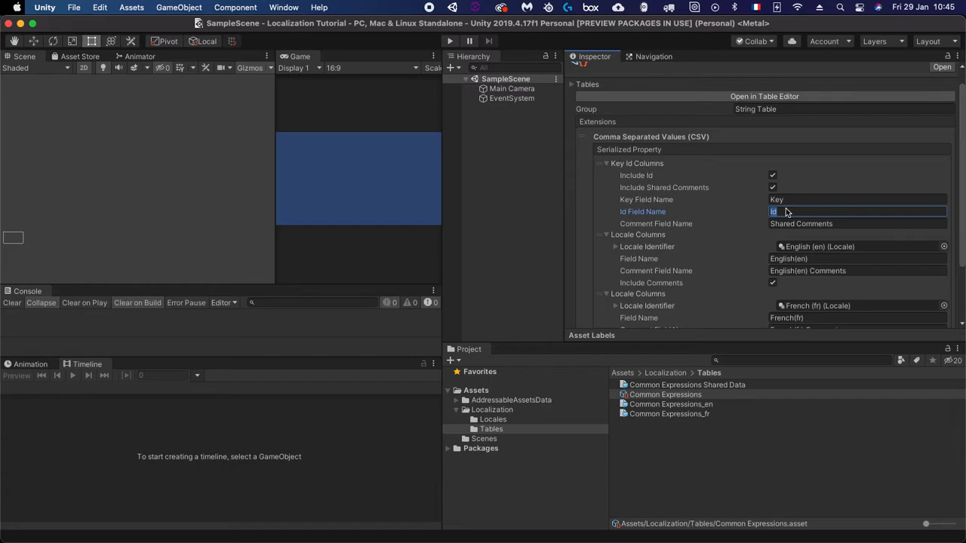
click(788, 199)
click(794, 210)
click(795, 199)
double_click(795, 200)
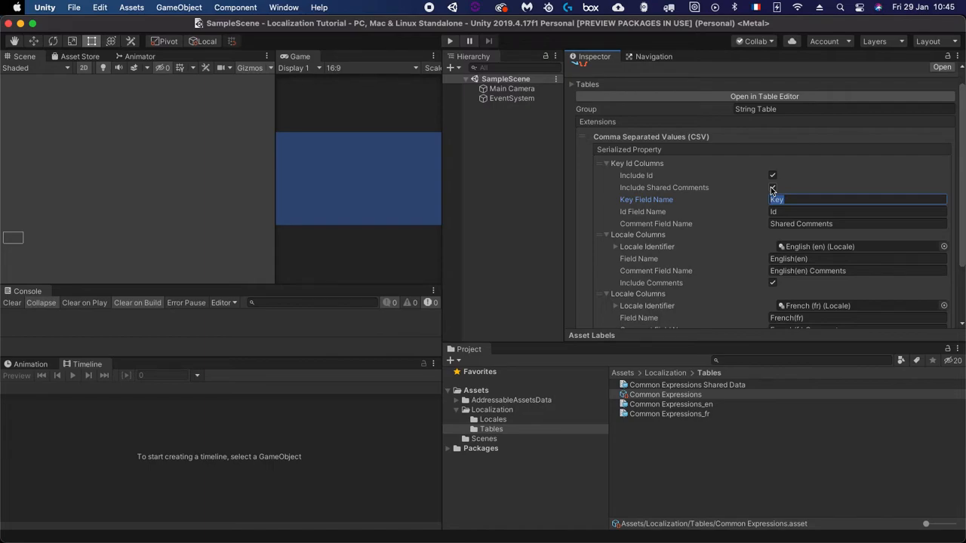
click(845, 222)
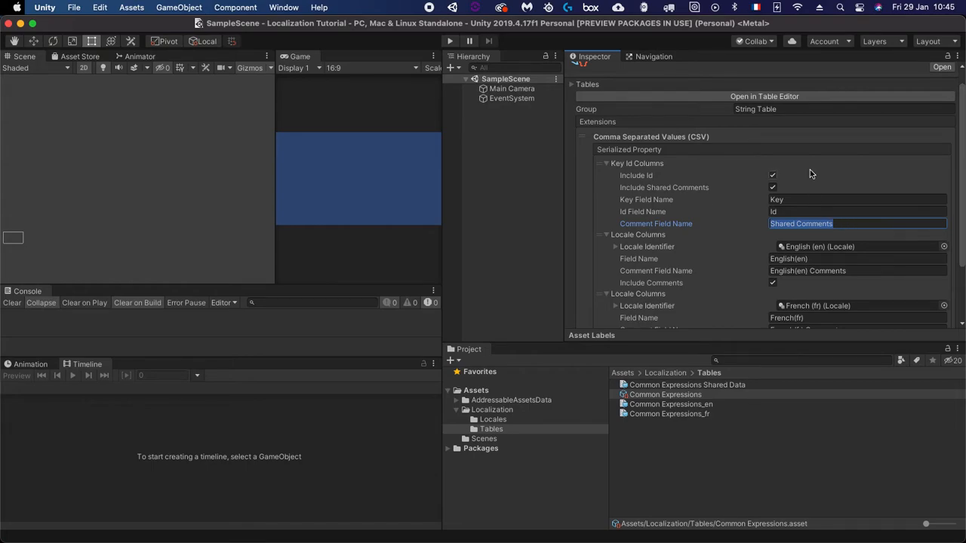
scroll(808, 227, down, 3)
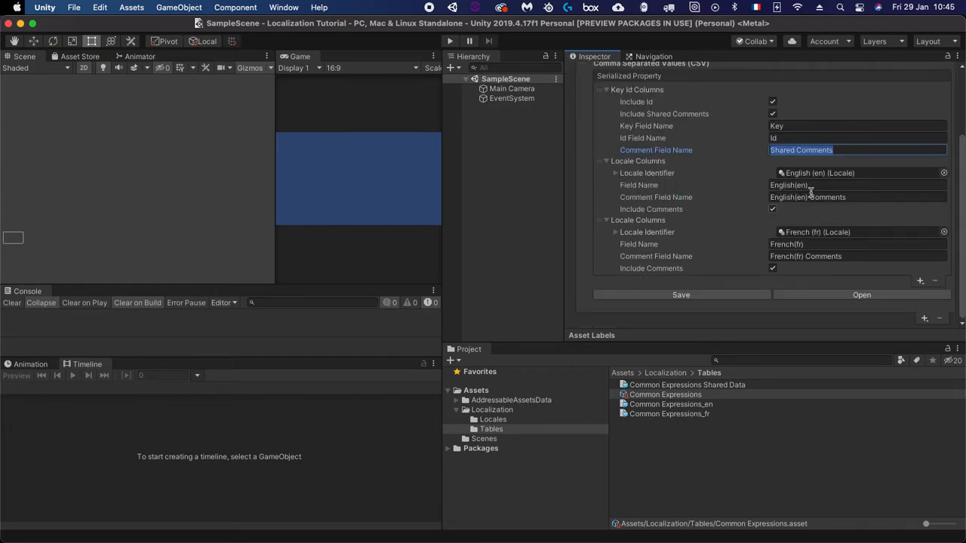
click(824, 185)
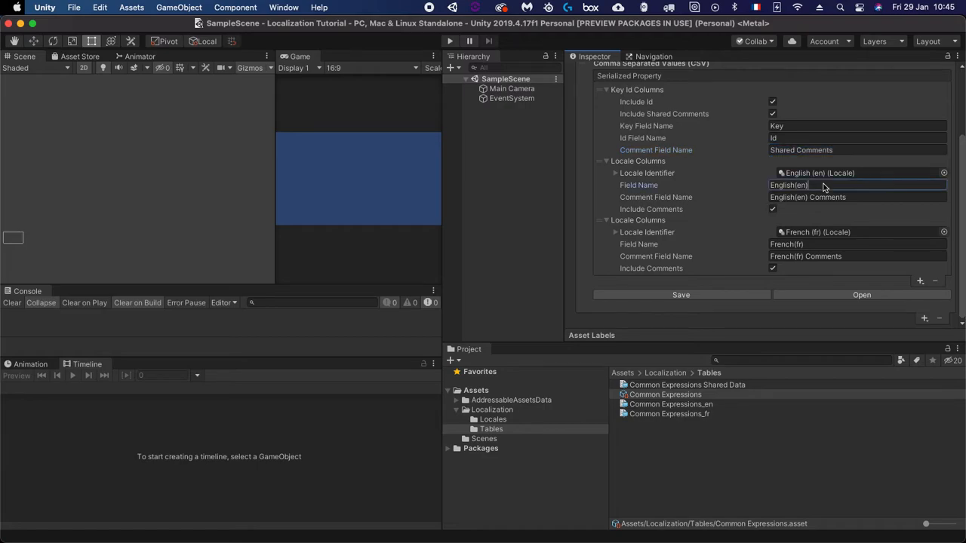
click(827, 245)
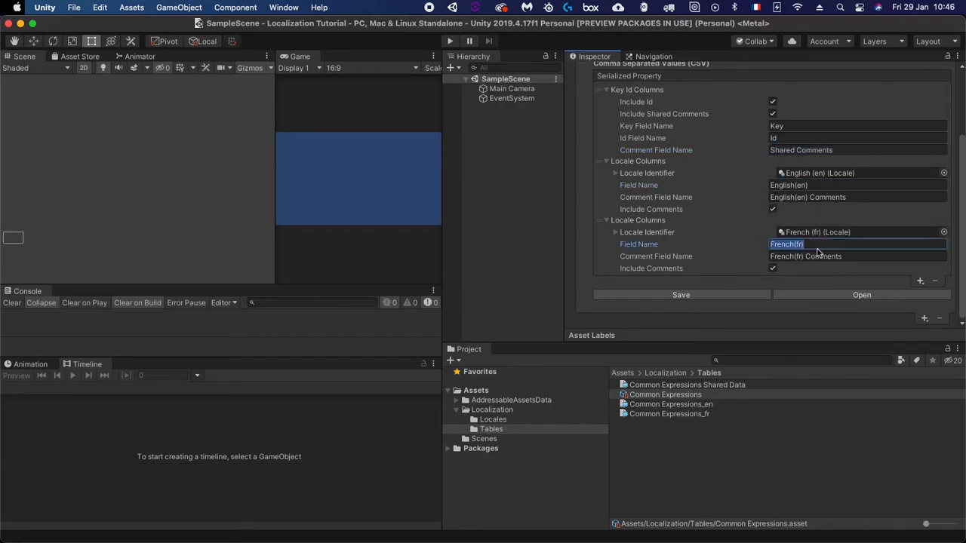
click(813, 187)
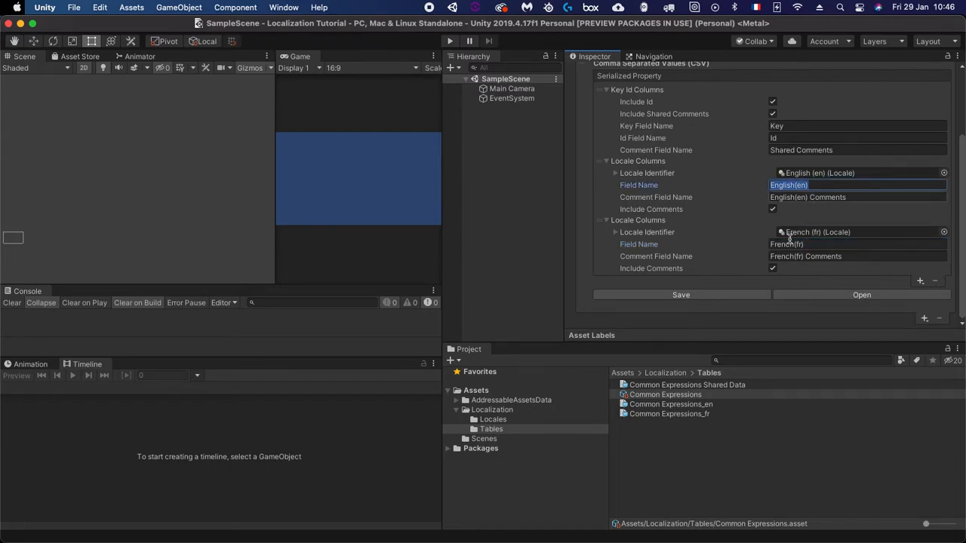
Exclude comments from the English and French locale columns and shared comments from the key columns
click(772, 209)
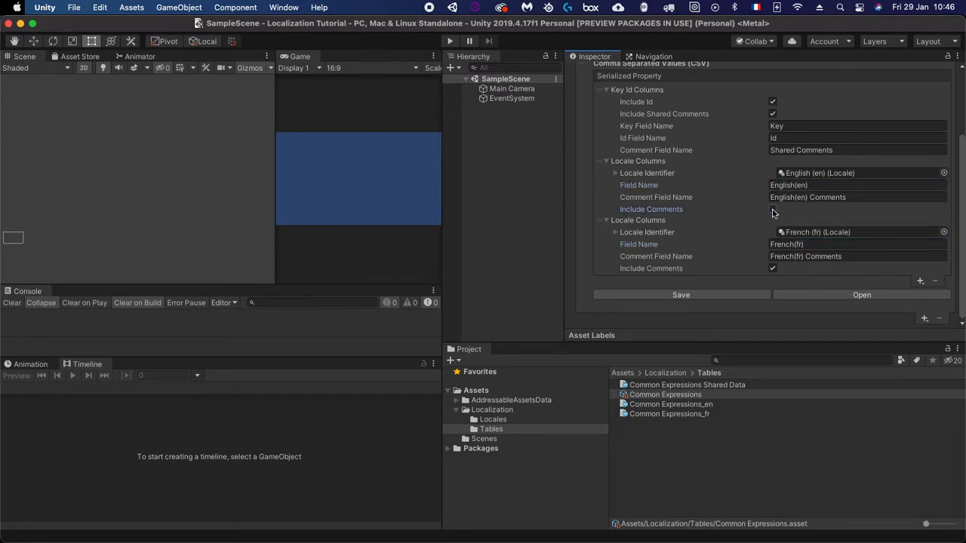
click(773, 269)
scroll(786, 220, up, 3)
scroll(784, 255, down, 1)
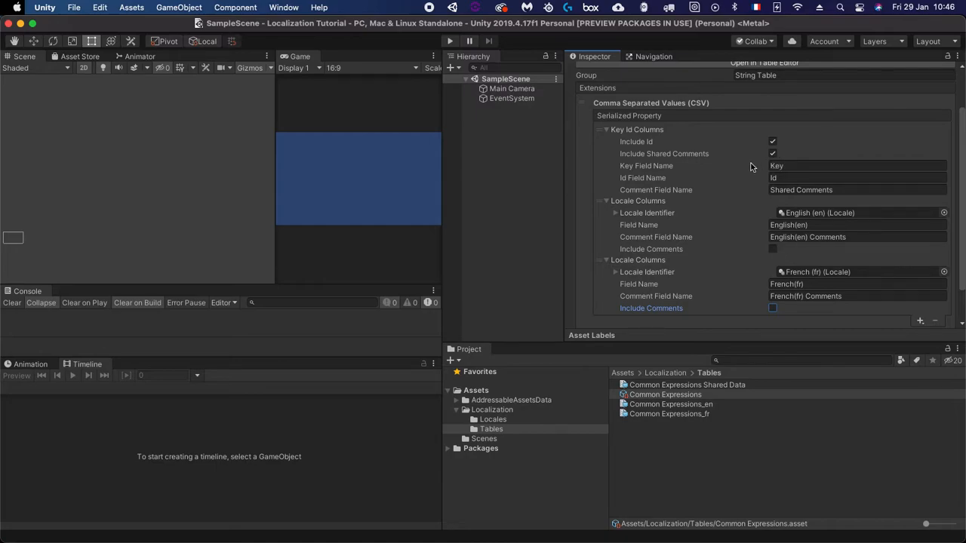
click(772, 154)
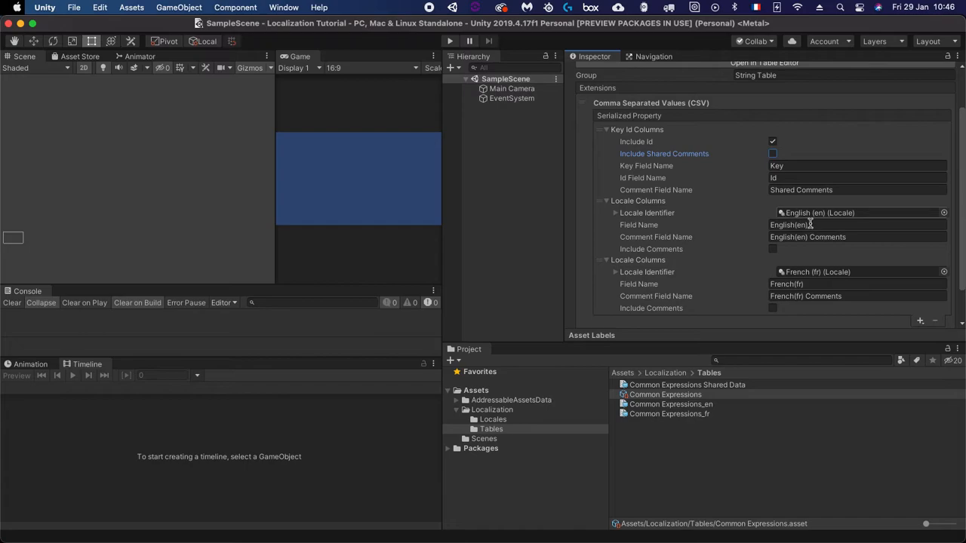
Set the field name of the English locale column to EN and of the French locale column to FR
click(798, 178)
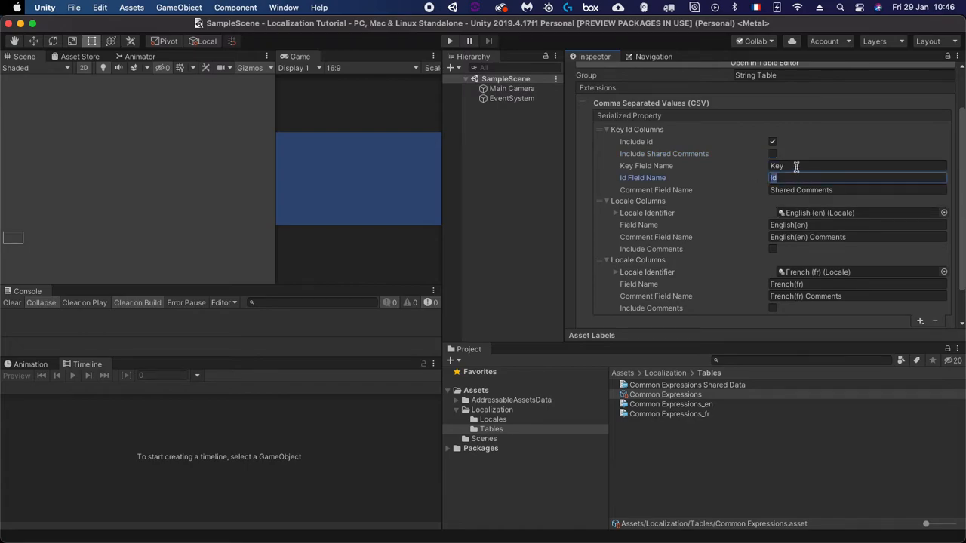
click(796, 167)
key(Tab)
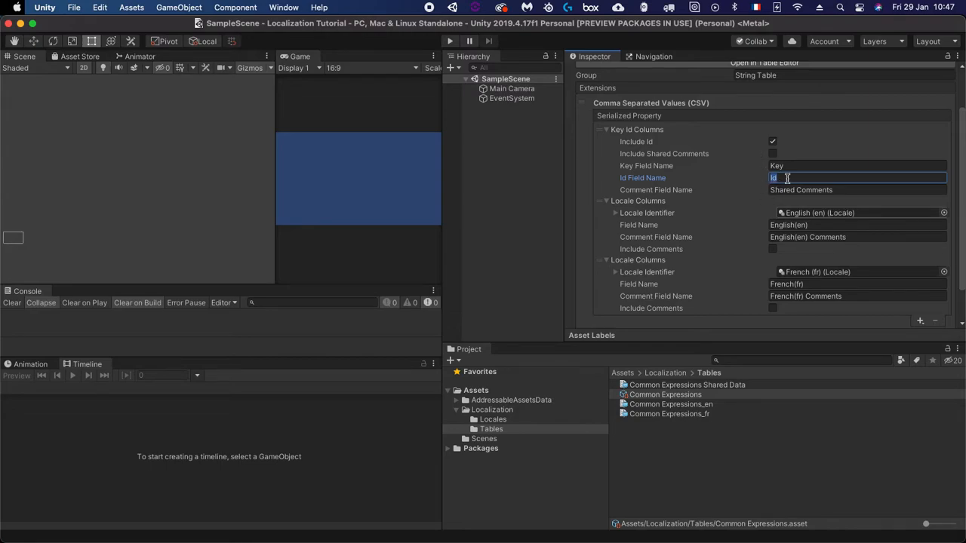
click(828, 226)
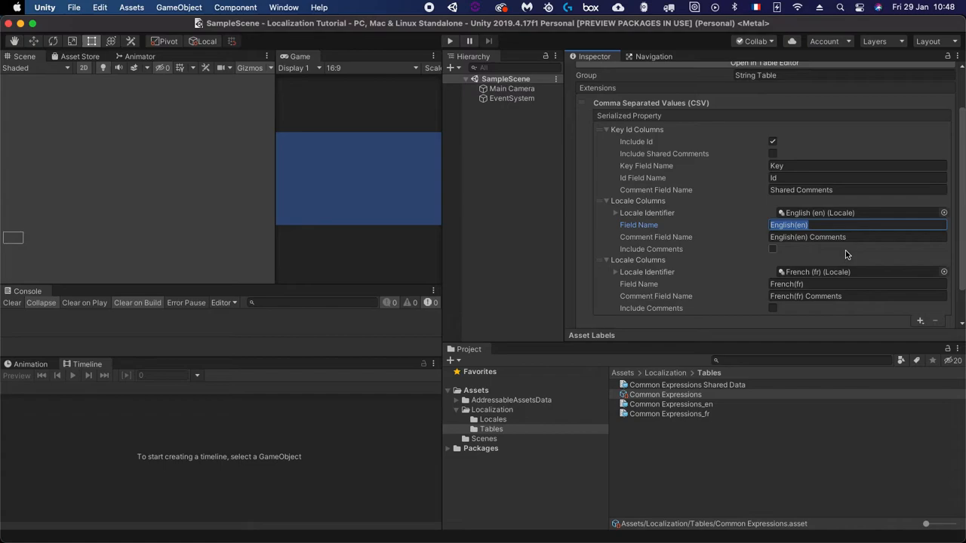
text(EN)
click(832, 285)
text(FR)
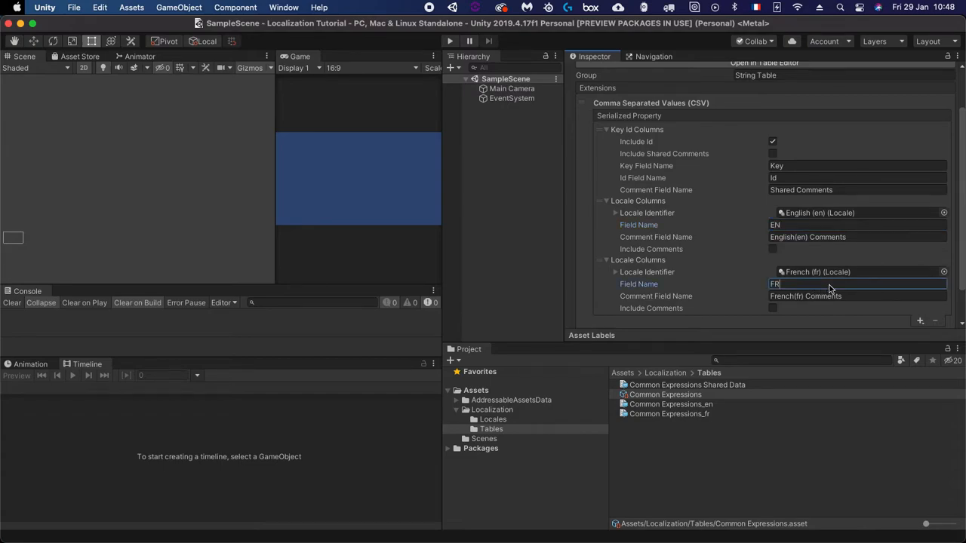
click(857, 225)
click(826, 282)
scroll(671, 217, down, 3)
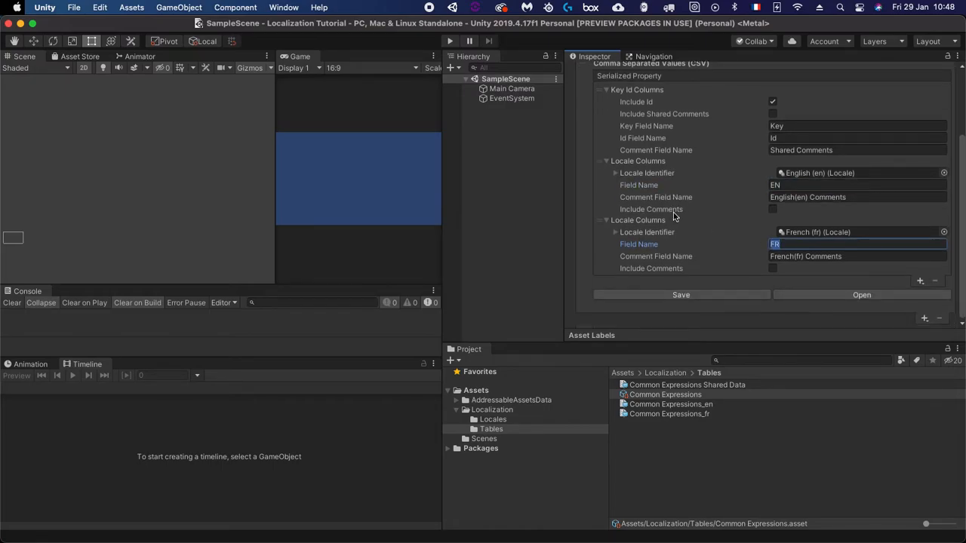
Switch to the Localization Tutorial spreadsheet in Chrome and review its Key, Id, FR and EN columns and their entries
key(super+Tab)
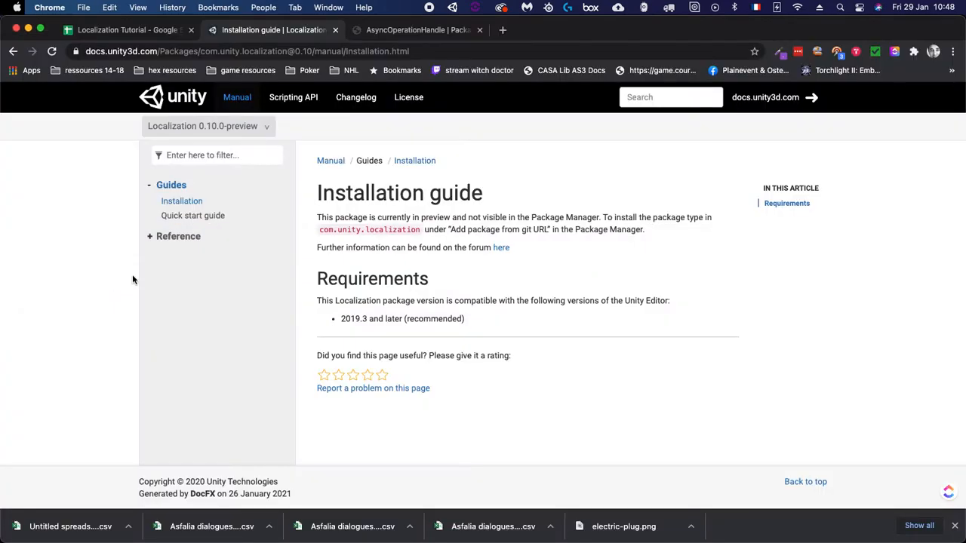
click(134, 32)
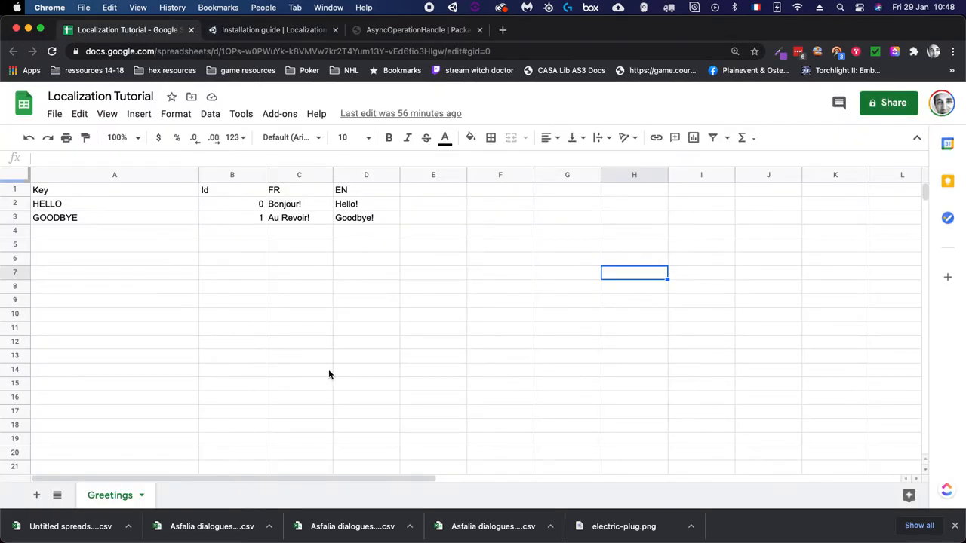
click(74, 193)
click(80, 205)
click(88, 220)
click(217, 193)
click(237, 218)
click(289, 194)
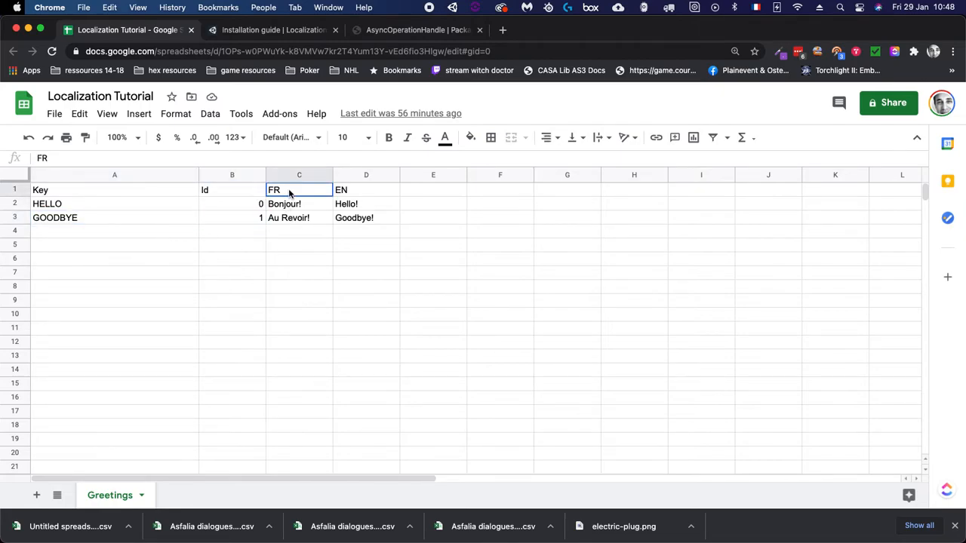
click(299, 205)
click(302, 219)
click(355, 208)
click(364, 220)
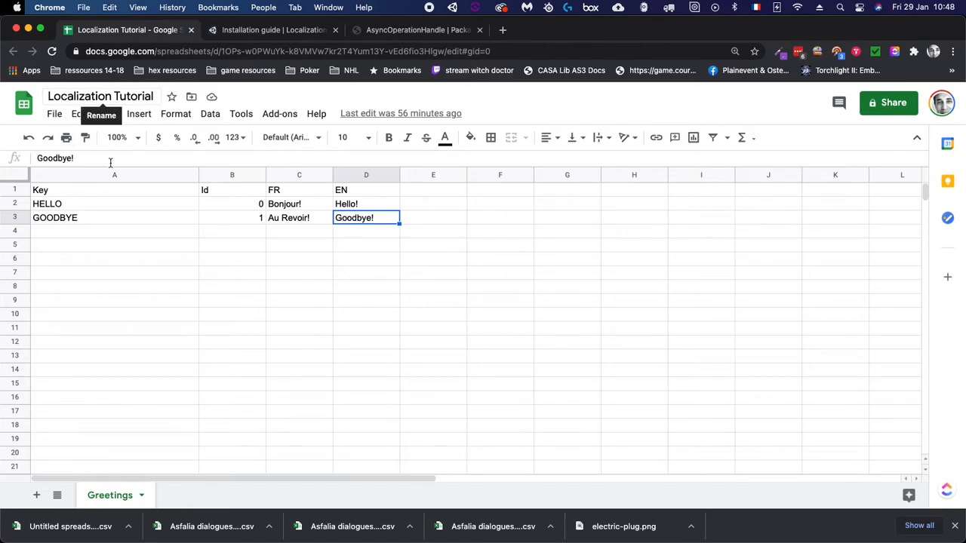
Rename the Greetings sheet as Common Expressions
click(142, 497)
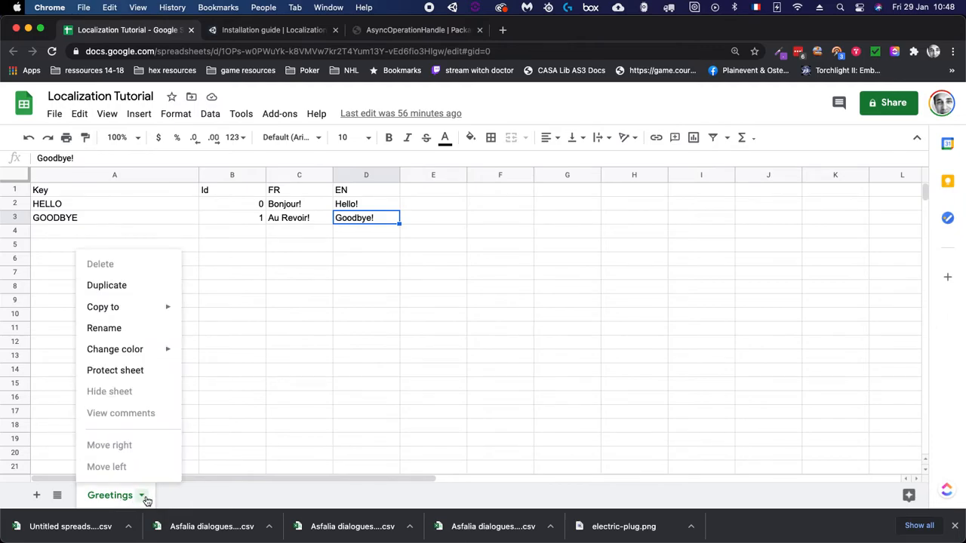
click(120, 330)
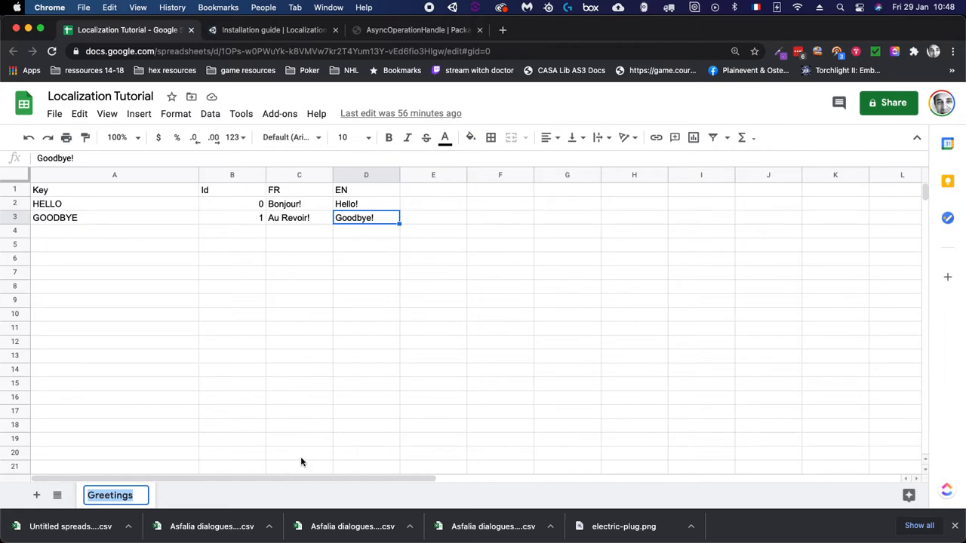
text(Common)
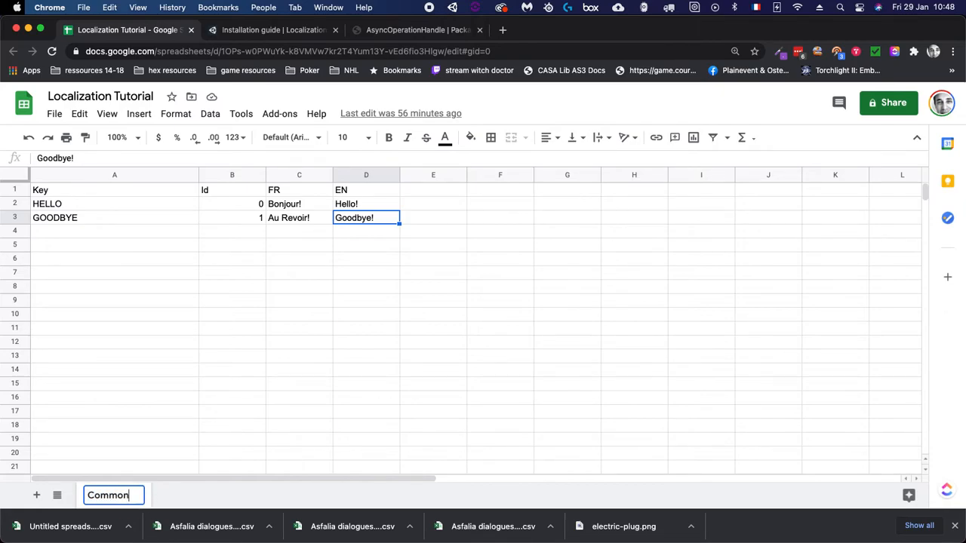
text( Expressions)
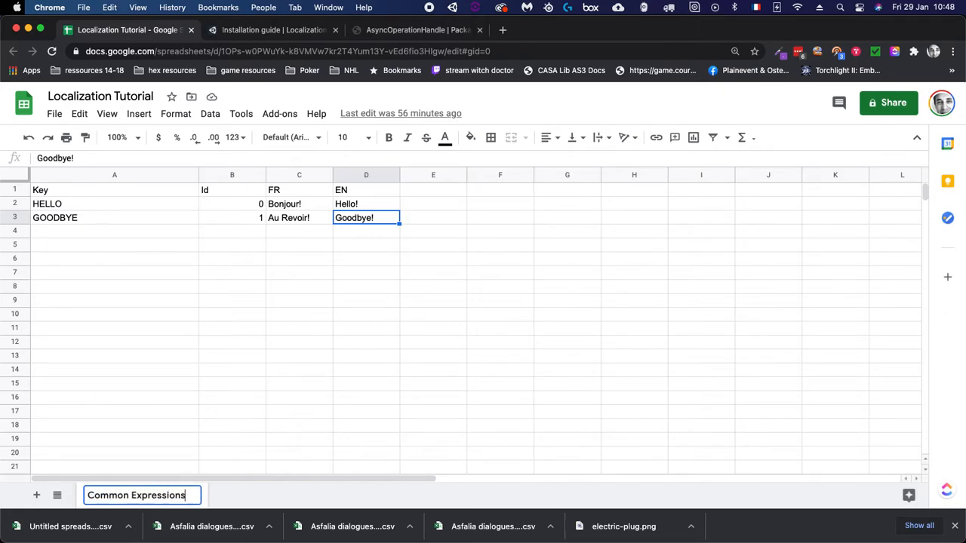
key(Return)
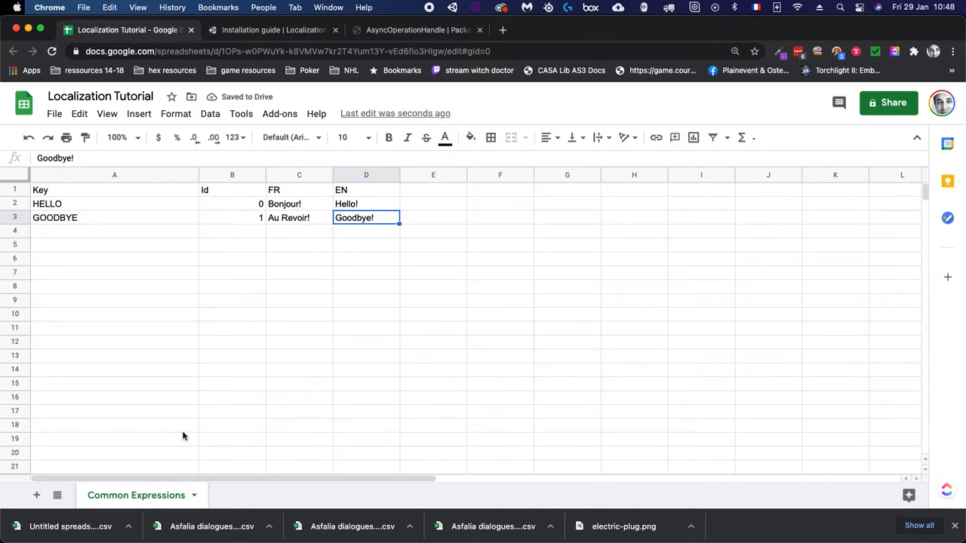
Download the current sheet as comma-separated values and add the CSV file to the Tables folder in the Unity project
click(55, 116)
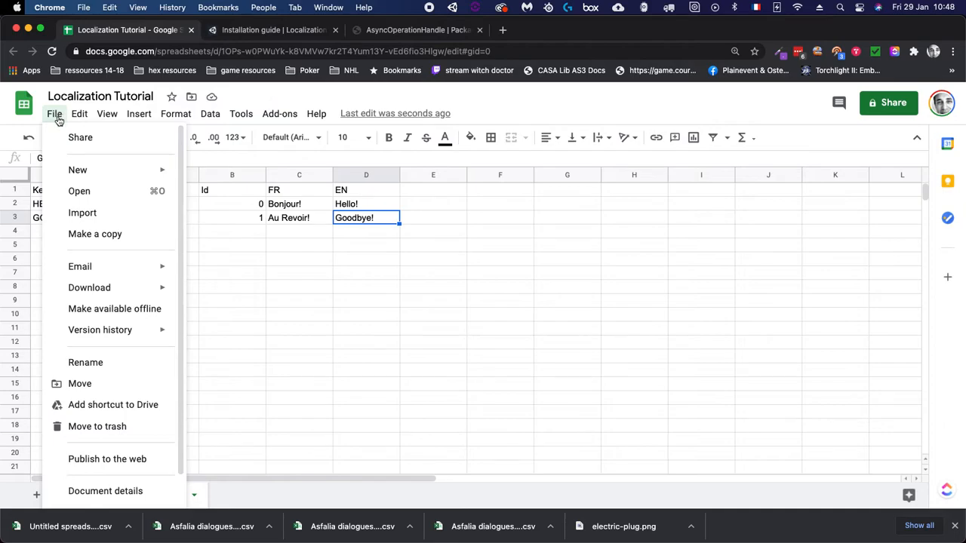
mouse_move(136, 287)
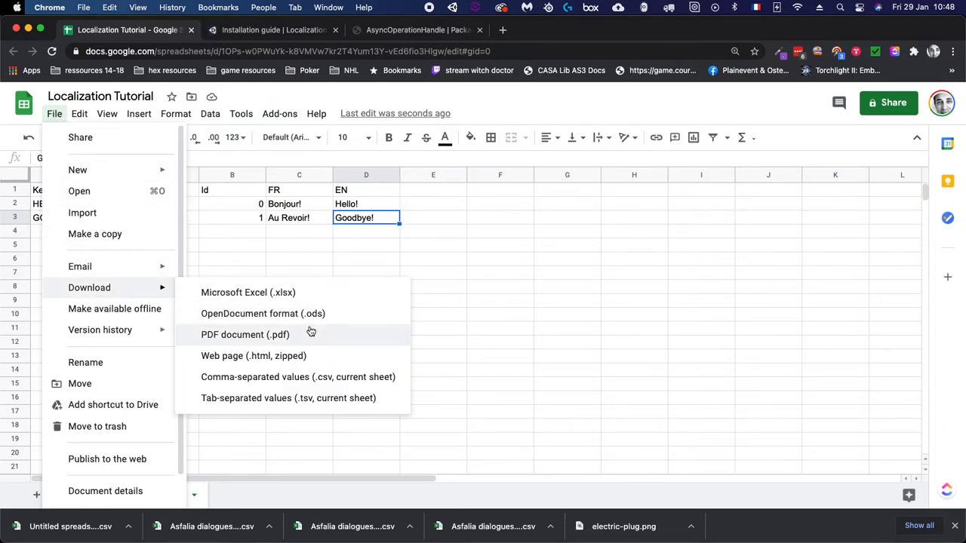
click(313, 381)
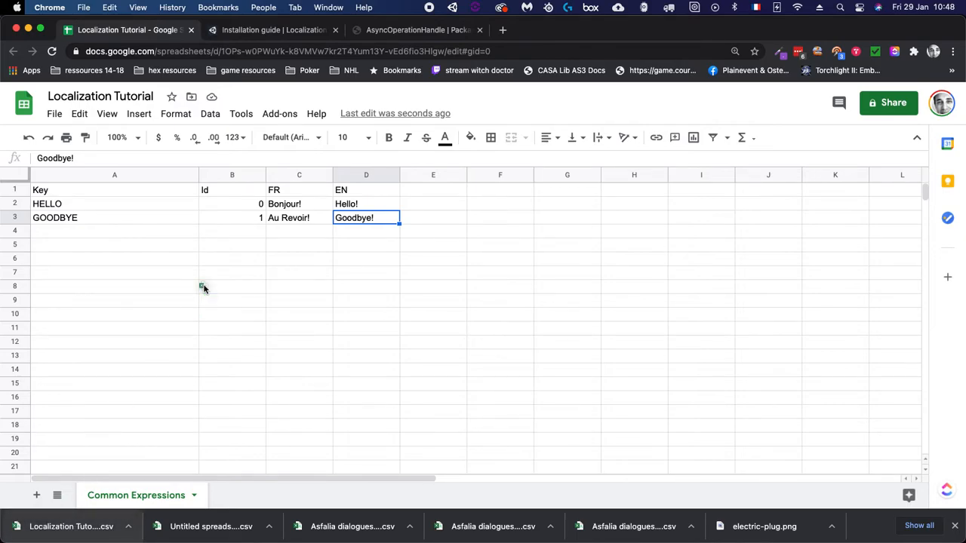
key(super+Tab)
drag(126, 291, 676, 469)
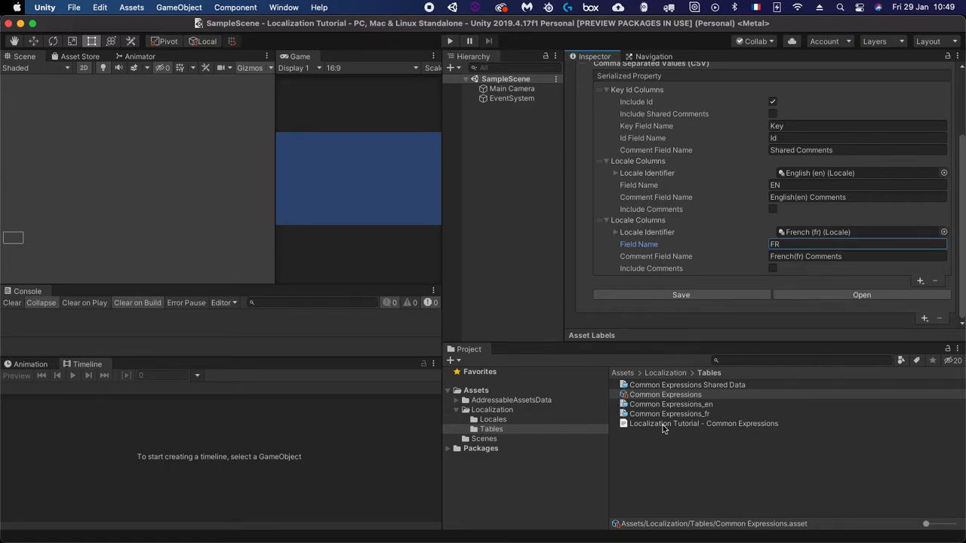
Import the Localization Tutorial - Common Expressions CSV file from the project's Tables folder through the Common Expressions collection's CSV extension
scroll(727, 181, up, 3)
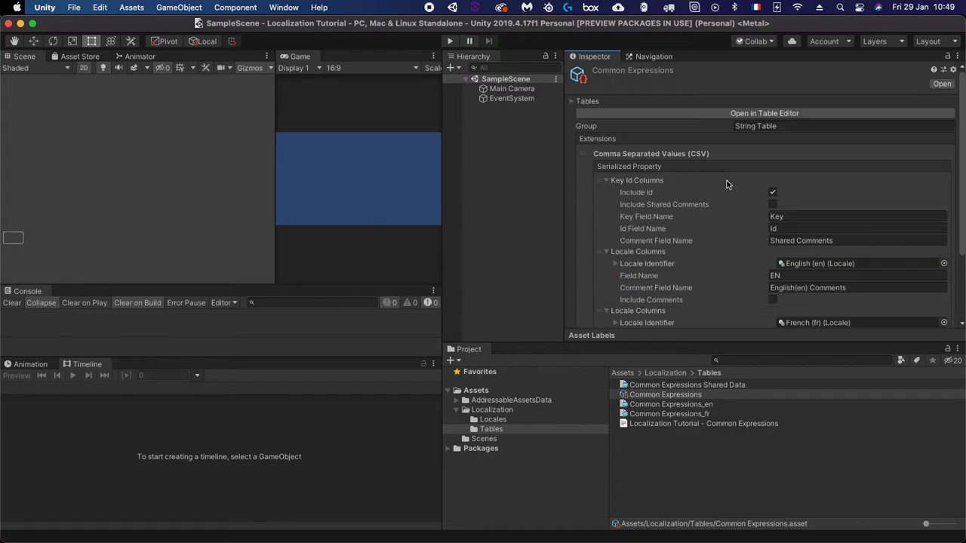
scroll(686, 188, down, 3)
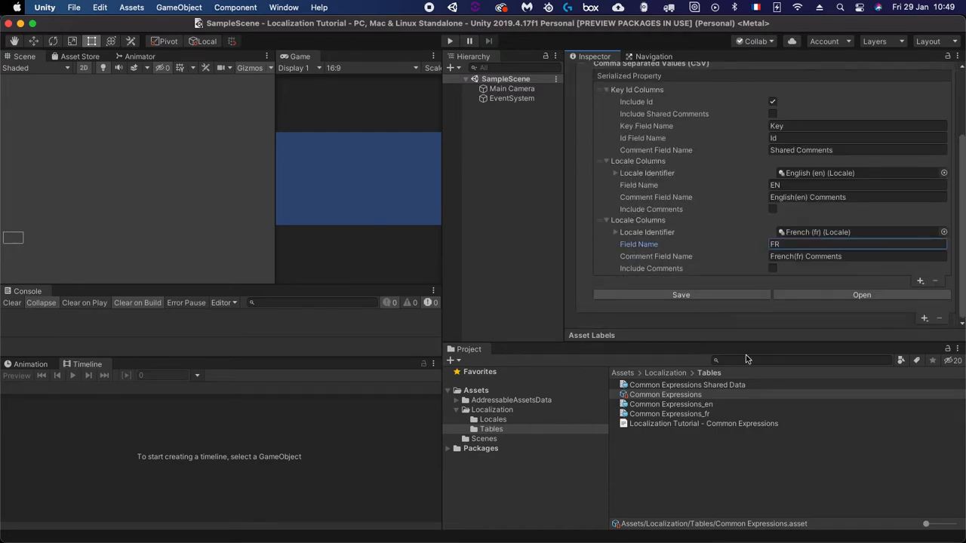
click(858, 295)
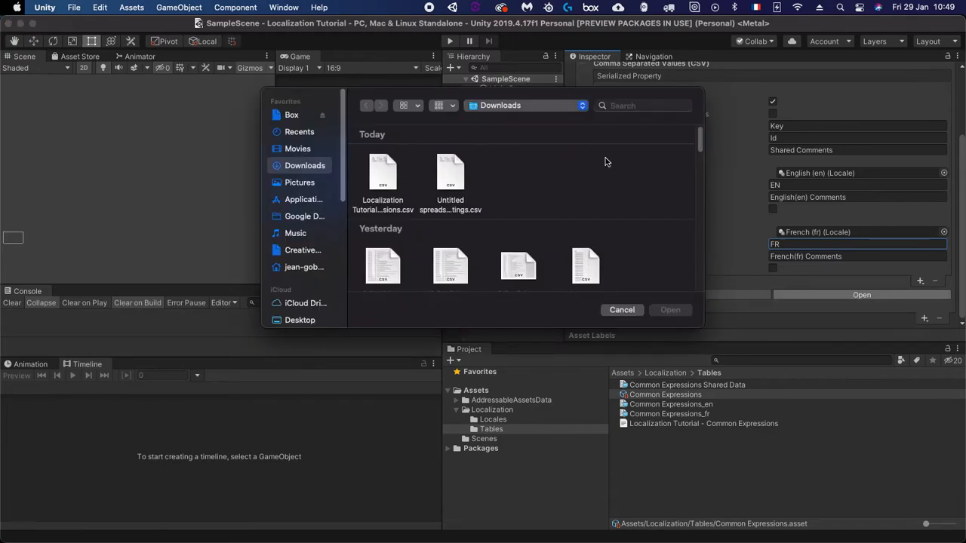
click(538, 104)
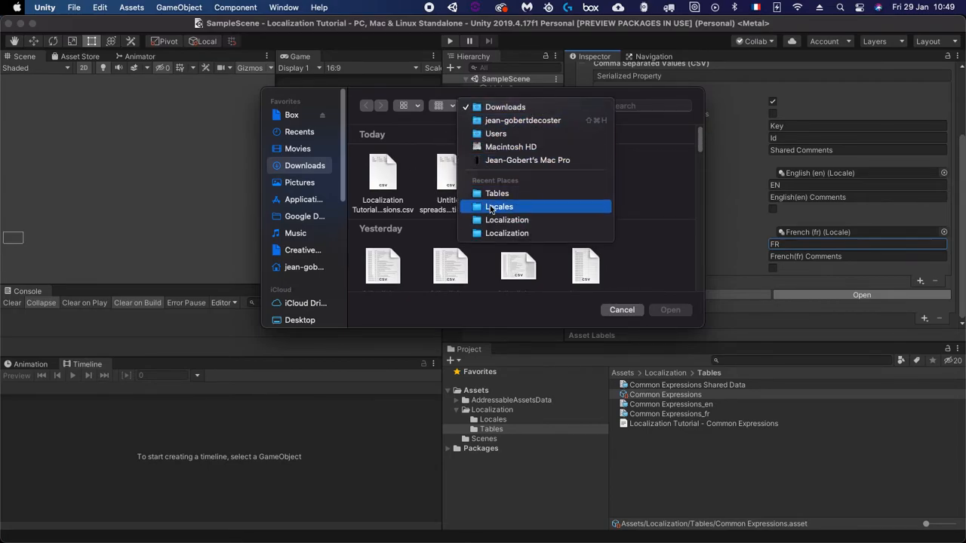
click(485, 218)
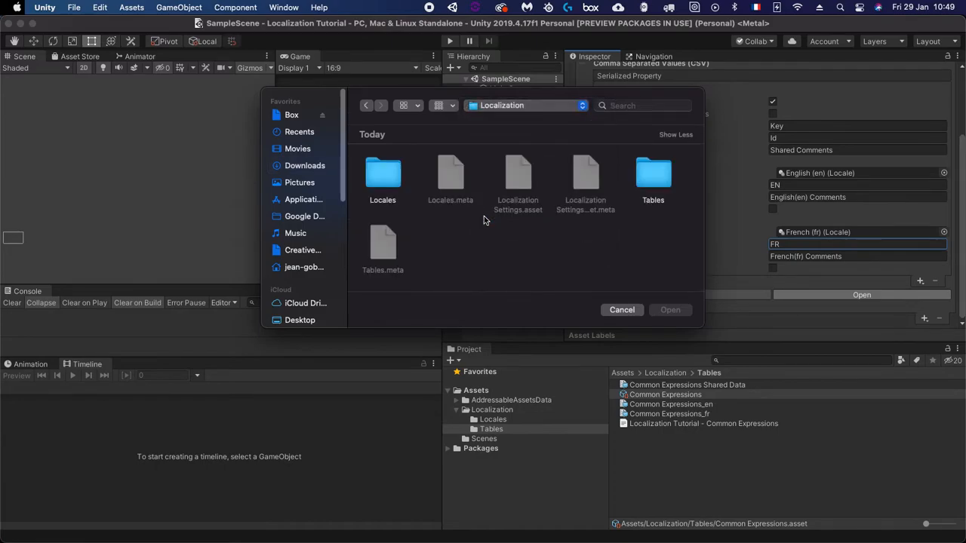
double_click(645, 172)
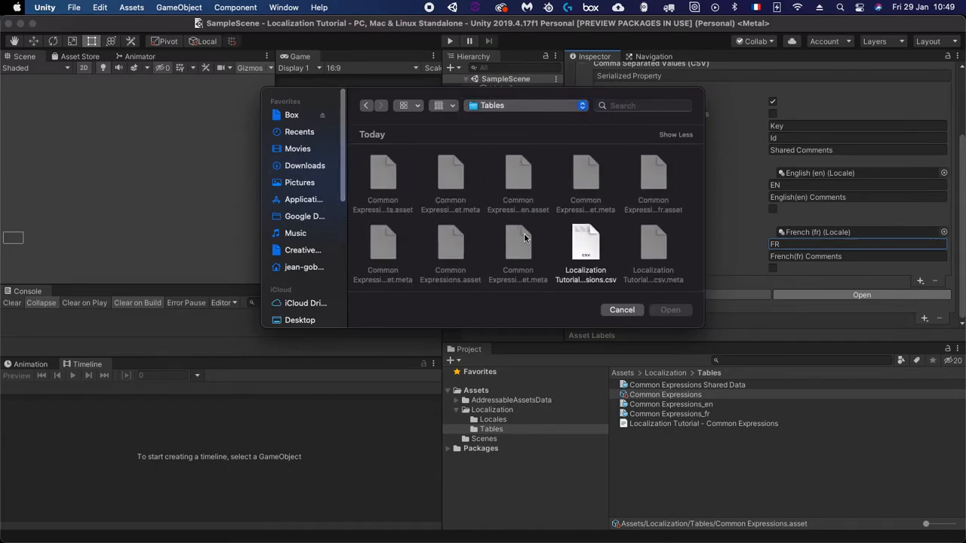
click(602, 249)
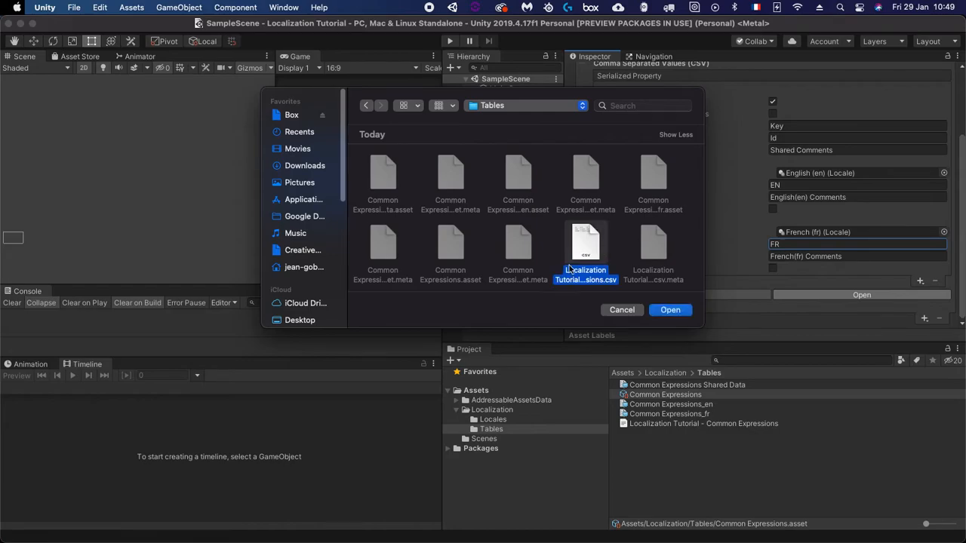
click(671, 311)
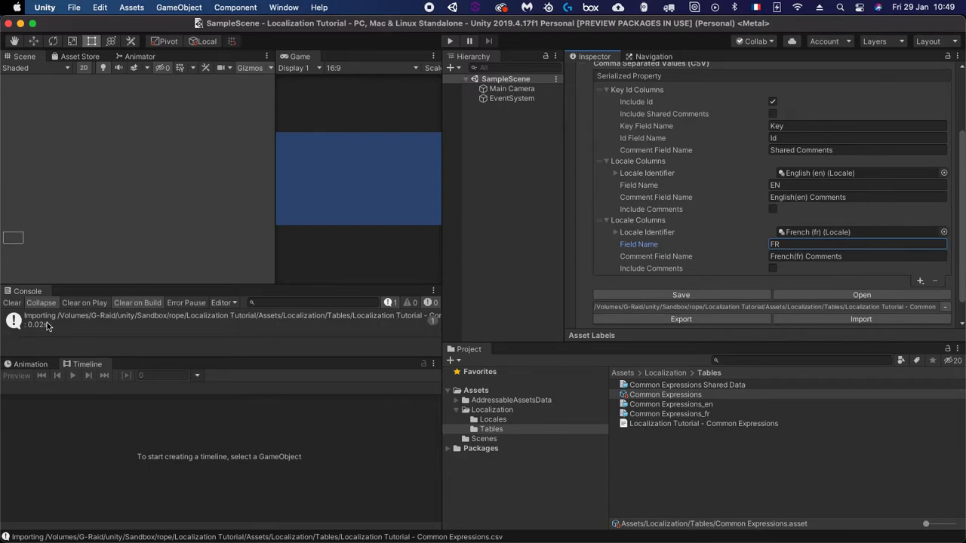
Open the Common Expressions collection in the table editor, check its English and French entries, and close the editor
scroll(817, 206, up, 3)
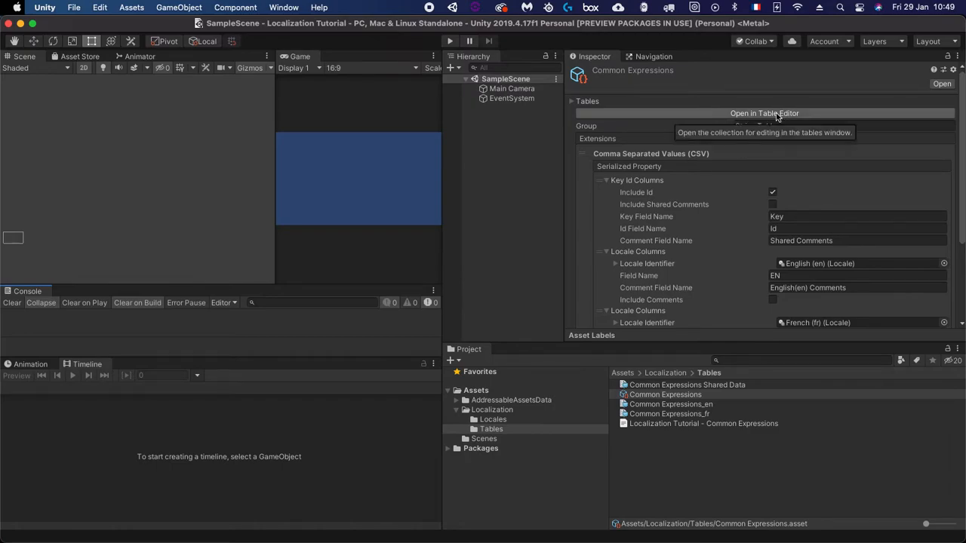
click(777, 113)
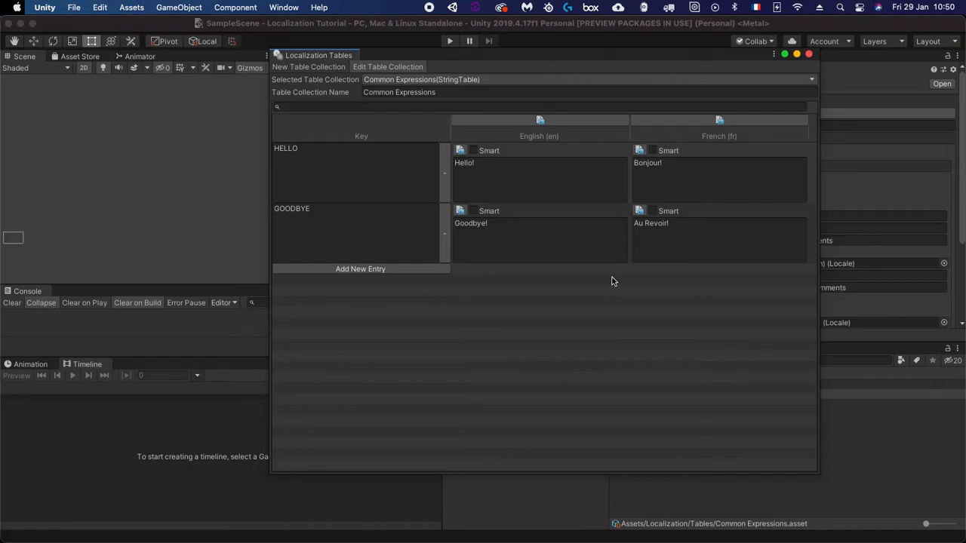
click(809, 54)
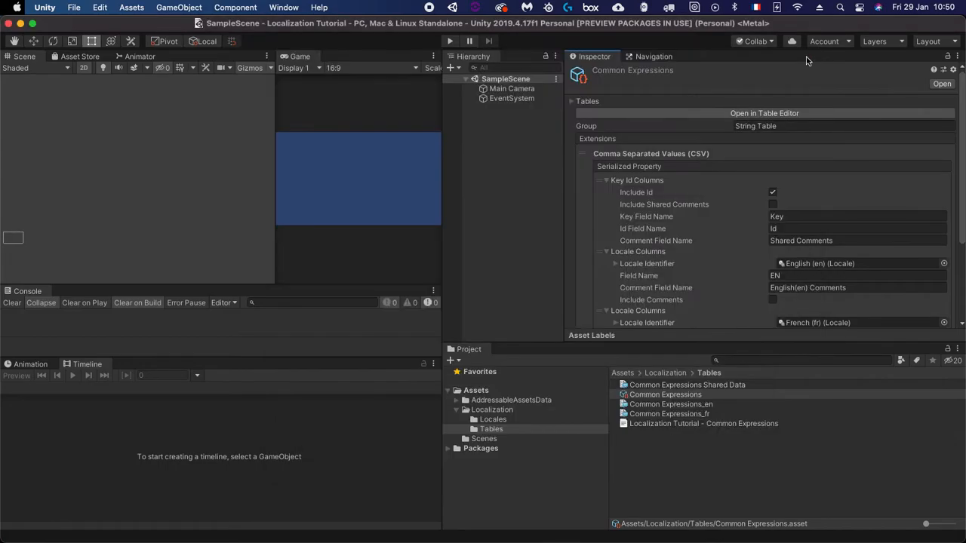
Add a TextMeshPro UI text object to the scene, import the TMP Essentials, and clear the console
right_click(507, 152)
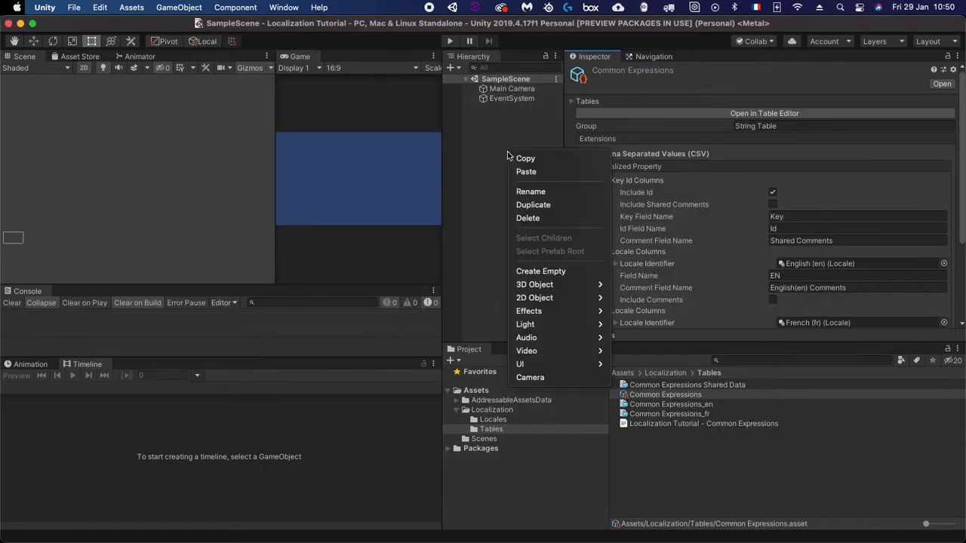
mouse_move(564, 369)
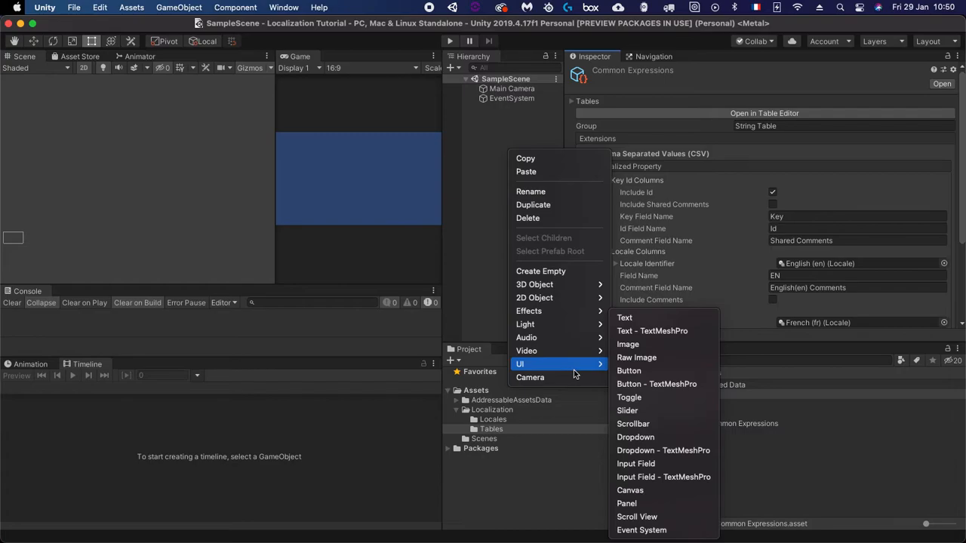
click(638, 338)
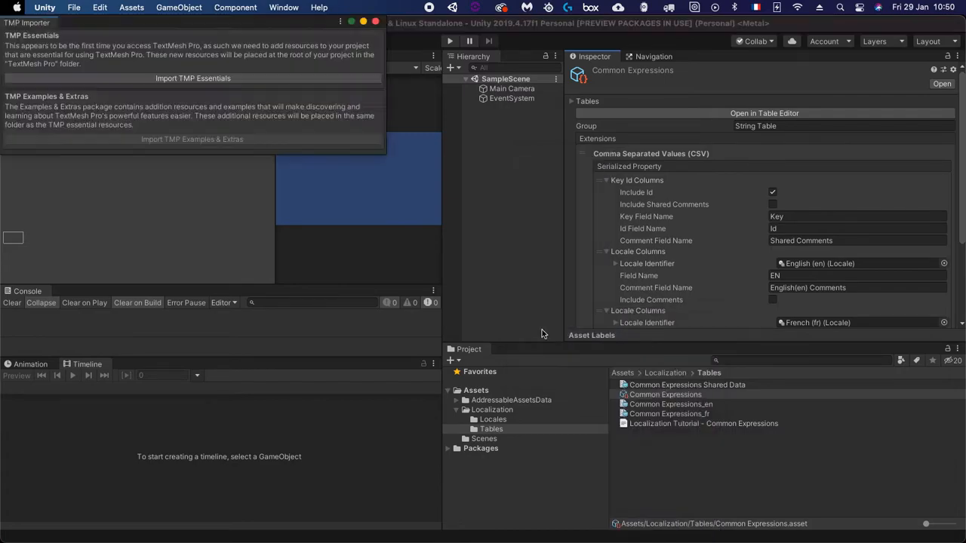
click(189, 79)
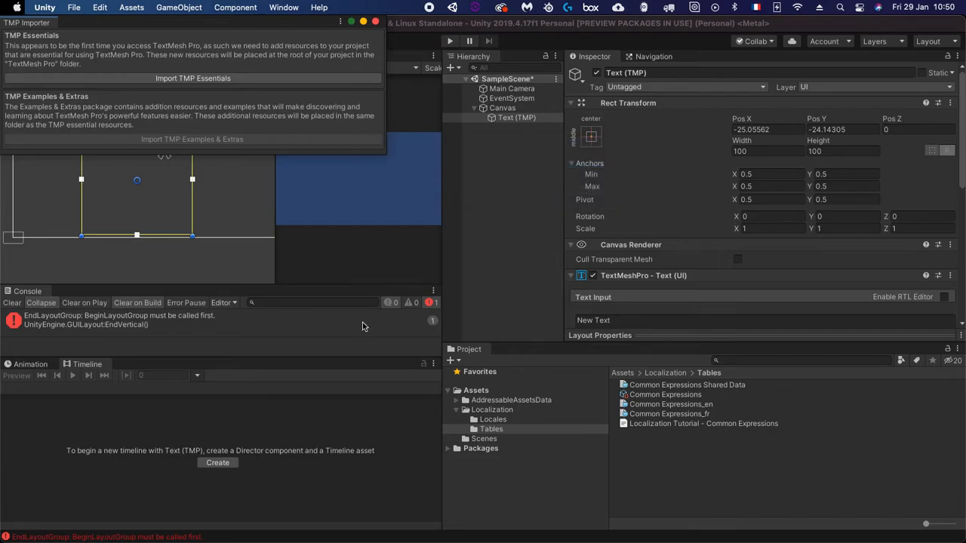
click(18, 303)
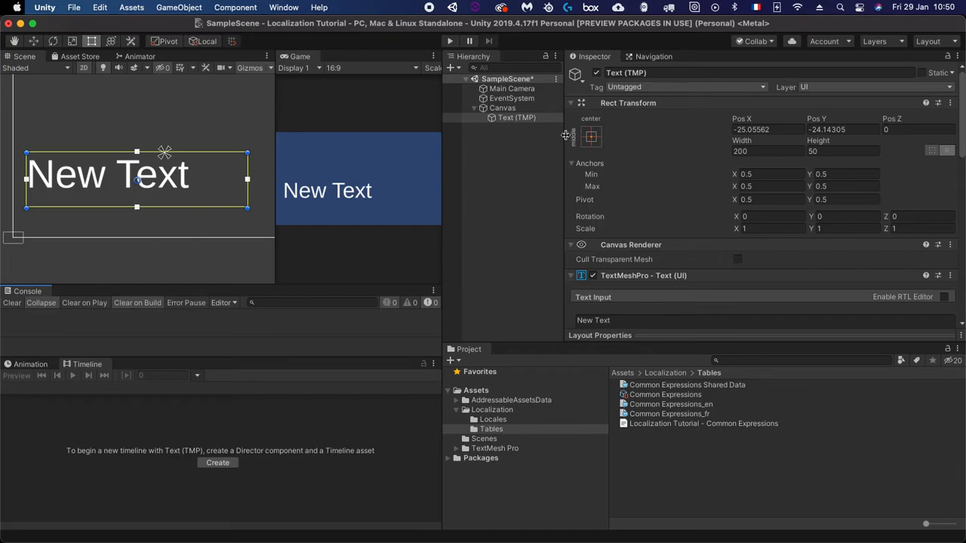
Stretch the Text (TMP) object over the whole canvas in both directions, setting its position along with the anchors
click(510, 118)
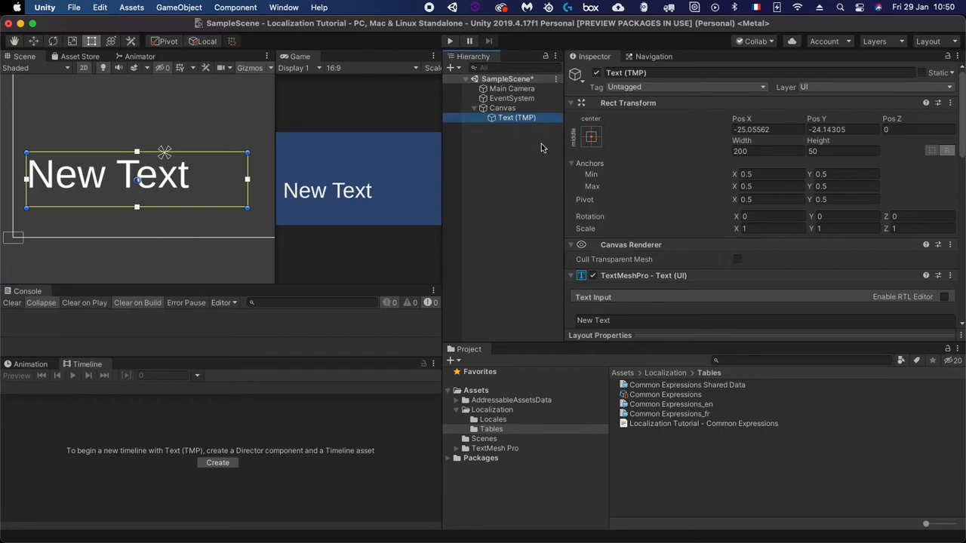
click(592, 137)
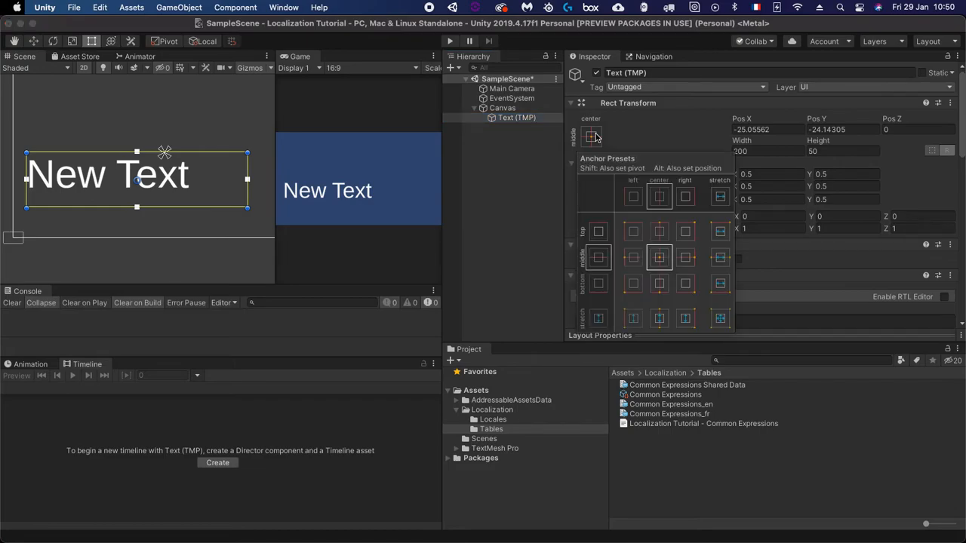
alt+click(709, 323)
click(664, 134)
Align the text to the centre horizontally and to the middle vertically
scroll(679, 188, down, 5)
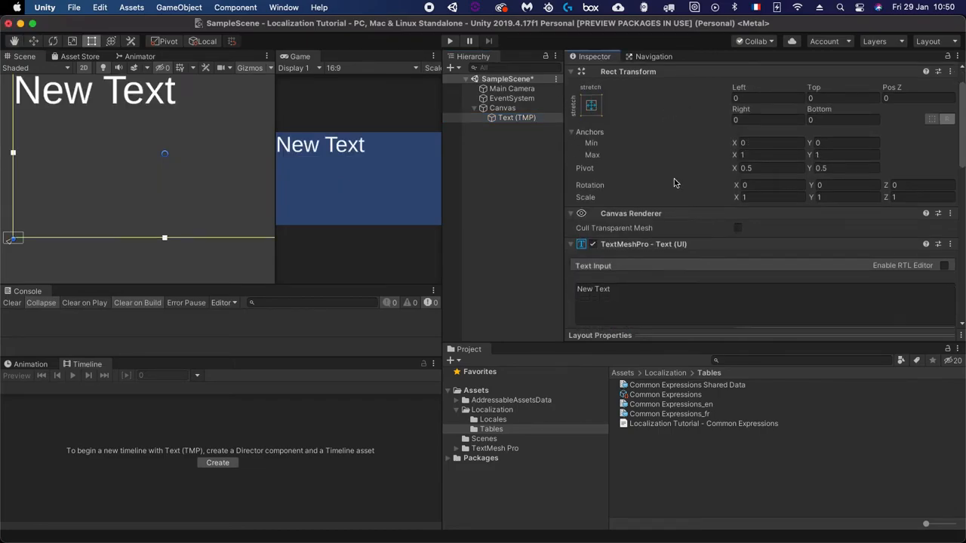
scroll(701, 243, down, 5)
click(753, 277)
click(845, 278)
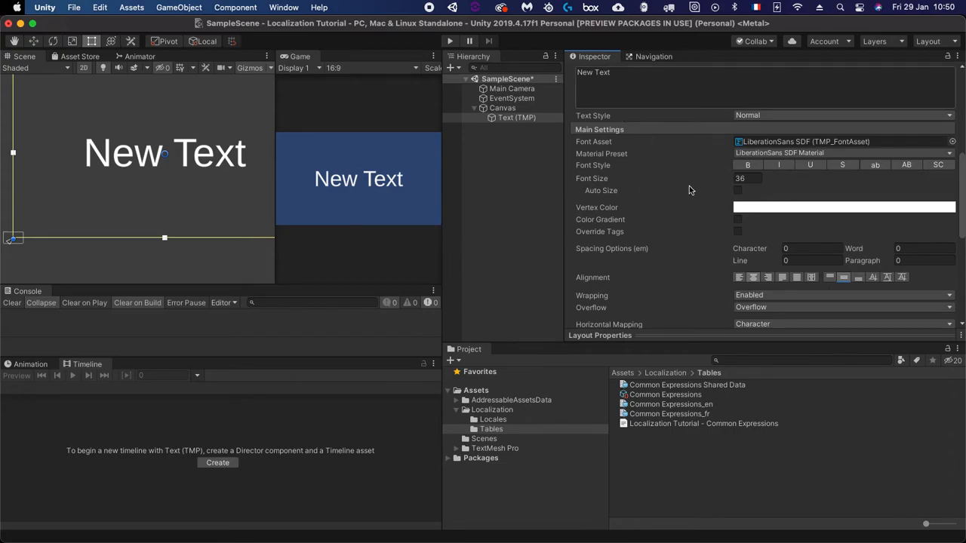
Look through the Text (TMP) object's Rect Transform and TextMeshPro settings
scroll(680, 204, down, 5)
scroll(682, 214, up, 6)
scroll(675, 209, down, 3)
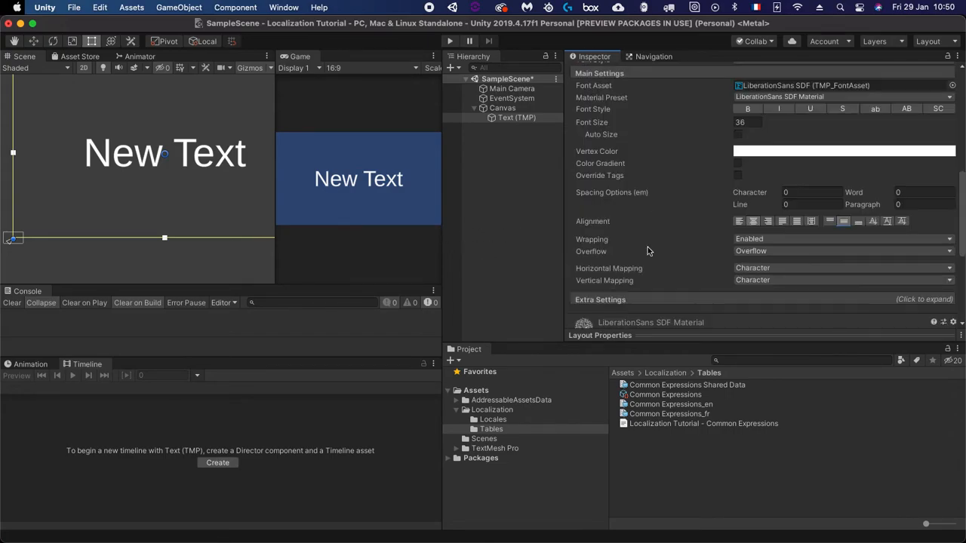
scroll(612, 268, down, 1)
scroll(656, 184, up, 2)
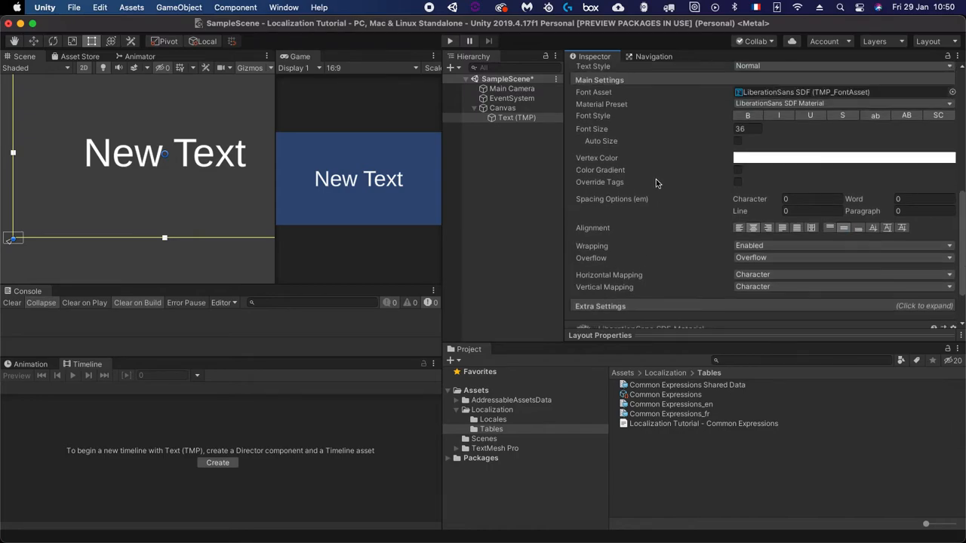
scroll(655, 136, up, 6)
scroll(632, 257, down, 3)
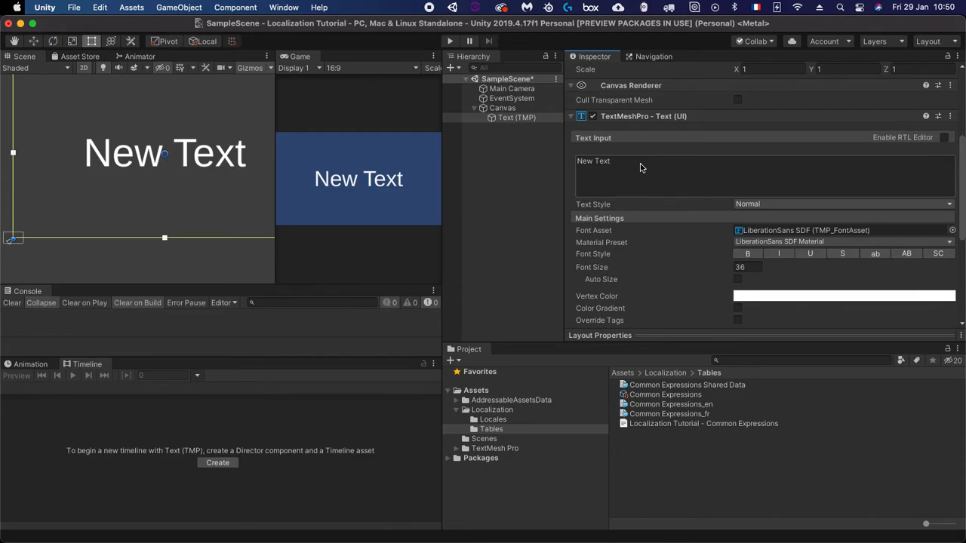
scroll(669, 208, down, 5)
scroll(669, 209, up, 10)
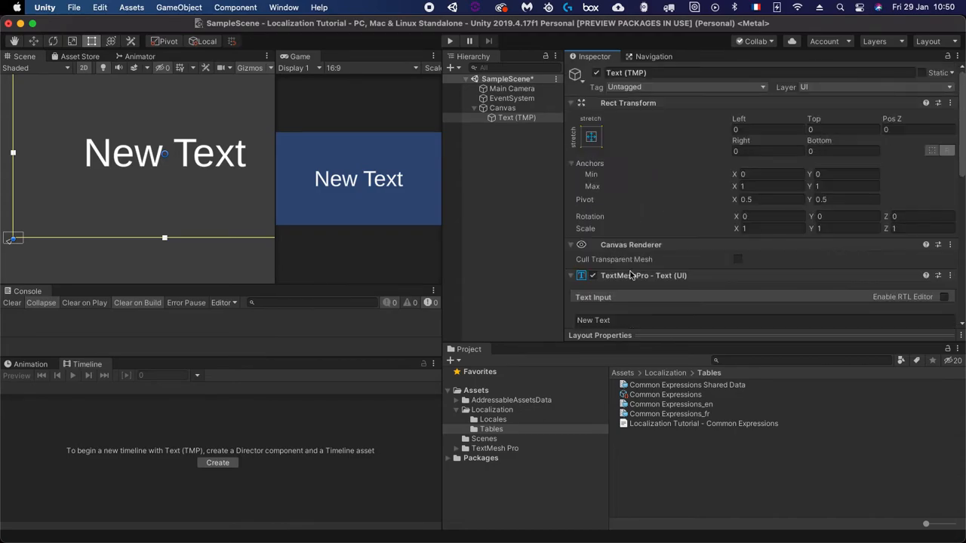
Try replacing the text object's content with "Bonjour!" and undo the change
scroll(631, 276, down, 4)
click(634, 191)
text(Bonjour!)
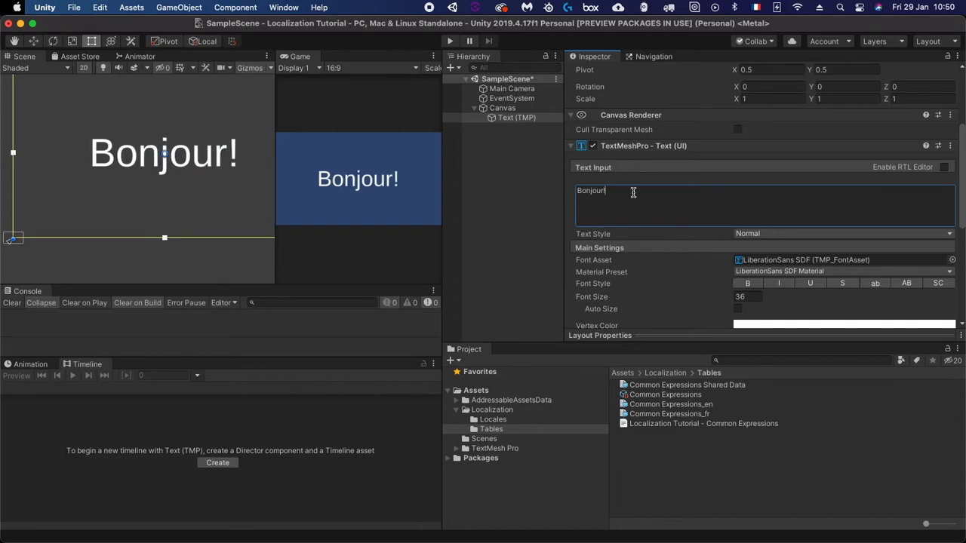
key(super+a)
key(super+z)
Add a Localize String Event component to the Text (TMP) object
scroll(722, 203, down, 5)
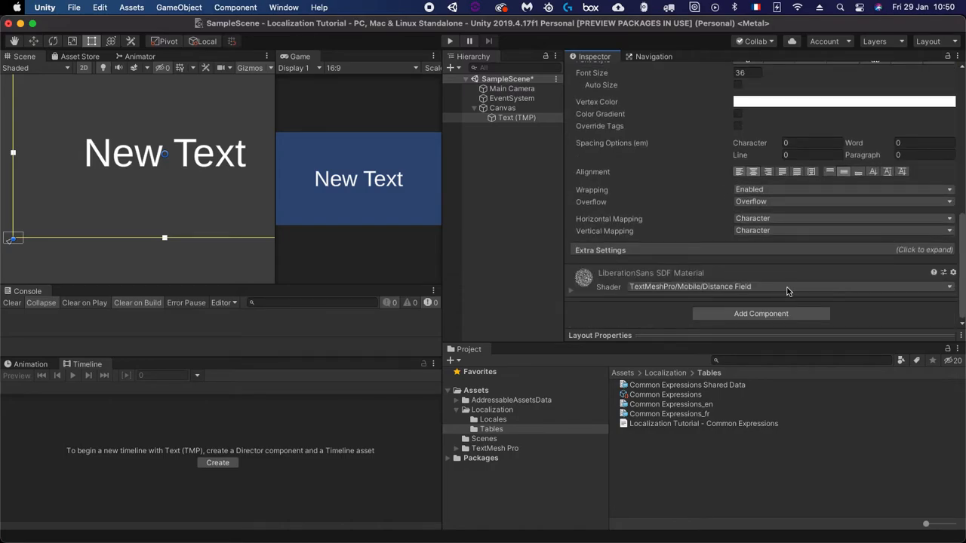
click(749, 317)
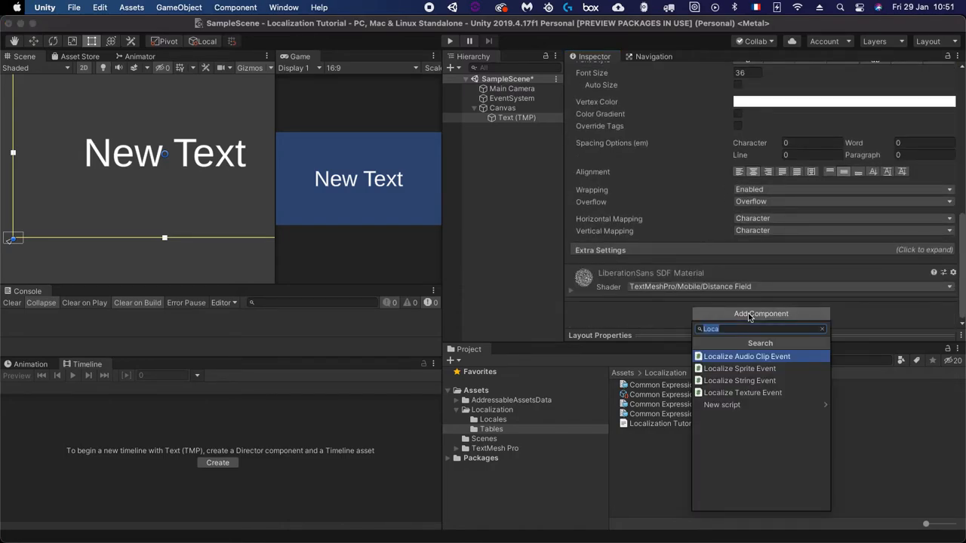
click(734, 383)
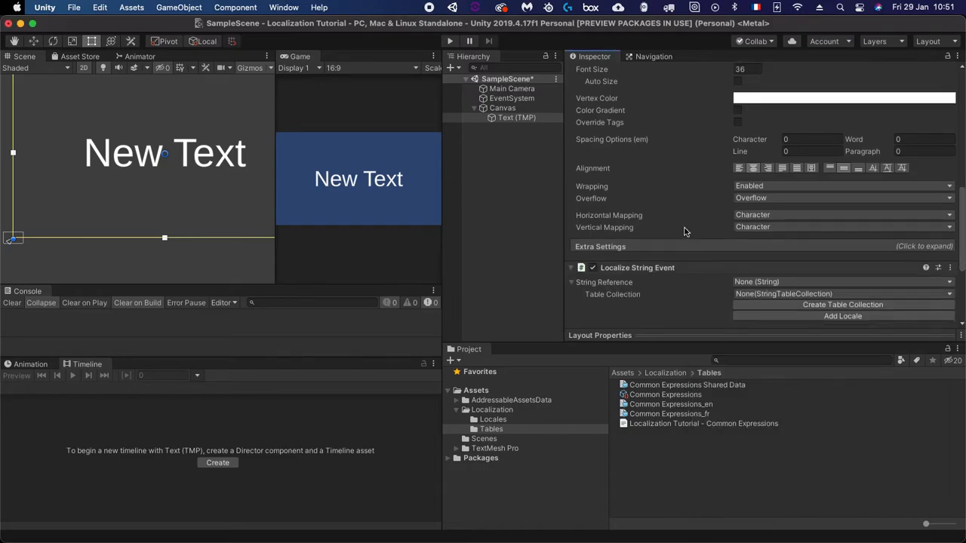
Set the String Reference of the Localize String Event to the HELLO entry of Common Expressions
scroll(684, 230, down, 2)
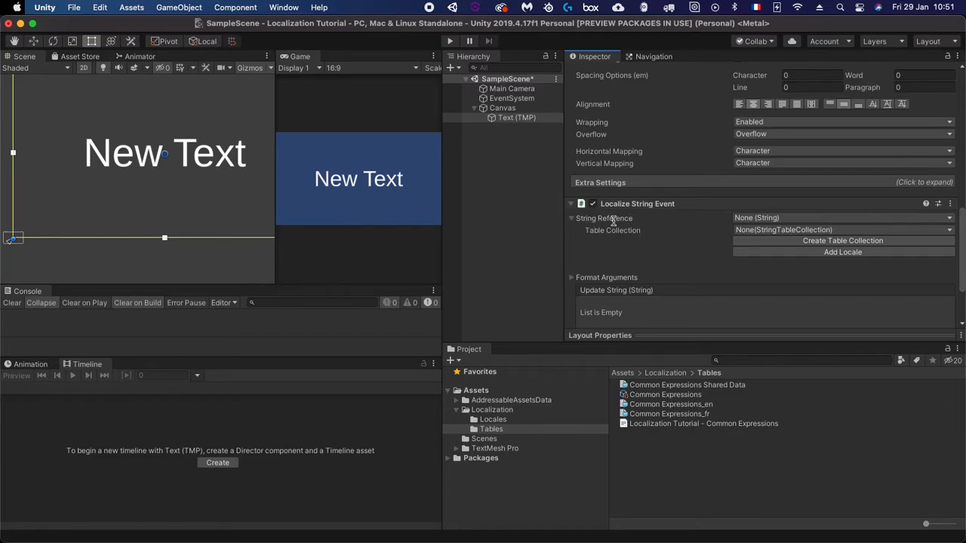
click(950, 218)
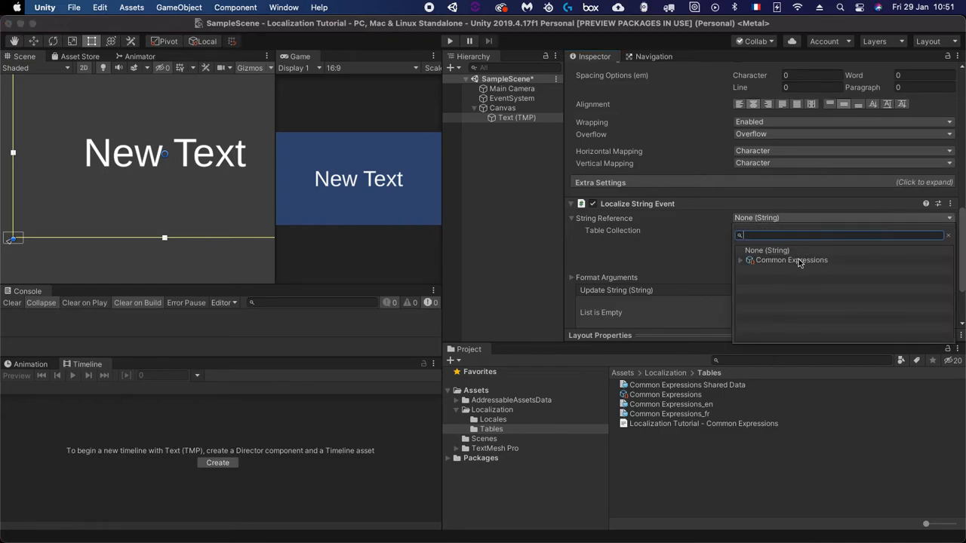
click(740, 260)
click(793, 261)
click(794, 261)
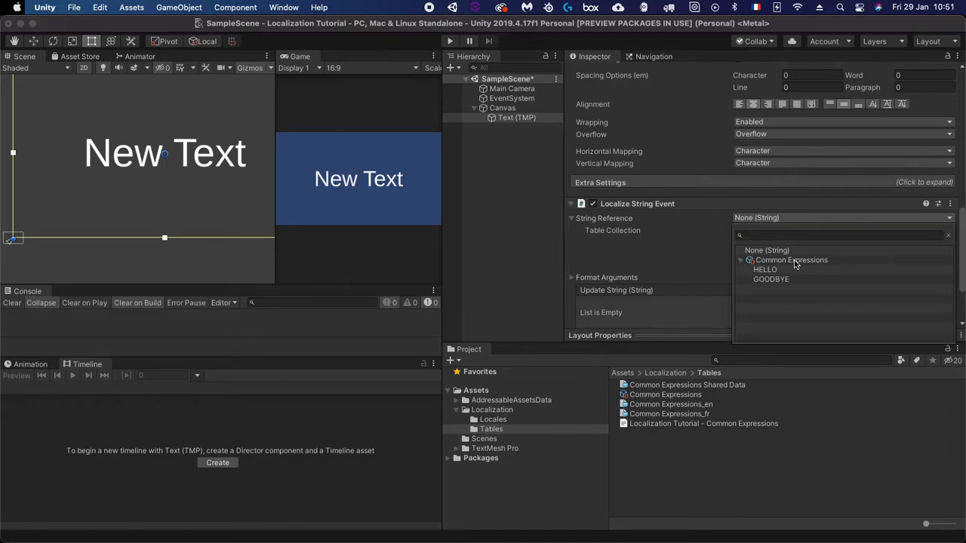
click(741, 261)
click(741, 261)
click(765, 270)
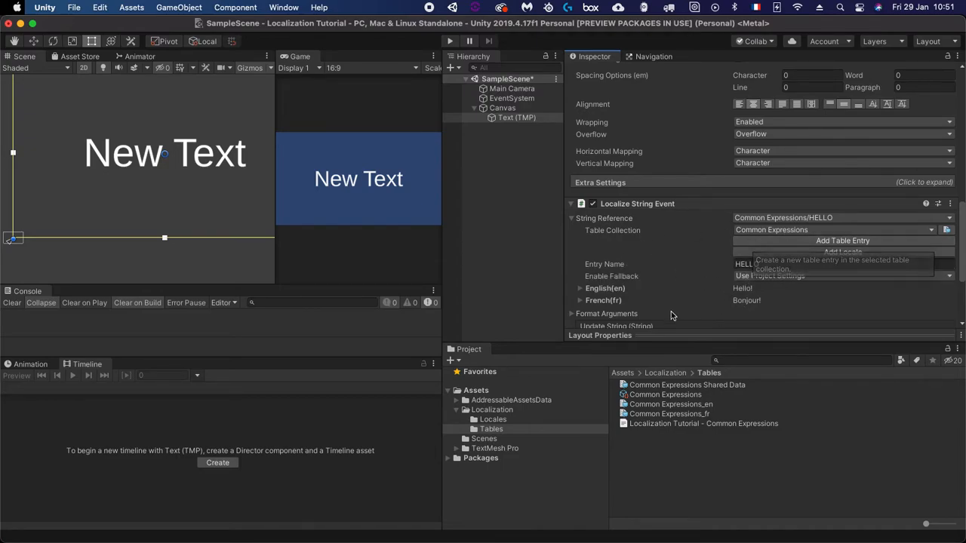
Try setting the HELLO string reference's Enable Fallback option to Use Fallback and restore Use Project Settings
scroll(638, 271, down, 1)
scroll(639, 271, down, 2)
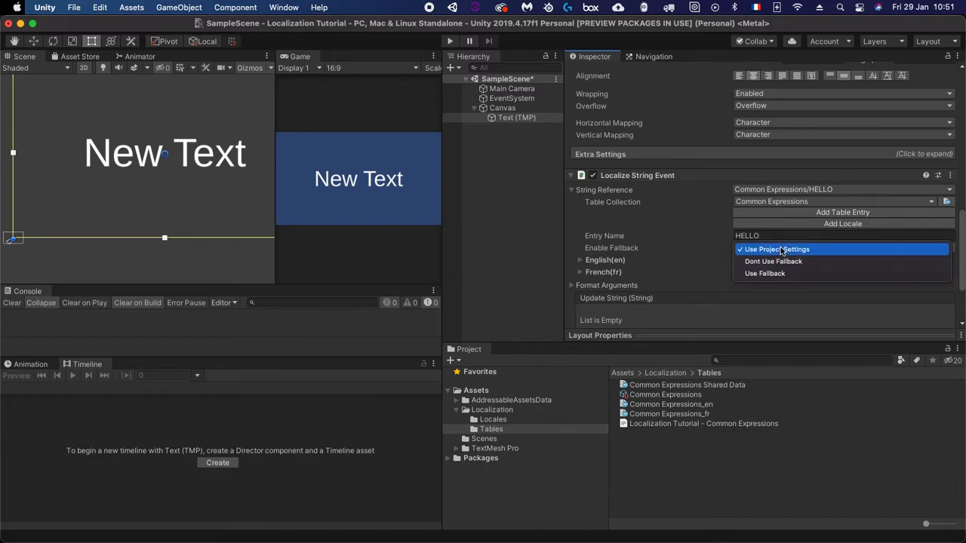
click(665, 248)
click(746, 247)
click(660, 252)
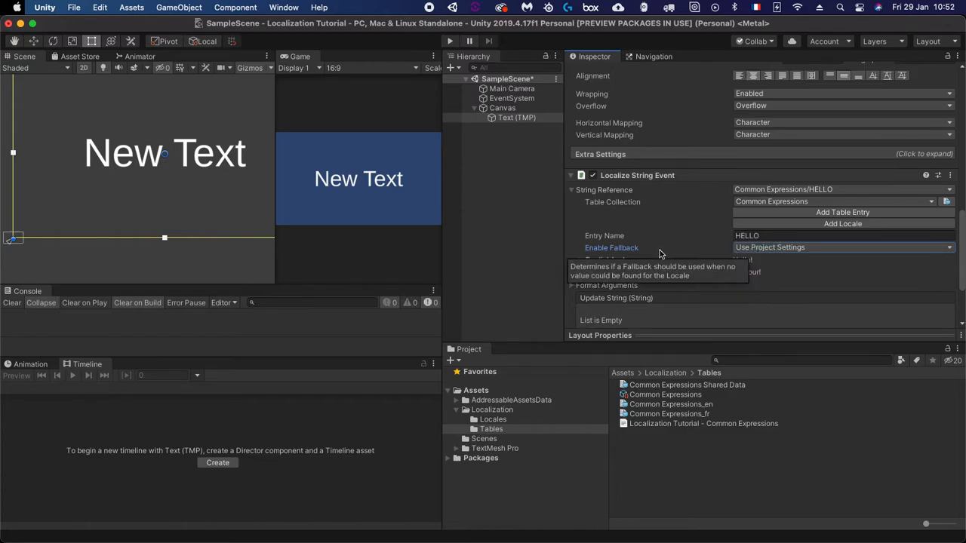
click(777, 250)
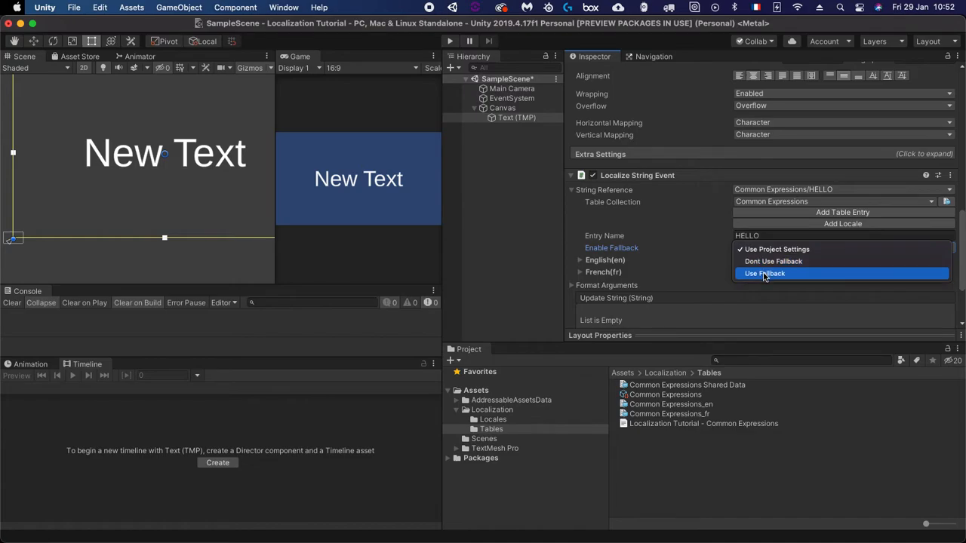
click(765, 274)
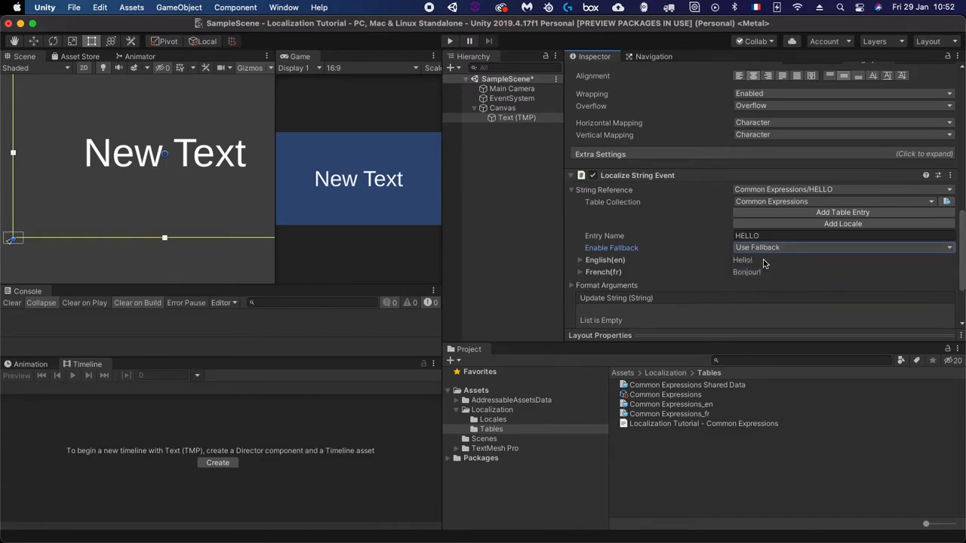
scroll(754, 249, down, 2)
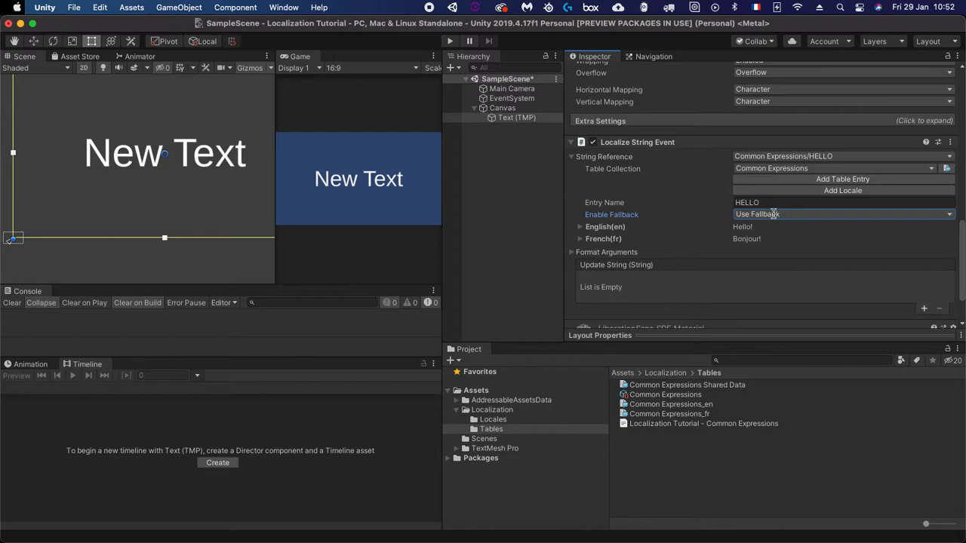
click(769, 215)
click(764, 198)
scroll(671, 202, up, 10)
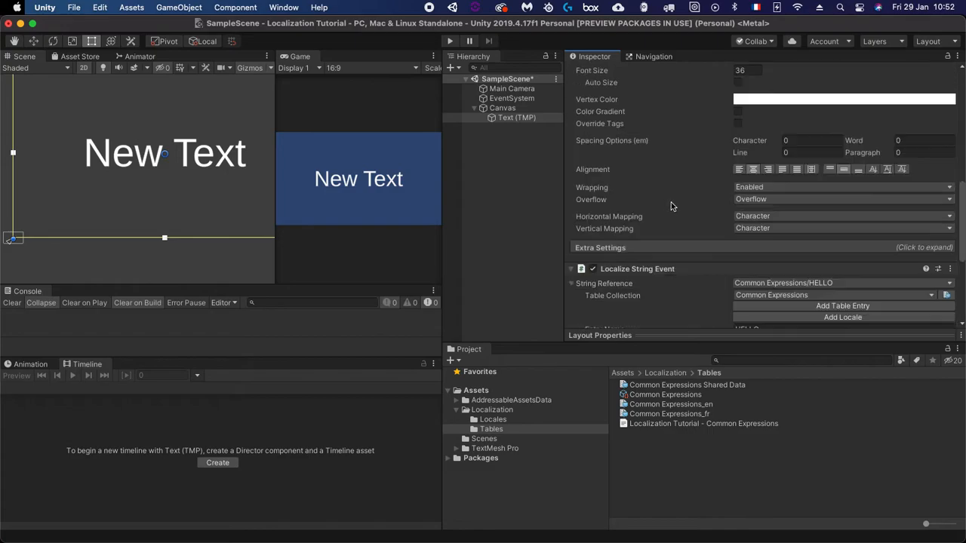
Add a listener to the Localize String Event's Update String list and assign the Text (TMP) object as its target
scroll(677, 251, down, 10)
scroll(654, 243, down, 3)
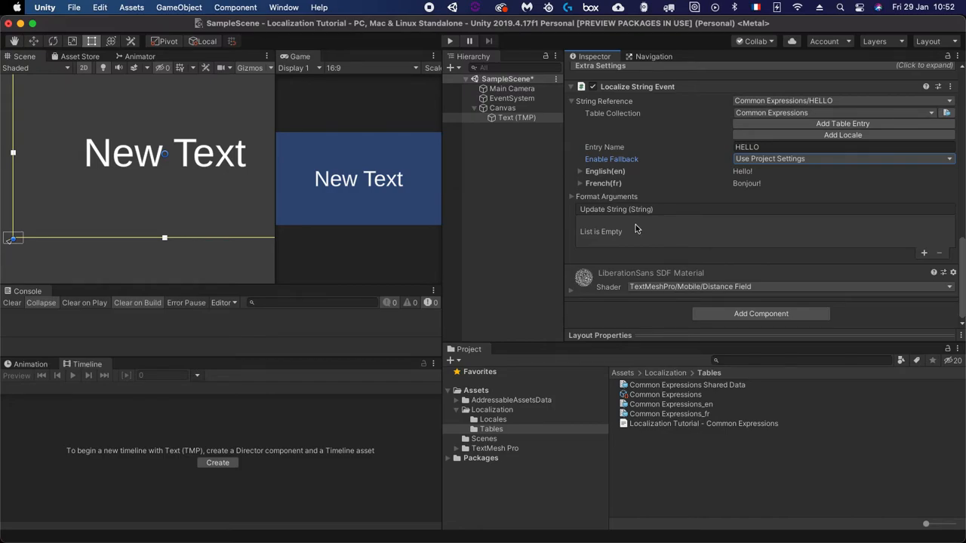
scroll(670, 223, up, 1)
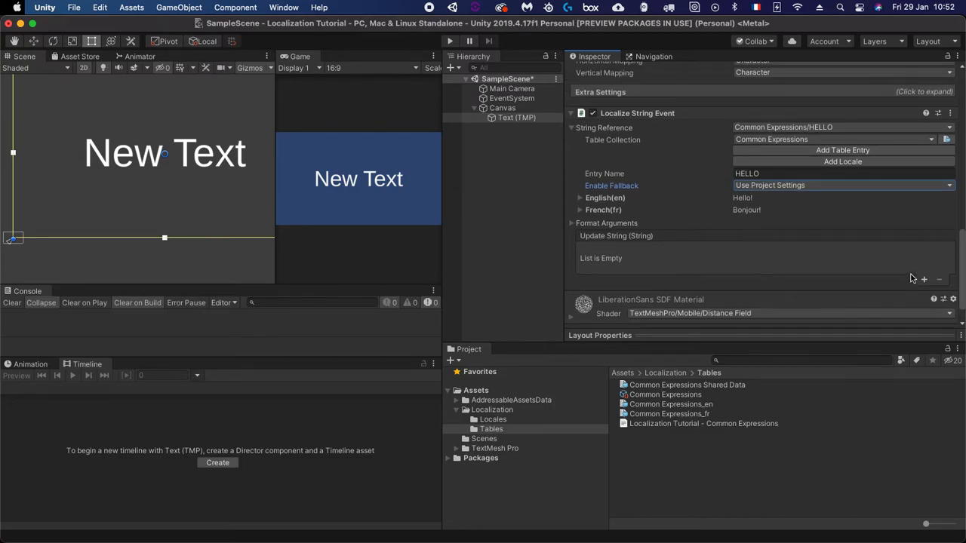
click(926, 282)
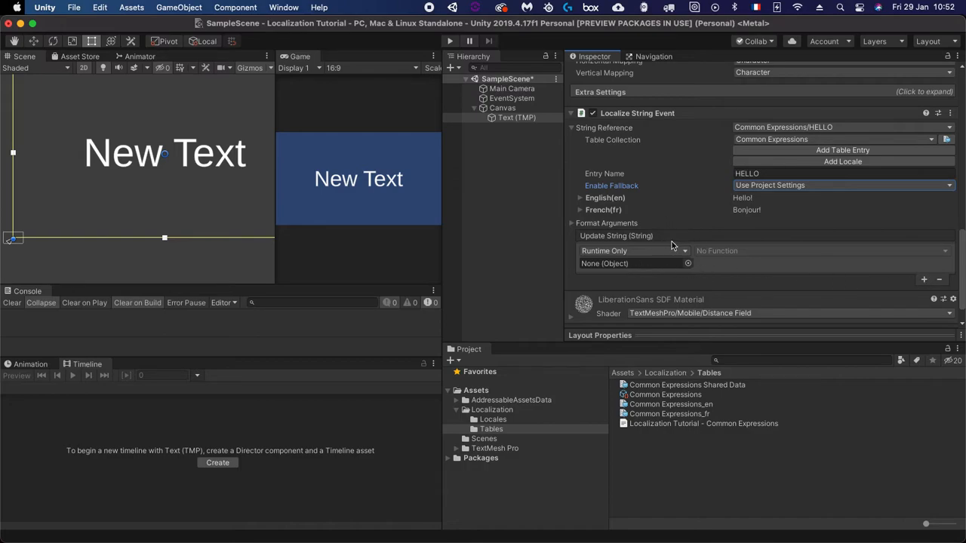
scroll(654, 228, down, 1)
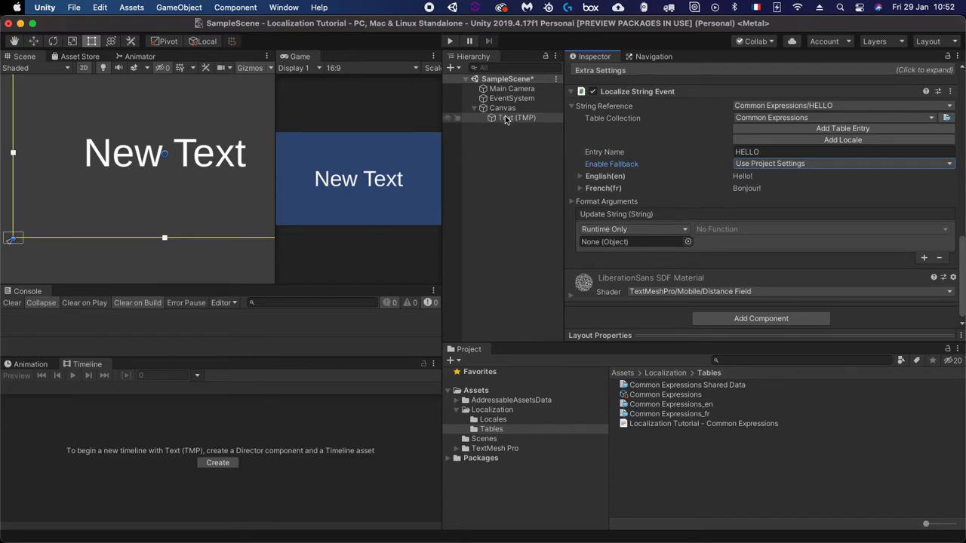
drag(507, 119, 609, 241)
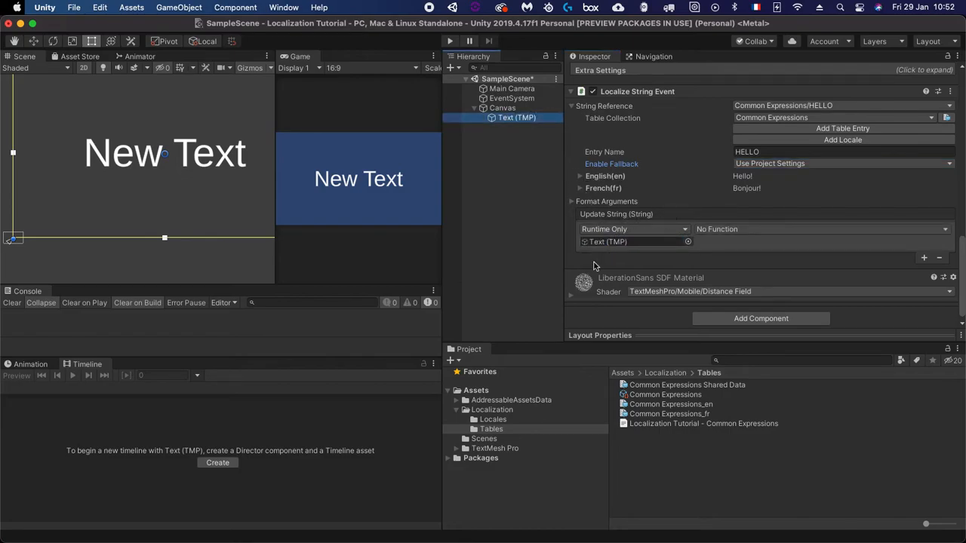
Set the Update String listener's function to the dynamic TextMeshProUGUI text property
click(739, 230)
click(739, 230)
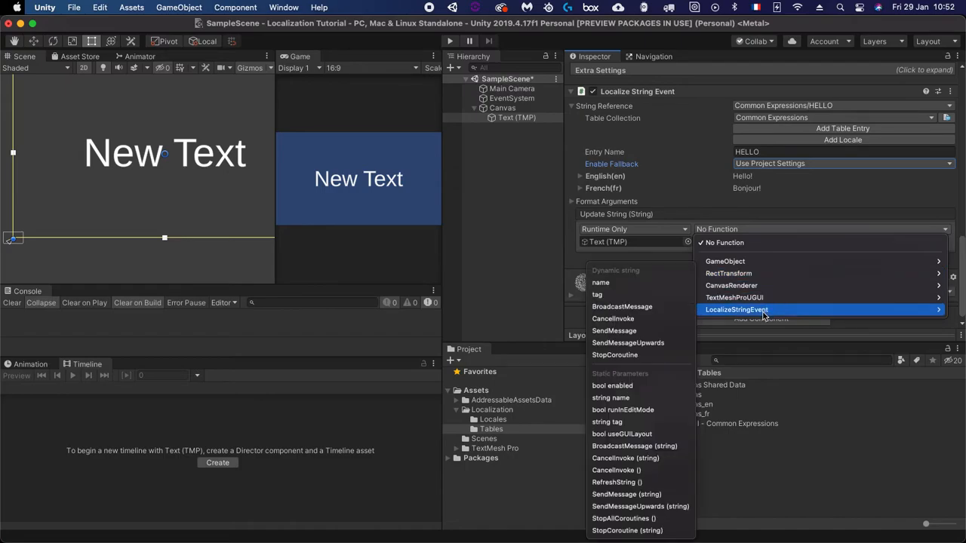
mouse_move(759, 300)
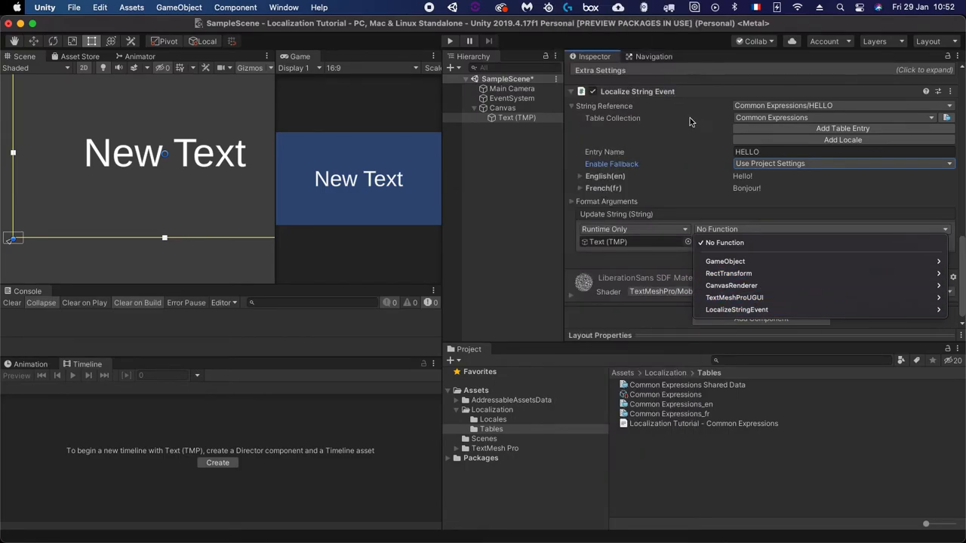
click(689, 117)
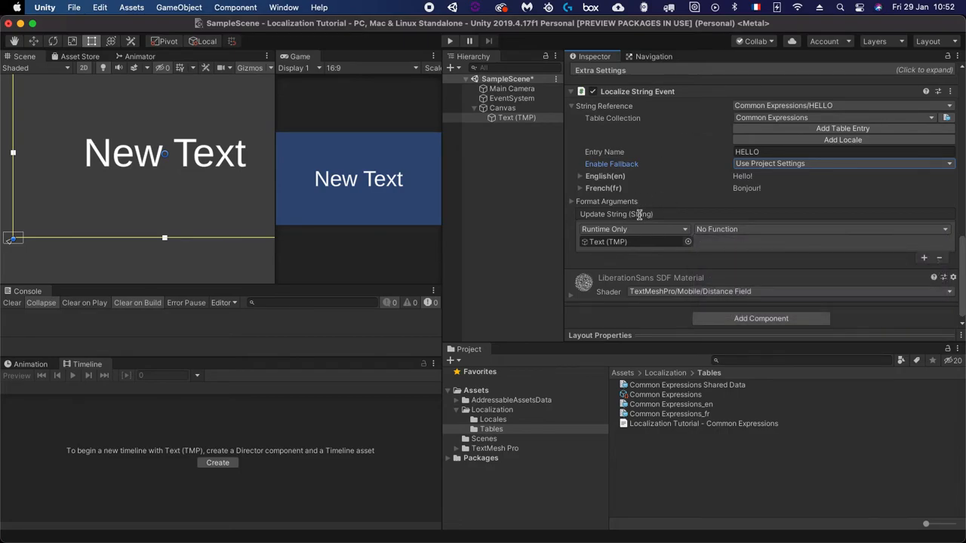
click(740, 230)
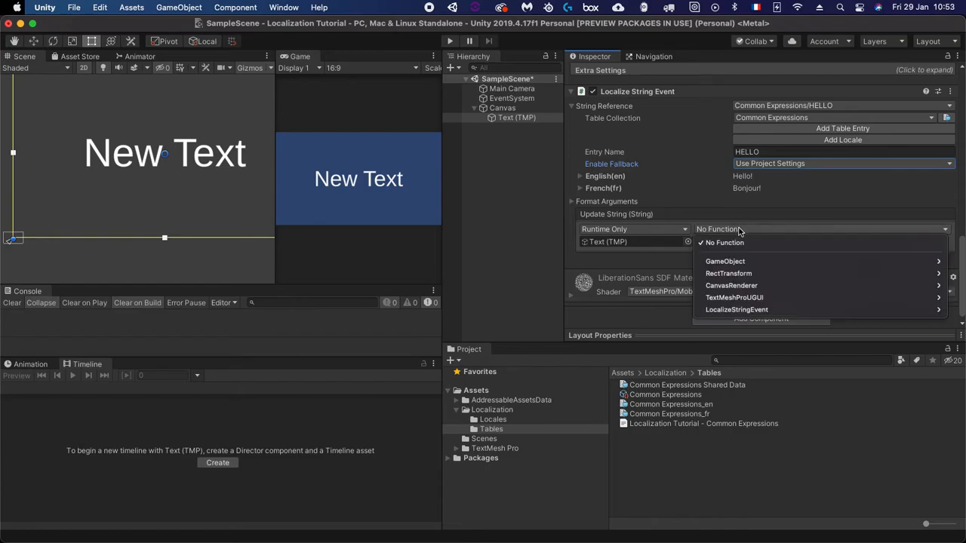
mouse_move(770, 299)
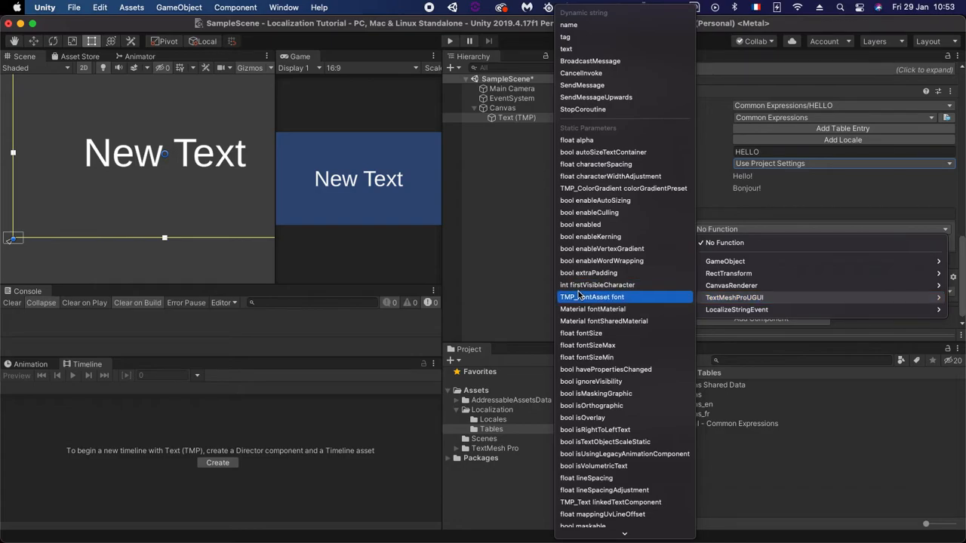
click(570, 49)
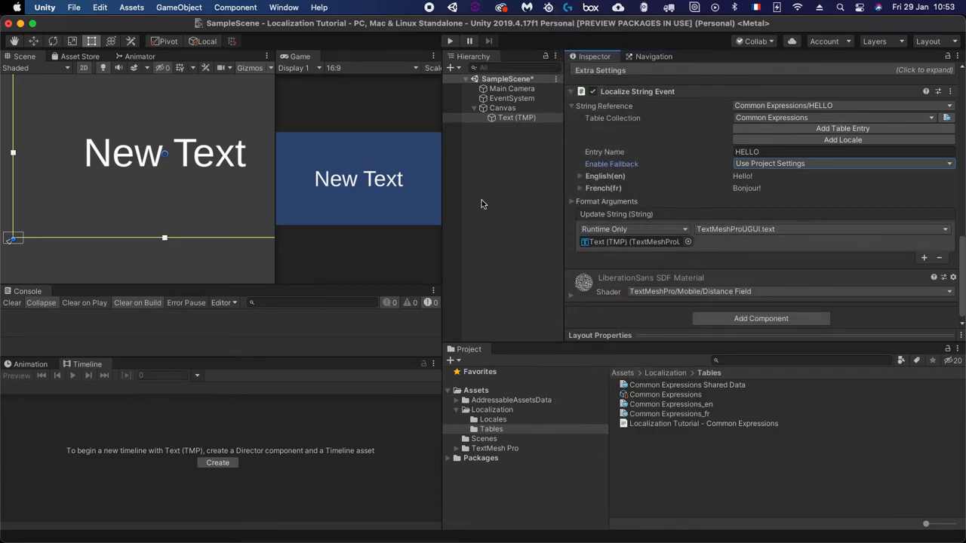
Test the localized text in Play mode by switching the locale to French and back to English, and stop playback
click(449, 42)
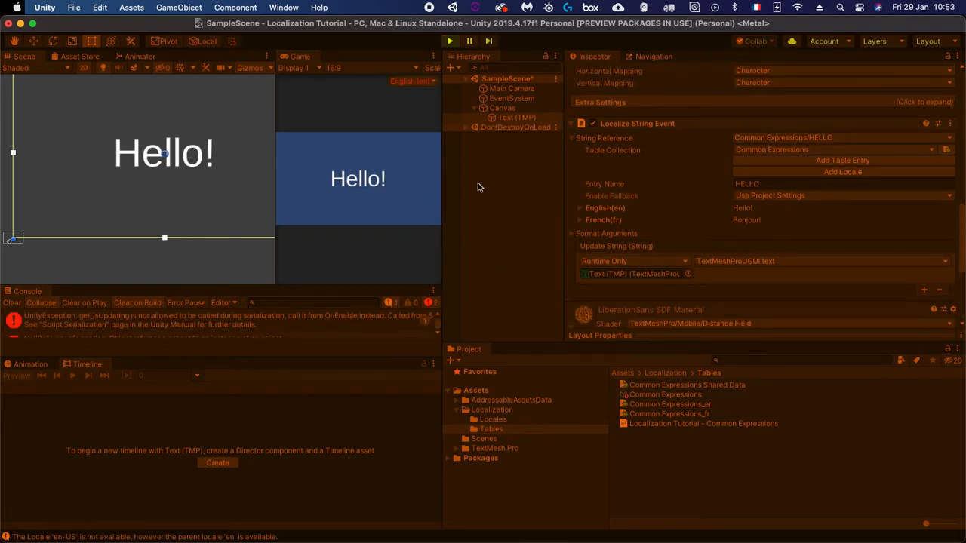
click(433, 82)
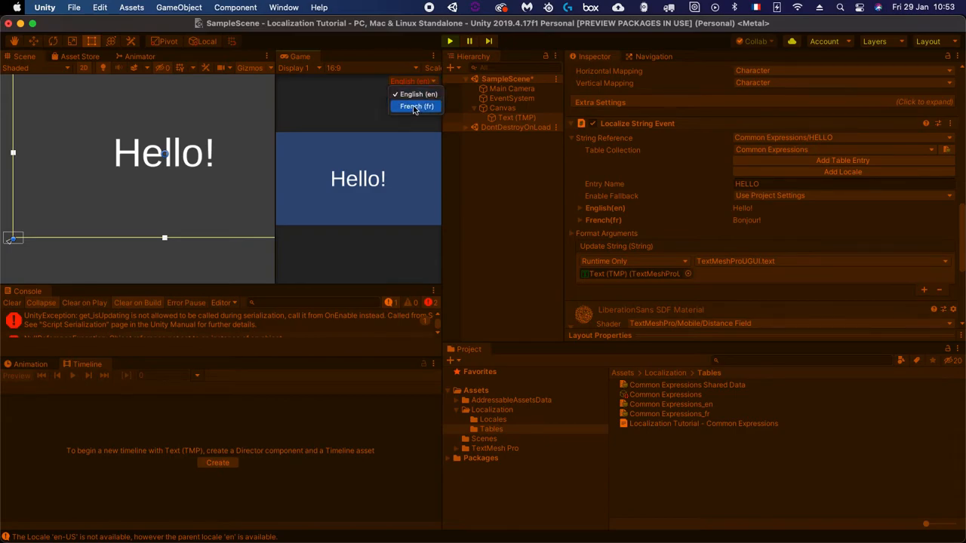
click(414, 107)
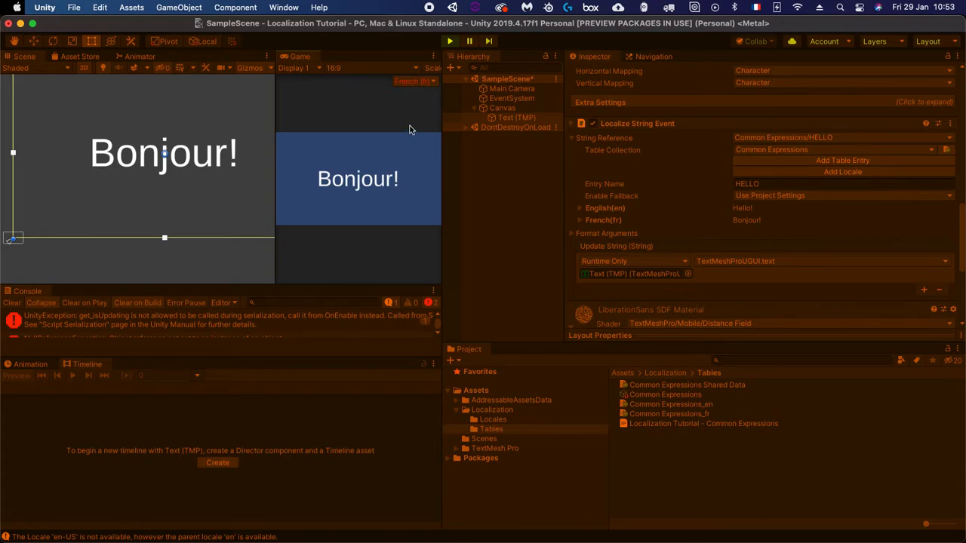
click(422, 82)
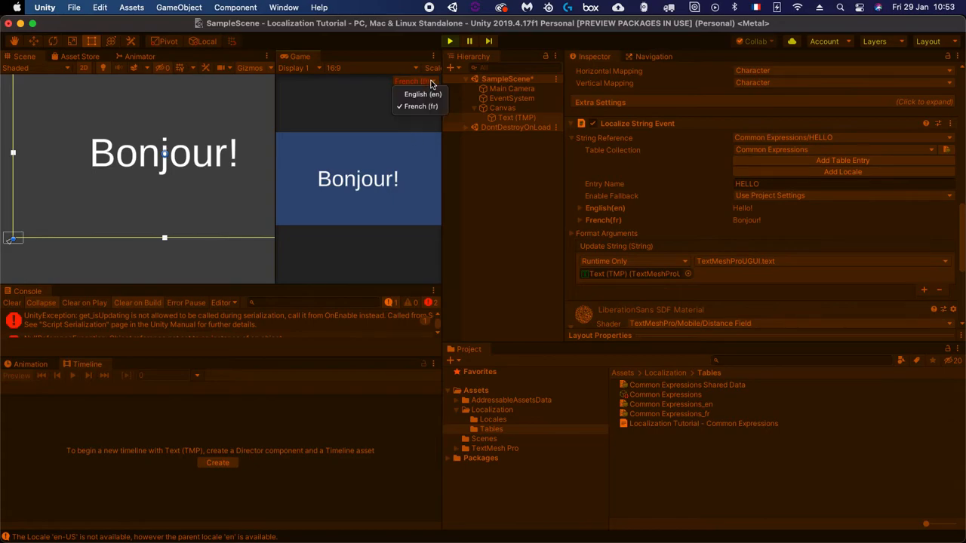
click(424, 94)
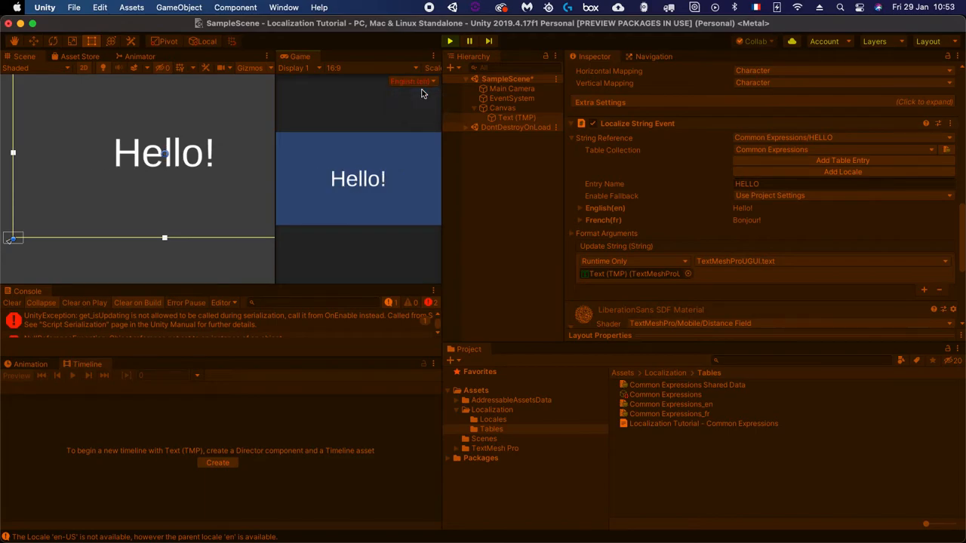
click(471, 41)
click(450, 41)
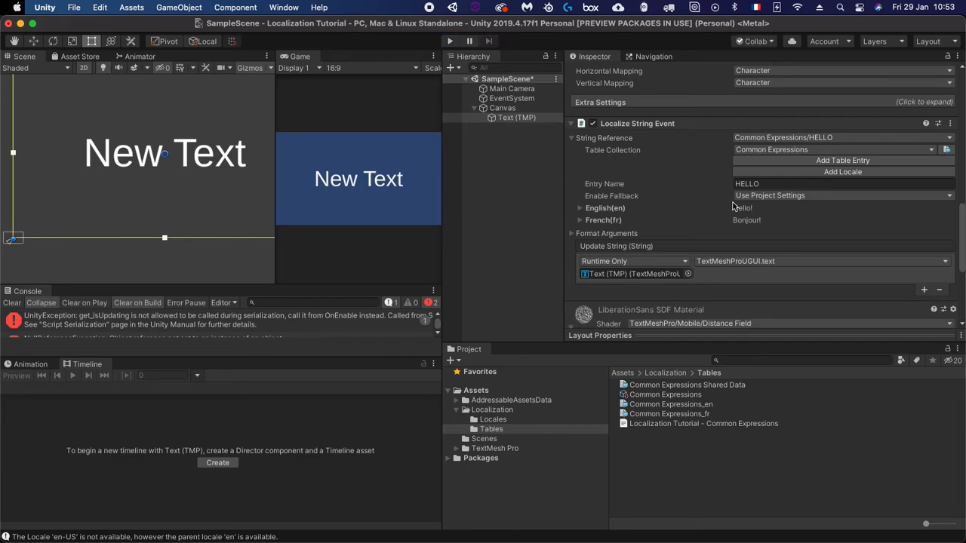
Try switching the String Reference to the GOODBYE entry of Common Expressions in Play mode and stop playback
scroll(671, 196, down, 5)
scroll(670, 196, up, 4)
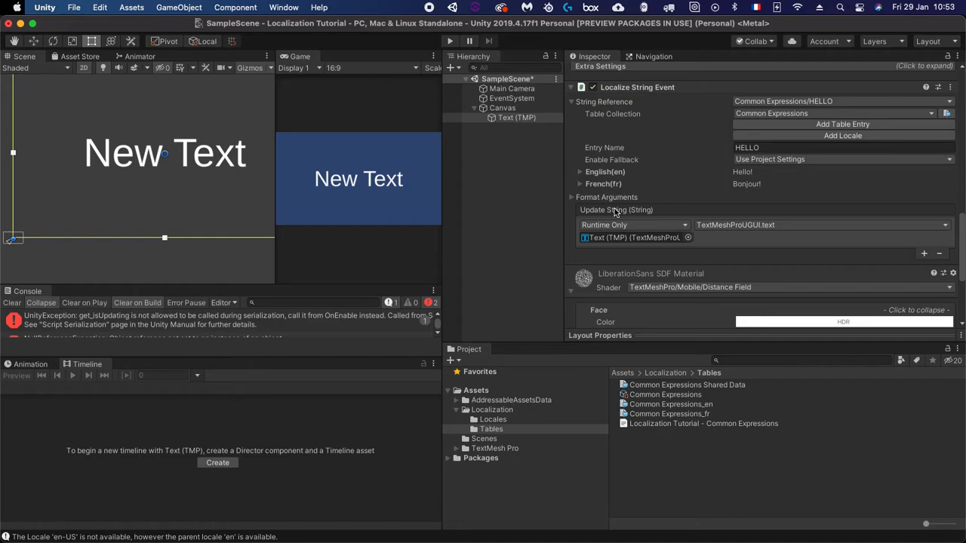
click(449, 41)
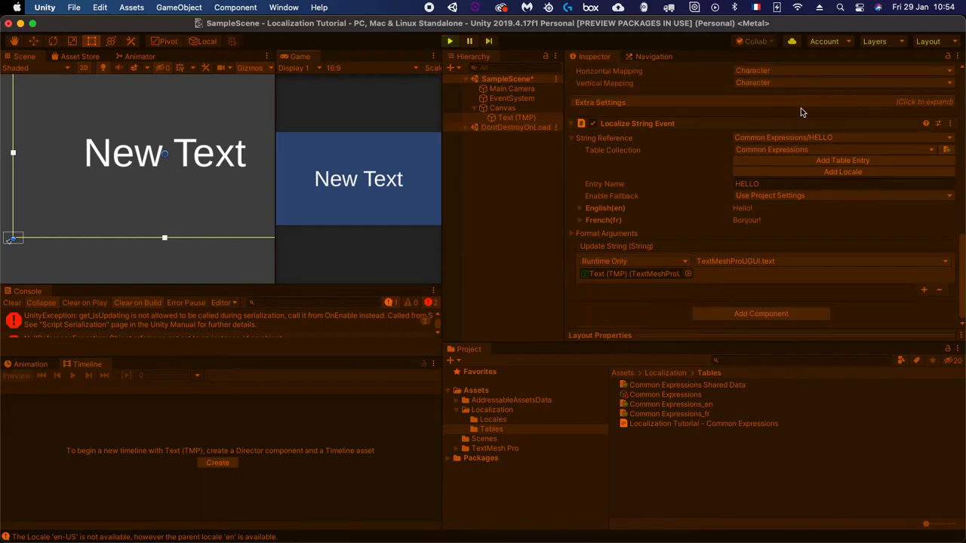
click(947, 139)
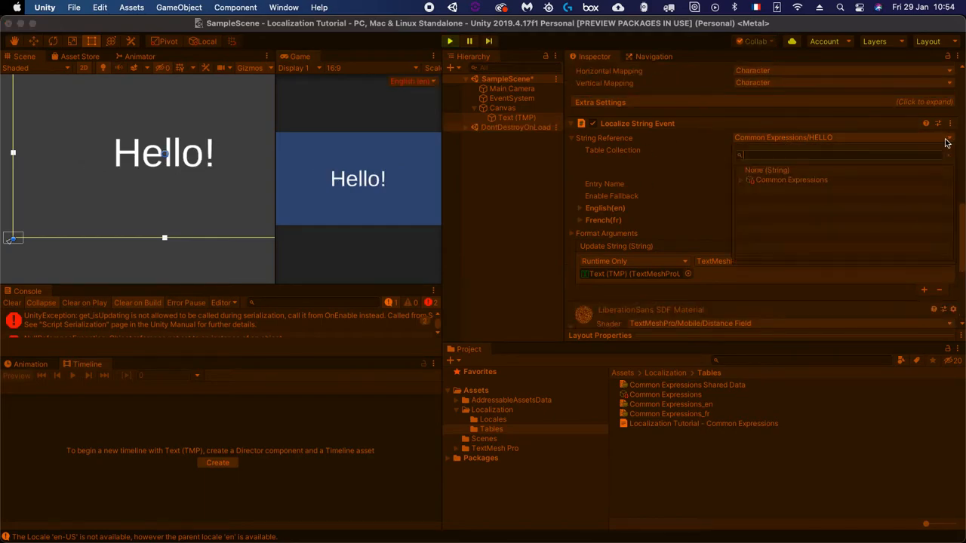
click(746, 182)
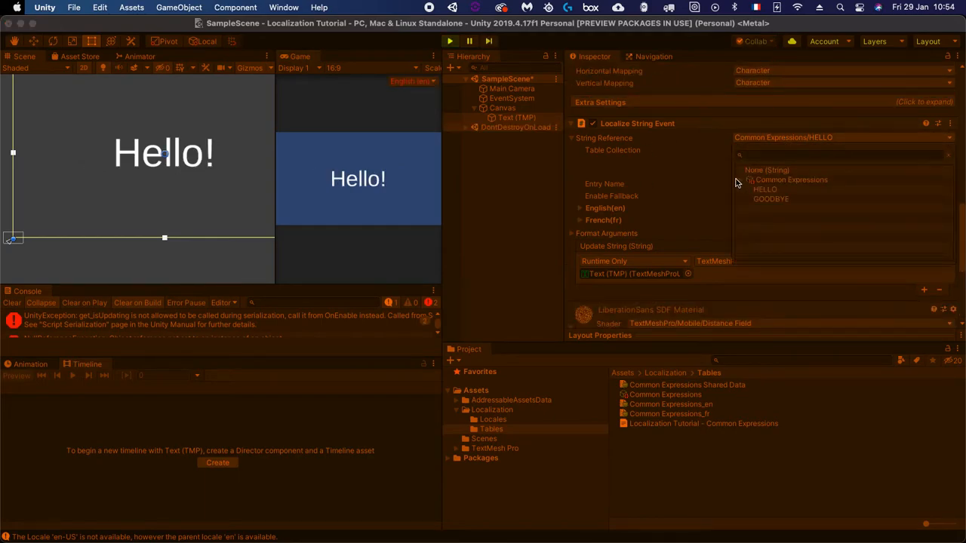
click(772, 200)
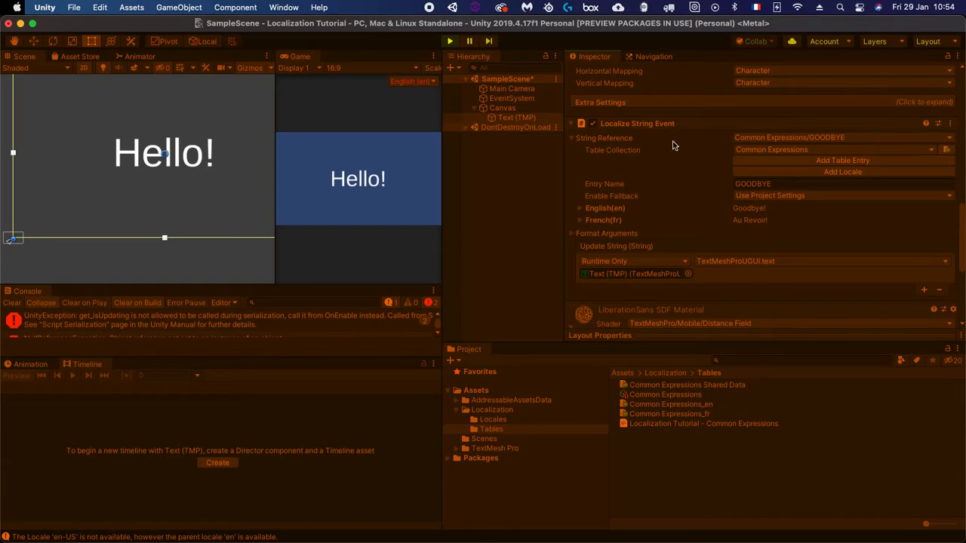
click(450, 42)
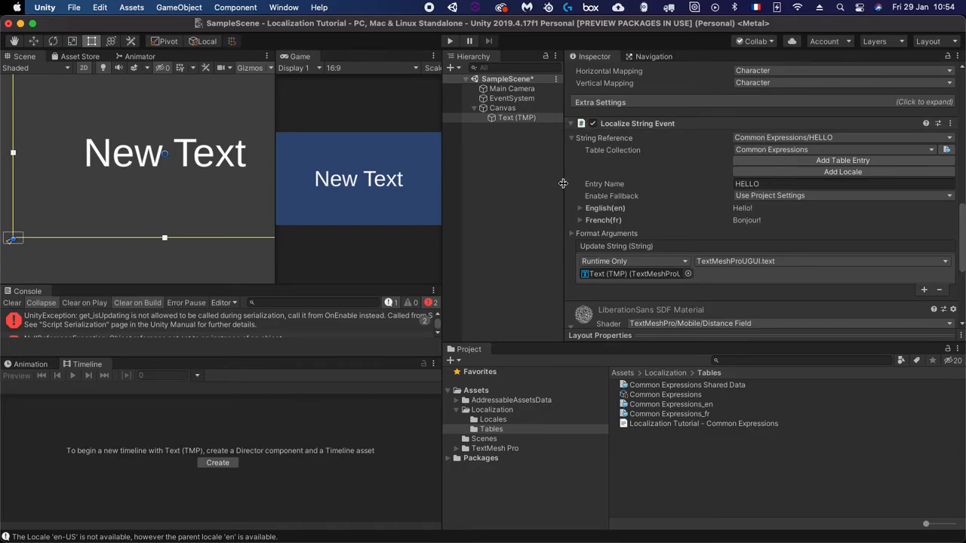
Create a C# script named LocalizedTextSelector in the project's root Assets folder
key(super+Tab)
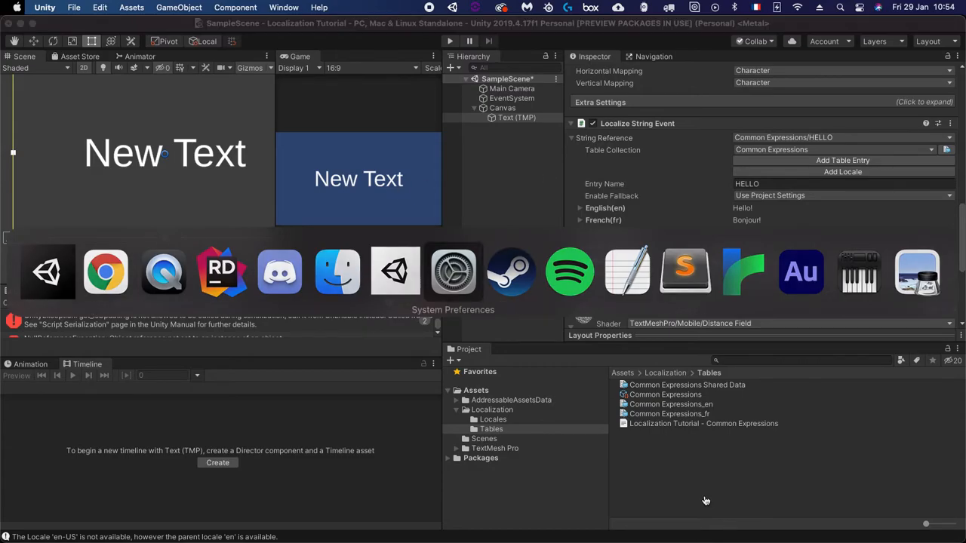
key(super+Tab)
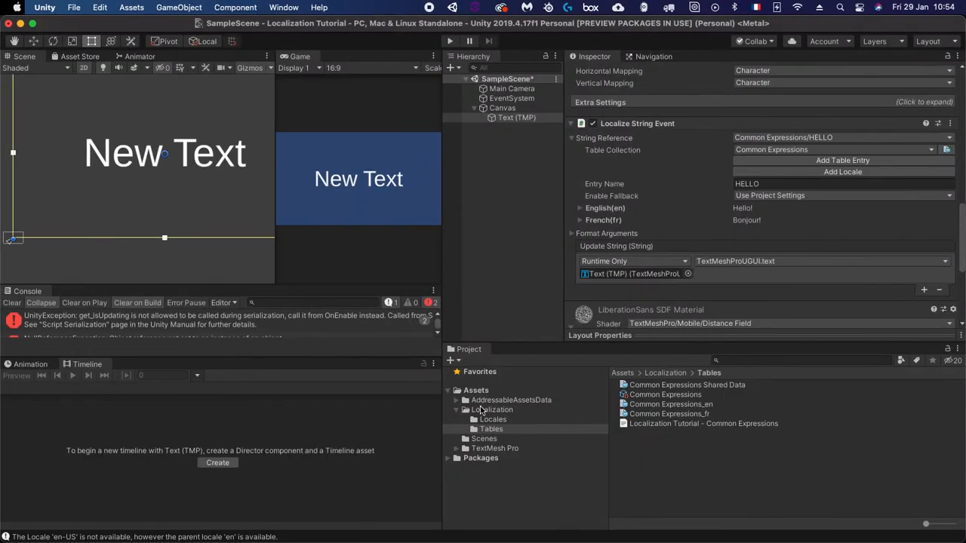
click(491, 410)
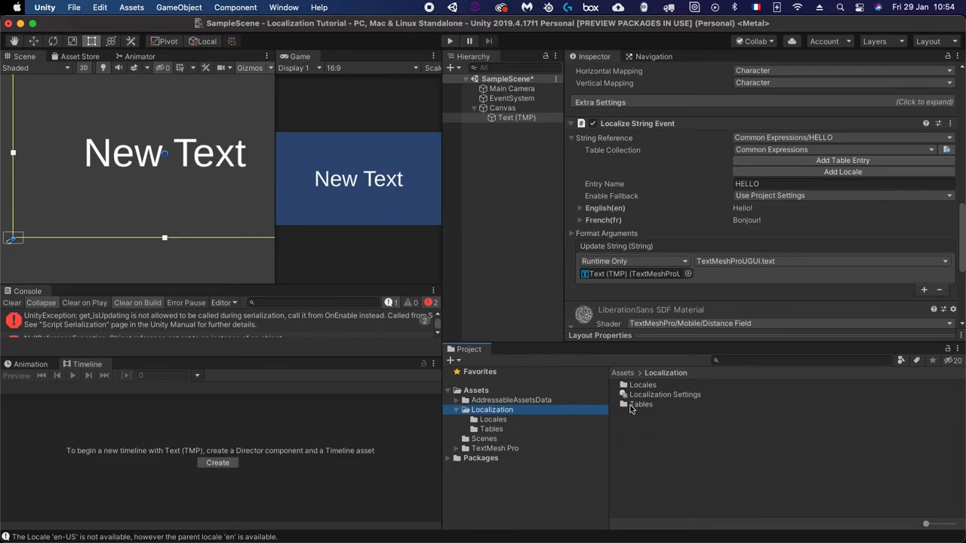
click(477, 391)
right_click(699, 465)
mouse_move(767, 205)
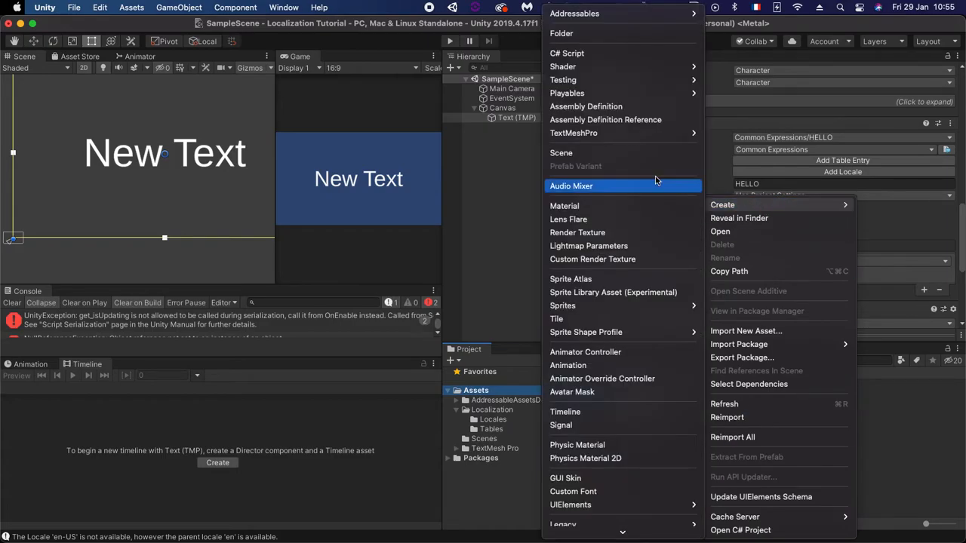
click(578, 53)
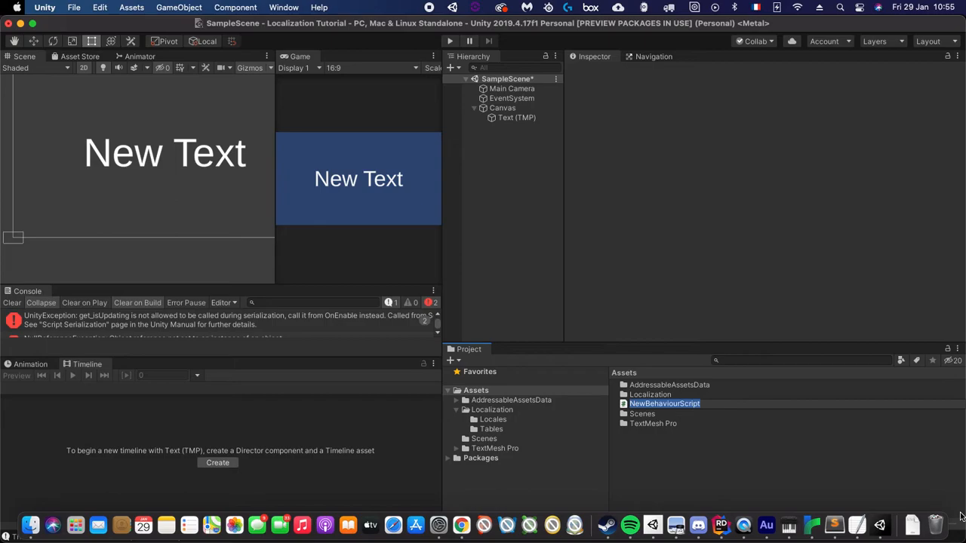
text(Loc)
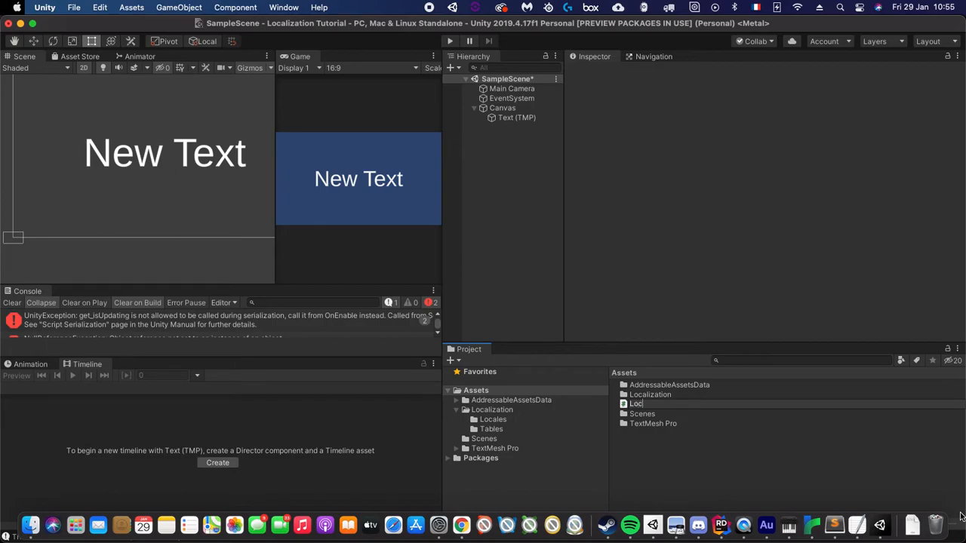
text(alizedTex)
text(tSelector)
key(Return)
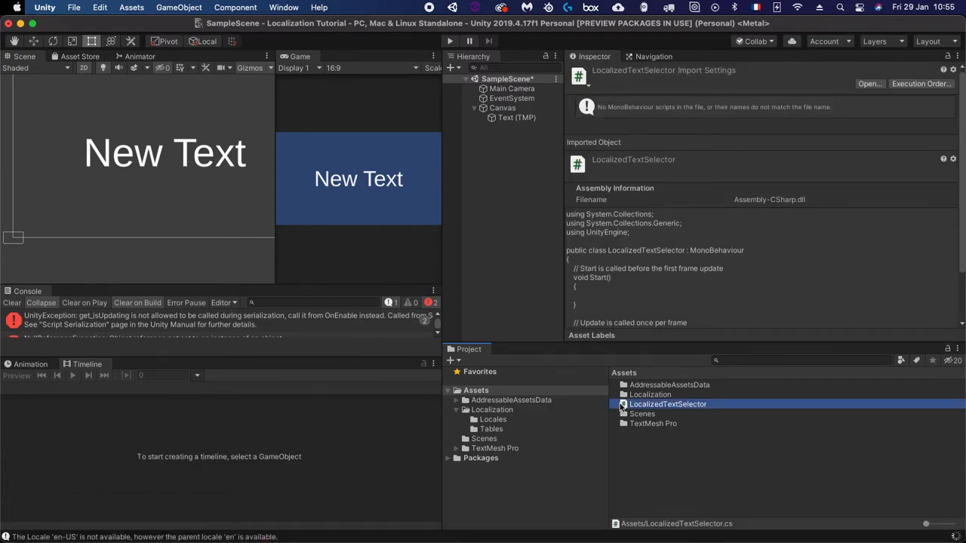
Open LocalizedTextSelector in Rider and start a public LocalizedString field declaration at the beginning of the class, above Start
double_click(623, 405)
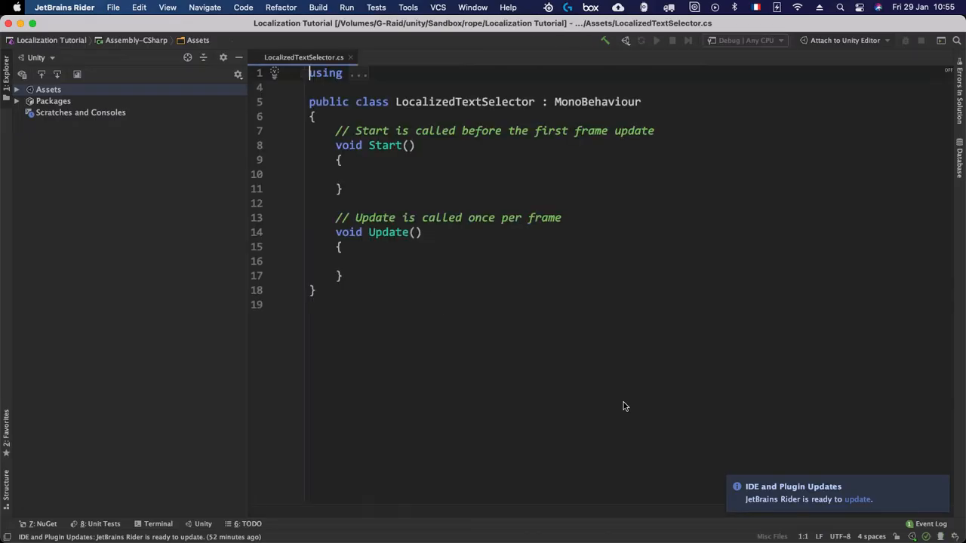
click(348, 118)
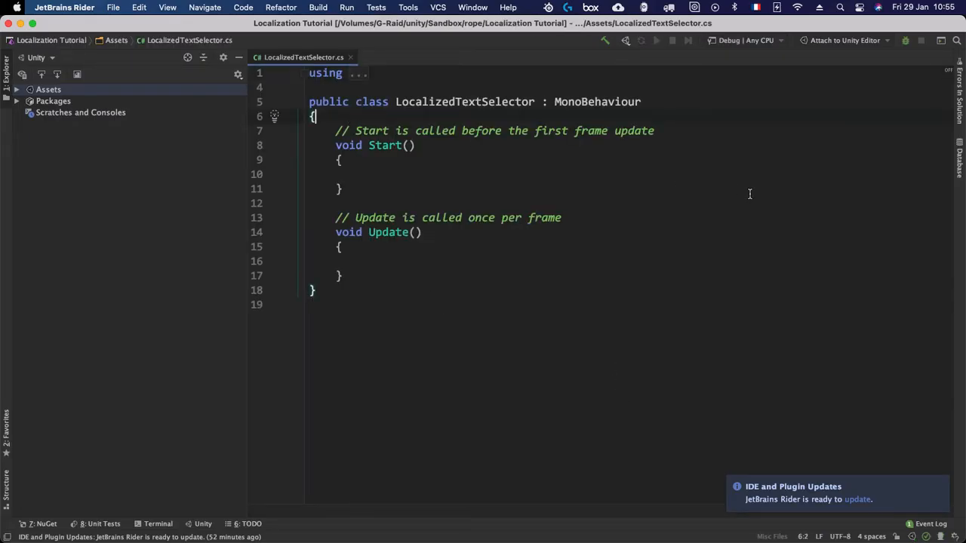
key(Return)
key(Return)
key(Up)
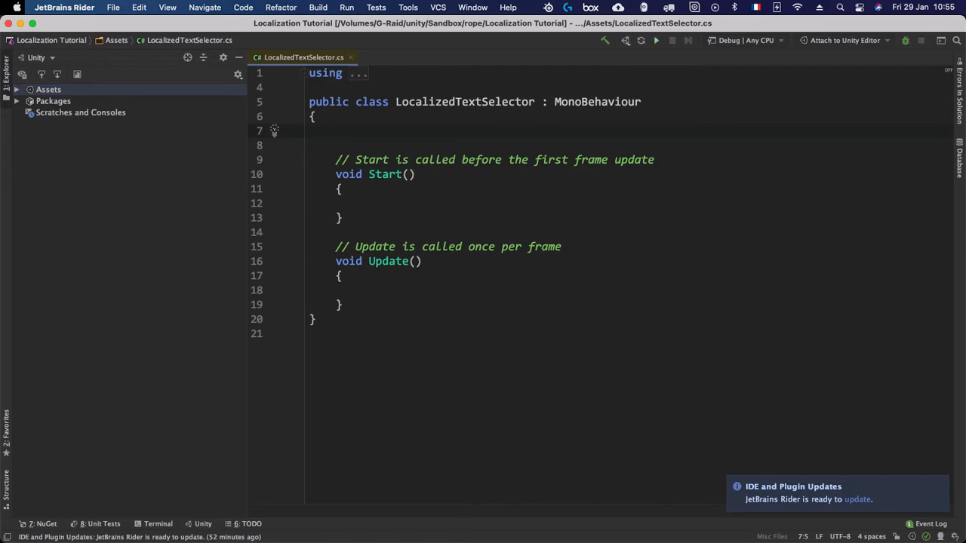
text(pub)
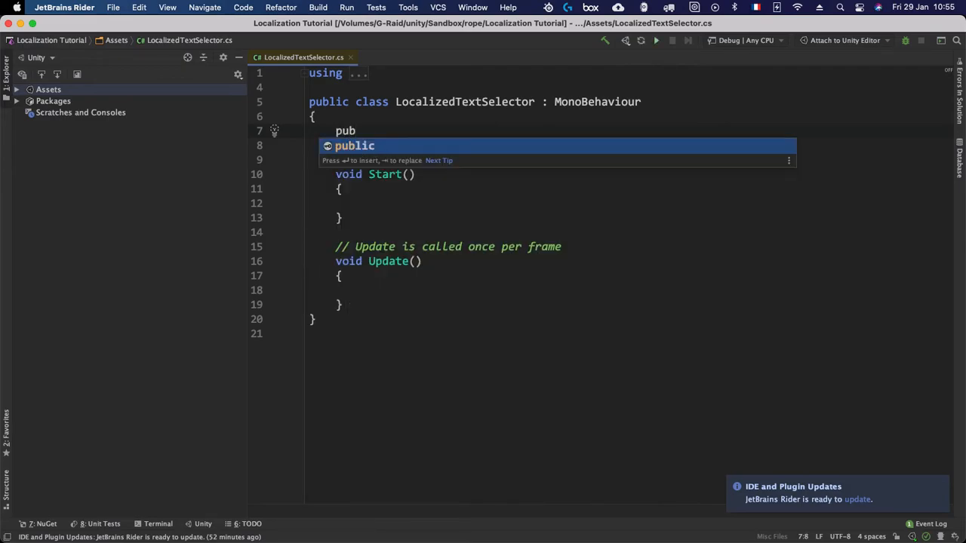
key(Return)
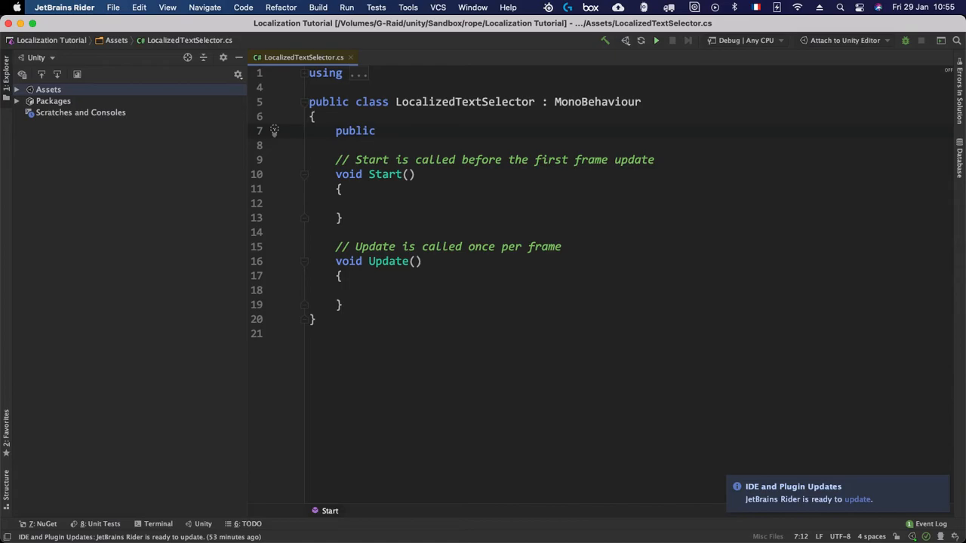
text(LocalizedString)
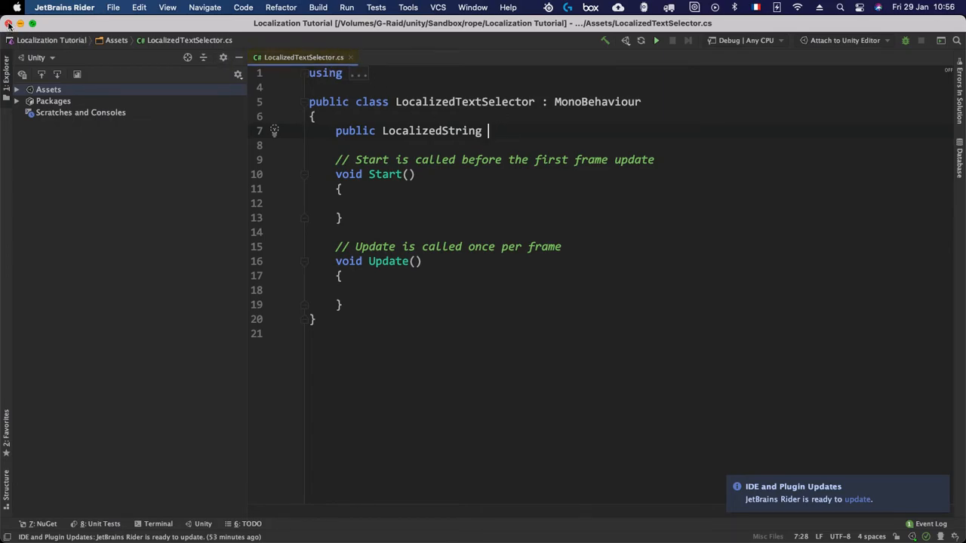
Quit JetBrains Rider and confirm the exit
click(113, 8)
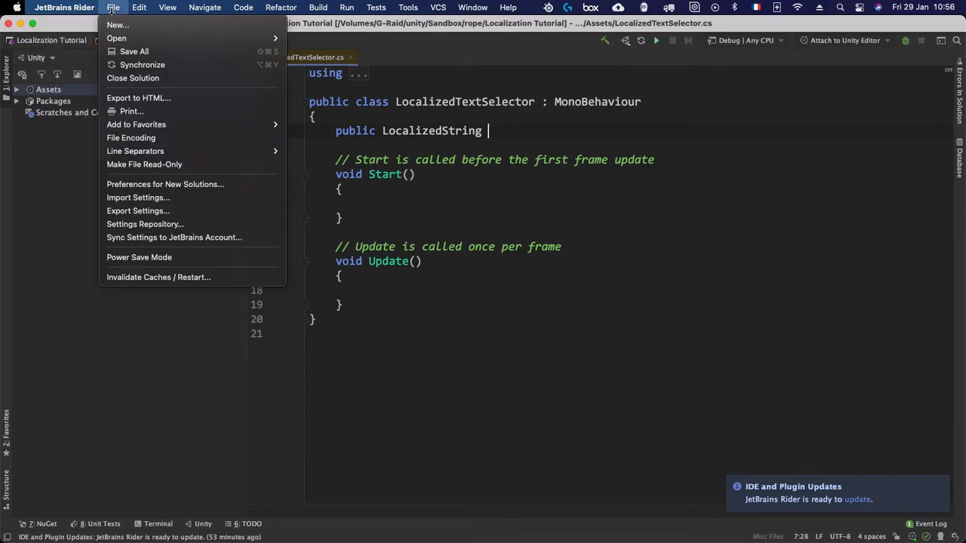
mouse_move(71, 10)
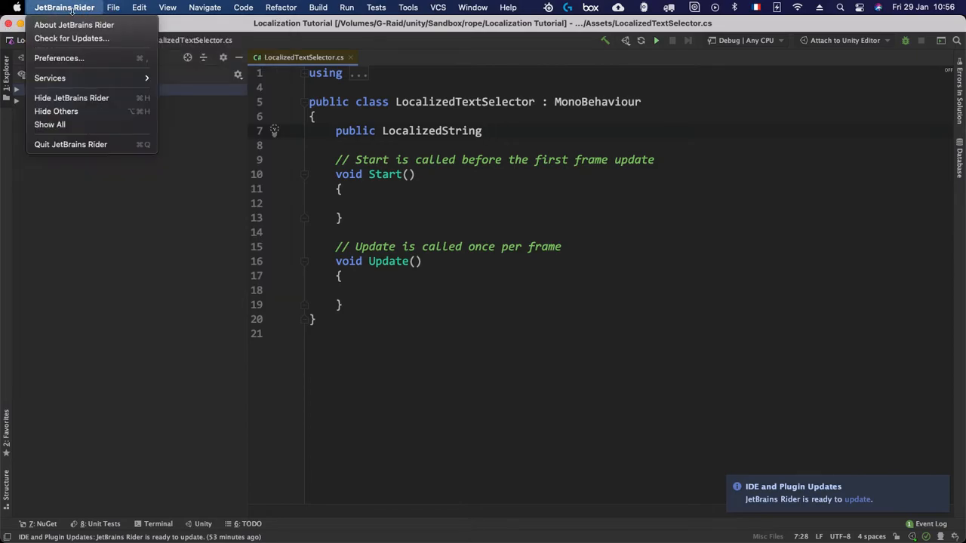
click(78, 145)
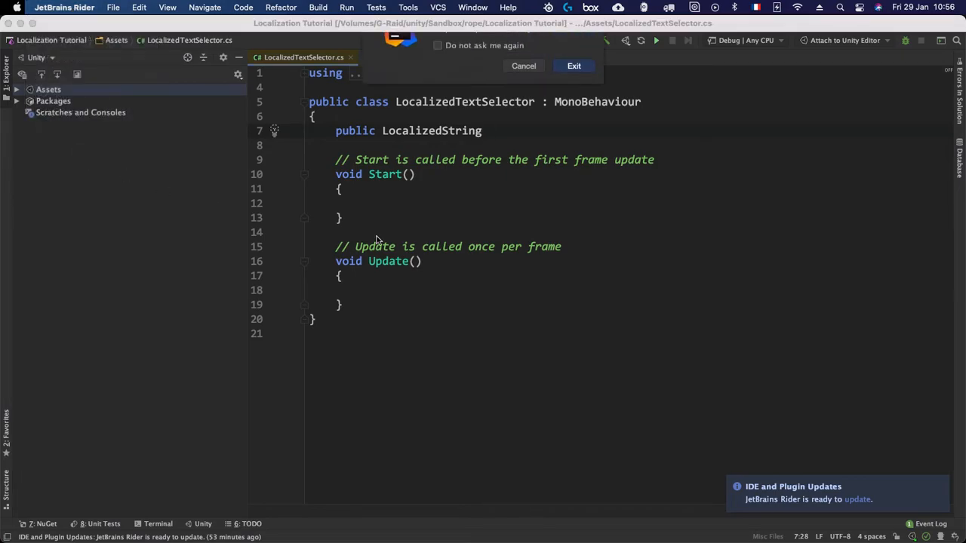
click(575, 103)
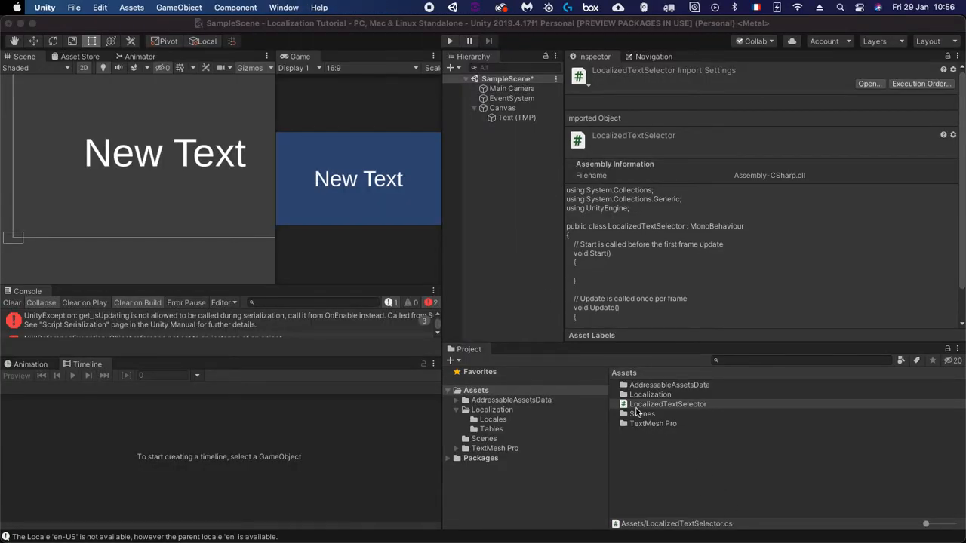
Clear Unity's console and examine the LocalizedTextSelector source together with its compile error
click(637, 414)
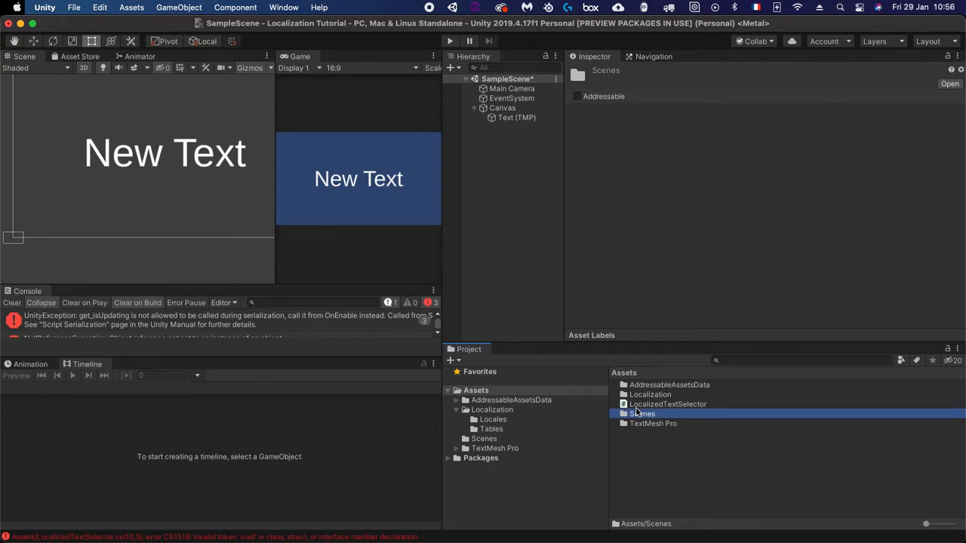
click(12, 303)
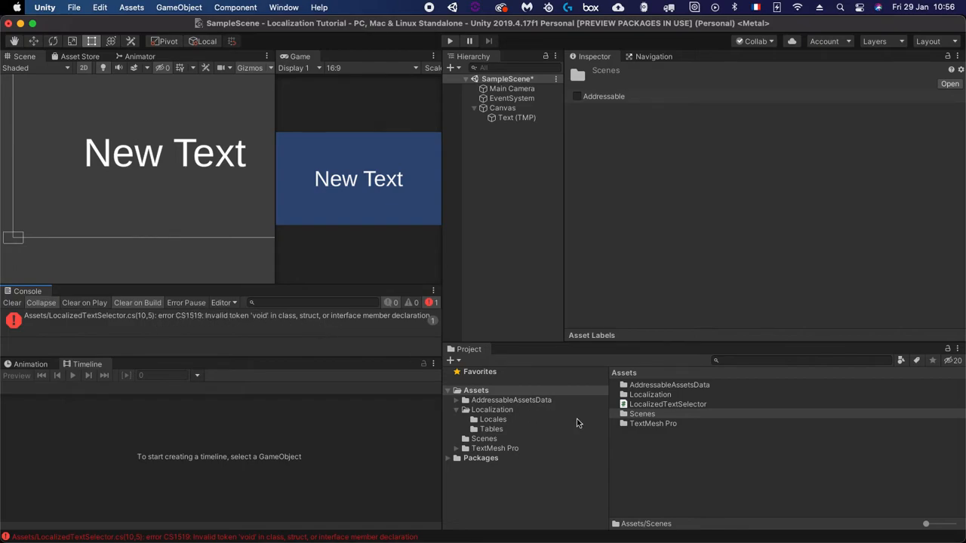
click(673, 407)
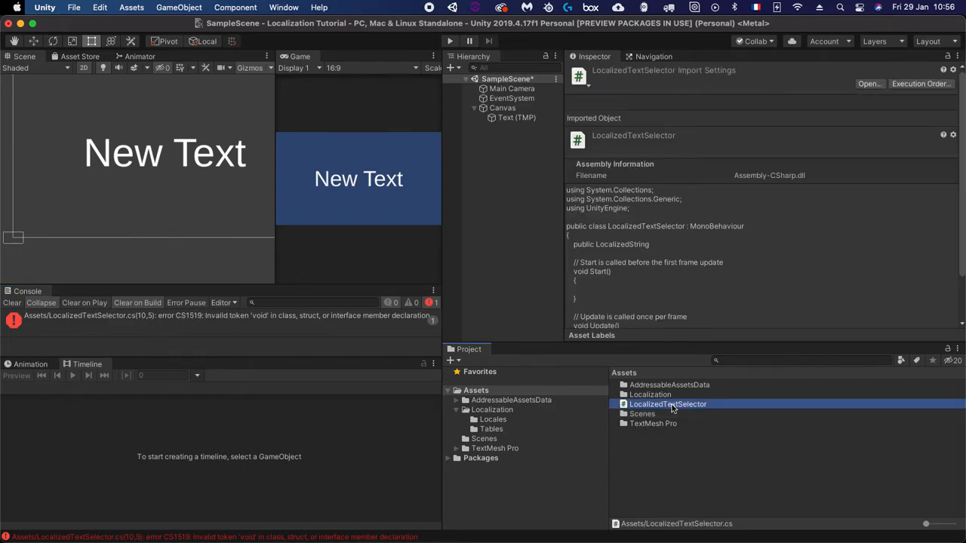
scroll(690, 222, down, 2)
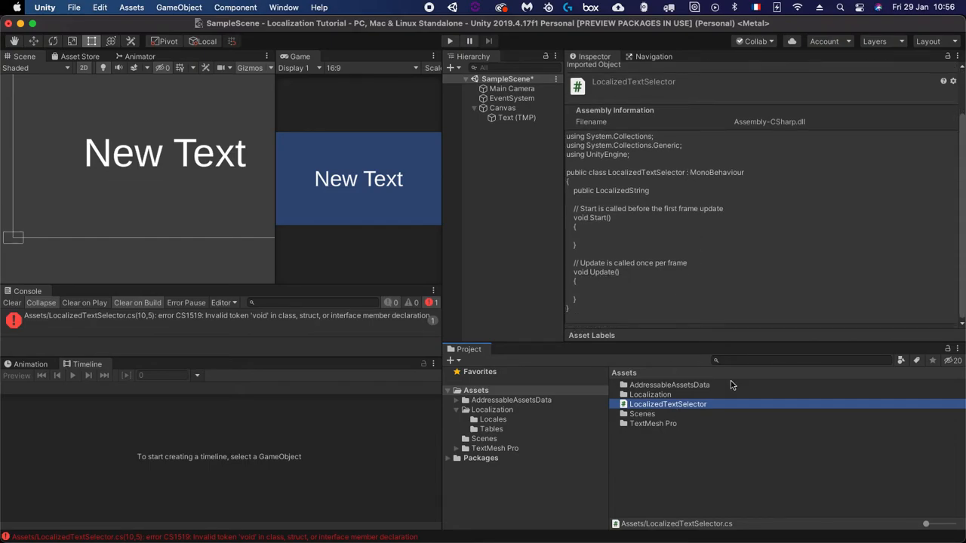
click(205, 320)
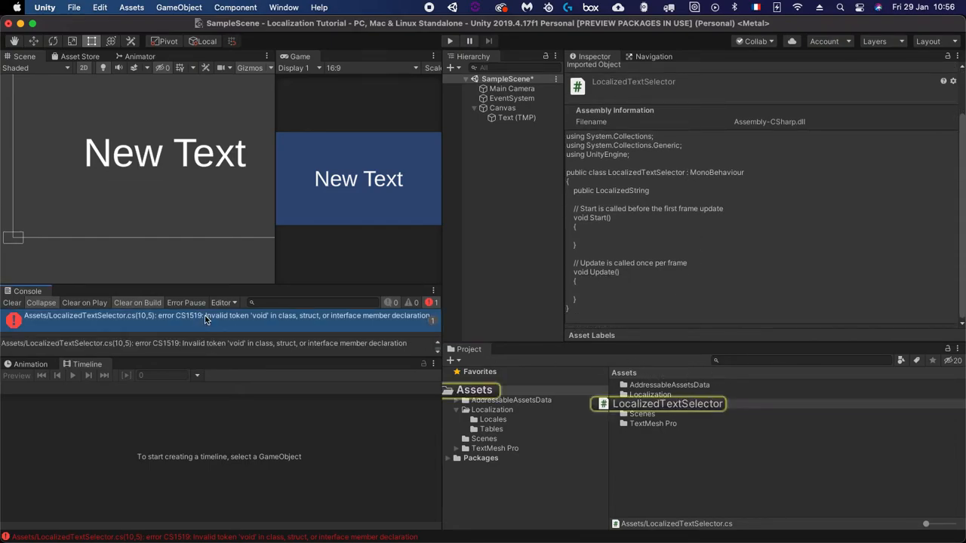
Reopen the LocalizedTextSelector script from the Assets folder in Rider
key(super+Tab)
key(super+Tab)
key(super+Tab)
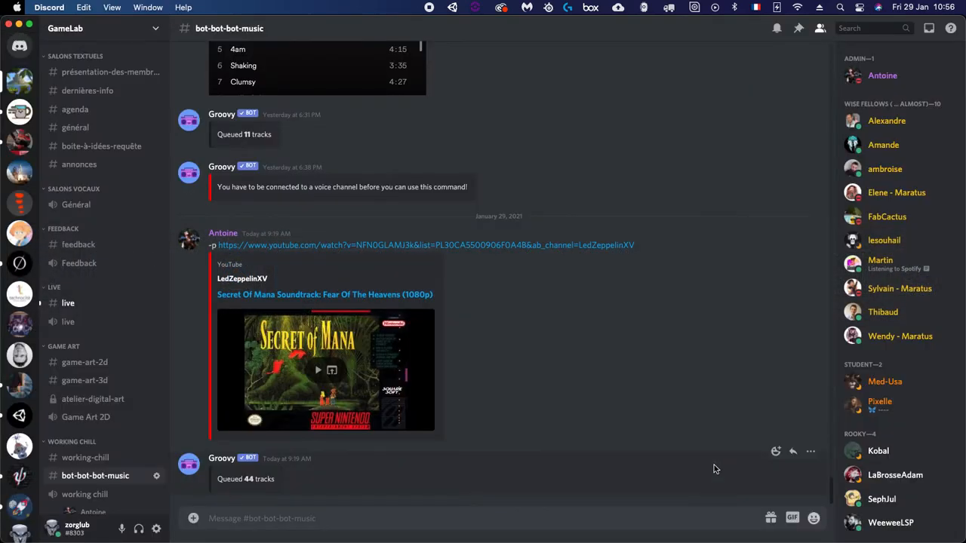
key(super+Tab)
click(642, 405)
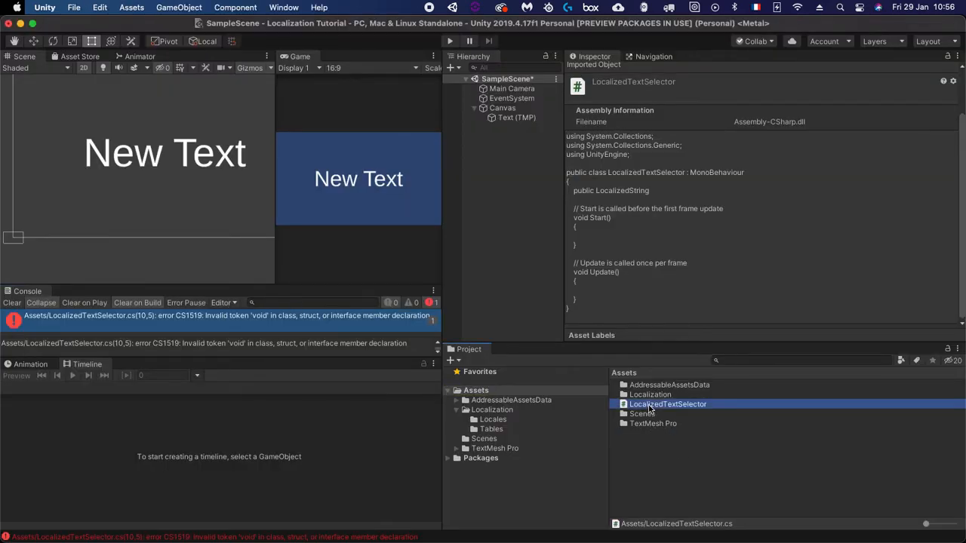
double_click(625, 405)
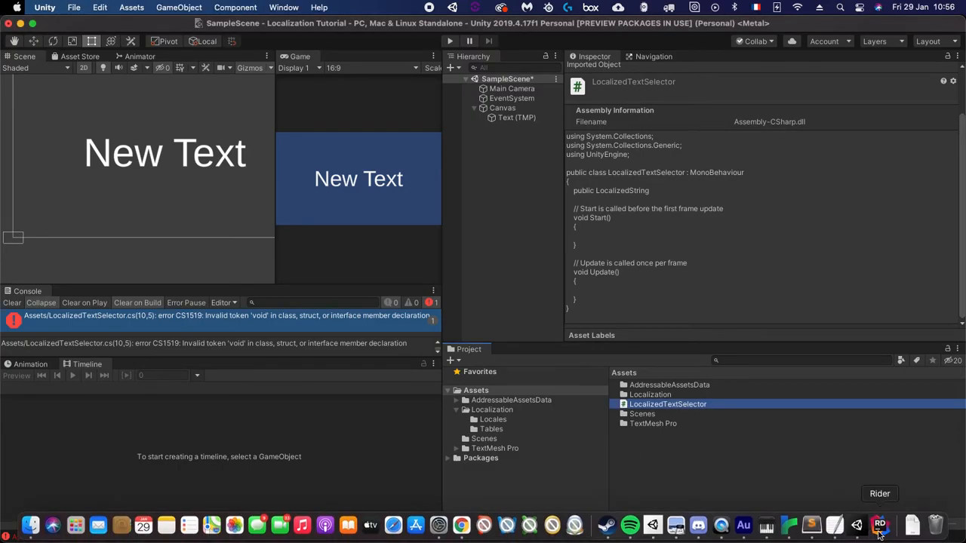
click(15, 304)
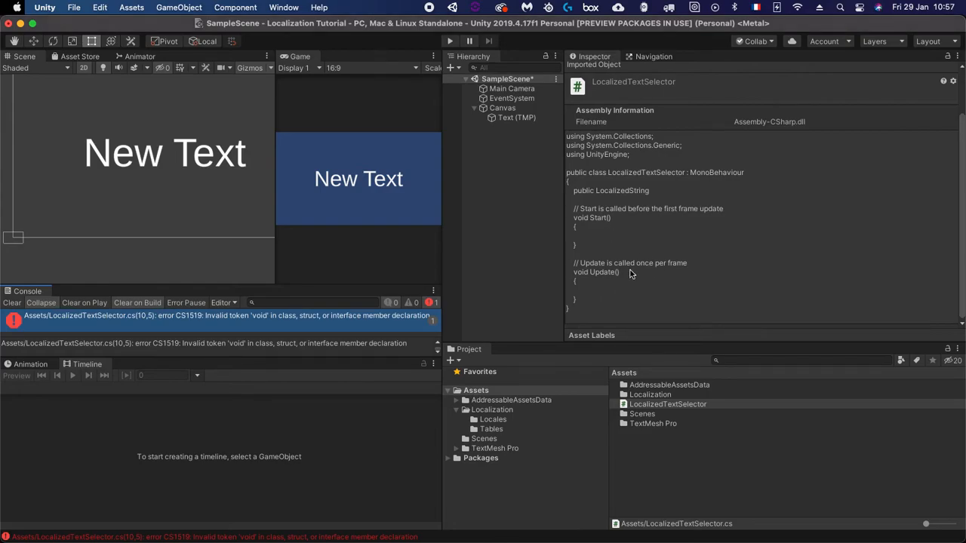
key(super+Tab)
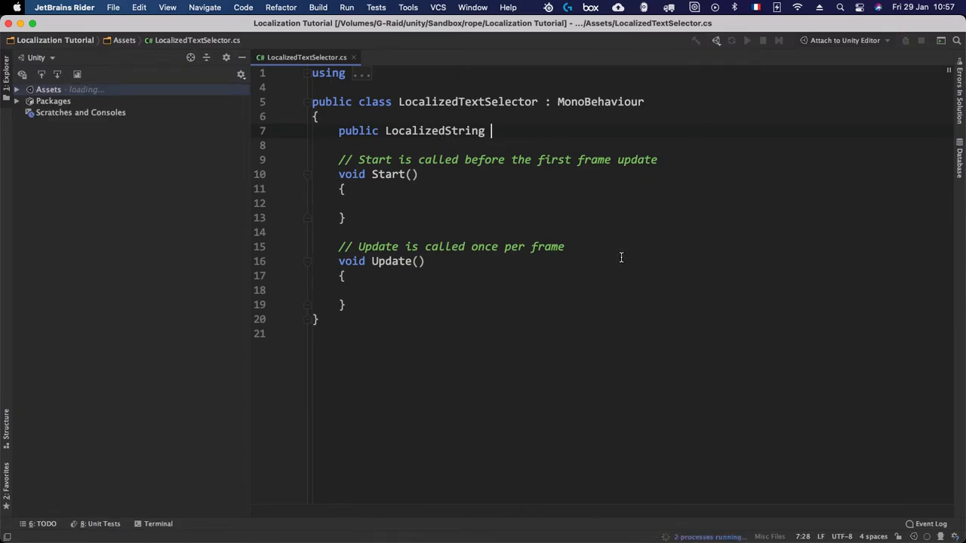
Expand the using directives and delete the System.Collections and System.Collections.Generic lines
click(360, 74)
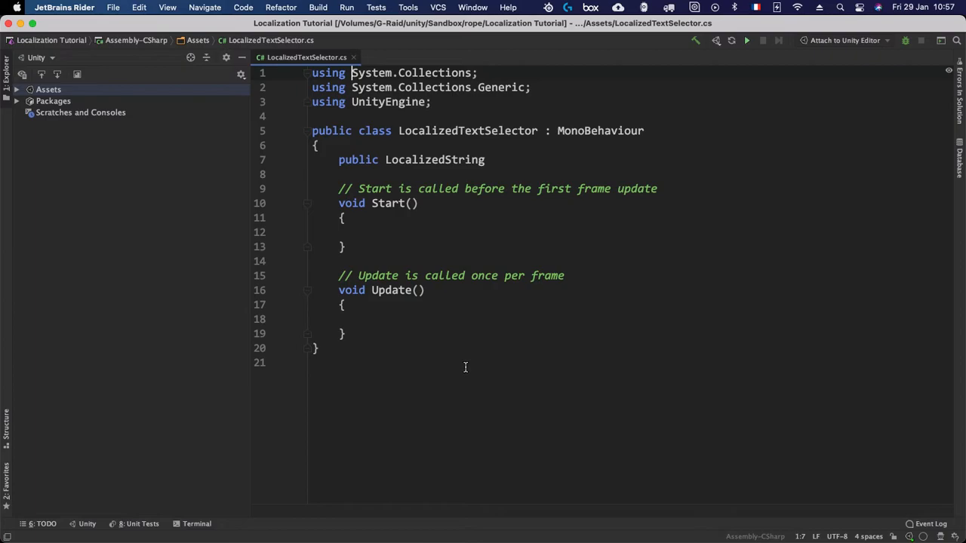
click(490, 189)
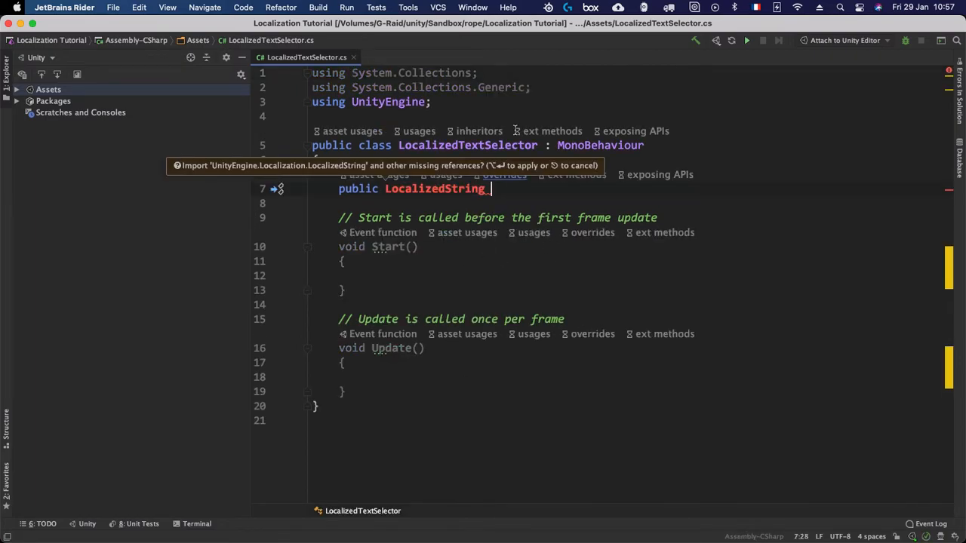
drag(533, 87, 261, 56)
key(Delete)
key(Delete)
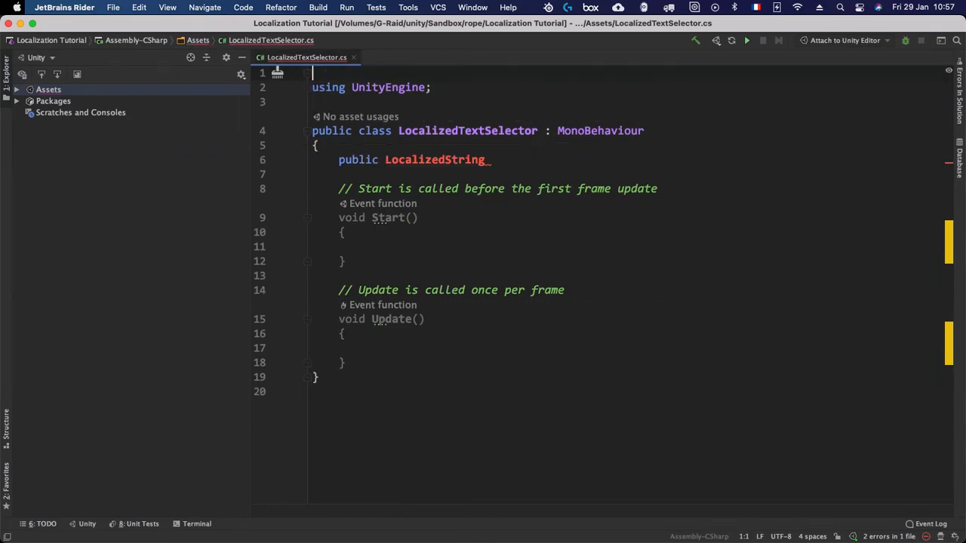
Re-enter the field's type as the auto-imported UnityEngine.Localization LocalizedString and complete the declaration as public LocalizedString localizedString;
click(524, 146)
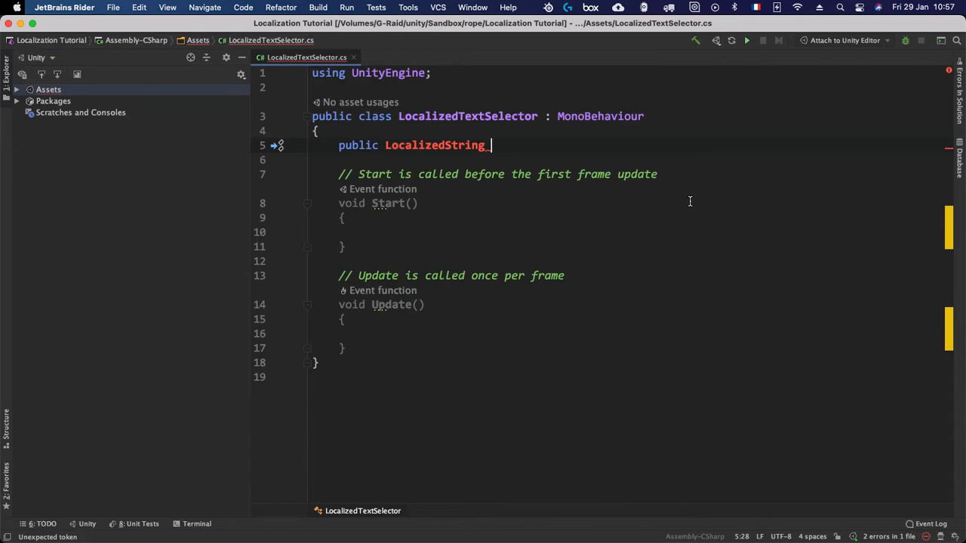
key(BackSpace)
key(BackSpace)
key(BackSpace)
key(BackSpace)
key(BackSpace)
key(BackSpace)
key(BackSpace)
key(BackSpace)
key(BackSpace)
key(BackSpace)
key(BackSpace)
key(BackSpace)
key(BackSpace)
key(BackSpace)
key(BackSpace)
key(BackSpace)
text(Localiz)
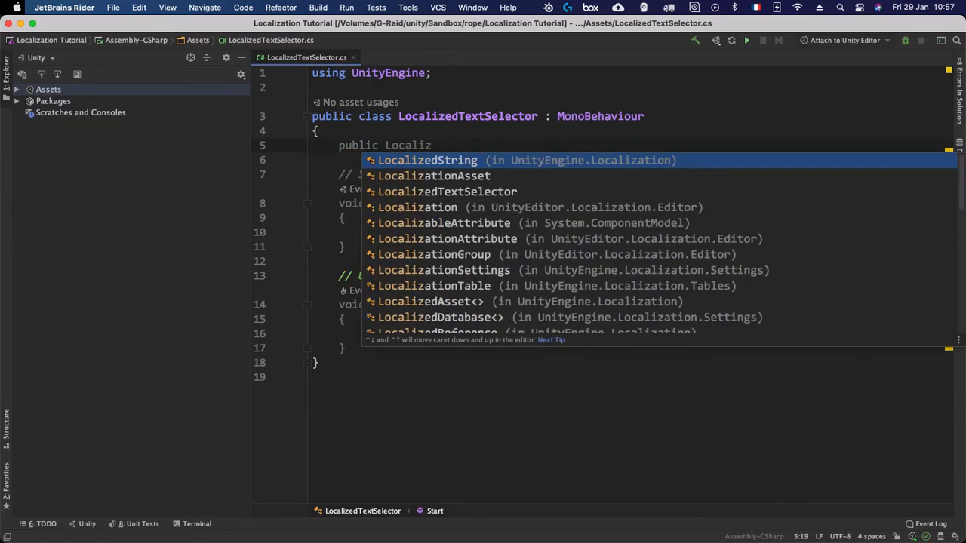
key(Return)
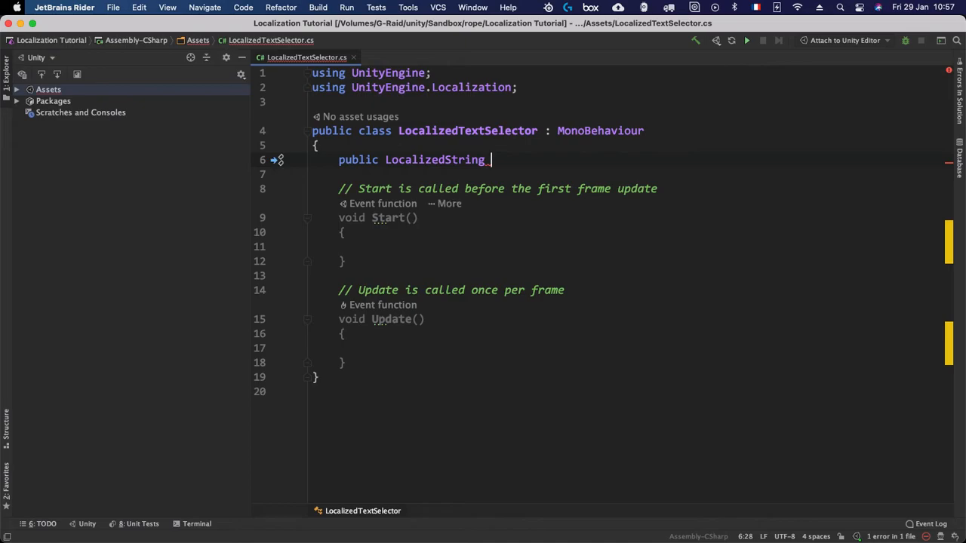
text(localized)
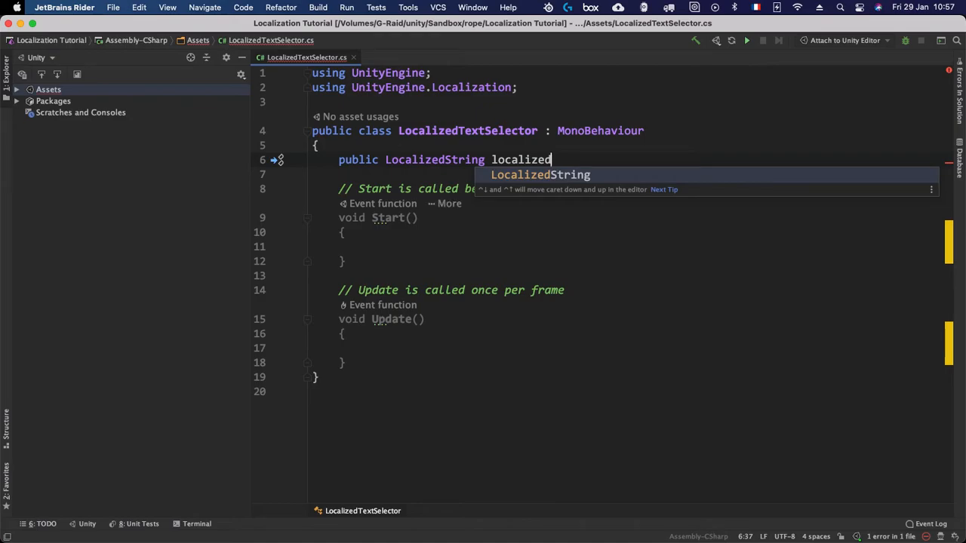
text(String;)
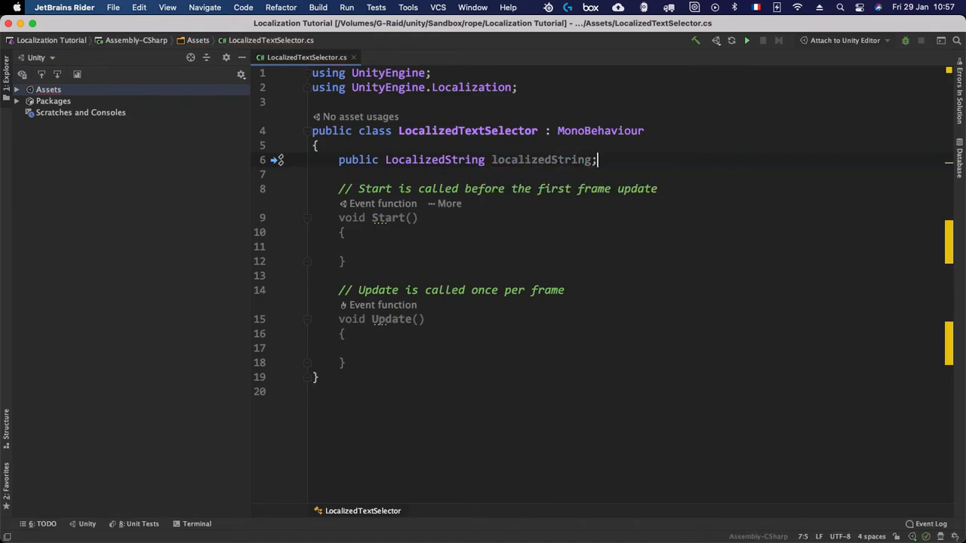
Begin another public field below localizedString, removing the mistaken LocalizedString type name after the public modifier
key(Return)
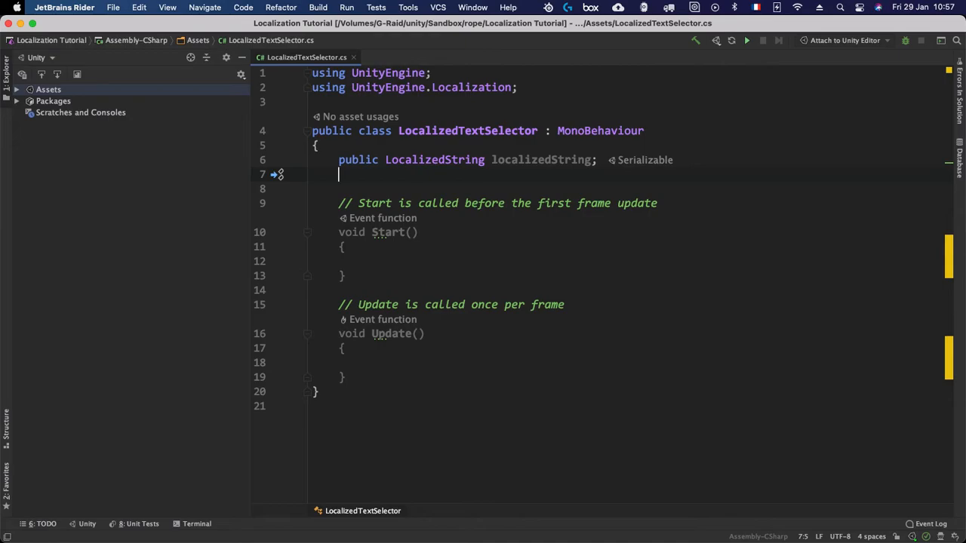
text(public LocalizedString)
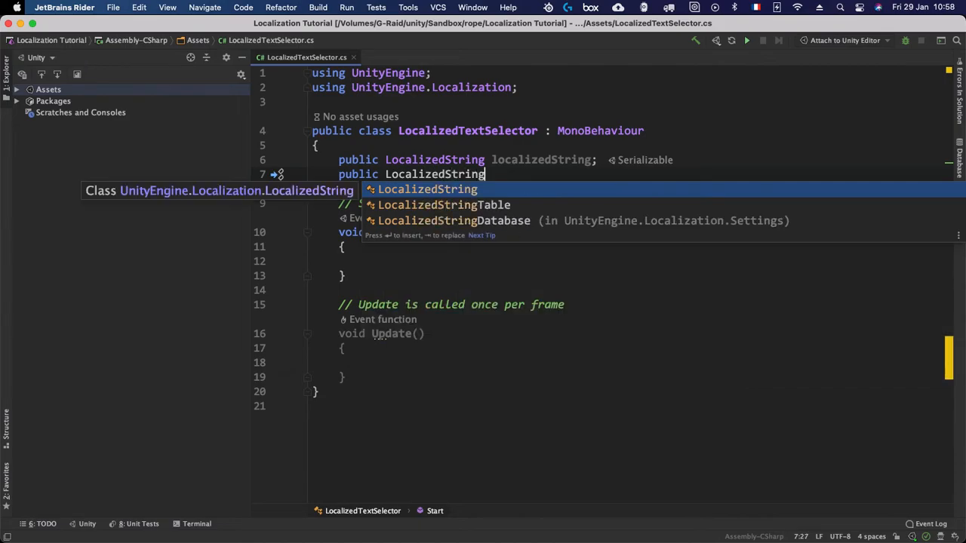
text(E)
key(BackSpace)
key(BackSpace)
key(BackSpace)
key(BackSpace)
key(BackSpace)
key(BackSpace)
key(BackSpace)
key(BackSpace)
key(BackSpace)
key(BackSpace)
key(BackSpace)
key(BackSpace)
key(BackSpace)
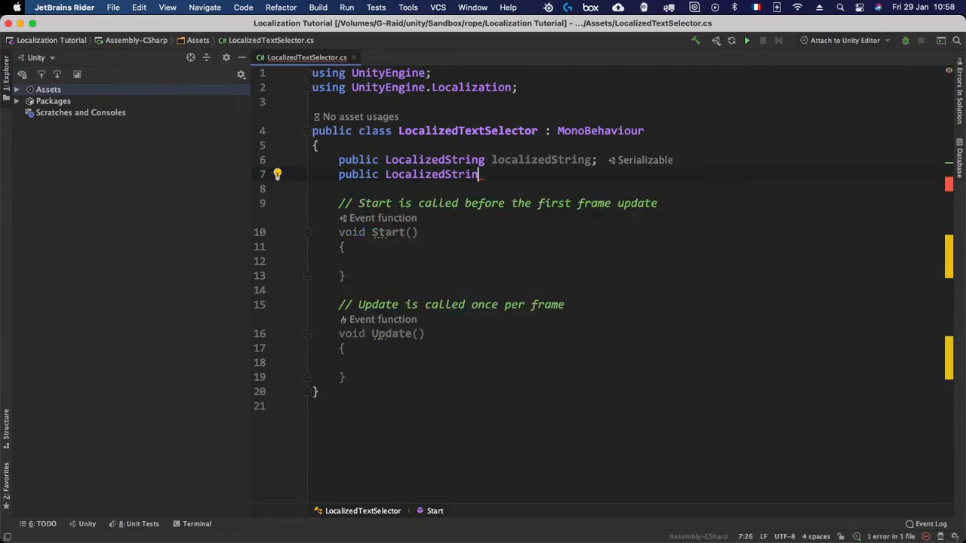
key(BackSpace)
key(BackSpace)
key(BackSpace)
Complete the second public field as LocalizeStringEvent StringEvent; with UnityEngine.Localization.Components auto-imported
text(S)
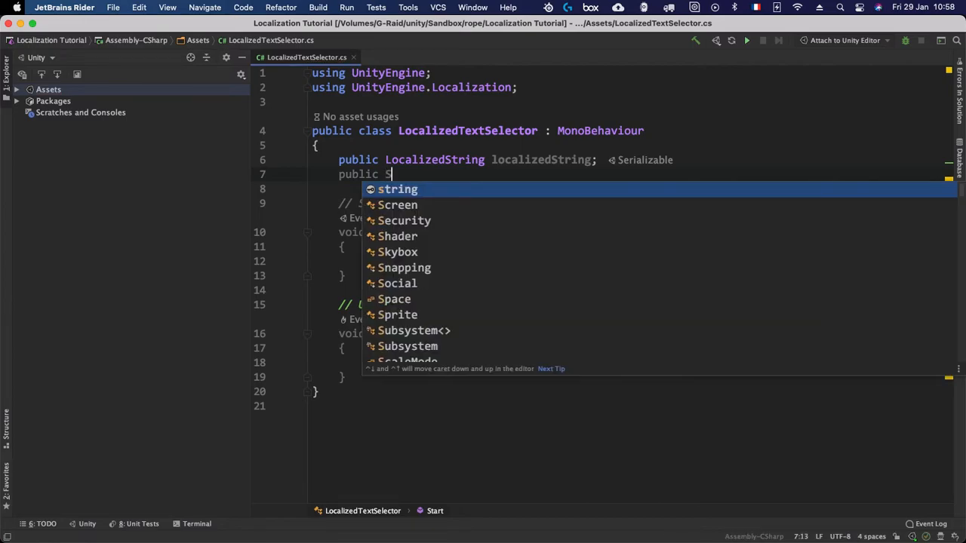
text(tringEvent)
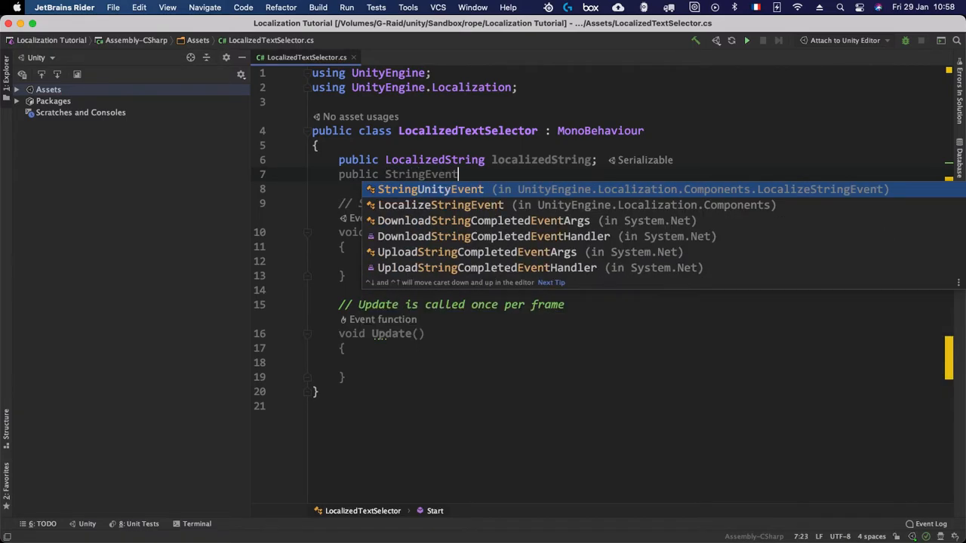
key(Down)
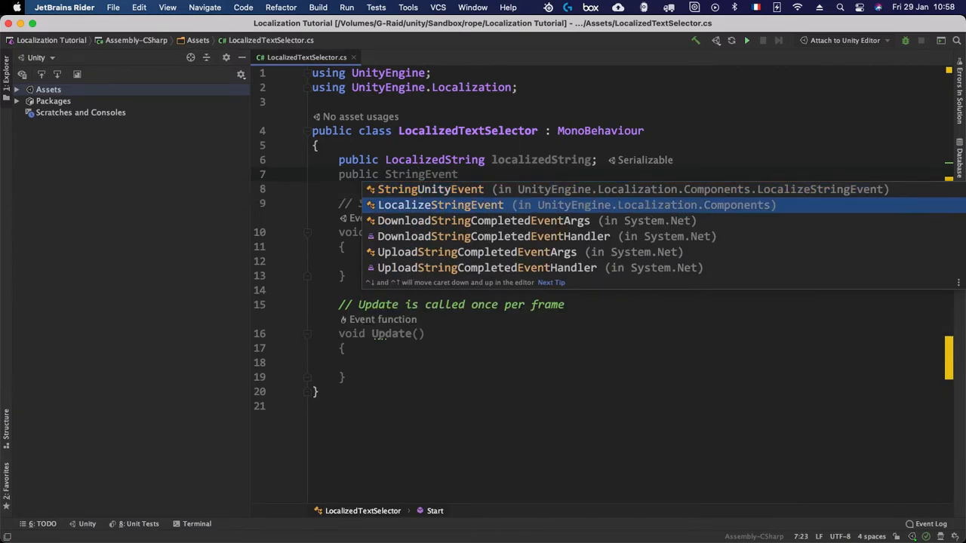
key(Return)
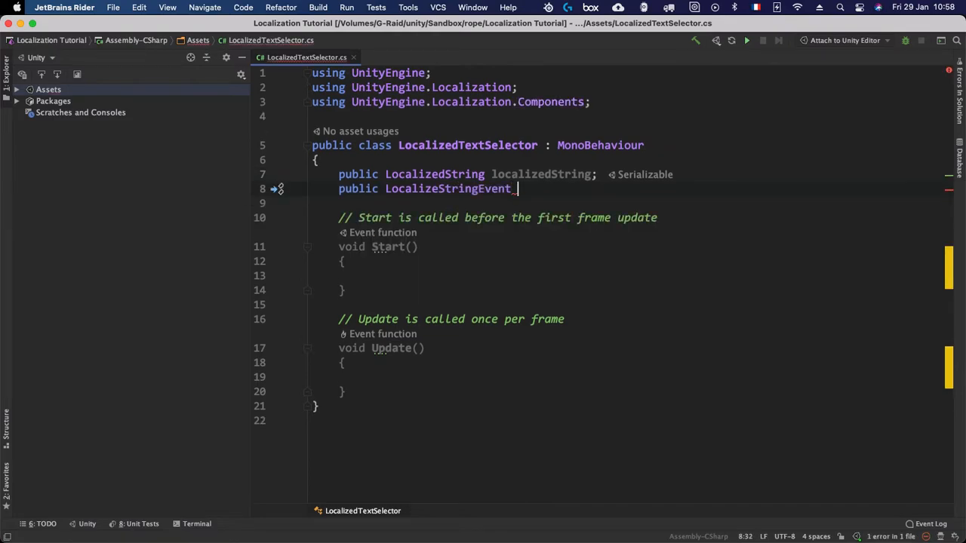
text(string)
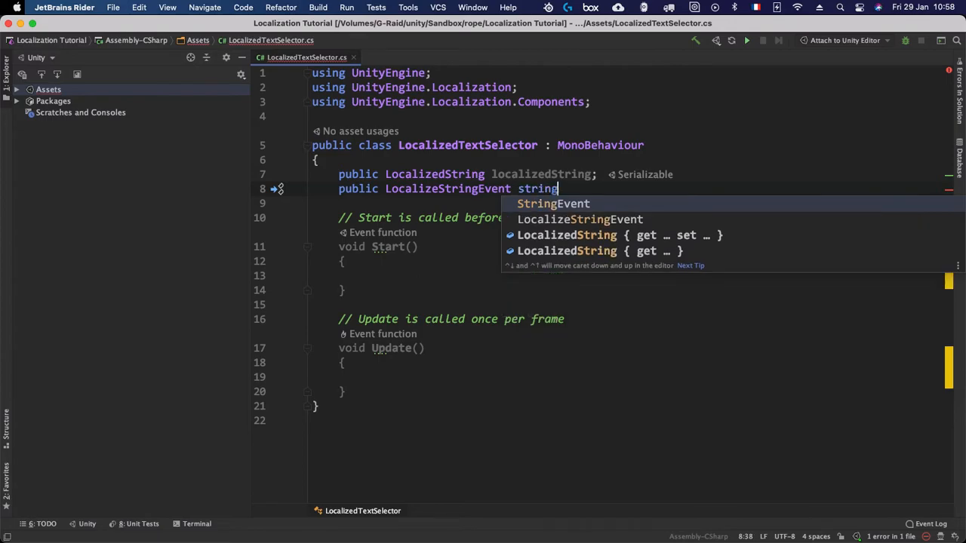
key(Return)
text(;)
Delete the whole Start method with its comment and the comment above Update
key(Down)
key(Down)
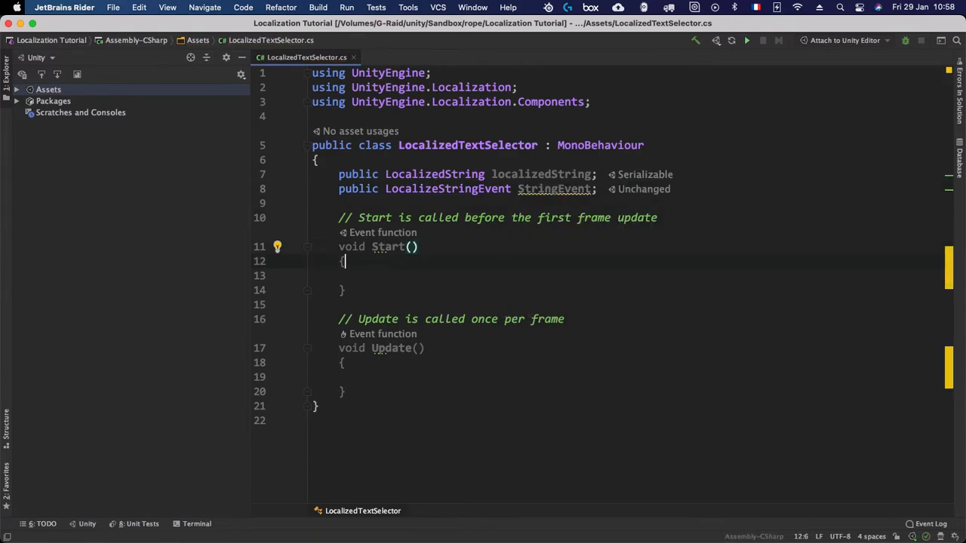
key(Home)
key(shift+Down)
key(shift+Down)
key(shift+Down)
key(shift+Down)
key(shift+Down)
key(shift+Down)
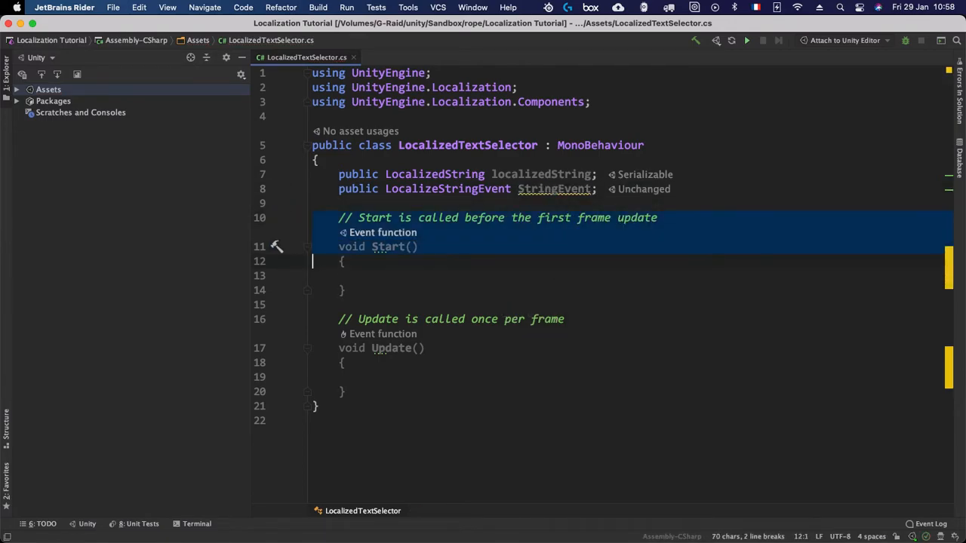
key(shift+Down)
key(BackSpace)
key(Down)
key(Down)
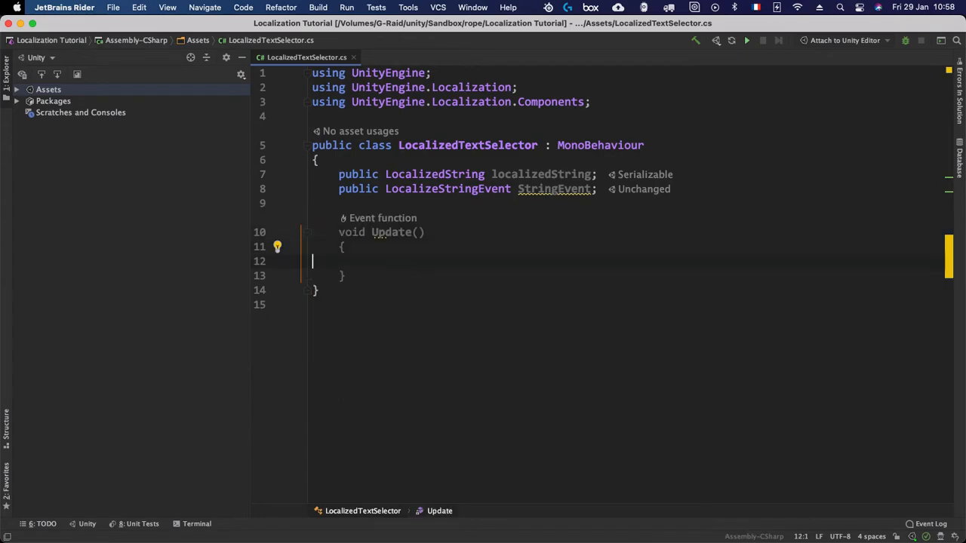
Rename the Update method to OnValidate and place the cursor inside its empty body
key(Up)
key(Up)
key(Right)
key(Right)
key(Right)
key(Right)
key(shift+Right)
key(shift+Right)
key(shift+Right)
key(shift+Right)
key(shift+Right)
key(shift+Right)
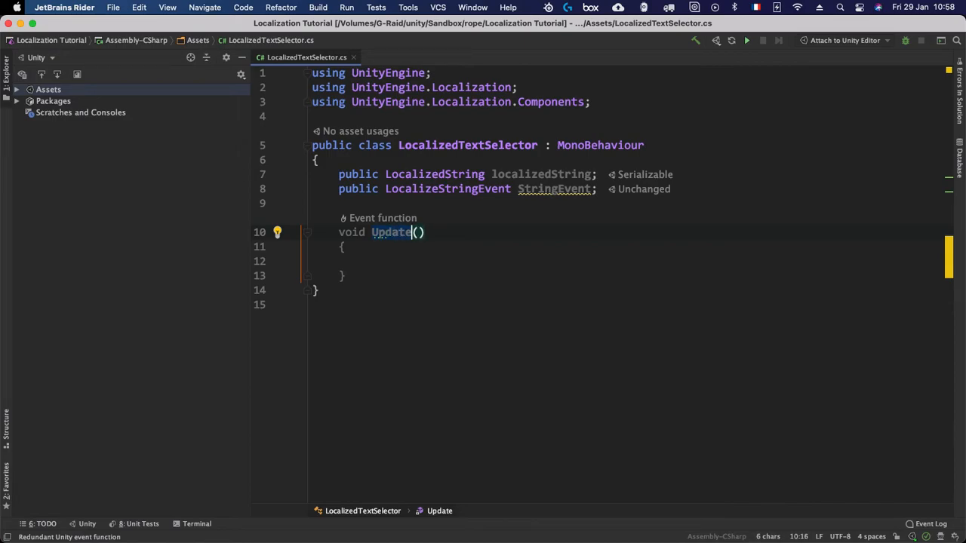
text(OnV)
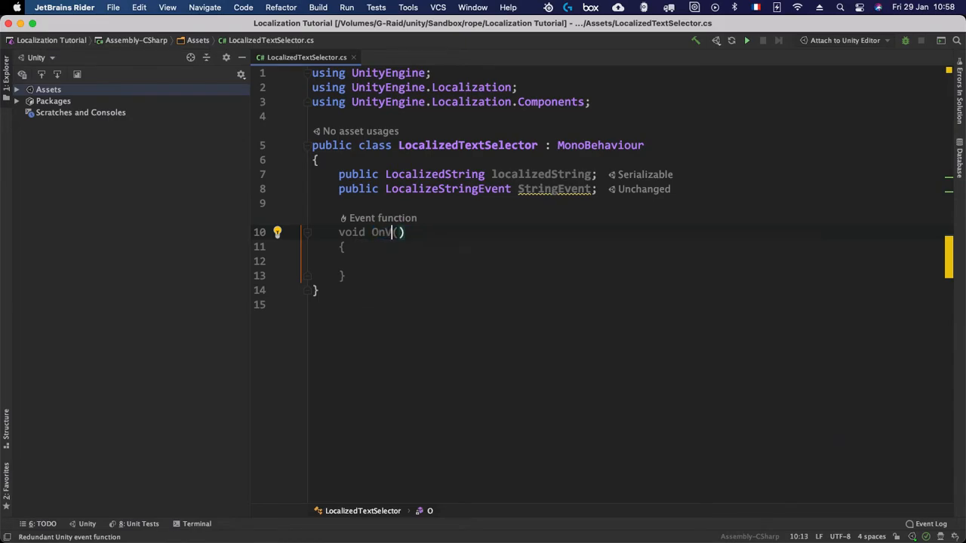
key(Return)
key(Down)
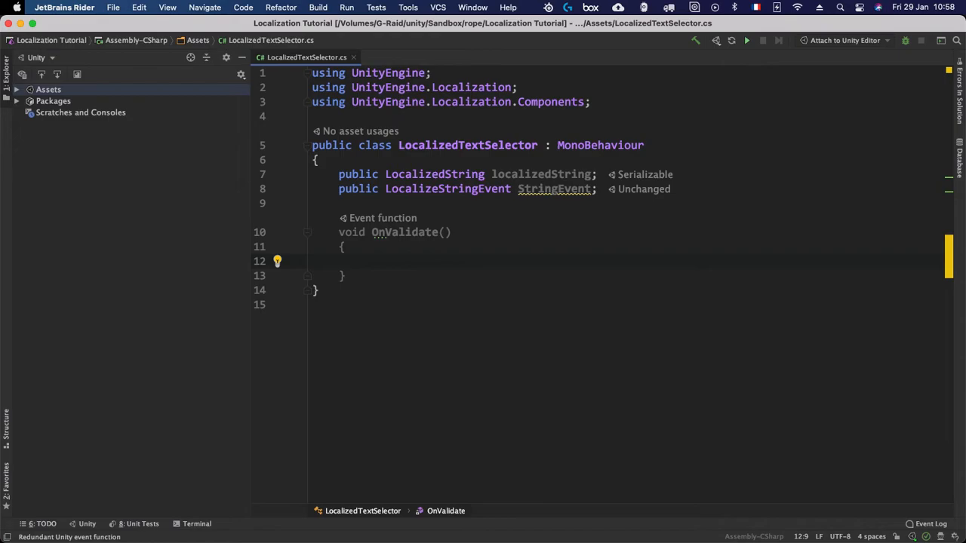
Change the LocalizeStringEvent field's name to stringEvent with a lowercase initial
click(524, 190)
key(BackSpace)
text(s)
click(494, 272)
In the OnValidate body, write stringEvent.StringReference = localizedString;
click(406, 261)
text(strin)
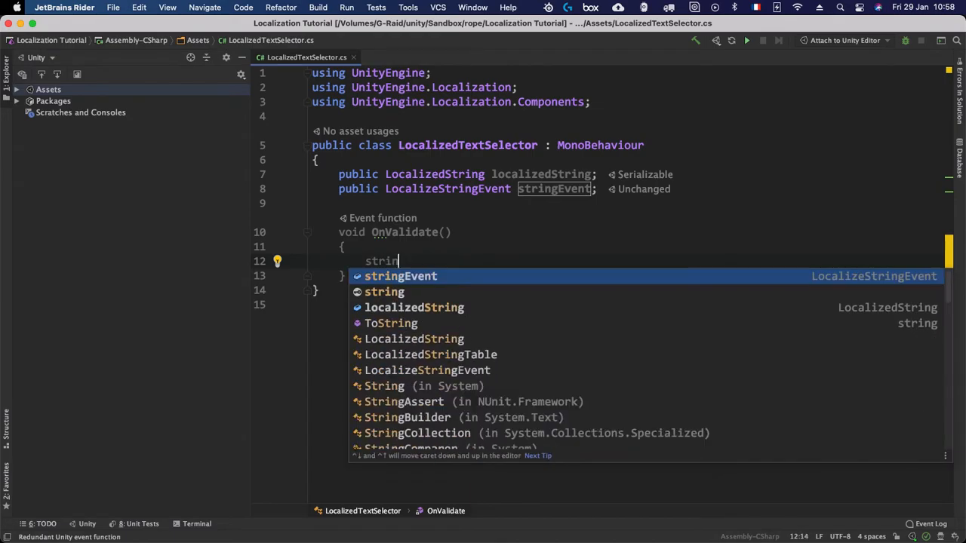
key(Return)
text(.)
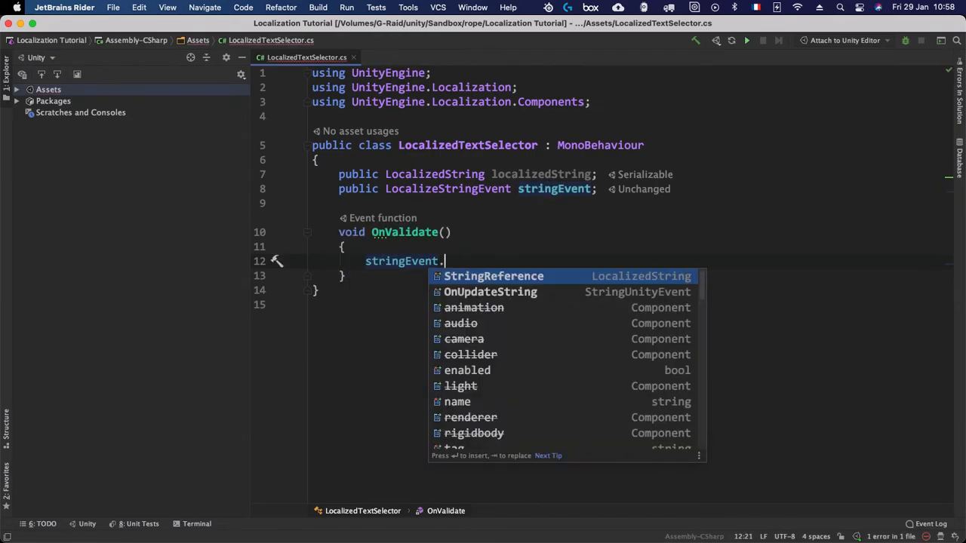
key(Return)
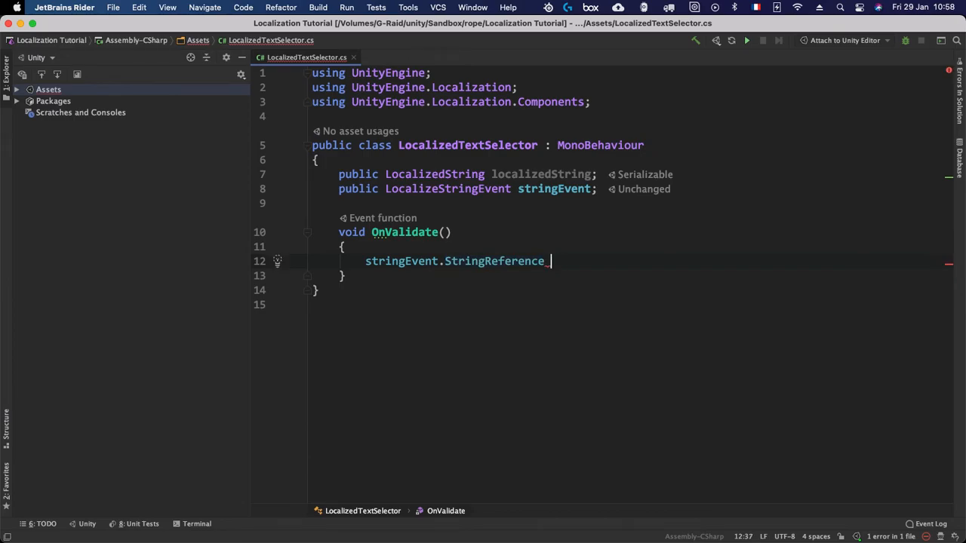
text(= lo)
key(Return)
text(;)
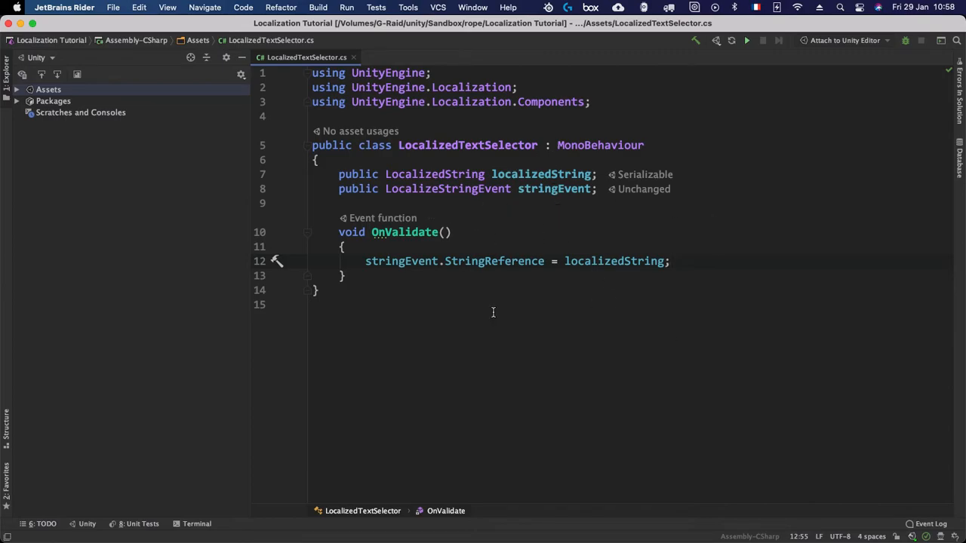
Open the LocalizeStringEvent class declaration and examine the getter and setter of its StringReference property
click(679, 266)
click(471, 189)
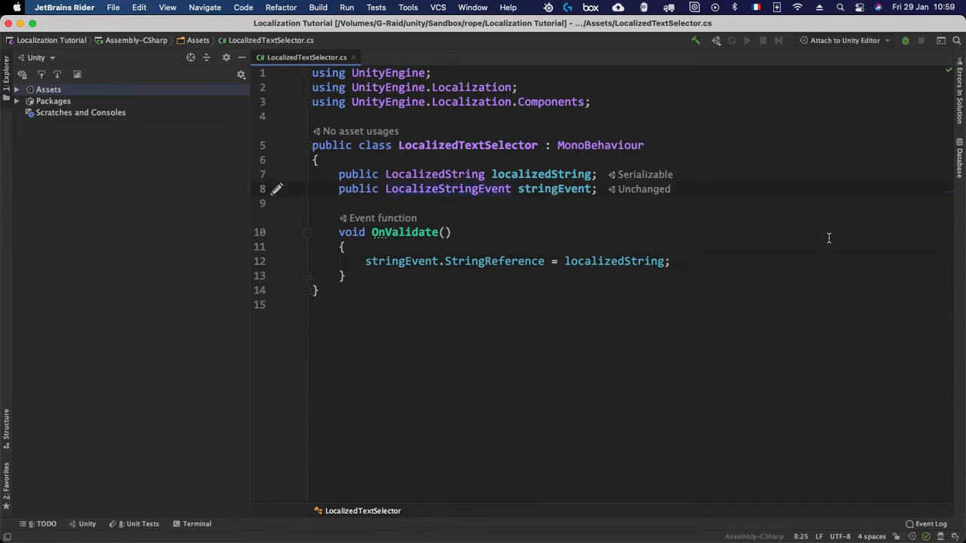
key(XF86AudioRaiseVolume)
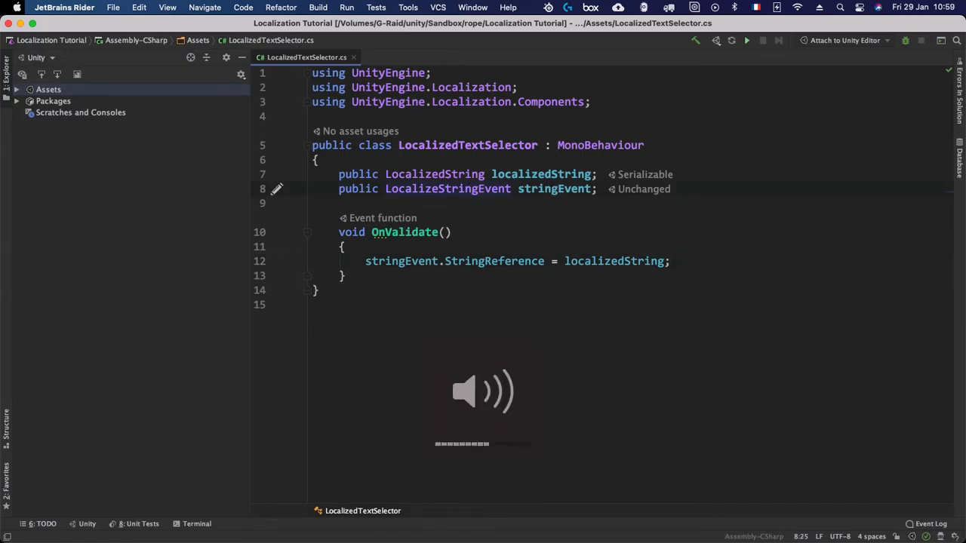
key(super+b)
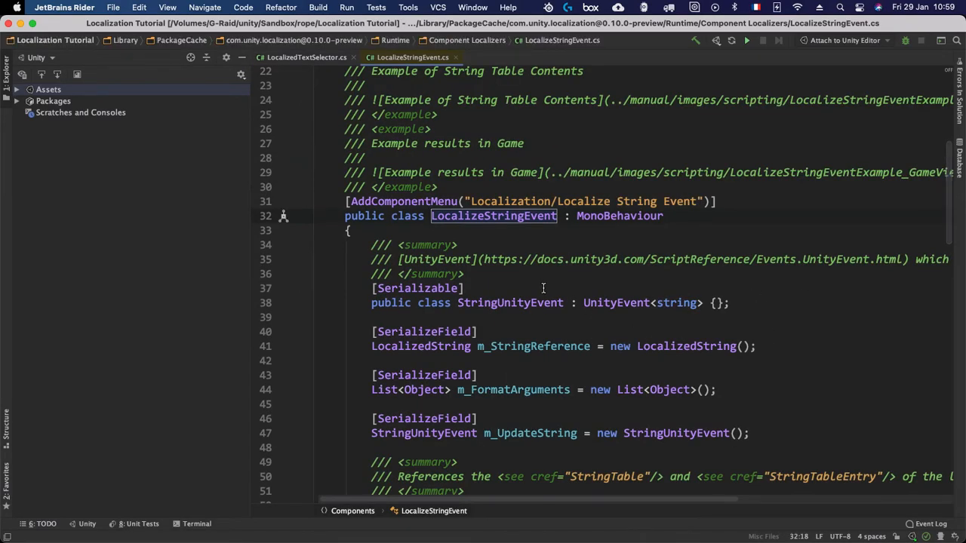
scroll(521, 261, down, 2)
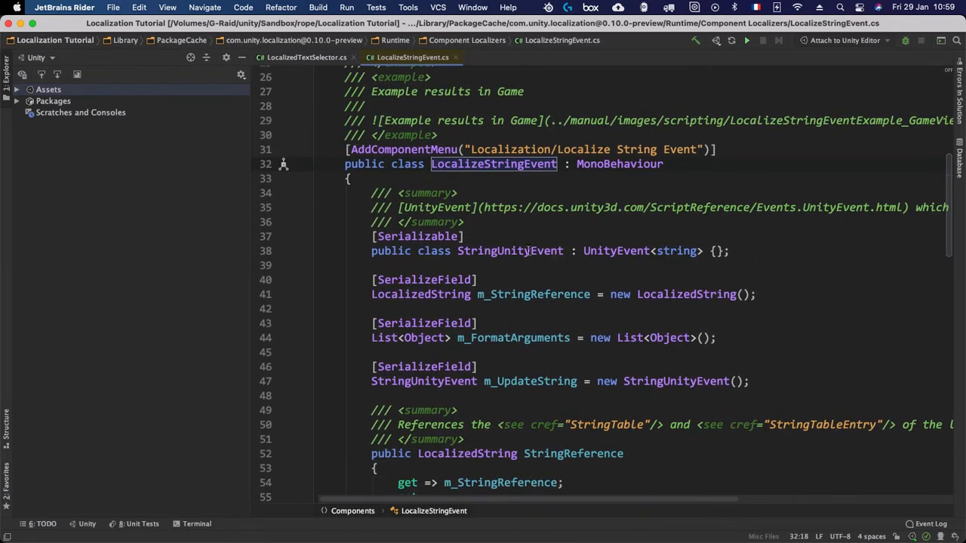
scroll(528, 251, down, 5)
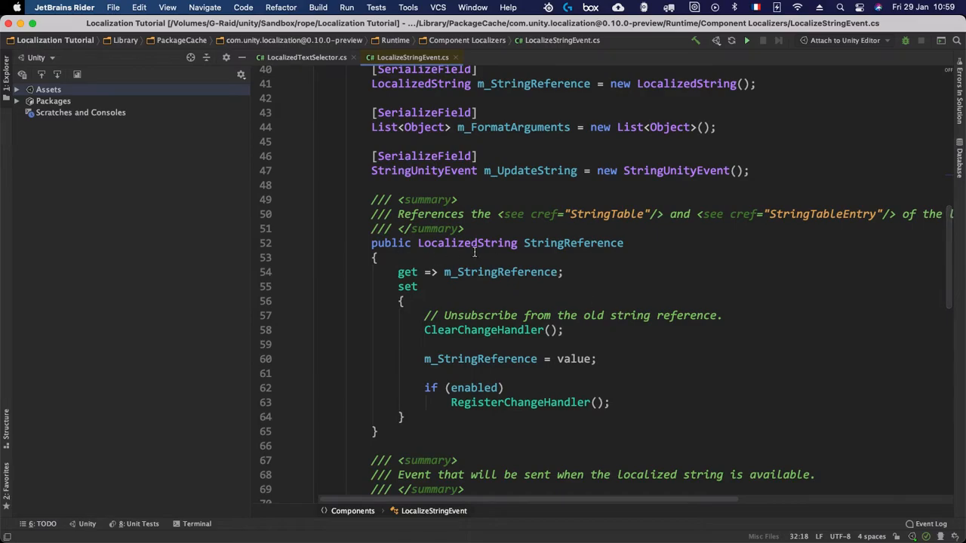
double_click(580, 243)
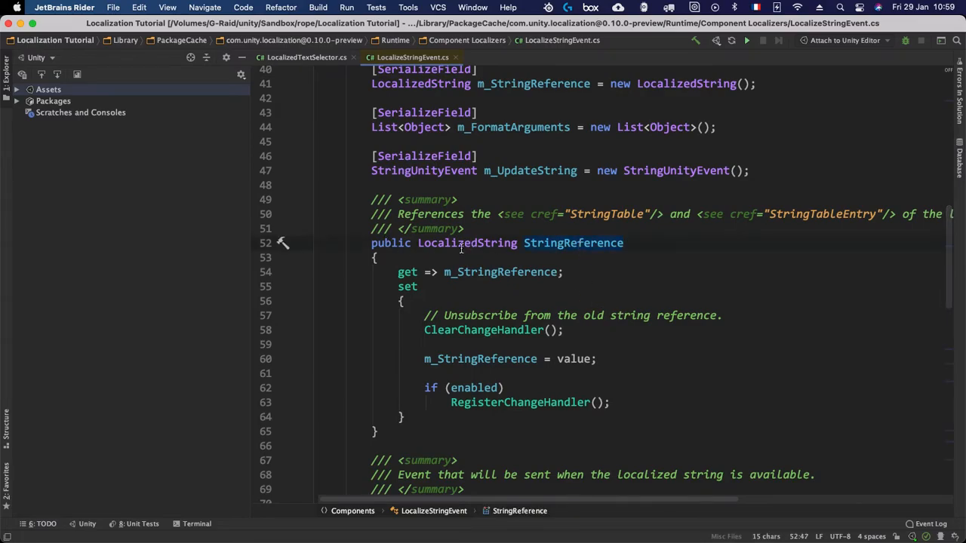
double_click(490, 273)
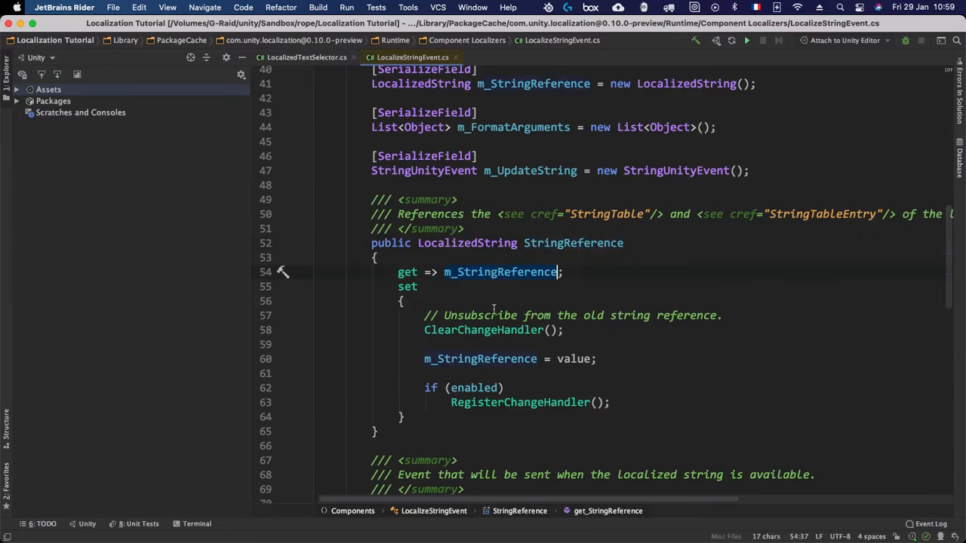
drag(413, 329, 608, 329)
drag(409, 367, 642, 362)
click(651, 379)
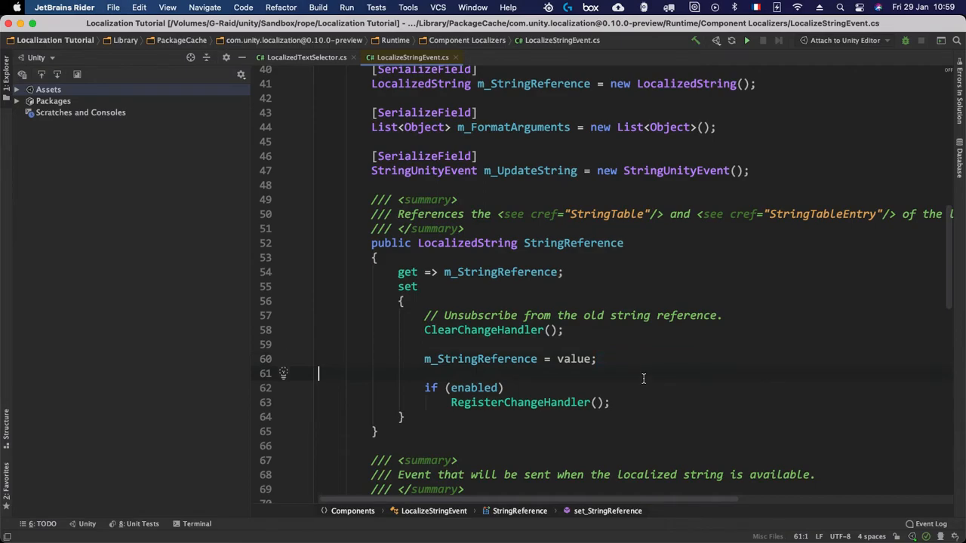
Examine the RegisterChangeHandler method near the end of the LocalizeStringEvent class
scroll(597, 347, down, 5)
scroll(576, 330, down, 15)
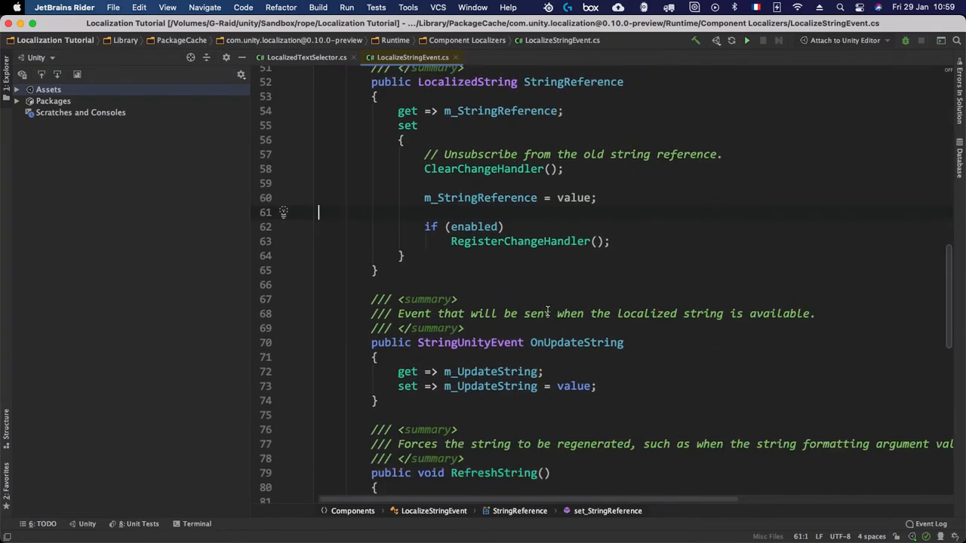
scroll(612, 320, down, 7)
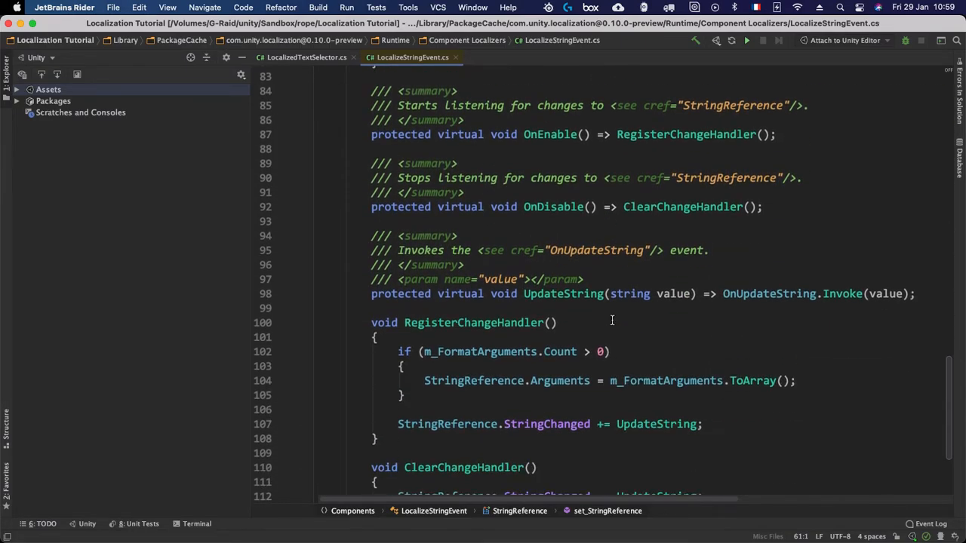
drag(384, 258, 744, 334)
click(744, 334)
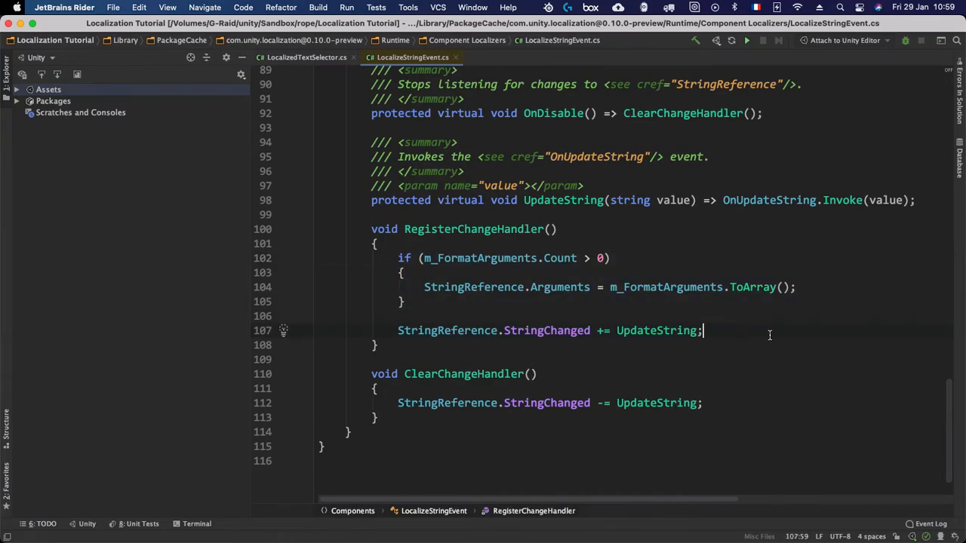
Switch to the Unity editor and clear its console
key(super+Tab)
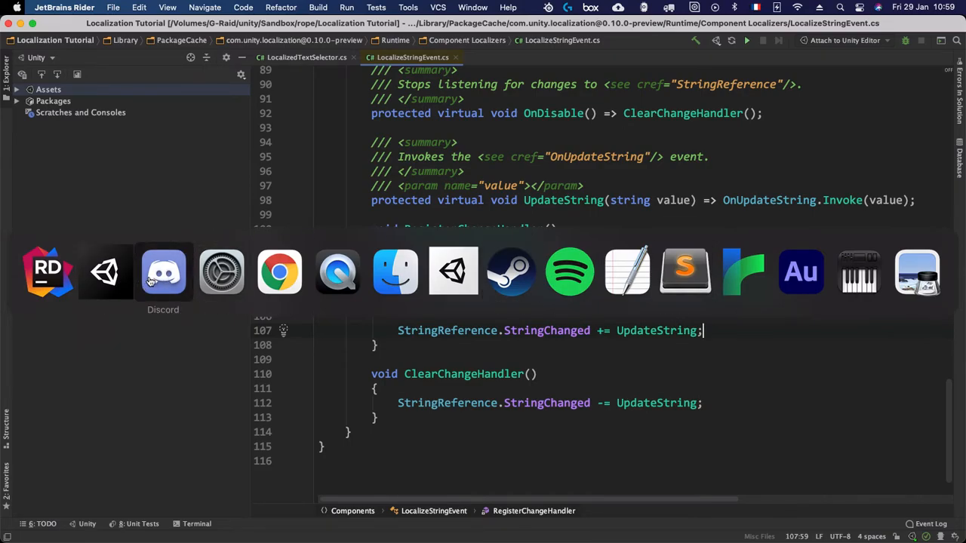
click(114, 279)
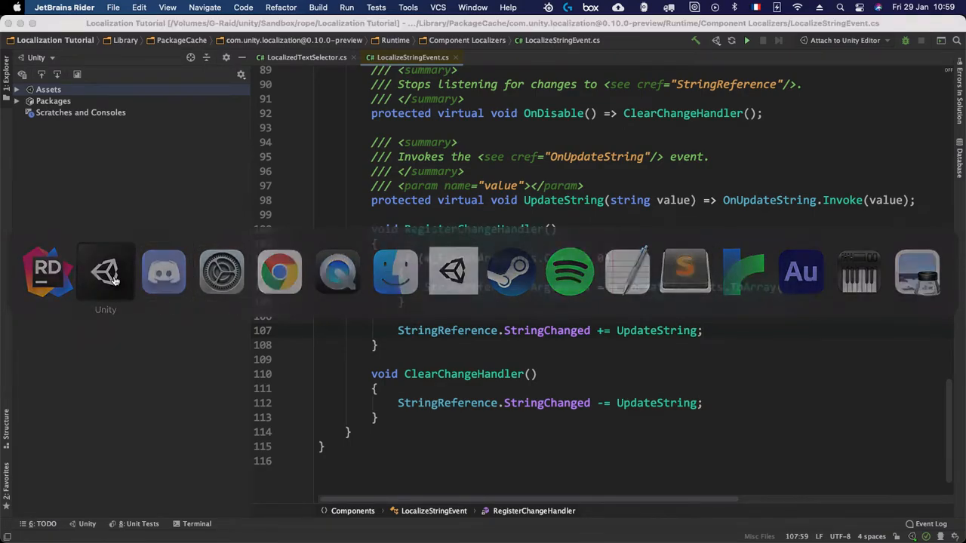
click(13, 303)
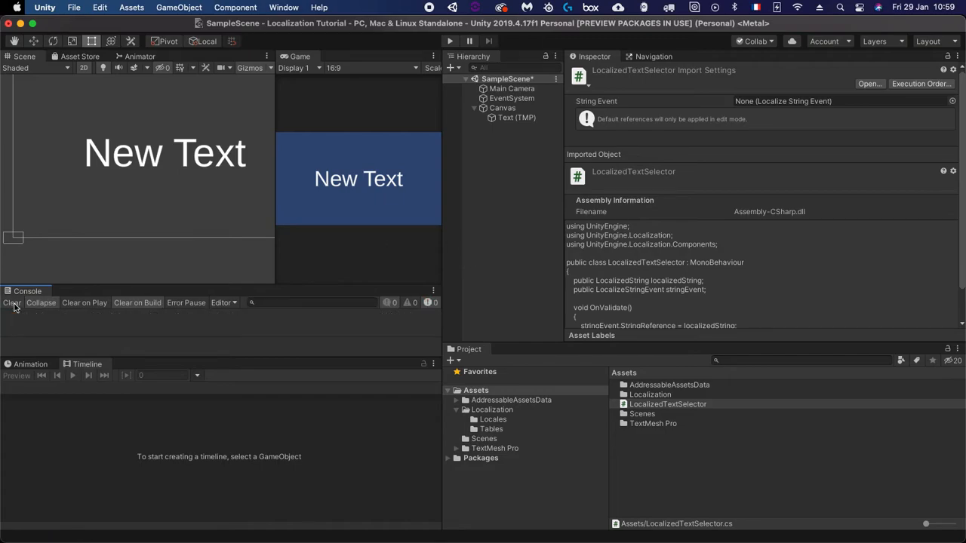
Select the Text (TMP) object and attach the LocalizedTextSelector script from the Assets folder to it
click(517, 118)
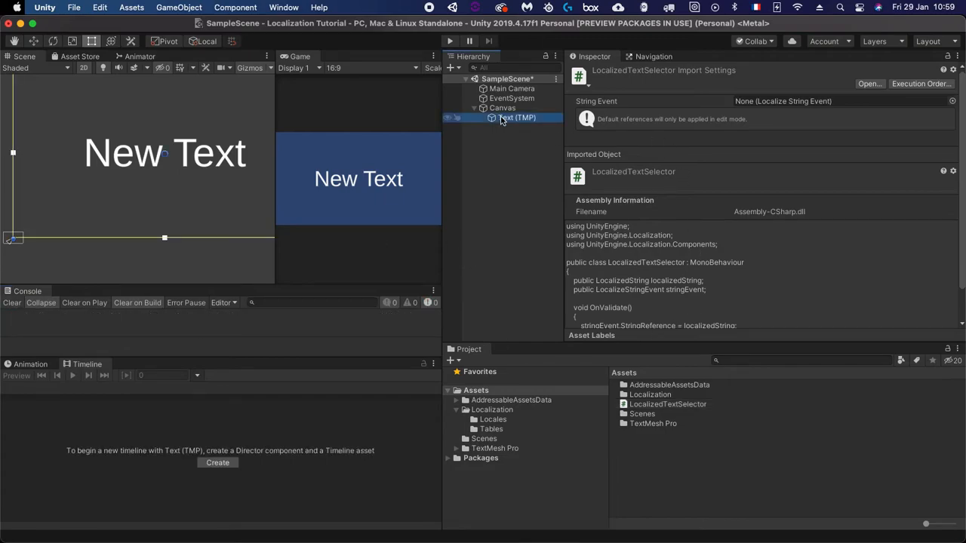
scroll(778, 256, down, 10)
scroll(721, 243, up, 10)
scroll(718, 241, down, 3)
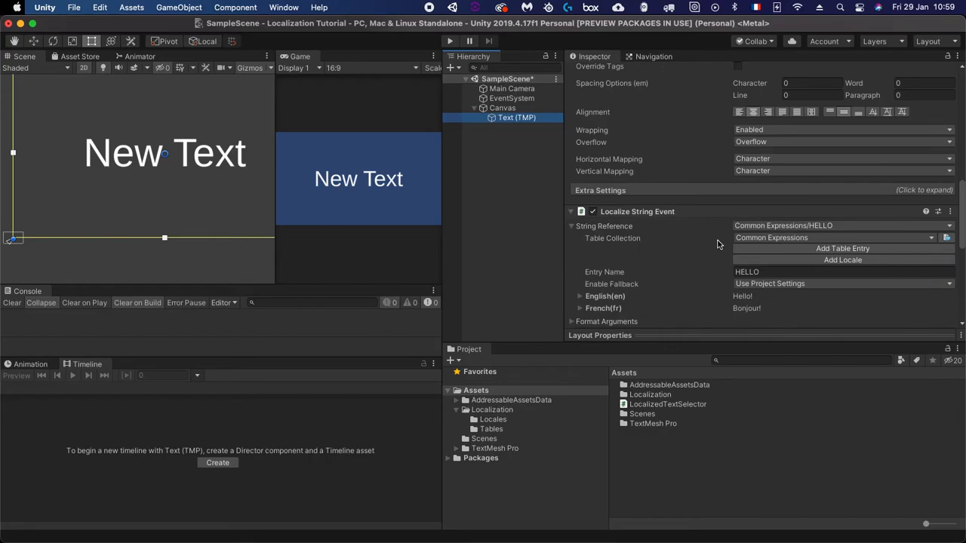
scroll(702, 264, down, 1)
drag(694, 406, 690, 187)
drag(660, 407, 511, 117)
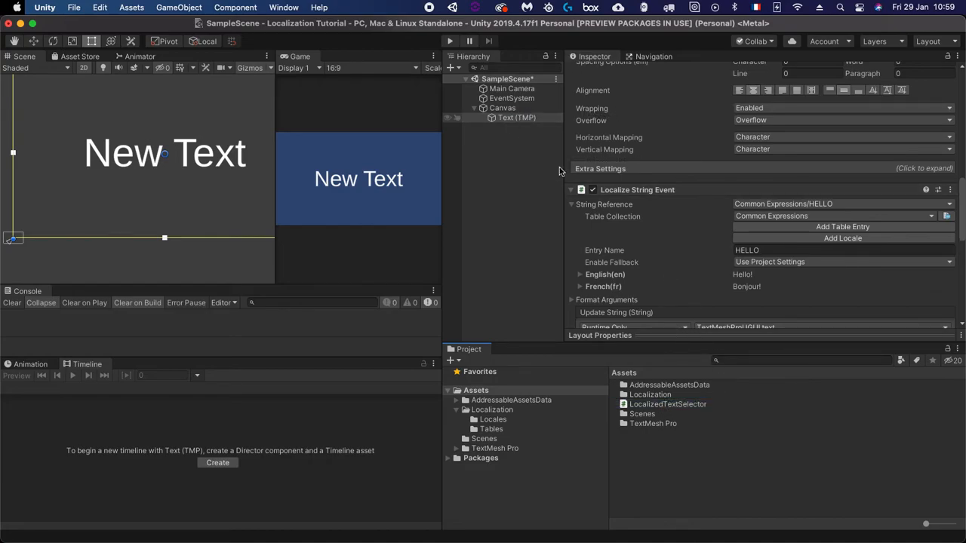
Run the scene in Play mode with Text (TMP) selected, examine the console errors and clear the console
scroll(682, 202, down, 5)
scroll(693, 209, down, 5)
scroll(710, 185, up, 1)
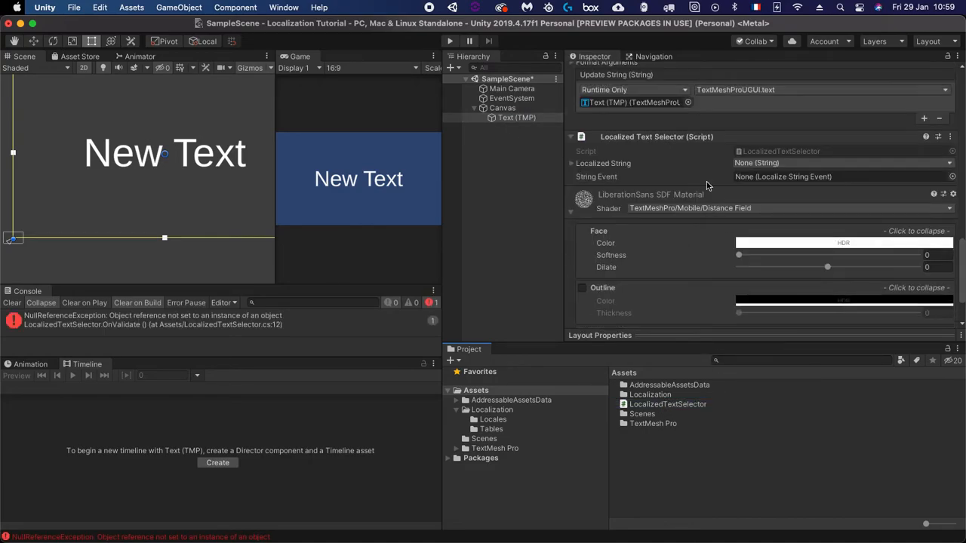
scroll(679, 183, up, 1)
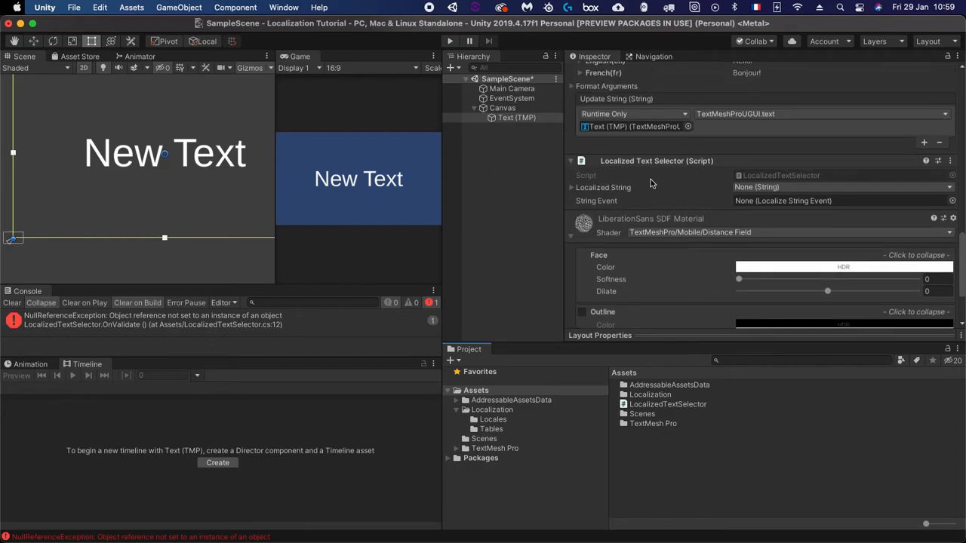
scroll(664, 193, up, 4)
scroll(722, 221, down, 1)
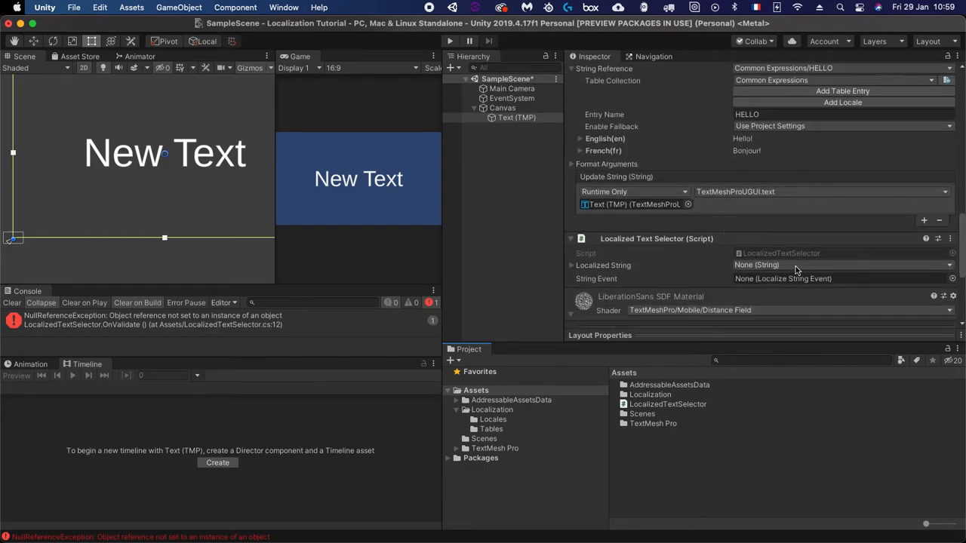
click(449, 42)
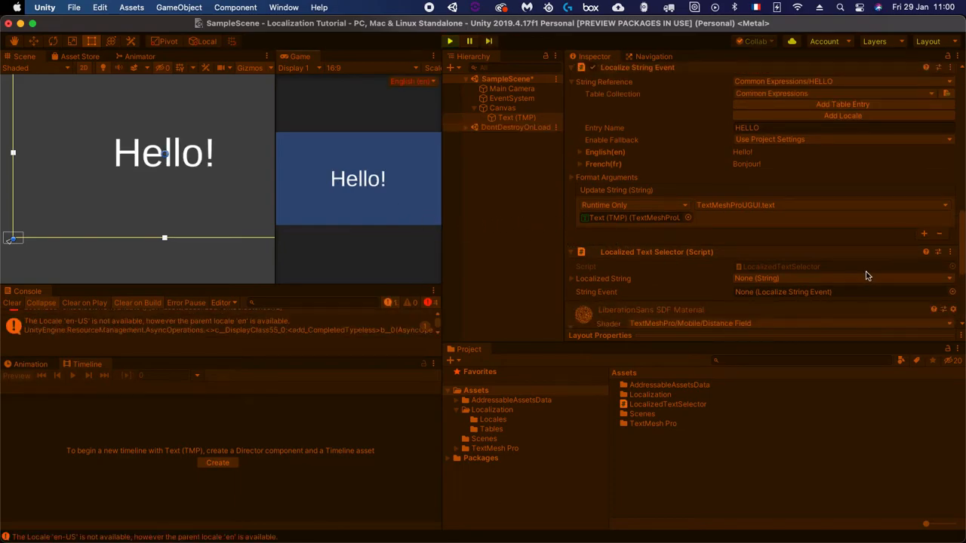
scroll(155, 333, up, 2)
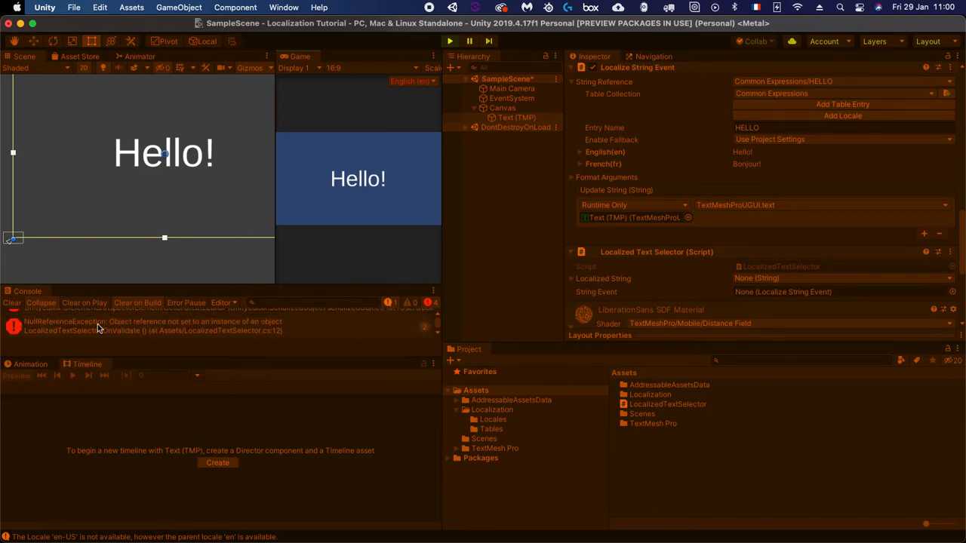
scroll(151, 331, up, 1)
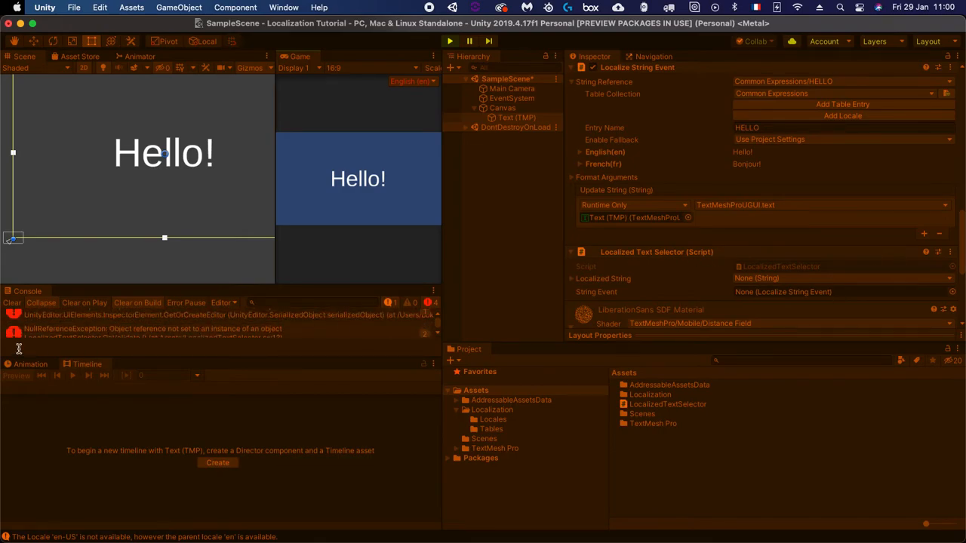
click(12, 302)
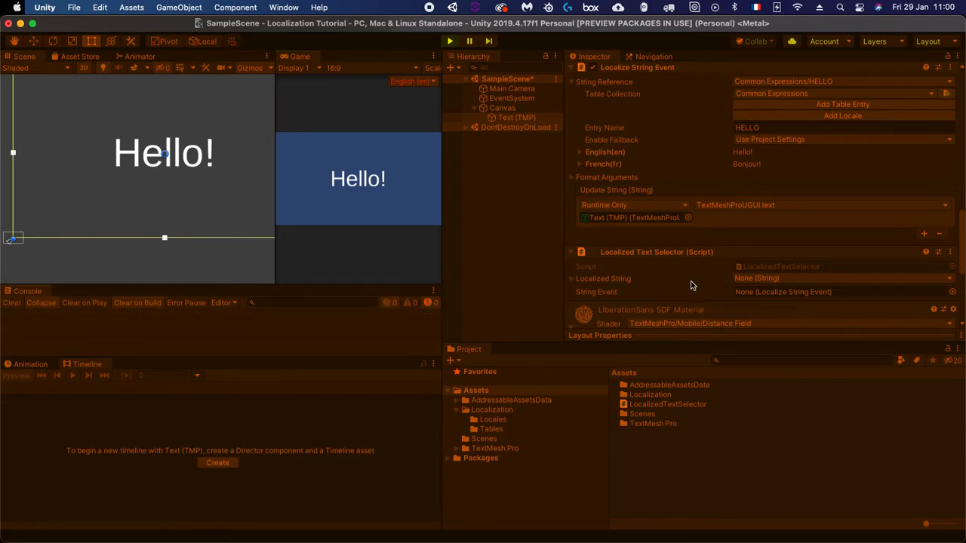
Set the Localized Text Selector's Localized String to Common Expressions/GOODBYE during Play mode, and stop the scene
scroll(728, 271, down, 1)
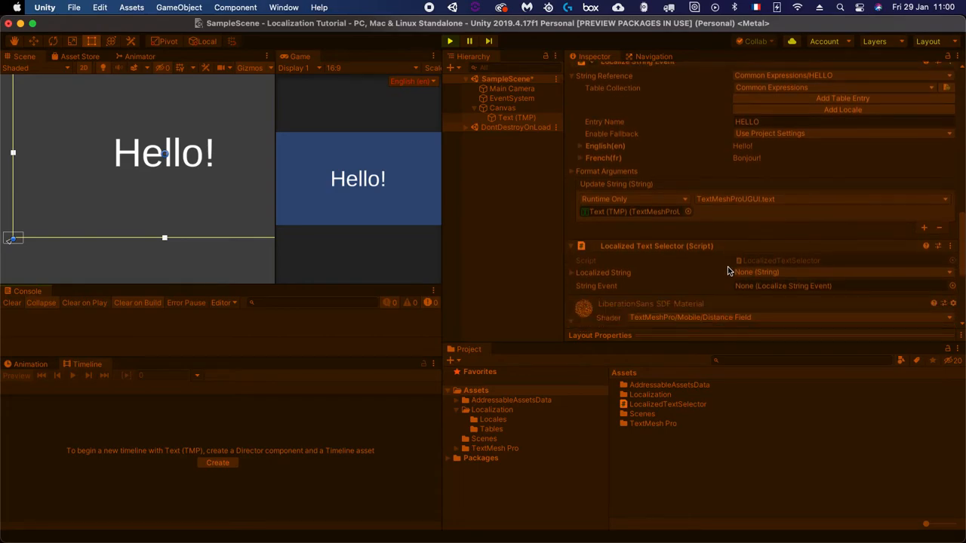
click(821, 273)
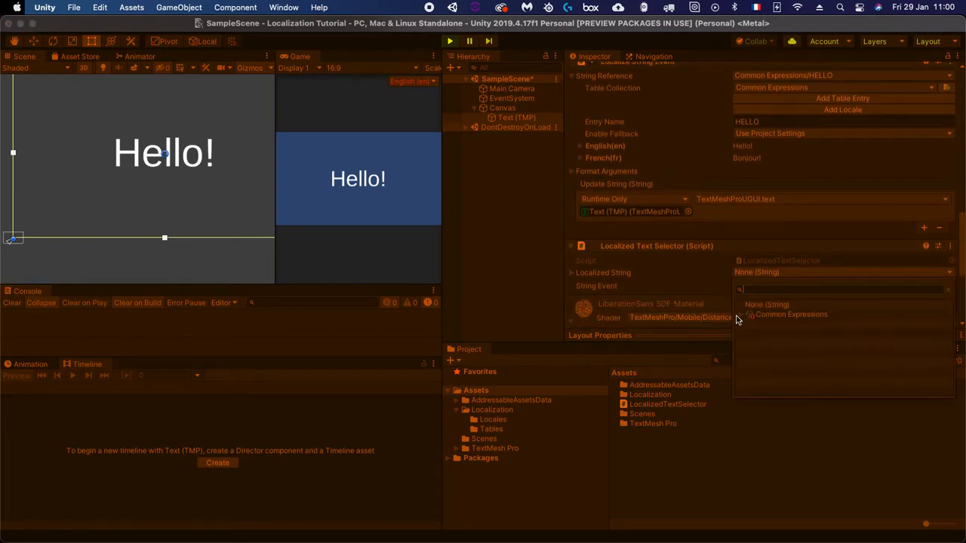
click(769, 334)
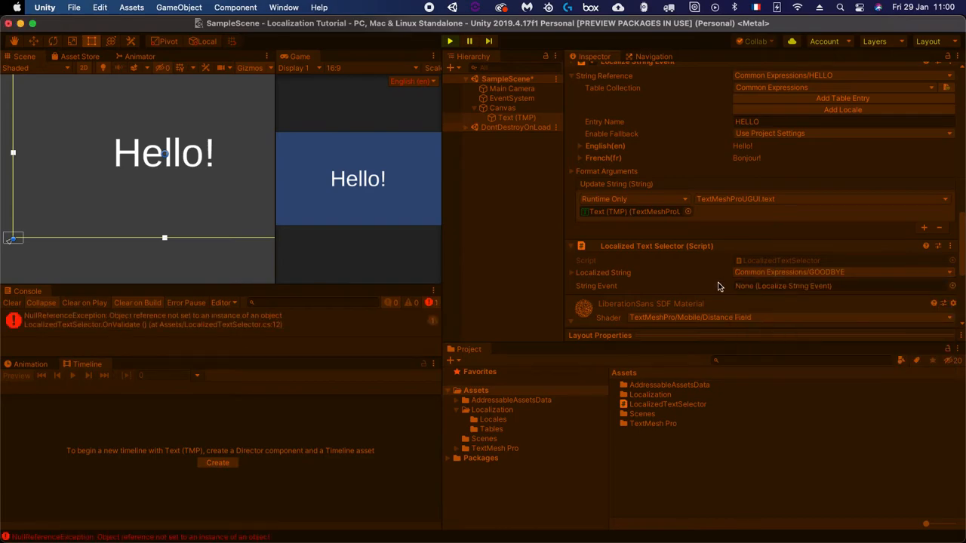
click(450, 42)
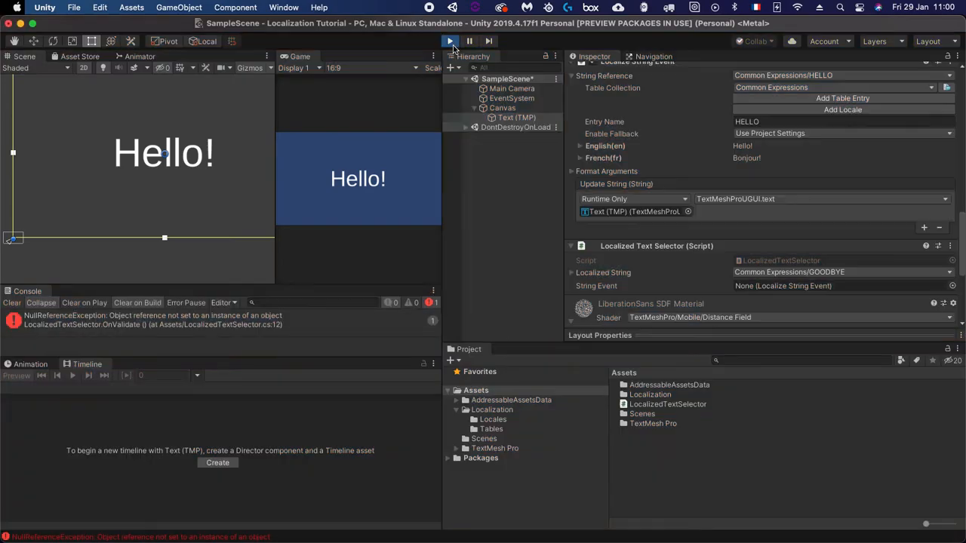
Assign the Localize String Event component to the Localized Text Selector's String Event and set its Localized String to Common Expressions/GOODBYE
drag(643, 71, 769, 295)
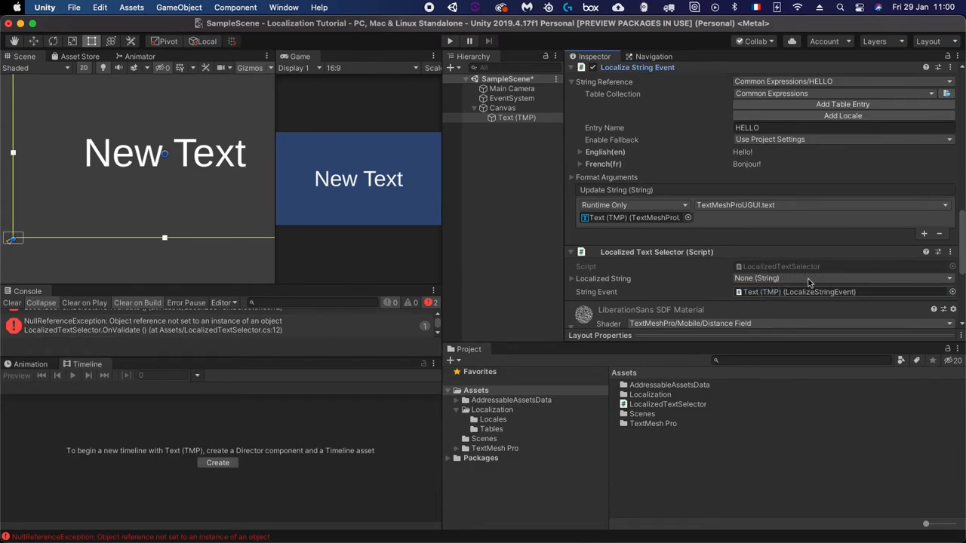
click(806, 280)
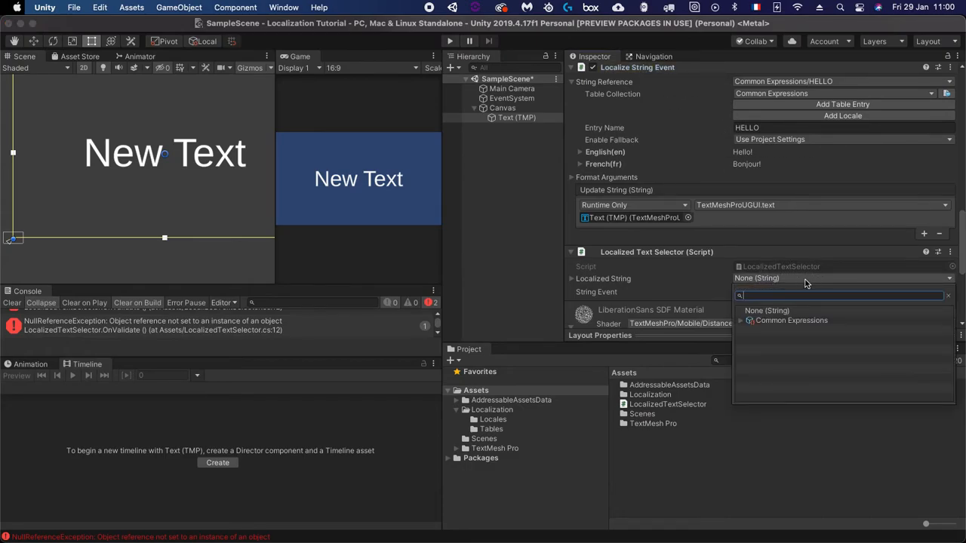
click(771, 342)
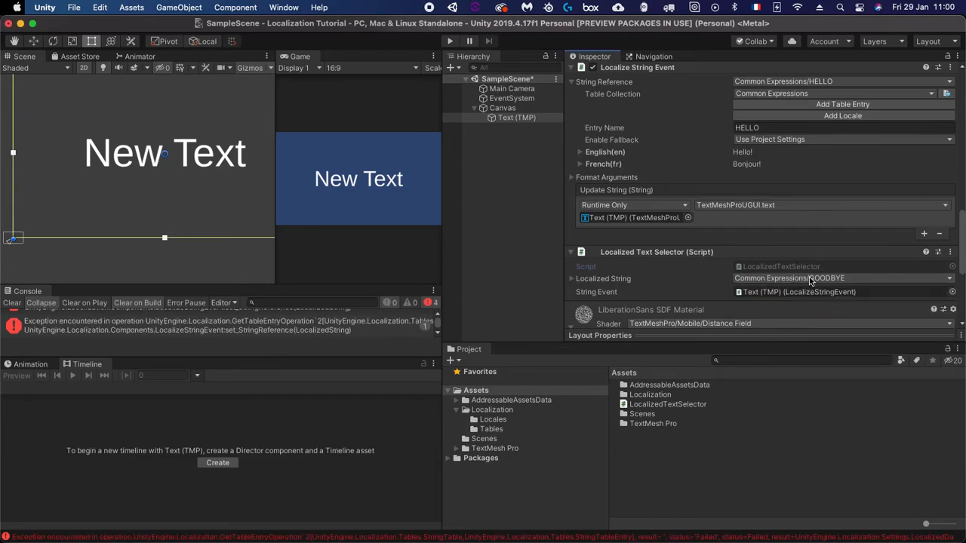
Run the scene with a cleared console and switch the Localized Text Selector's Localized String to Common Expressions/HELLO
click(11, 302)
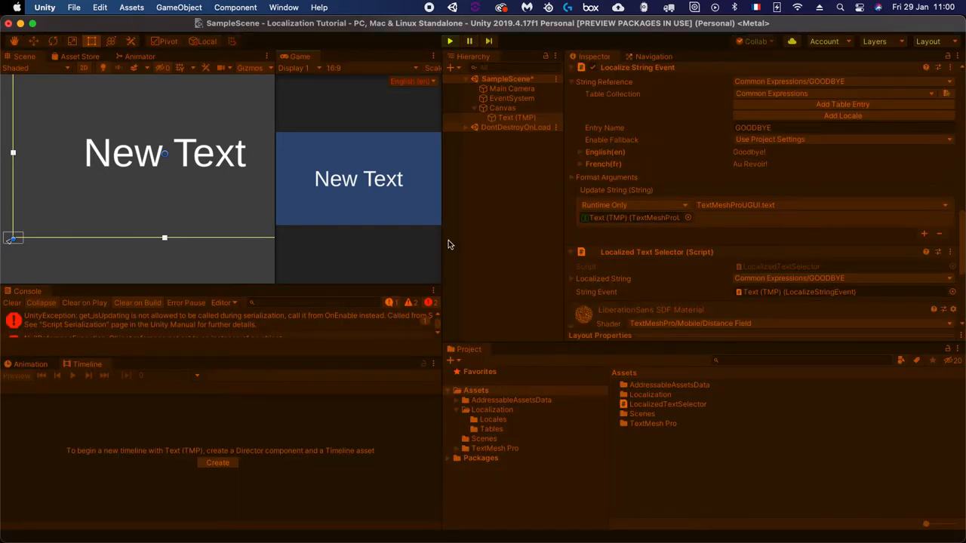
click(828, 280)
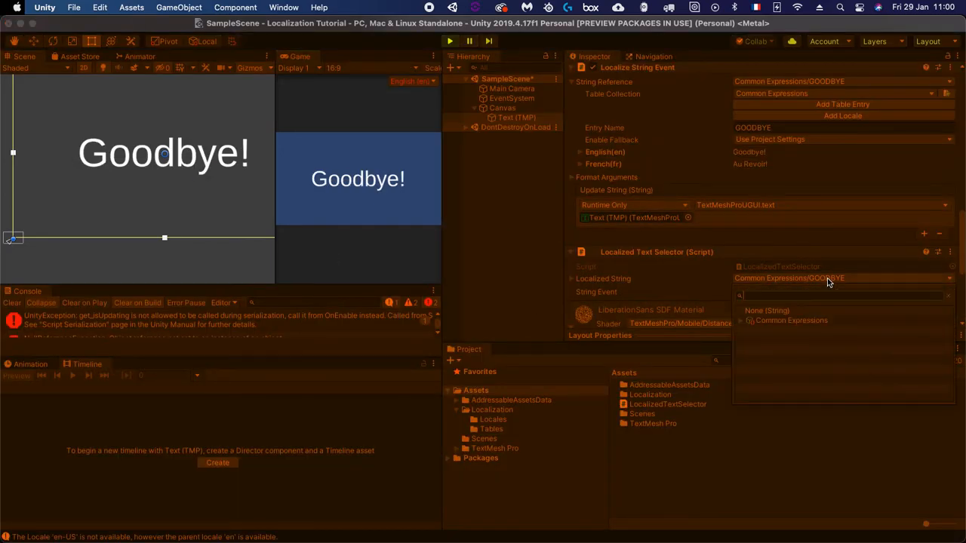
click(744, 323)
click(771, 332)
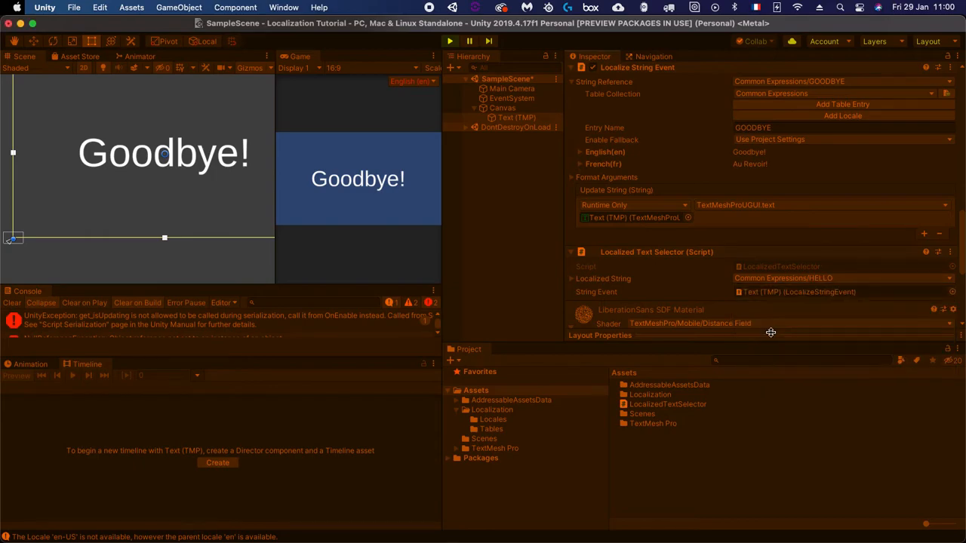
scroll(762, 270, up, 2)
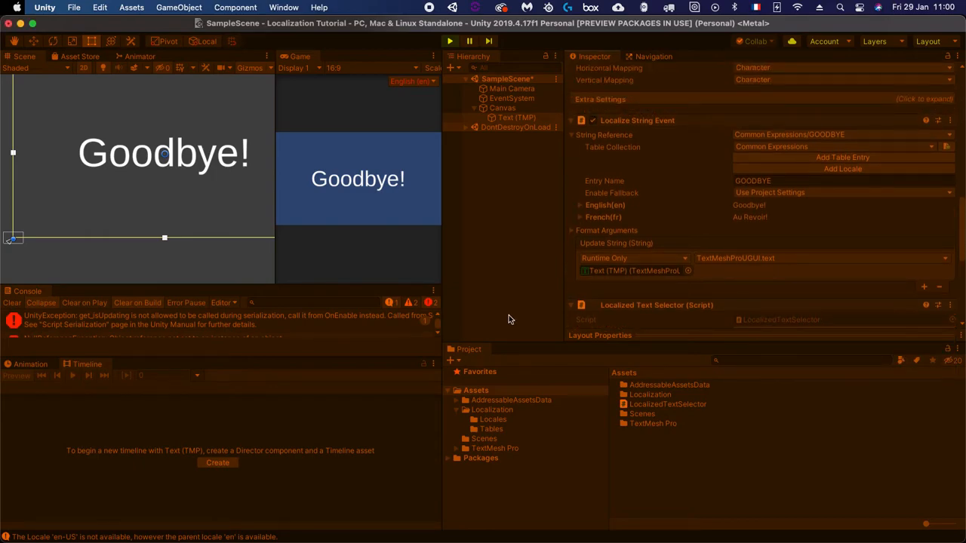
Clear the console during Play mode and select the HELLO entry again for the Localized Text Selector's Localized String
click(16, 304)
scroll(759, 275, down, 5)
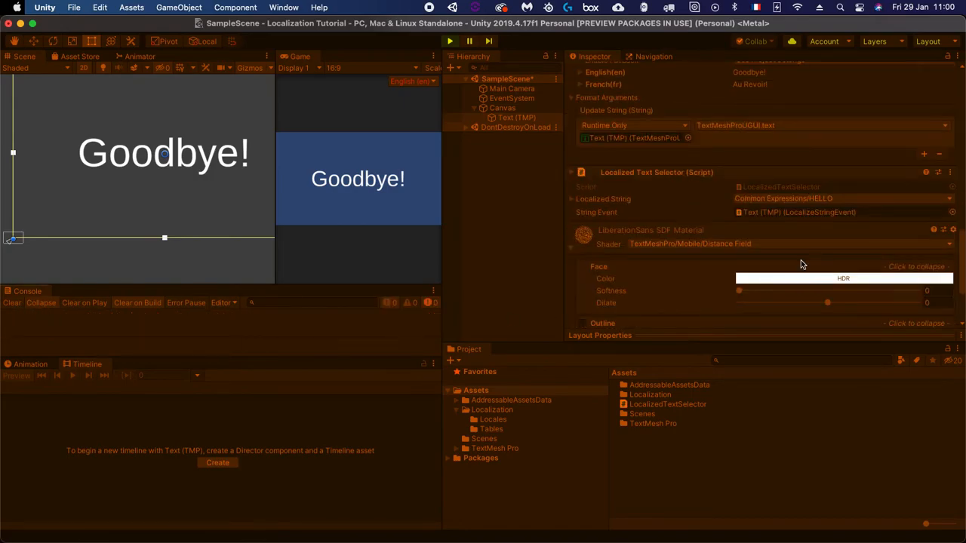
click(809, 200)
click(745, 242)
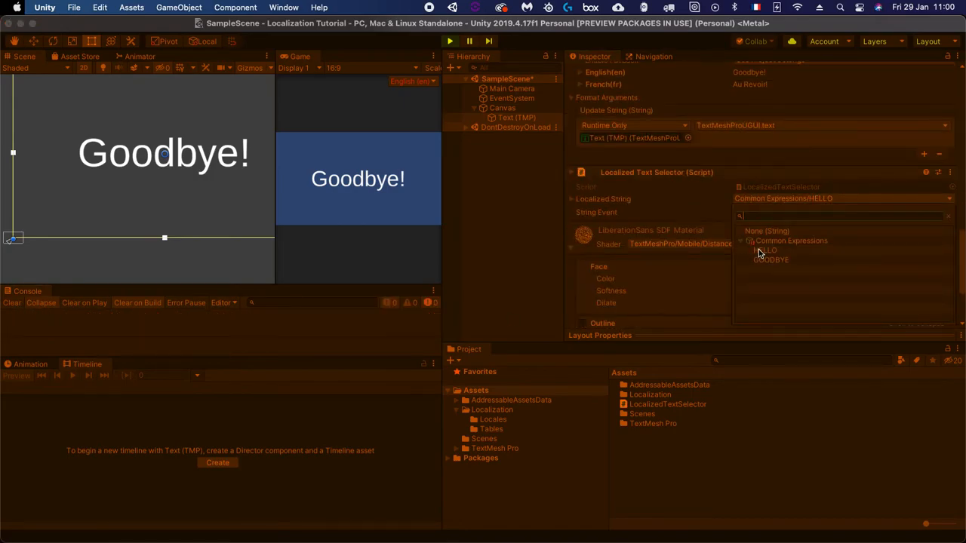
click(766, 255)
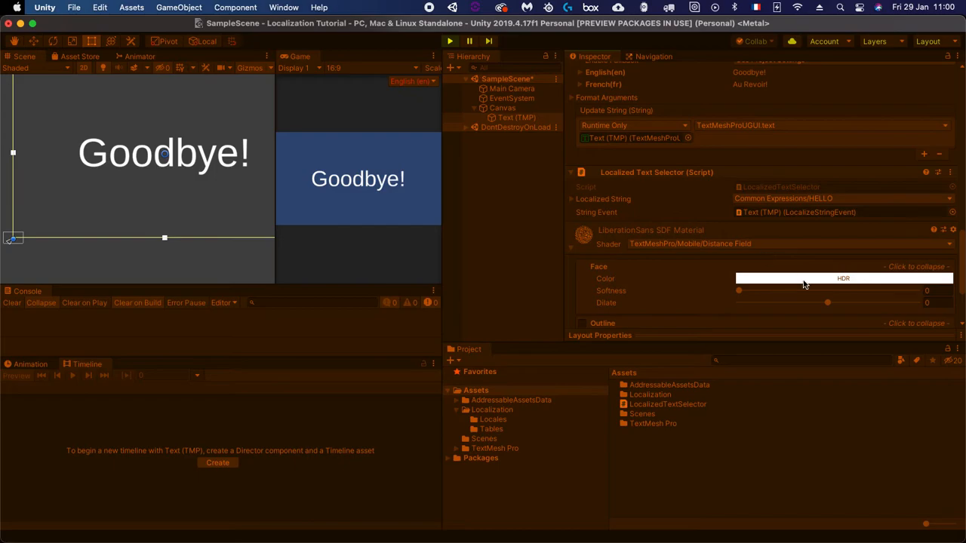
Set the Localized Text Selector's localized string to Common Expressions/GOODBYE, exit play mode and clear the console
click(794, 203)
click(747, 241)
click(782, 262)
click(449, 41)
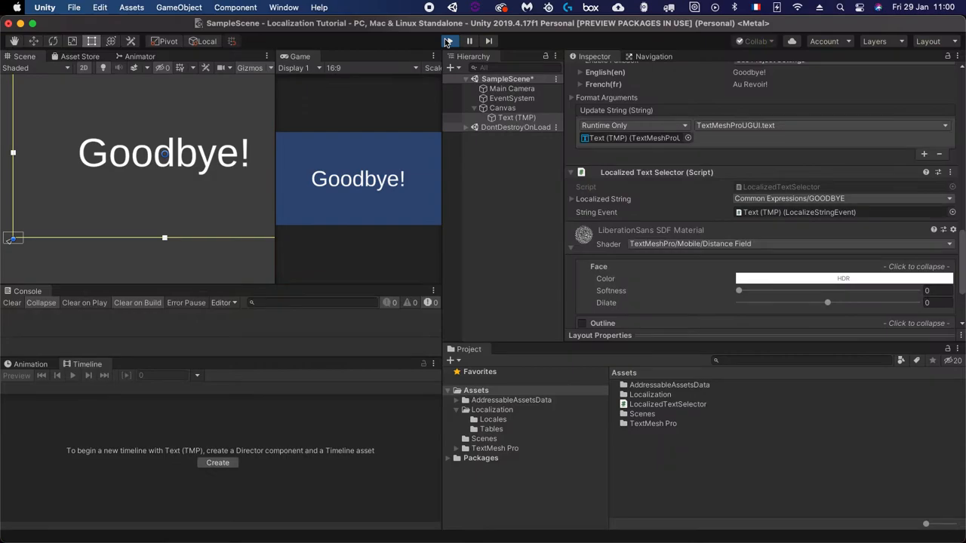
click(13, 304)
Examine the Localize String Event and Localized Text Selector components on the Text (TMP) object
scroll(655, 268, down, 5)
scroll(655, 268, up, 10)
scroll(667, 257, down, 5)
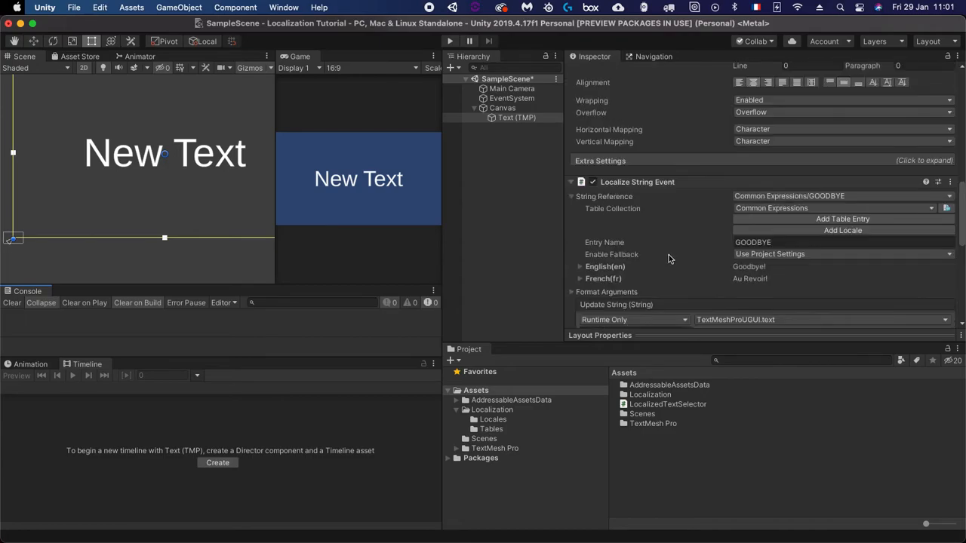
scroll(664, 255, up, 8)
scroll(671, 243, down, 9)
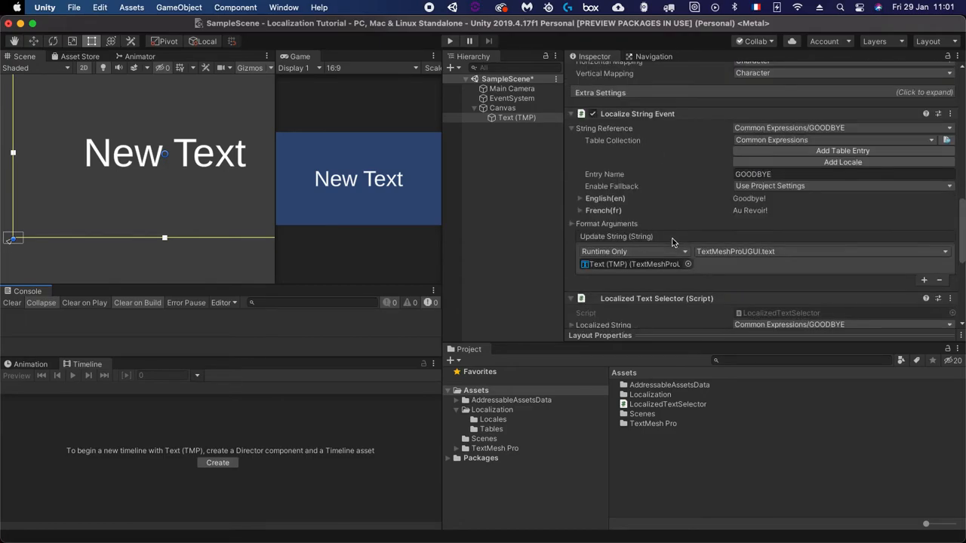
scroll(673, 242, down, 1)
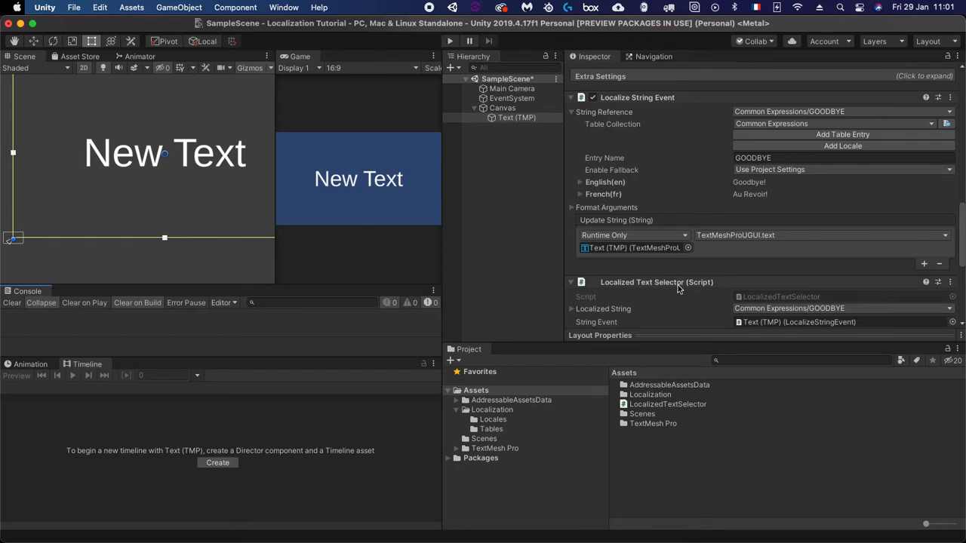
scroll(678, 290, down, 2)
Switch to JetBrains Rider and bring up the LocalizedTextSelector.cs script
key(super+Tab)
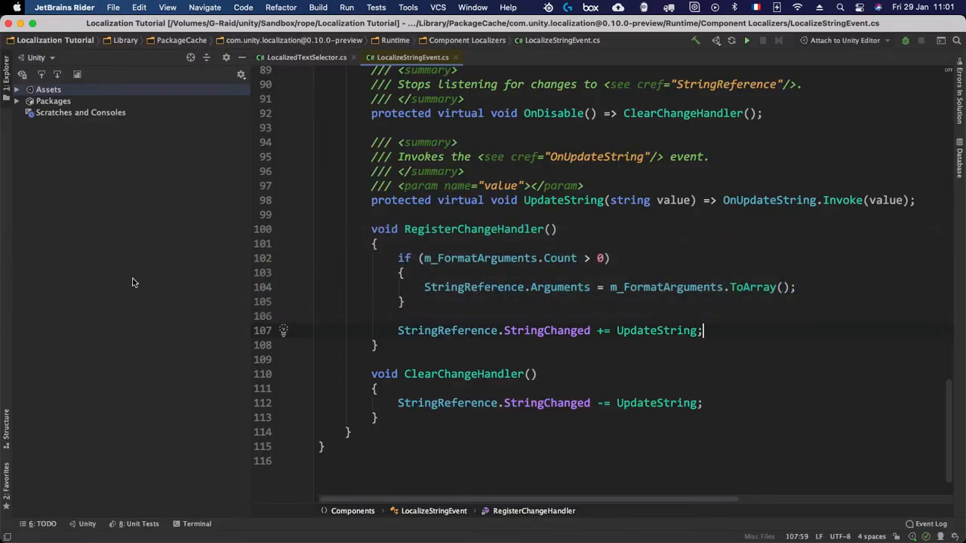
click(302, 58)
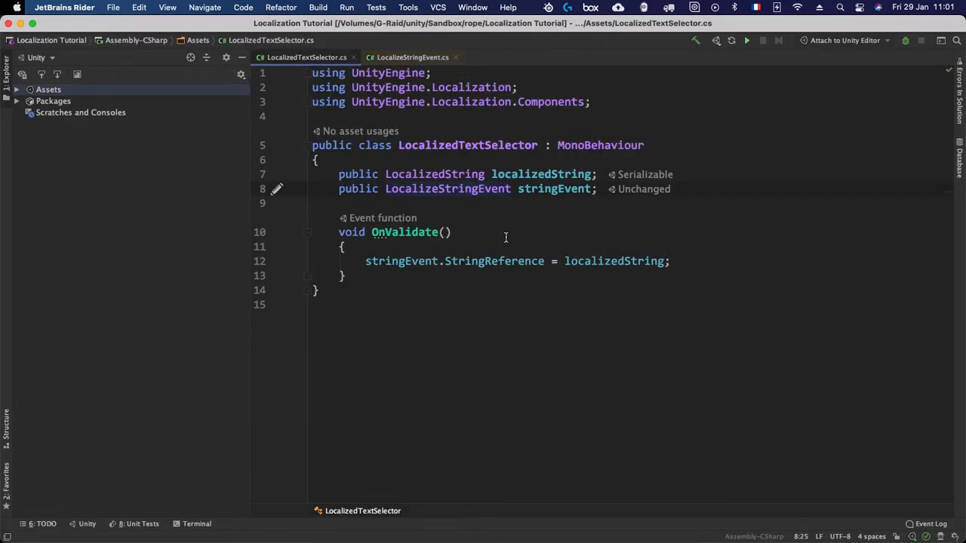
click(435, 160)
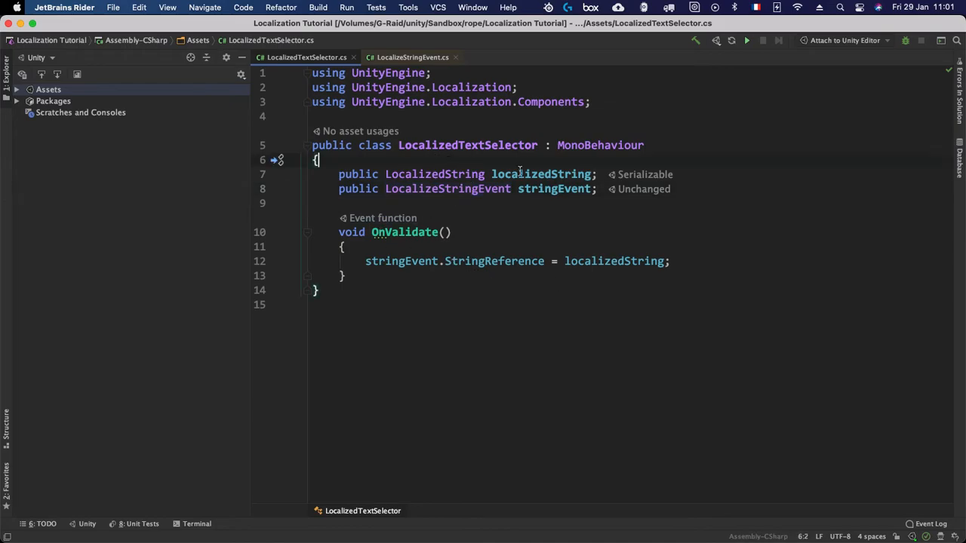
key(Right)
Declare an empty public class StringEvent deriving from UnityEvent<string> below the LocalizedTextSelector class
click(401, 293)
key(Return)
key(Return)
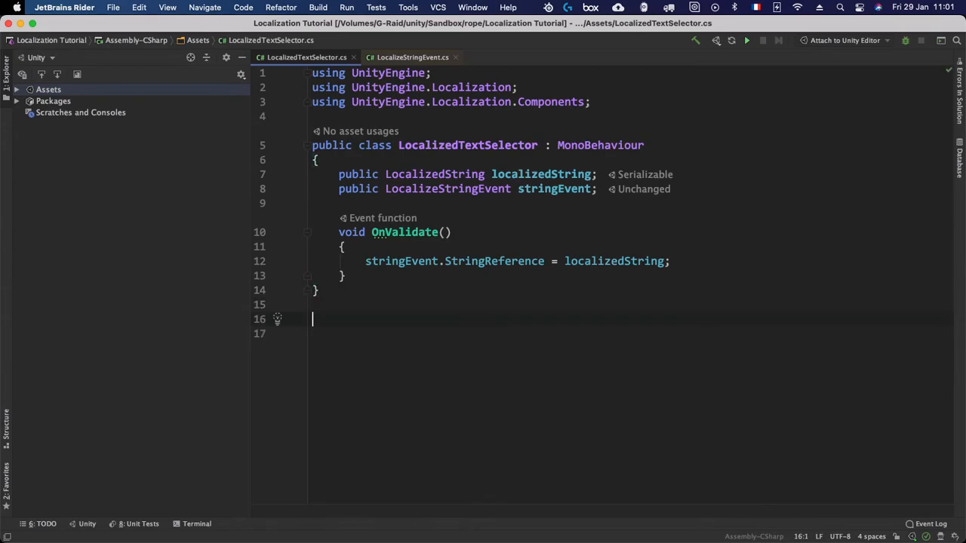
text(public class)
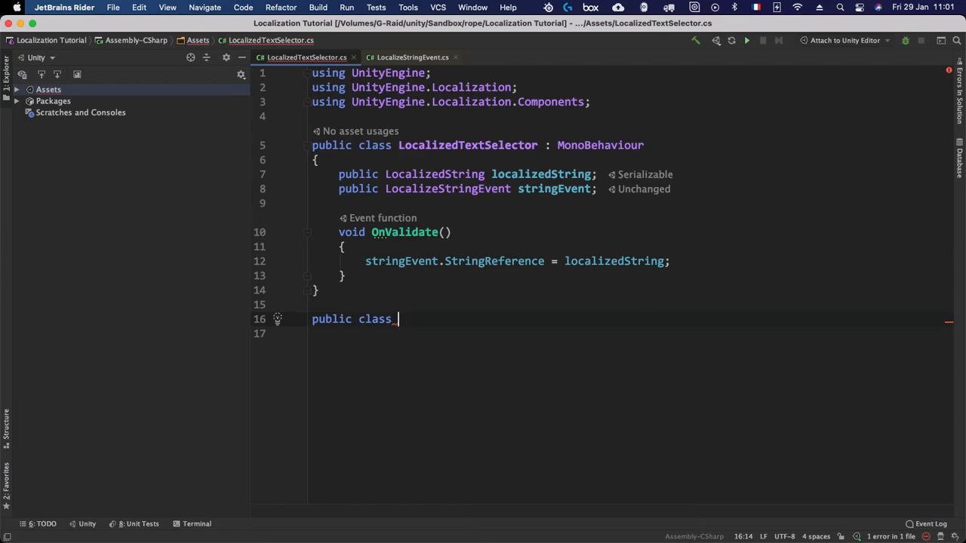
text(StringEvent : )
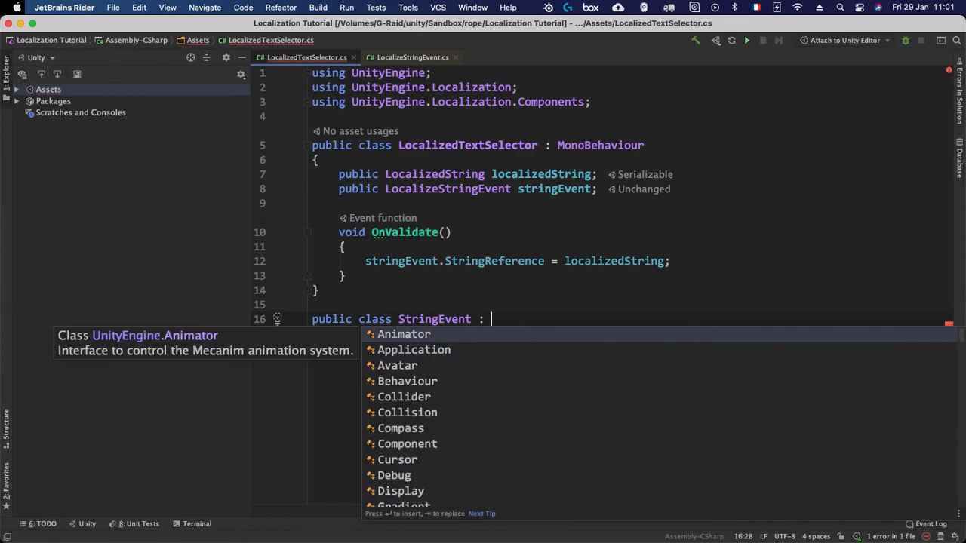
text(UnityEvent)
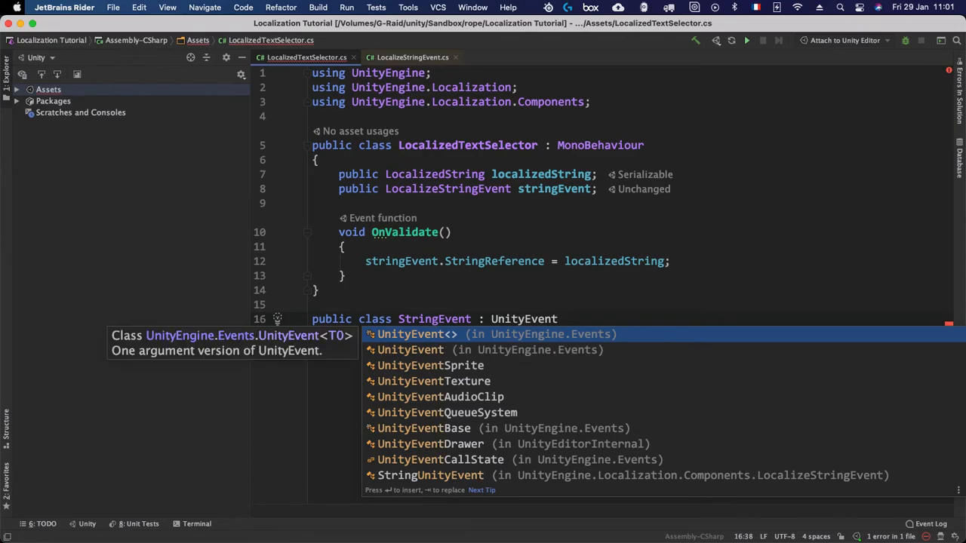
key(Escape)
text(<s)
key(Escape)
text(tring>)
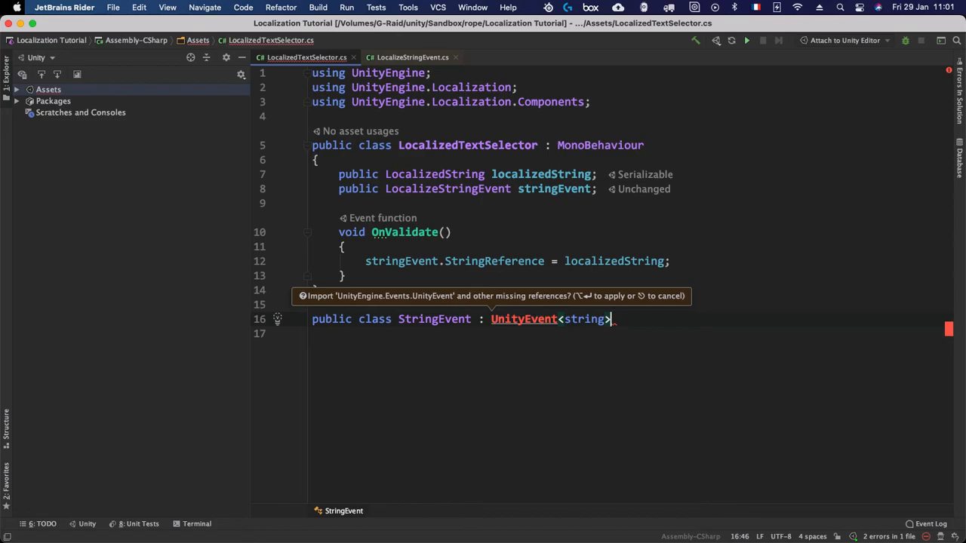
text({ })
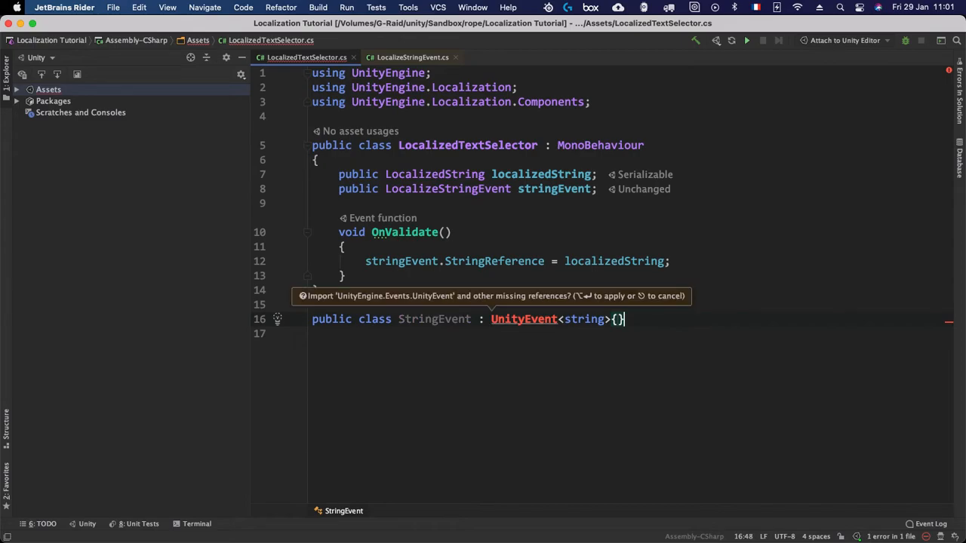
text(;)
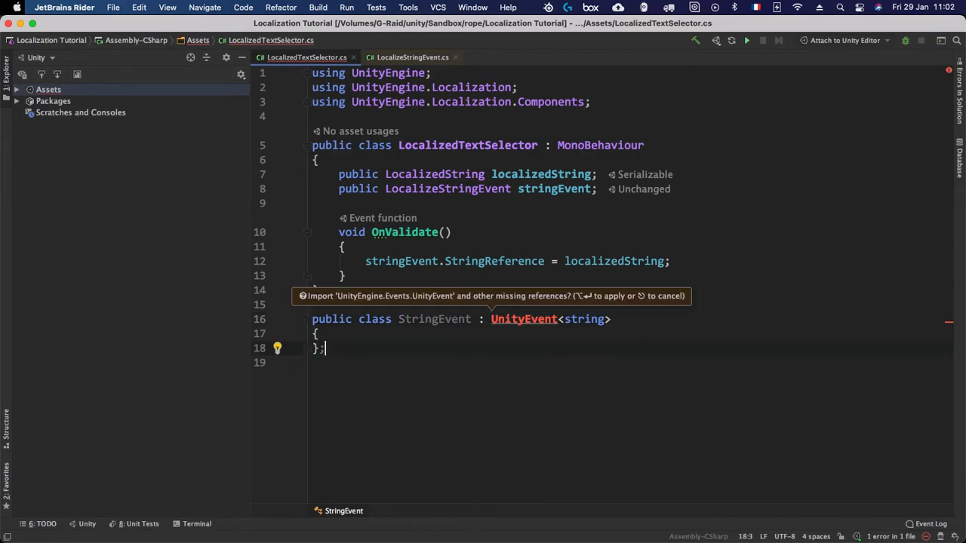
key(Return)
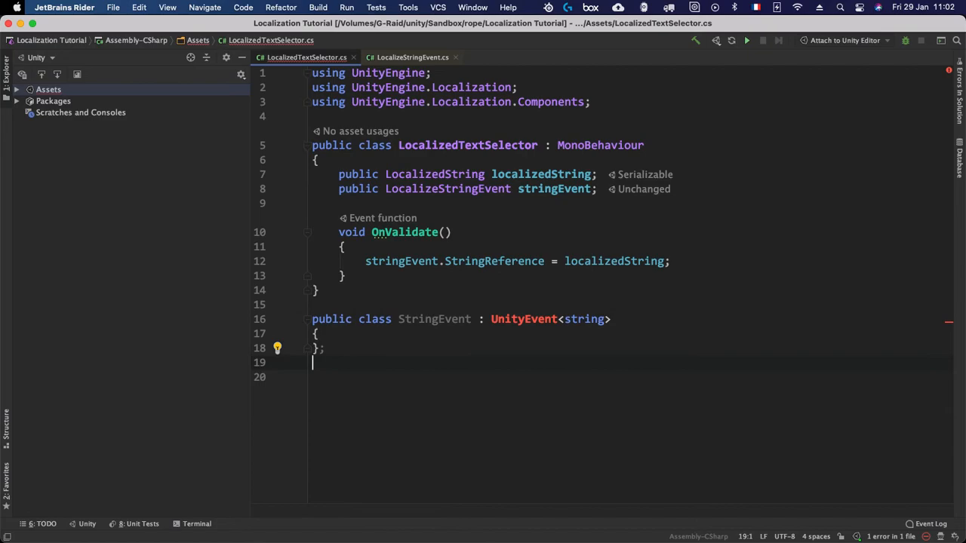
Import the missing UnityEngine.Events reference for the unresolved UnityEvent type
click(504, 319)
key(alt+Return)
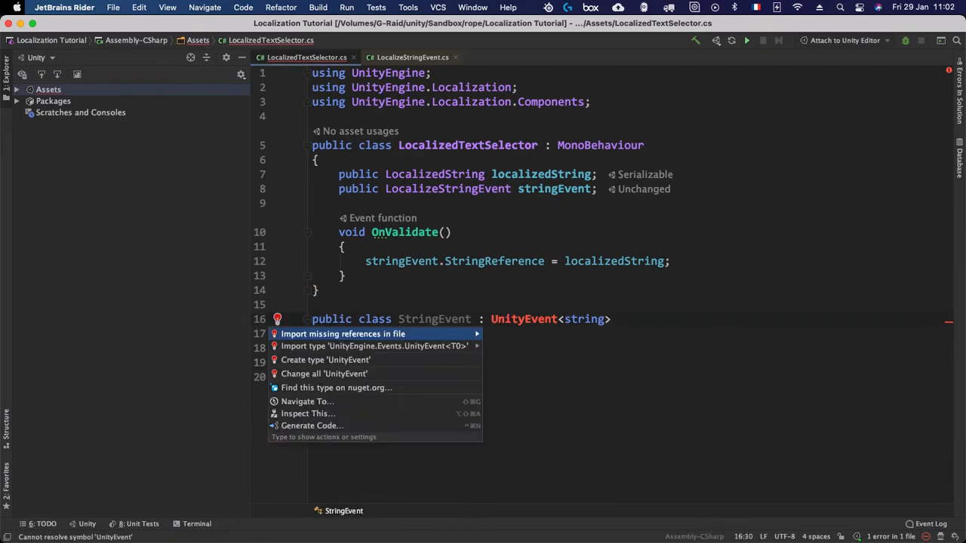
key(Return)
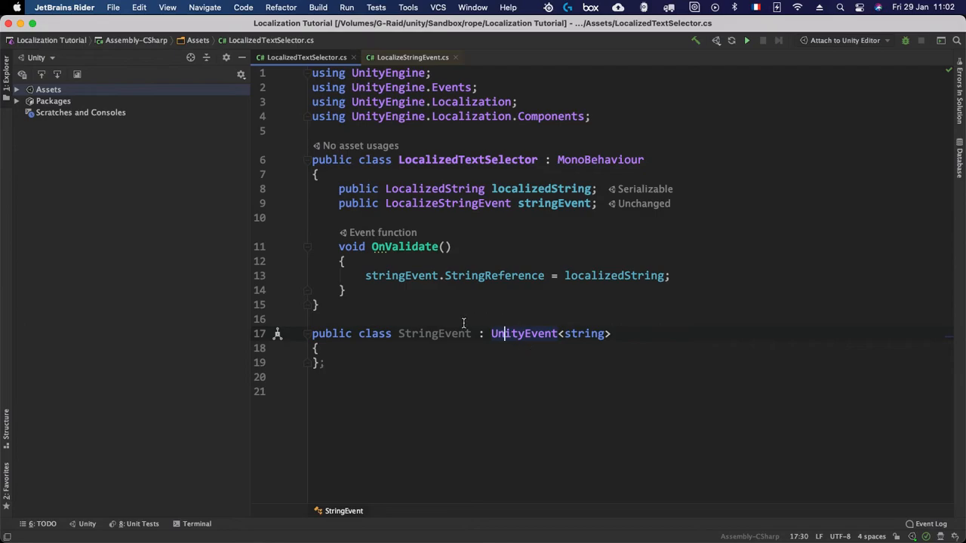
Mark the StringEvent class with the [Serializable] attribute, using the System version
click(431, 334)
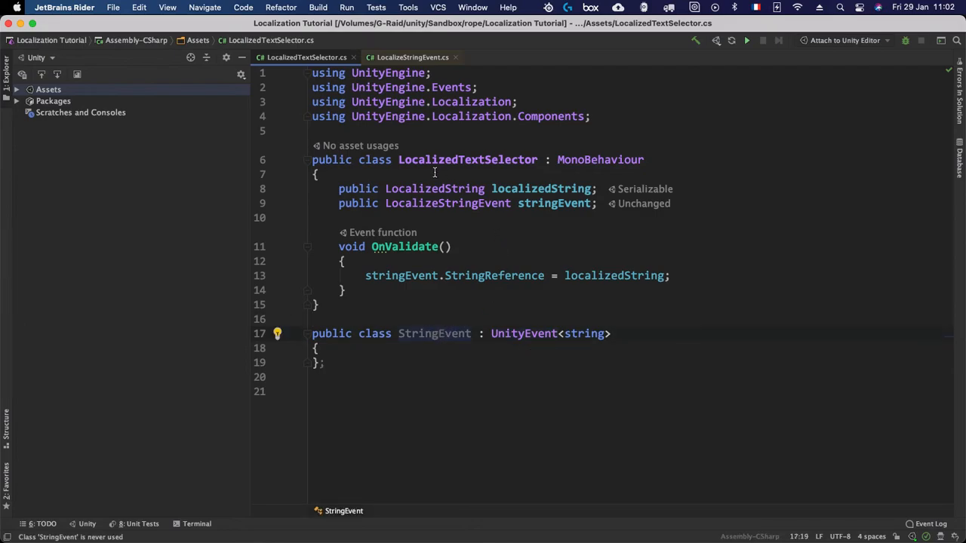
click(380, 319)
key(Return)
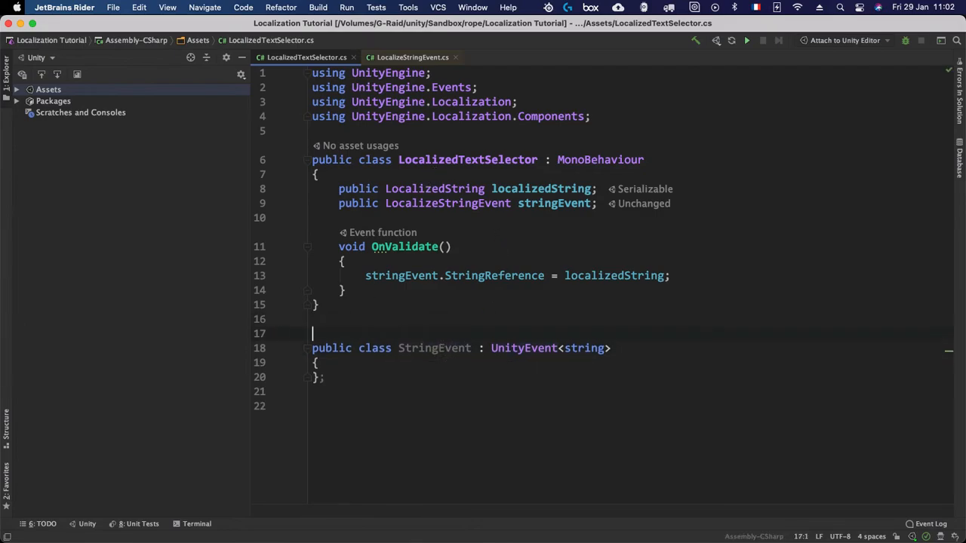
text([Seri)
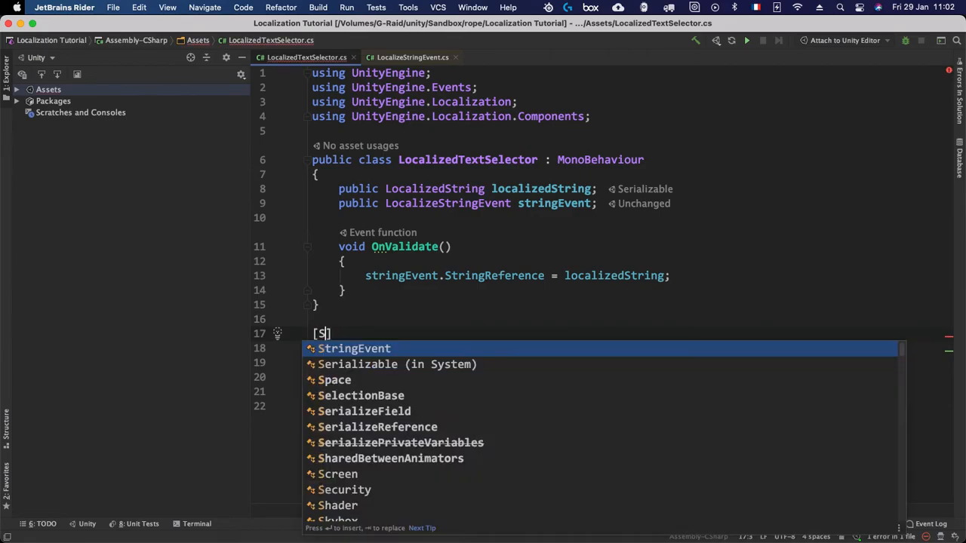
key(Return)
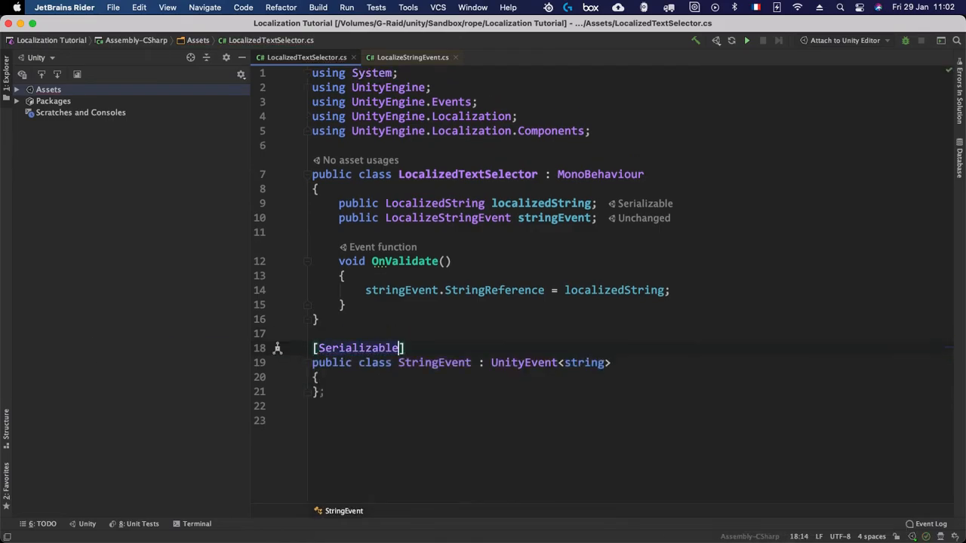
Replace the stringEvent field with a public StringEvent field named onChange
click(598, 204)
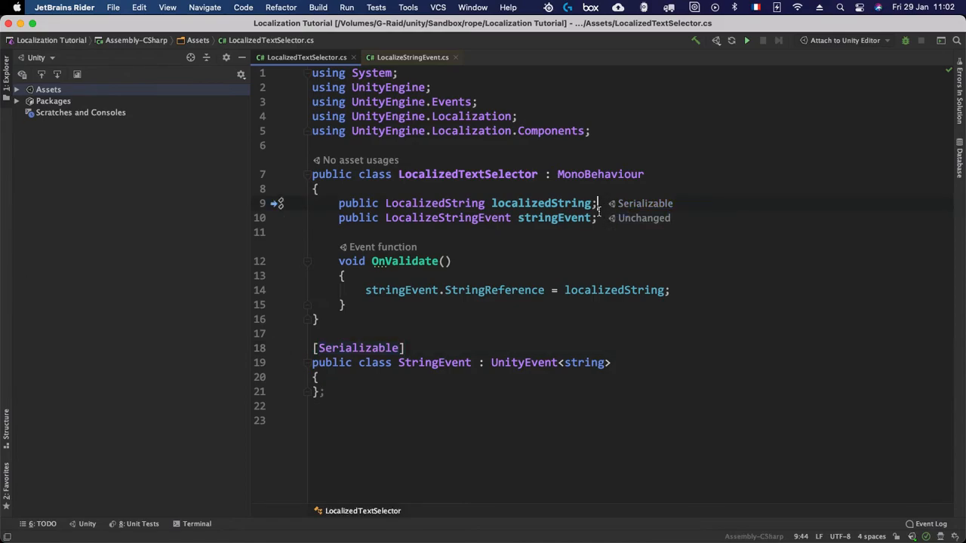
key(Right)
key(shift+Down)
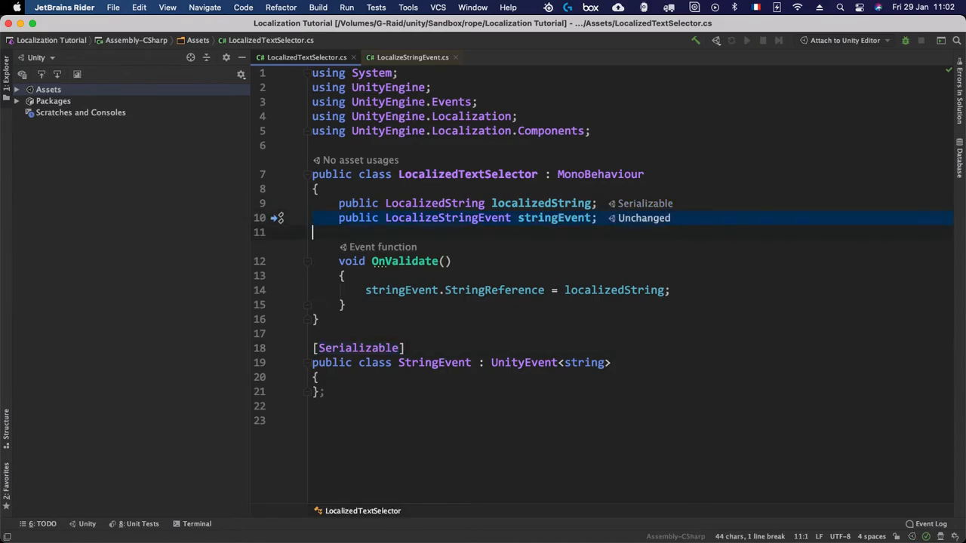
key(super+x)
key(Return)
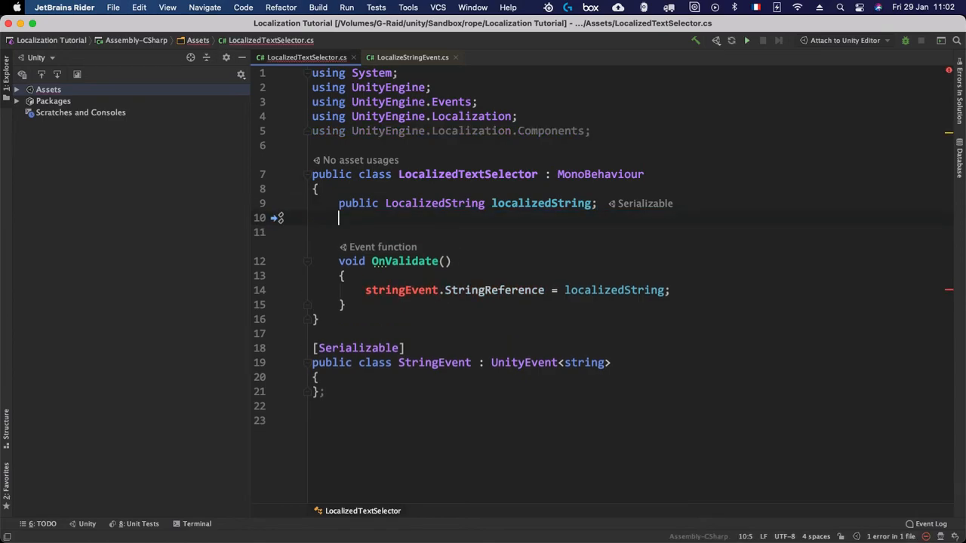
text(public String)
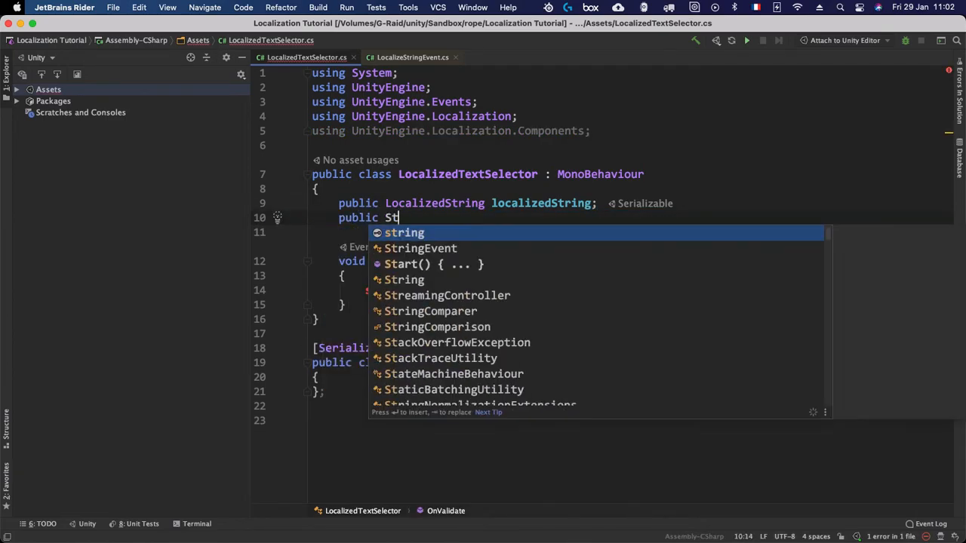
key(Down)
key(Down)
key(Return)
text(on)
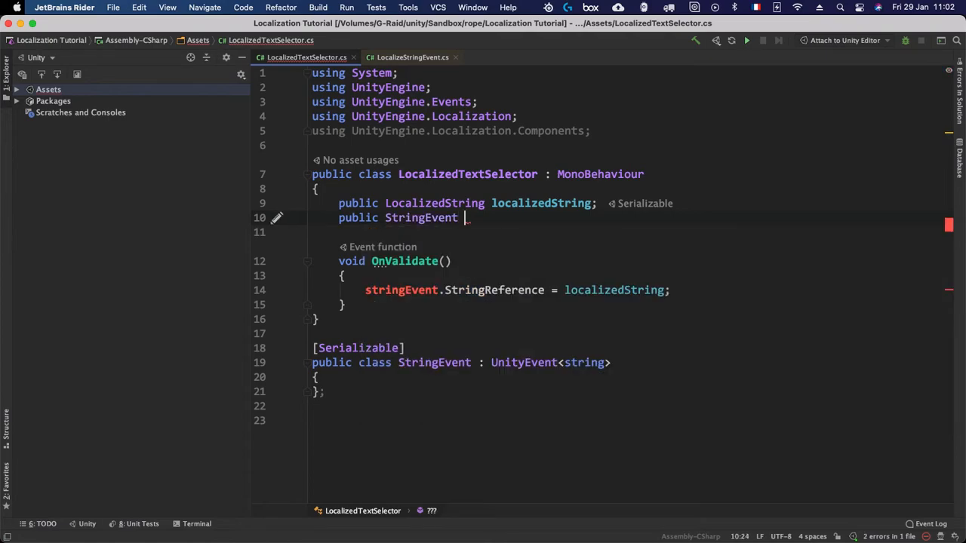
text(Change;)
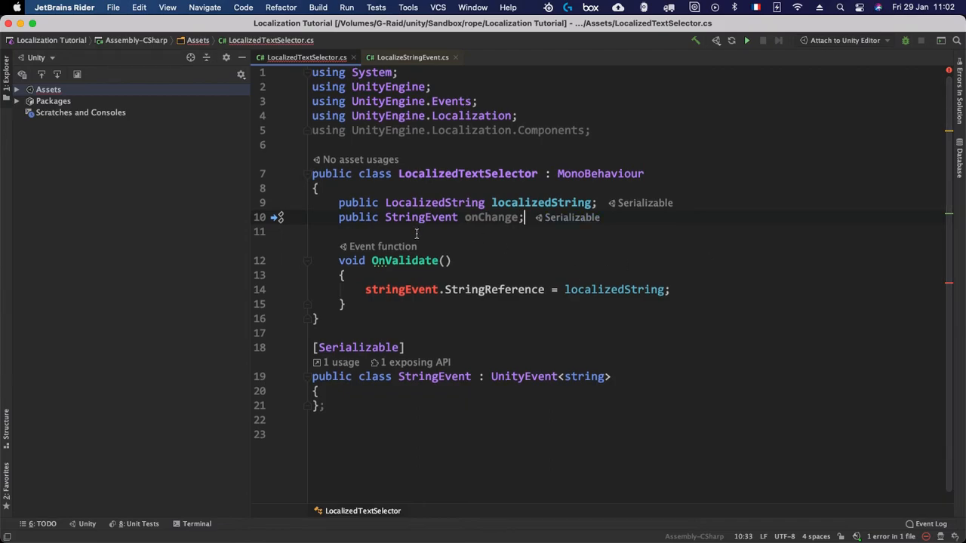
Delete the unused UnityEngine.Localization.Components using directive
triple_click(536, 127)
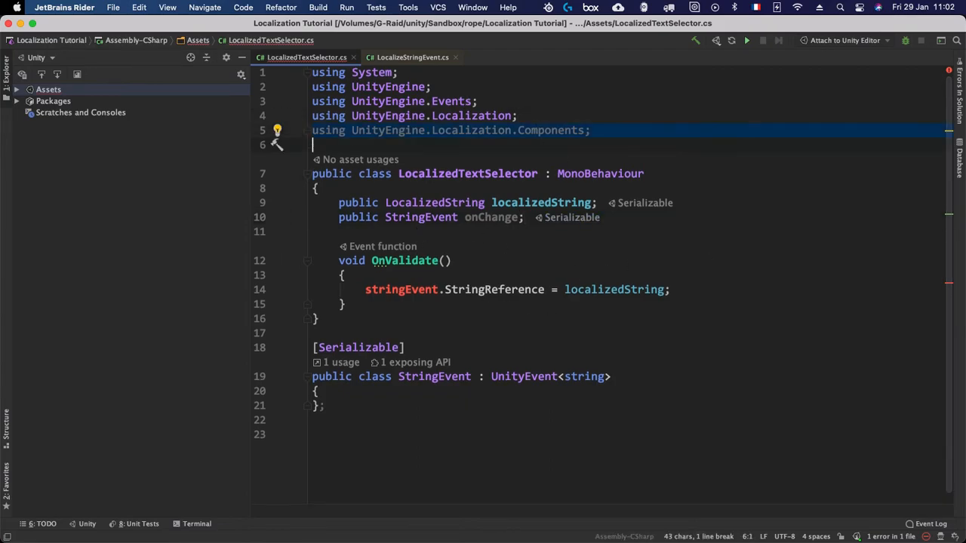
key(BackSpace)
click(601, 190)
key(Return)
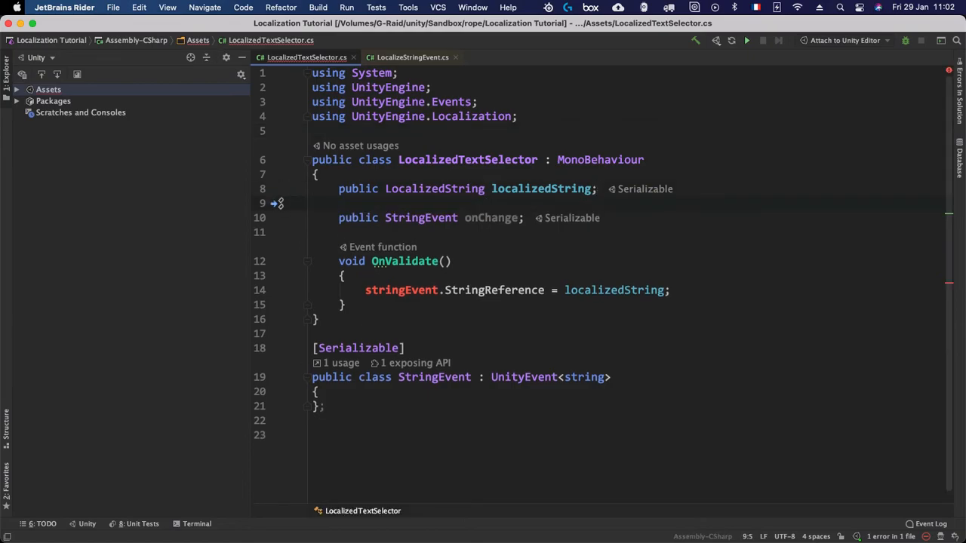
key(Down)
key(shift+Up)
key(BackSpace)
Declare a private string field named _text below the onChange field
key(End)
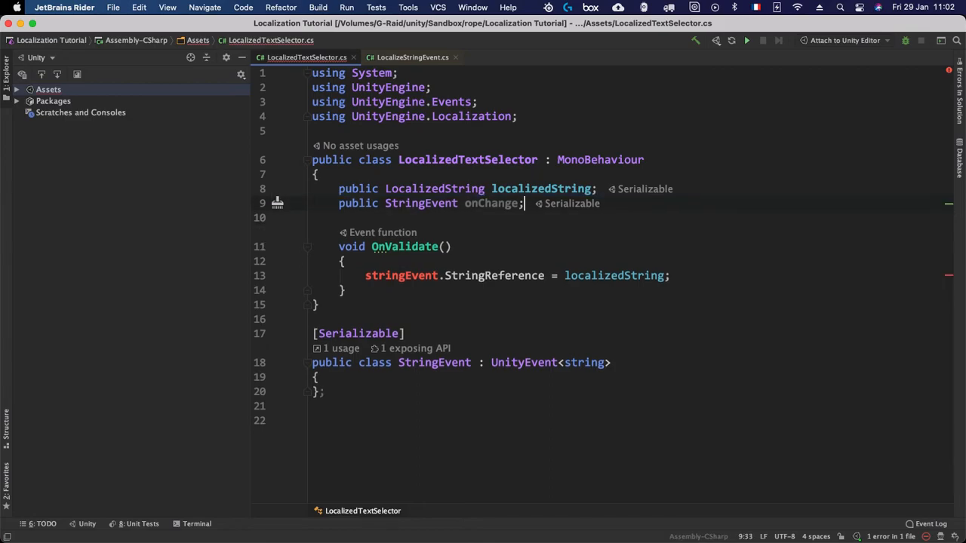
key(Return)
text(private stri)
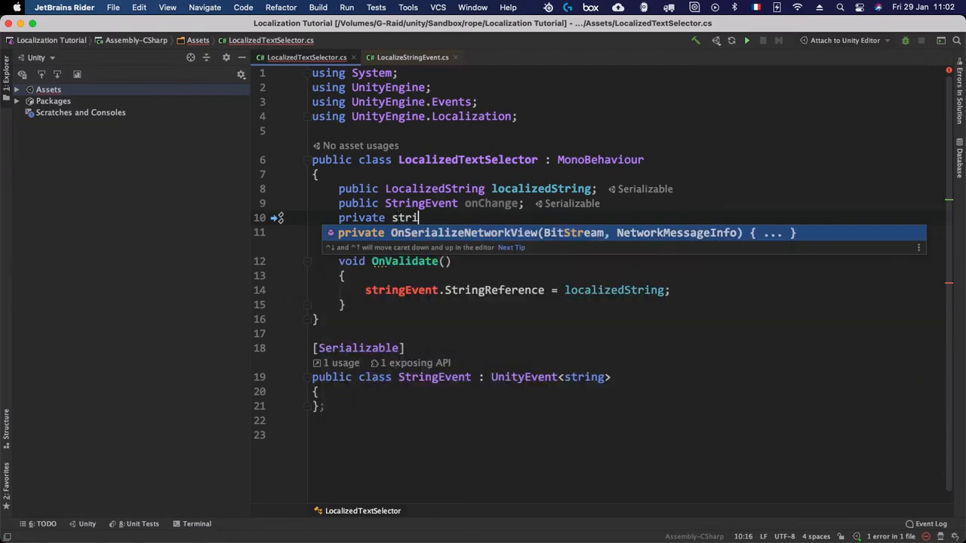
text(ng _text;)
key(Down)
key(Down)
key(Down)
key(Down)
key(Up)
key(Up)
key(Up)
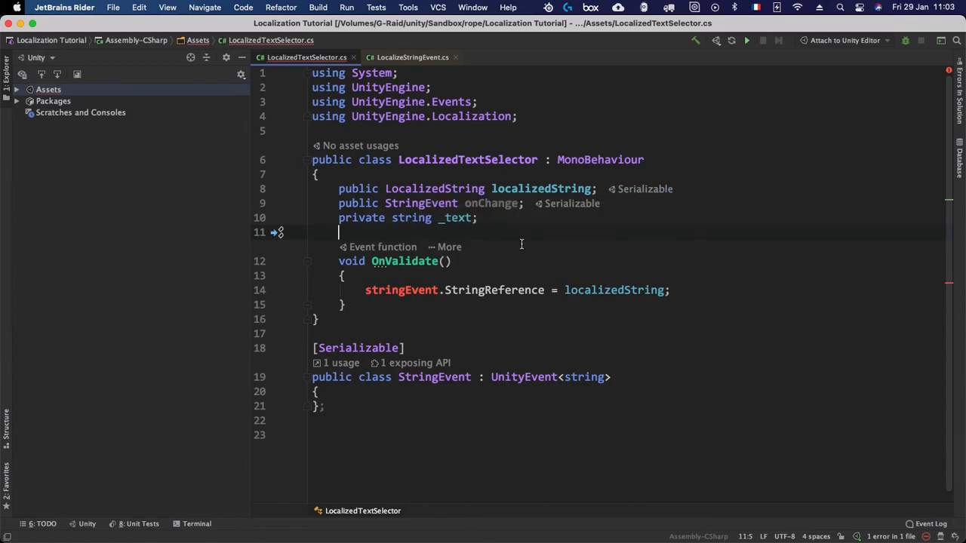
Insert a private OnEnable method stub between the _text field and the OnValidate method
key(Return)
key(Return)
key(Up)
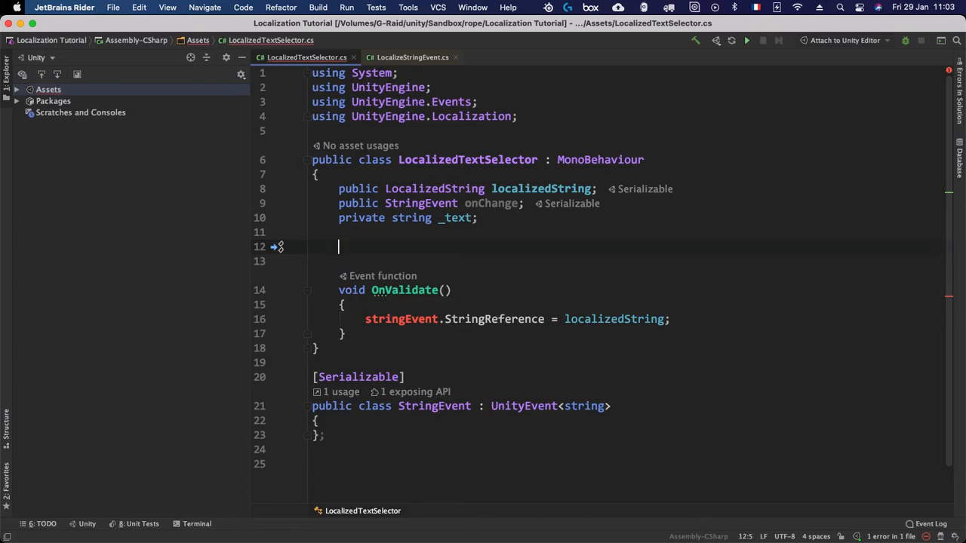
text(void OnE)
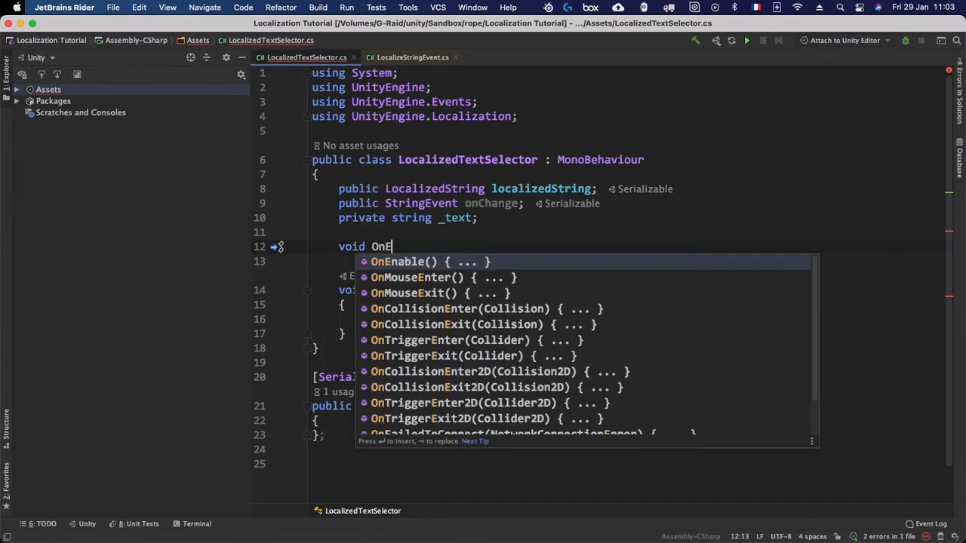
key(Return)
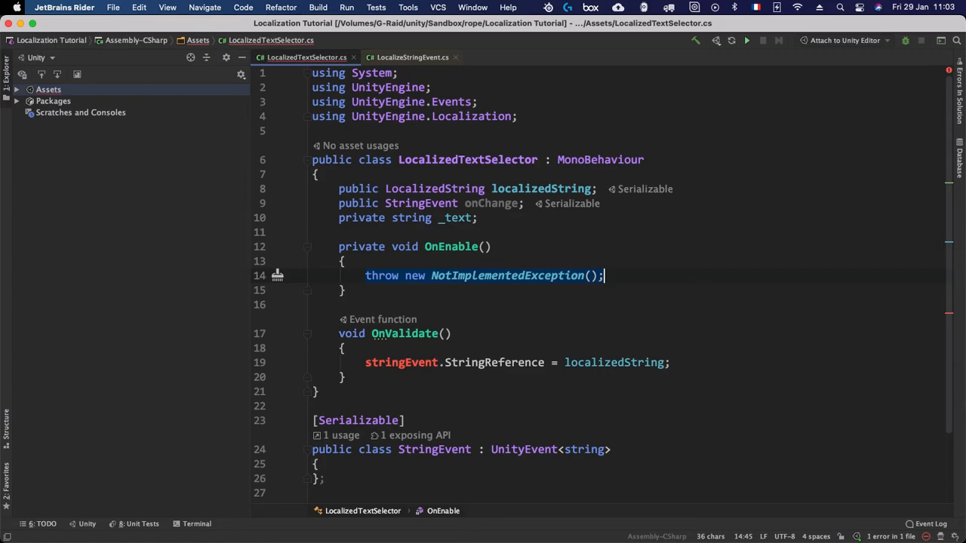
Replace the exception line in OnEnable with a subscription of UpdateLocalizedText to localizedString.StringChanged using +=
key(BackSpace)
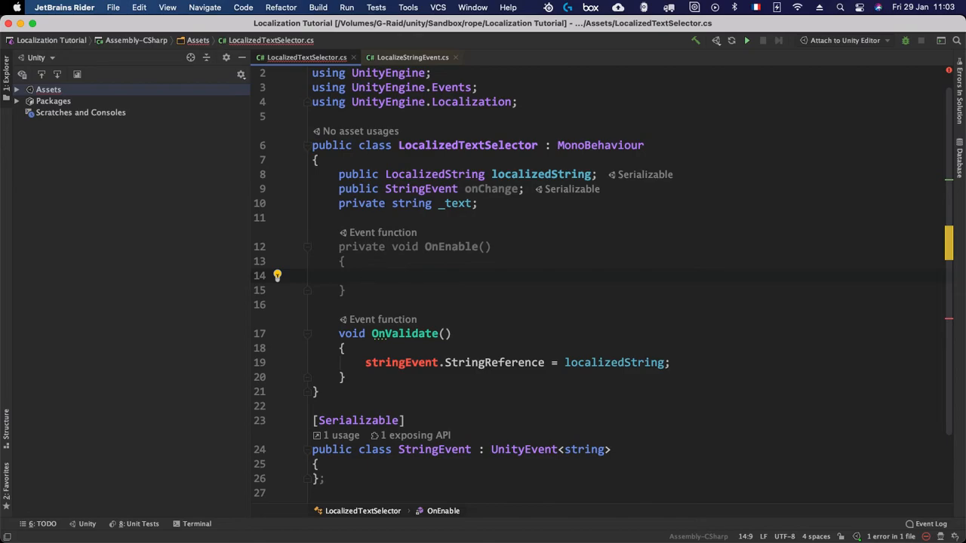
text(lo)
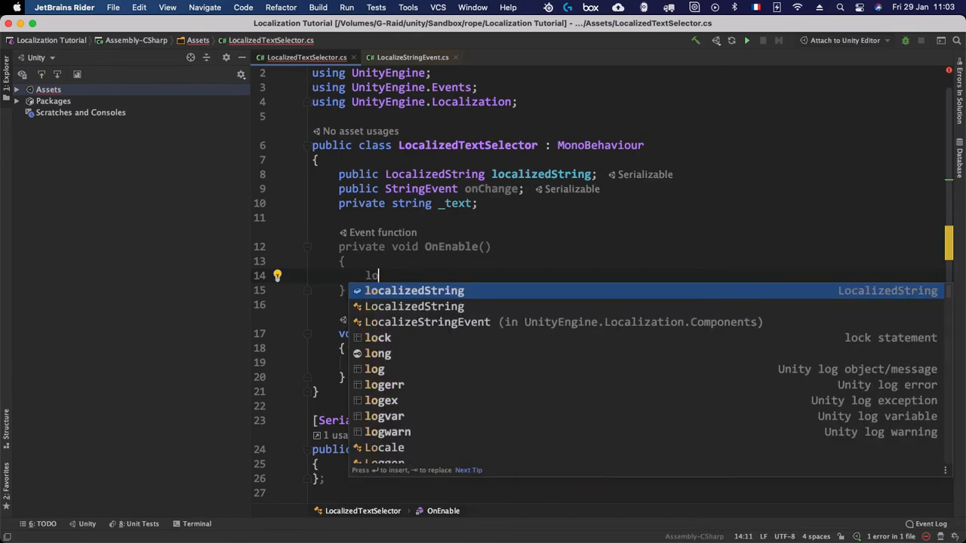
key(Return)
text(.)
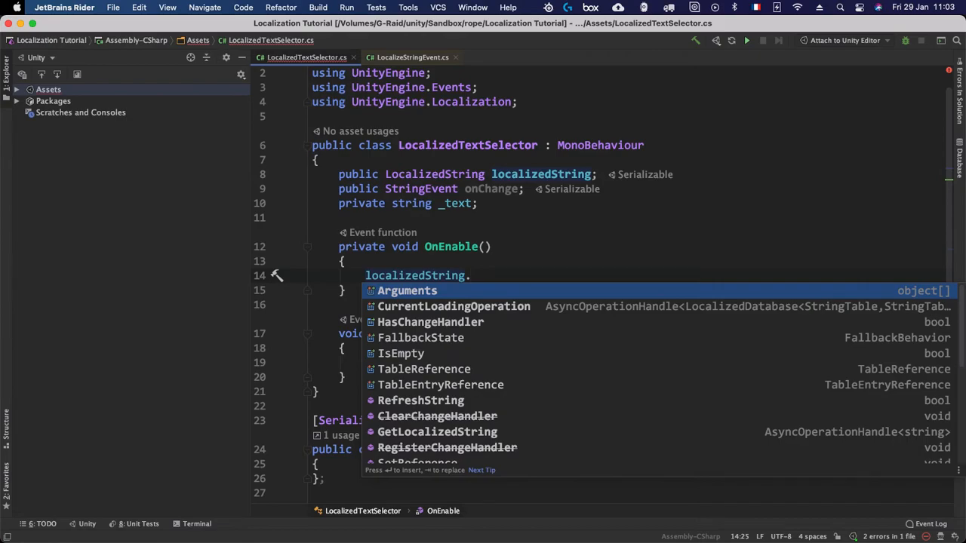
text(S)
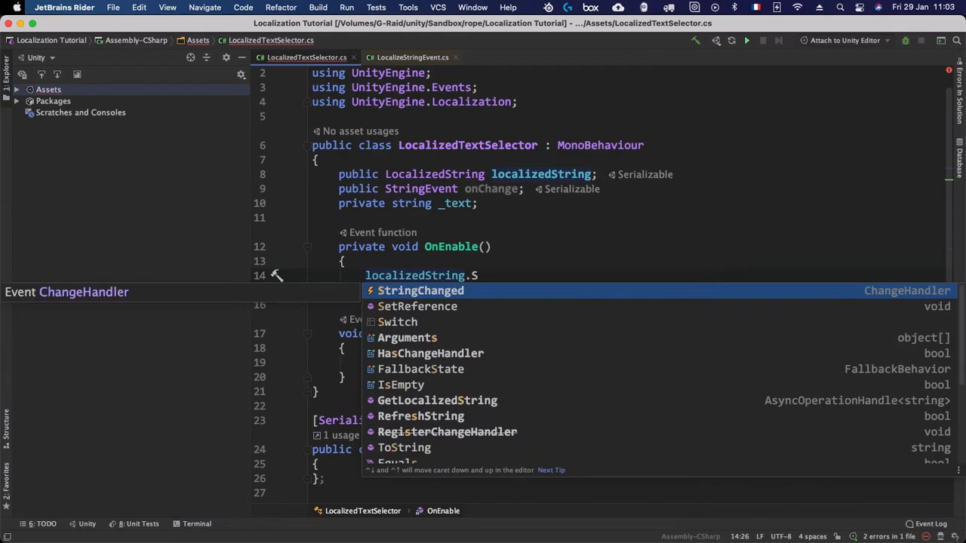
key(Return)
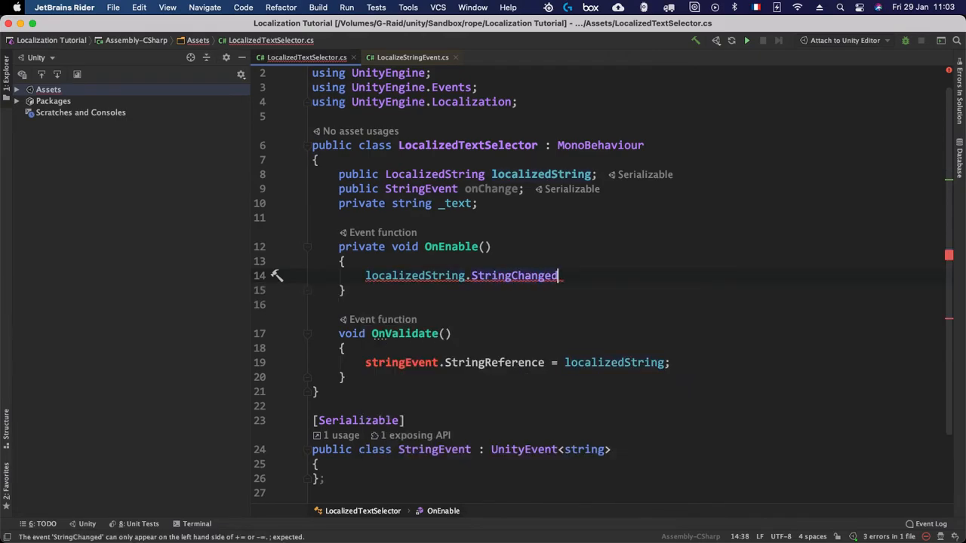
text(+=)
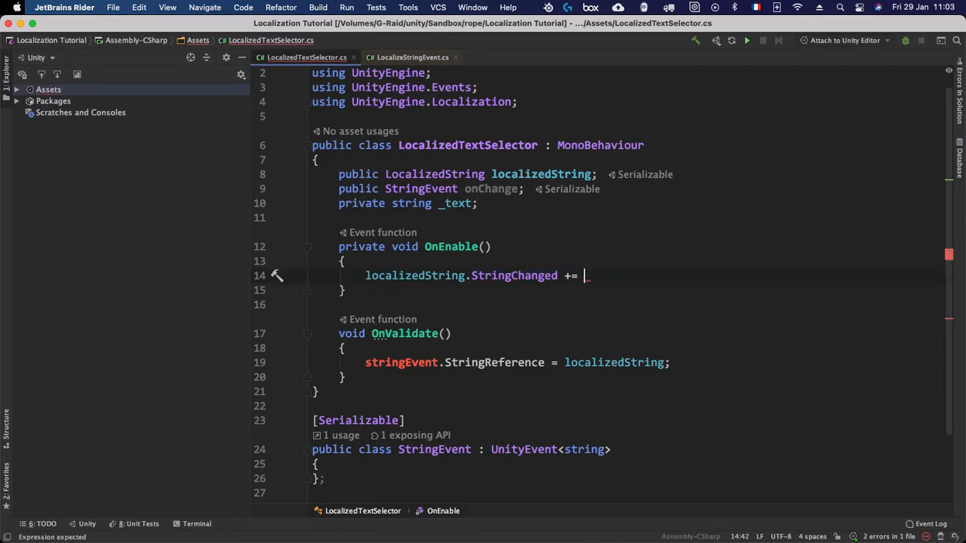
text( Updat)
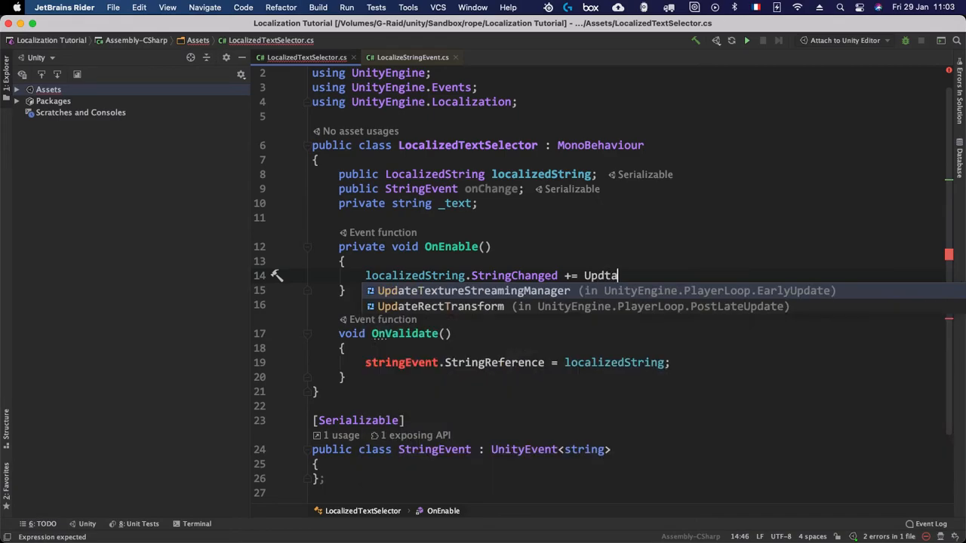
text(e)
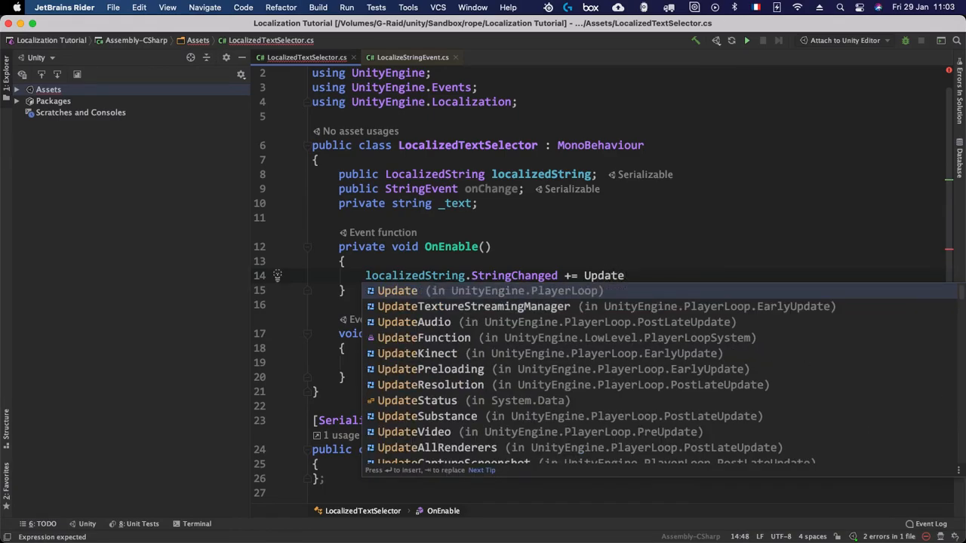
text(LocalizedText;)
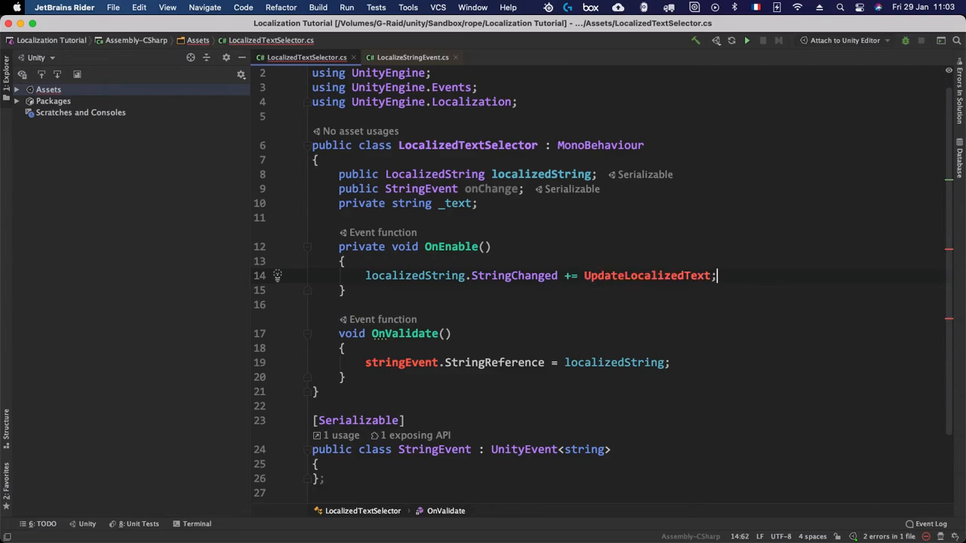
Add an empty void UpdateLocalizedText method taking a string parameter named newText between OnEnable and OnValidate
key(Left)
key(Left)
key(Left)
key(Down)
key(Down)
key(Return)
key(Return)
key(Up)
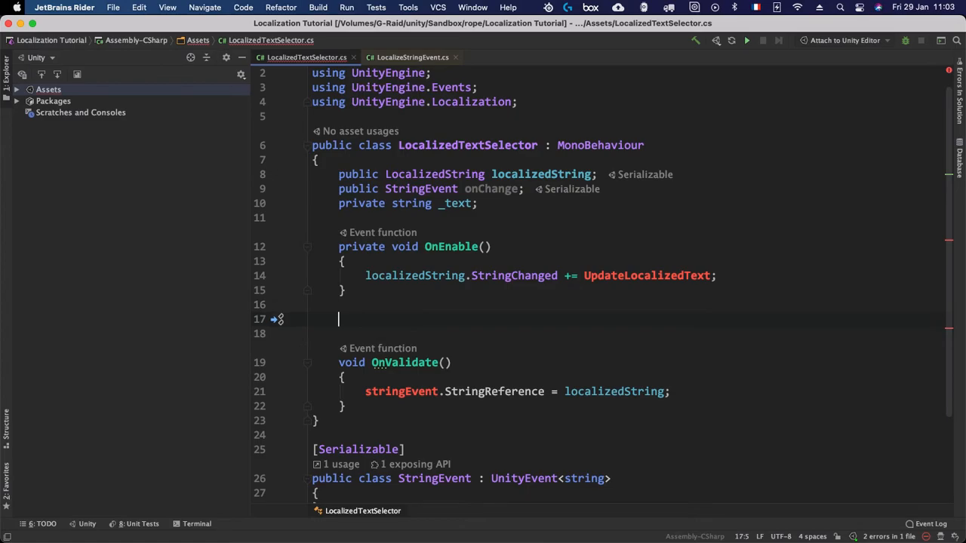
text(void)
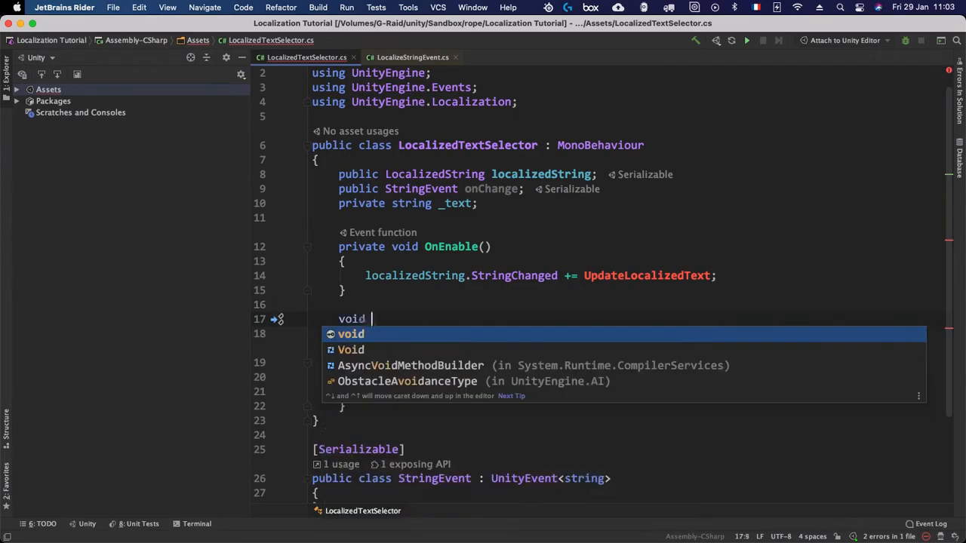
text( UpdateLocaliz)
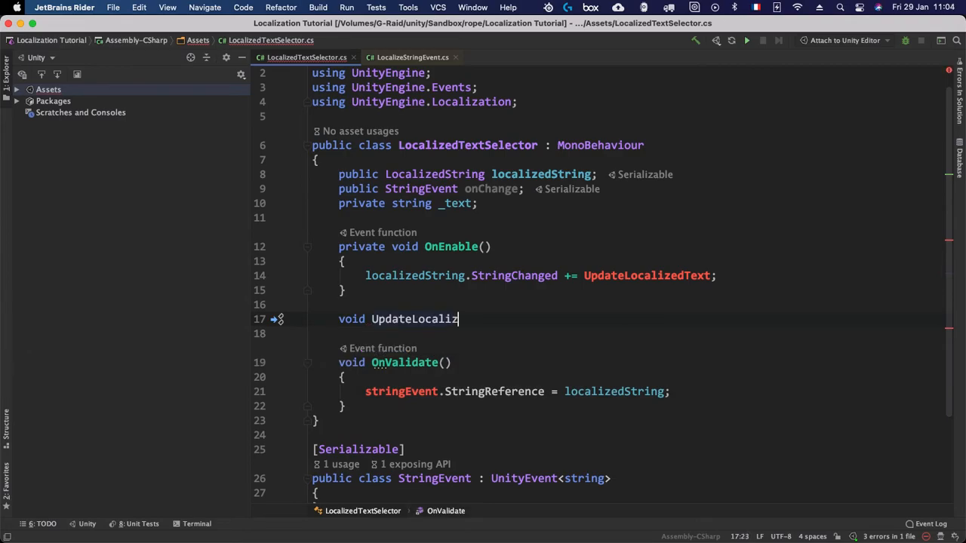
text(edText)
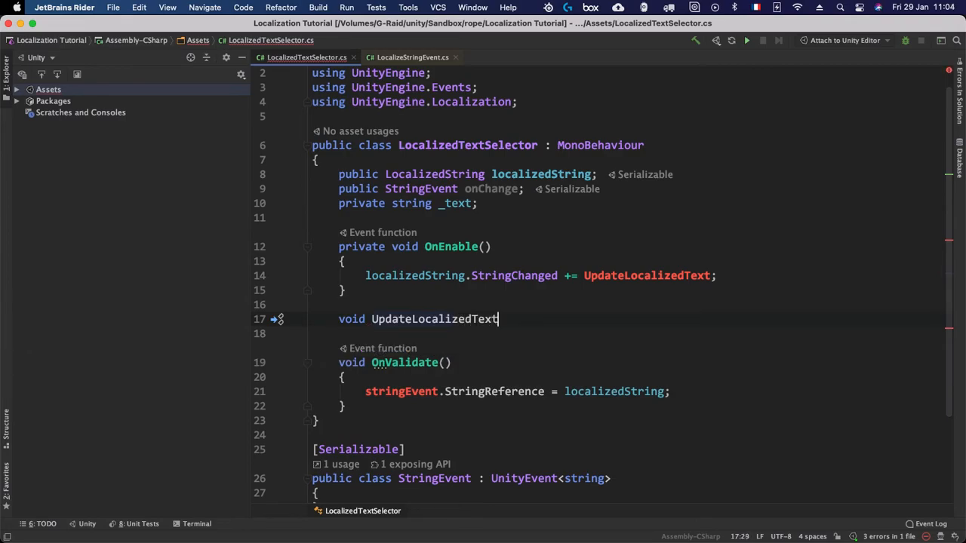
text(()
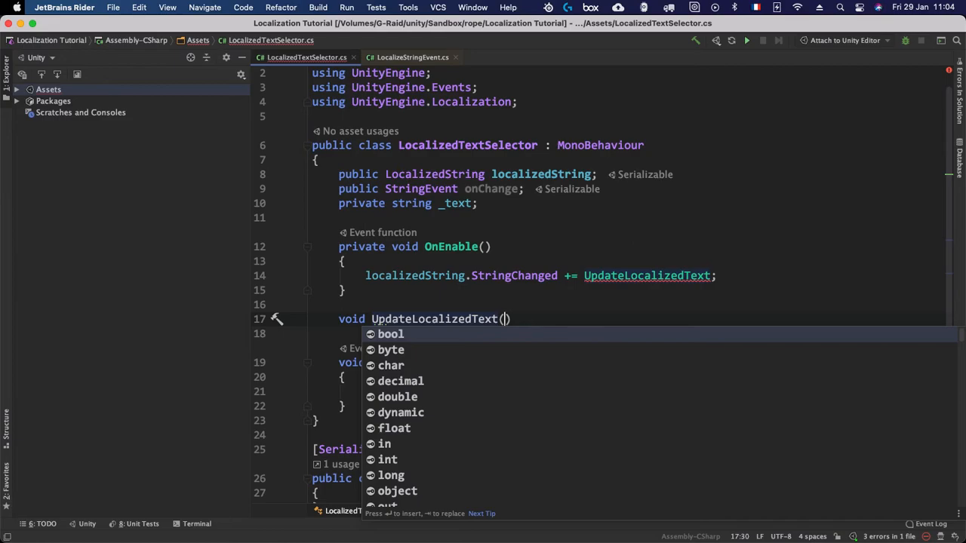
text(string )
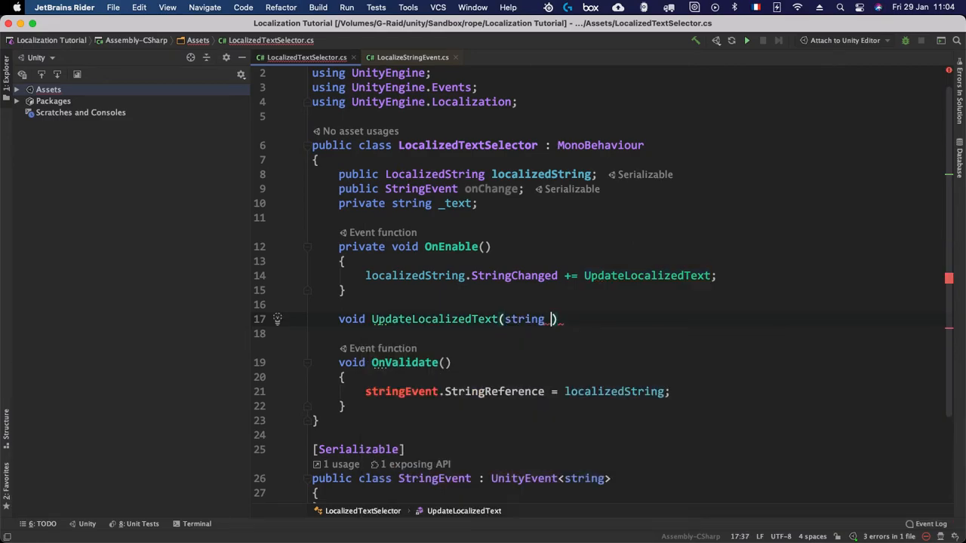
text(newText)
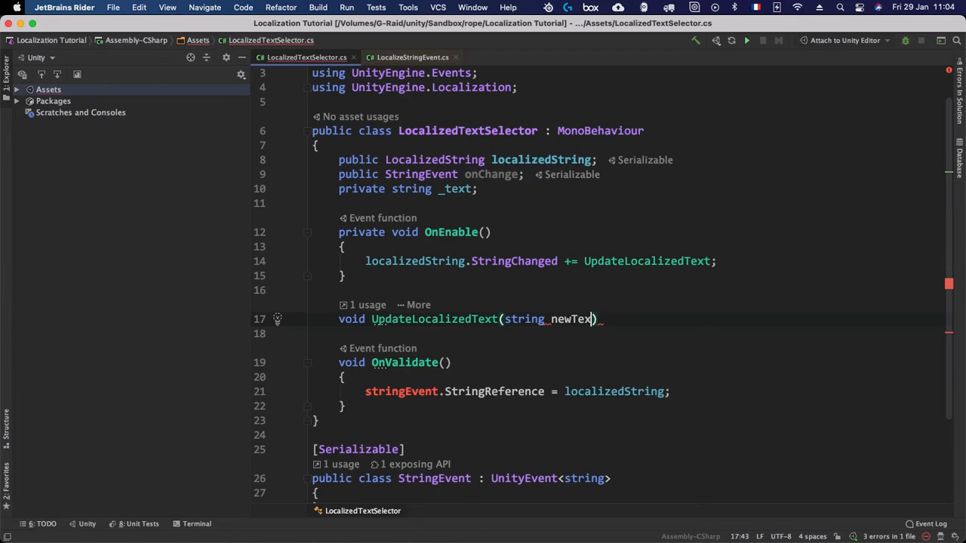
key(Down)
text({)
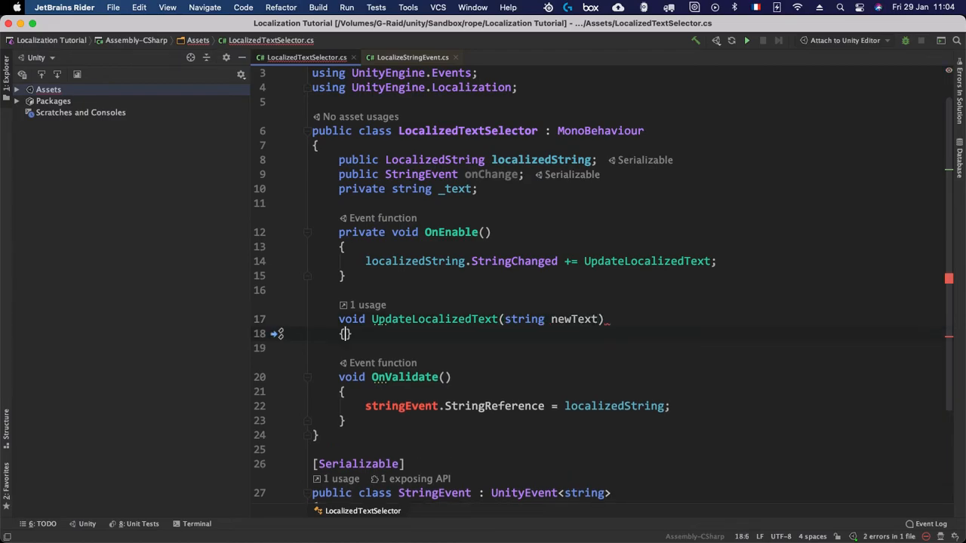
key(Return)
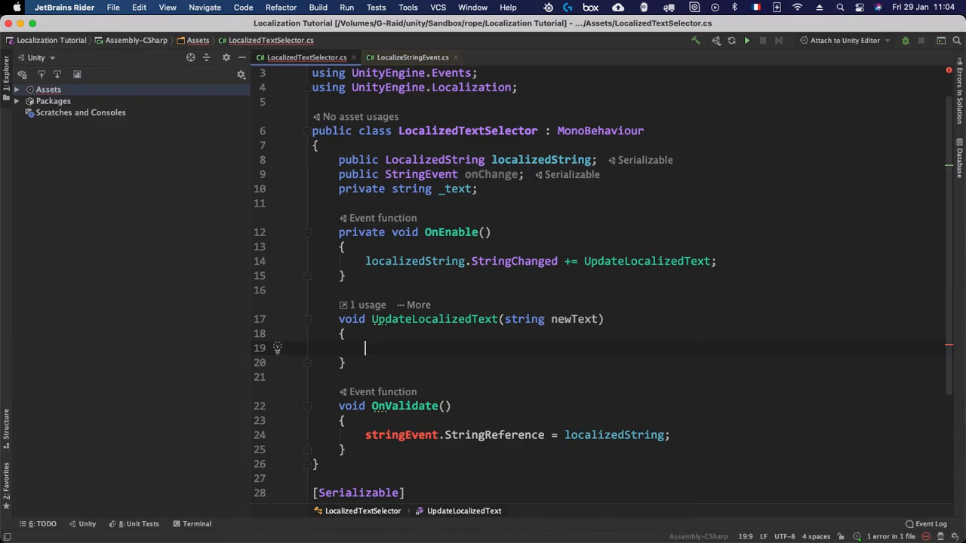
Assign newText to the _text field in the UpdateLocalizedText body
text(_)
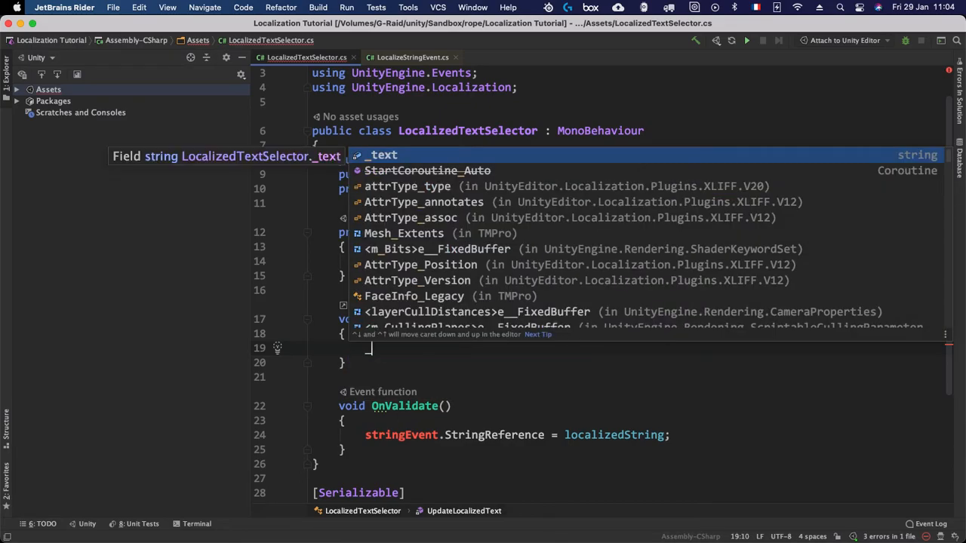
key(Return)
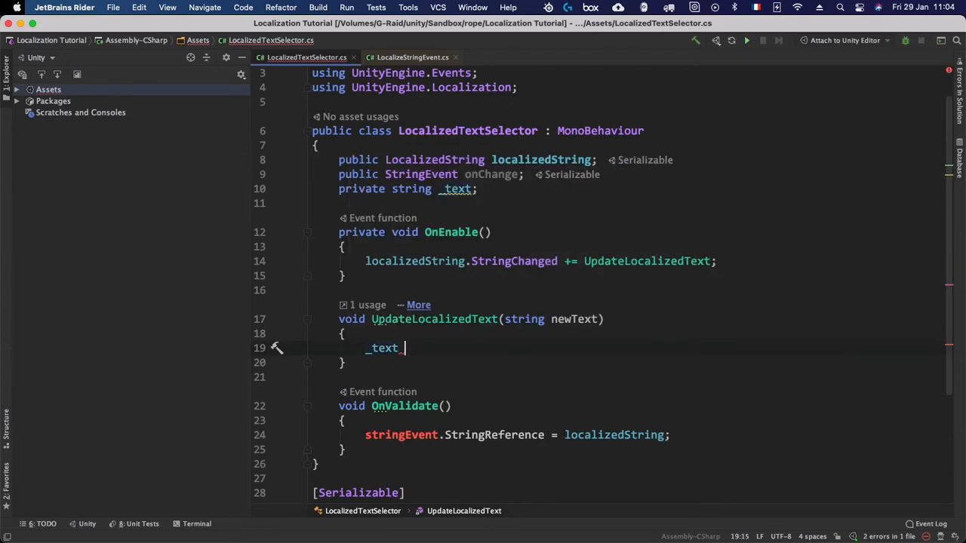
text(= ne)
key(Return)
text(;)
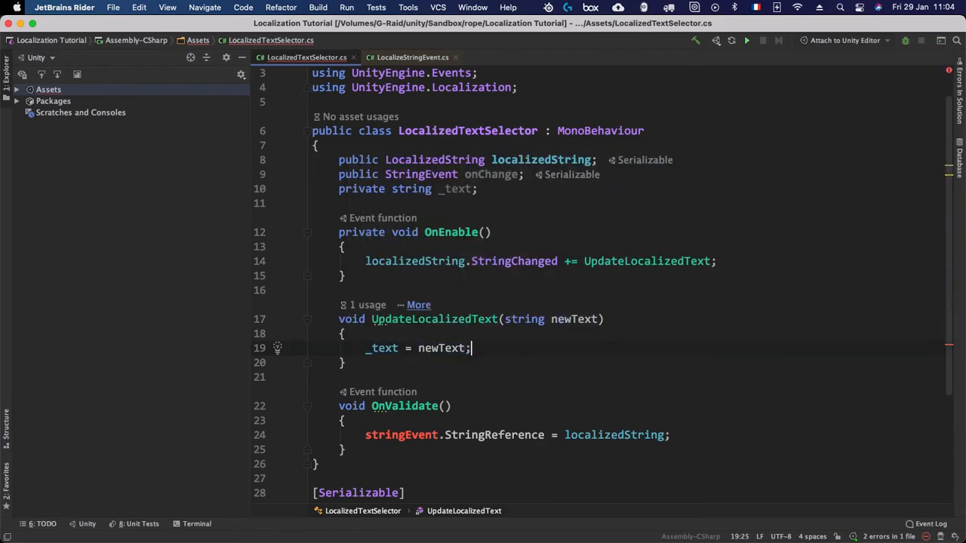
Add a line below the _text assignment that calls onChange.Invoke with _text as its argument
key(Return)
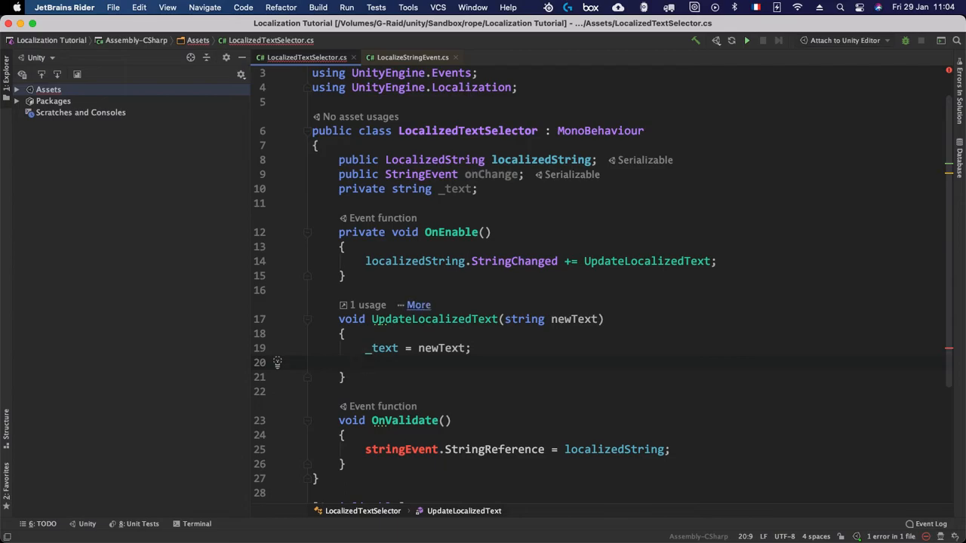
text(onC)
key(Return)
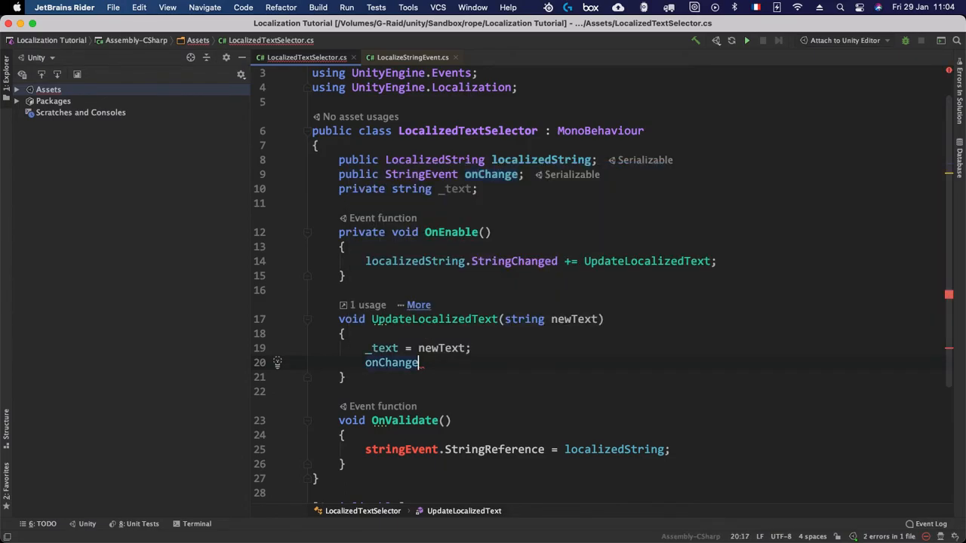
text(.)
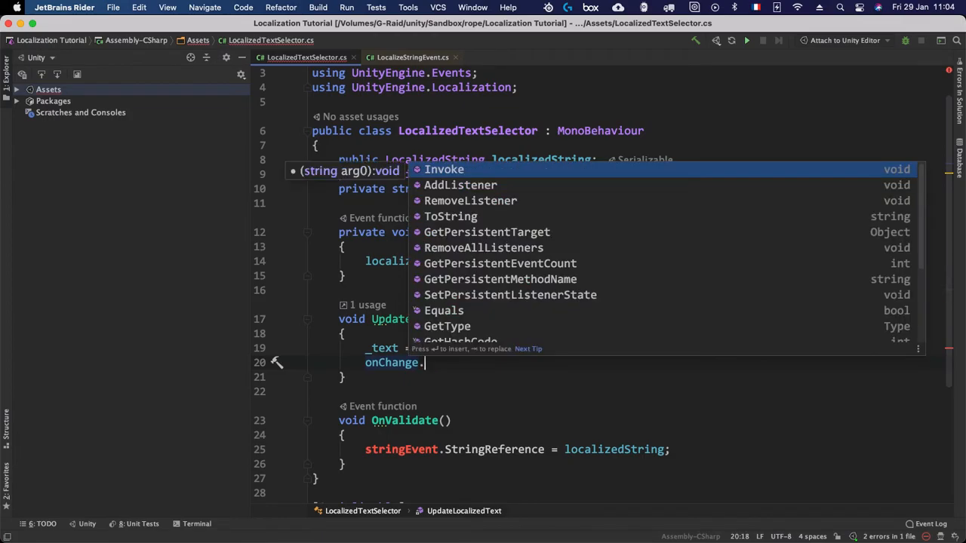
key(Return)
text(_);)
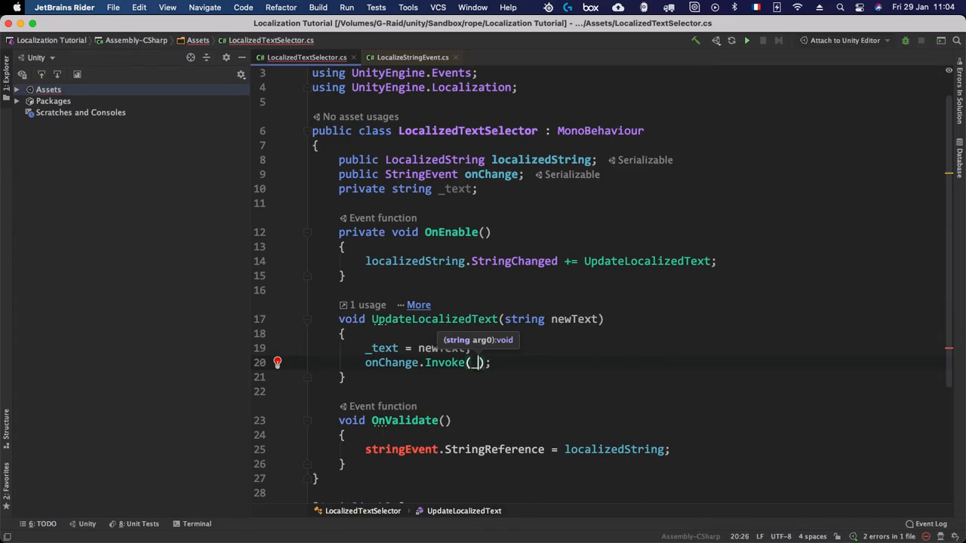
key(Return)
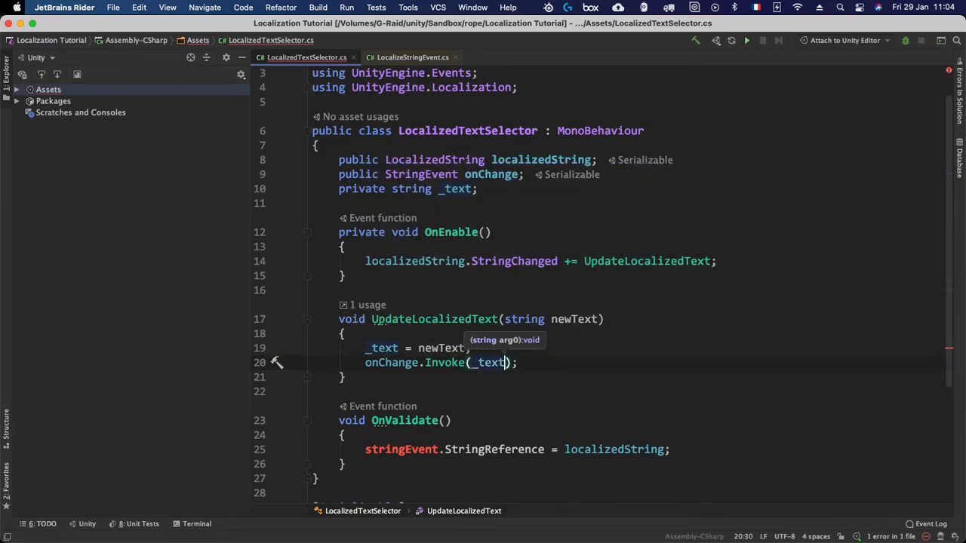
key(End)
key(Down)
key(Down)
key(Down)
key(Down)
key(Right)
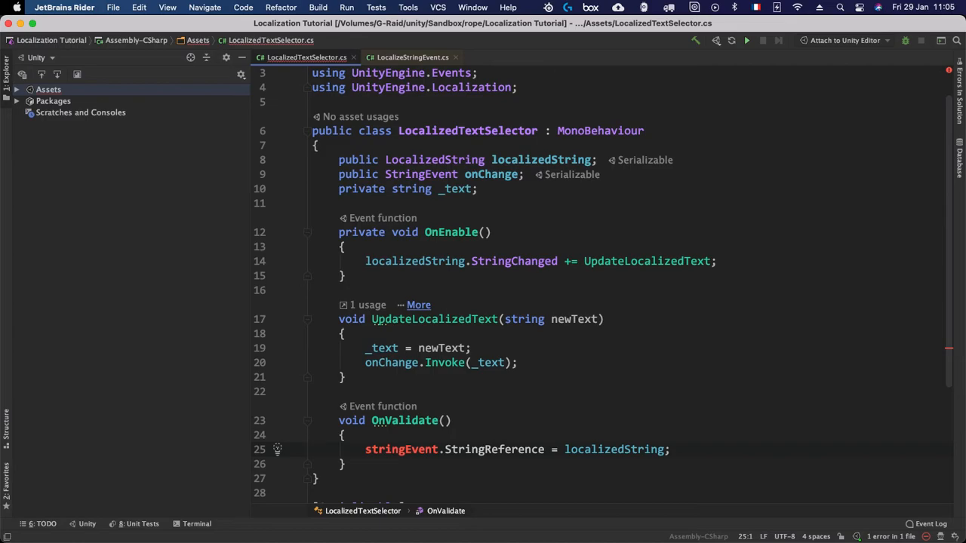
key(shift+Down)
Insert a private OnDisable method stub between the OnEnable and UpdateLocalizedText methods
click(367, 277)
key(Return)
key(Return)
text(void OnD)
key(Down)
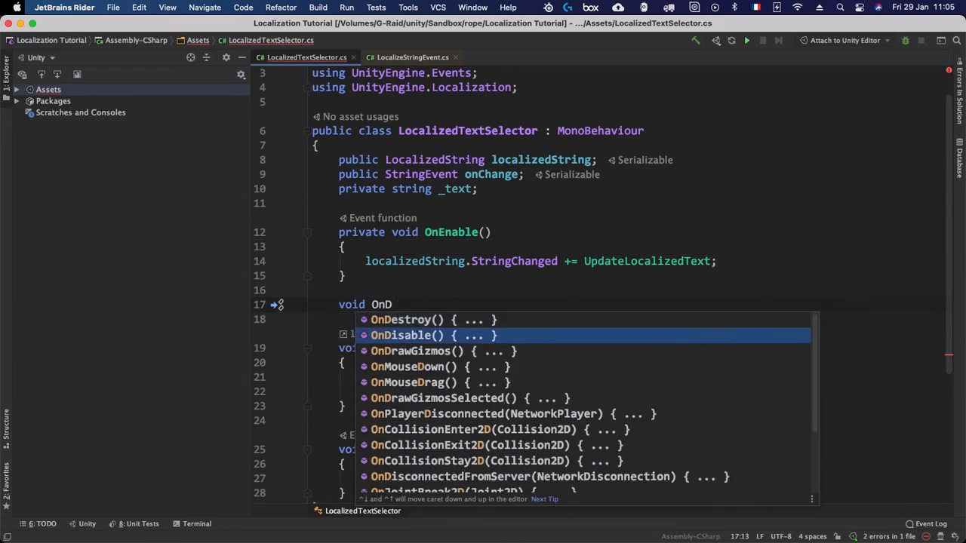
key(Return)
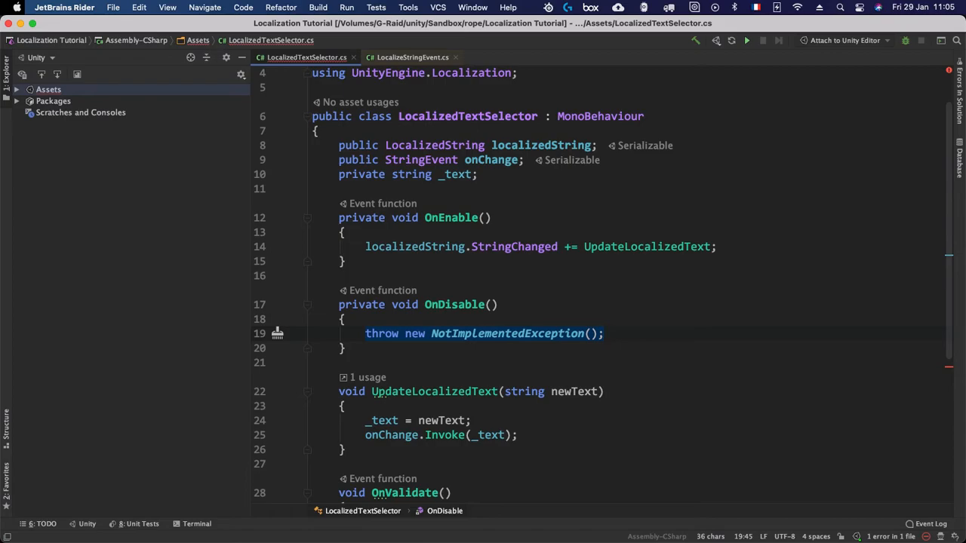
Replace the exception line in OnDisable with code that unsubscribes UpdateLocalizedText from localizedString.StringChanged using -=
key(BackSpace)
text(localizedString)
key(Return)
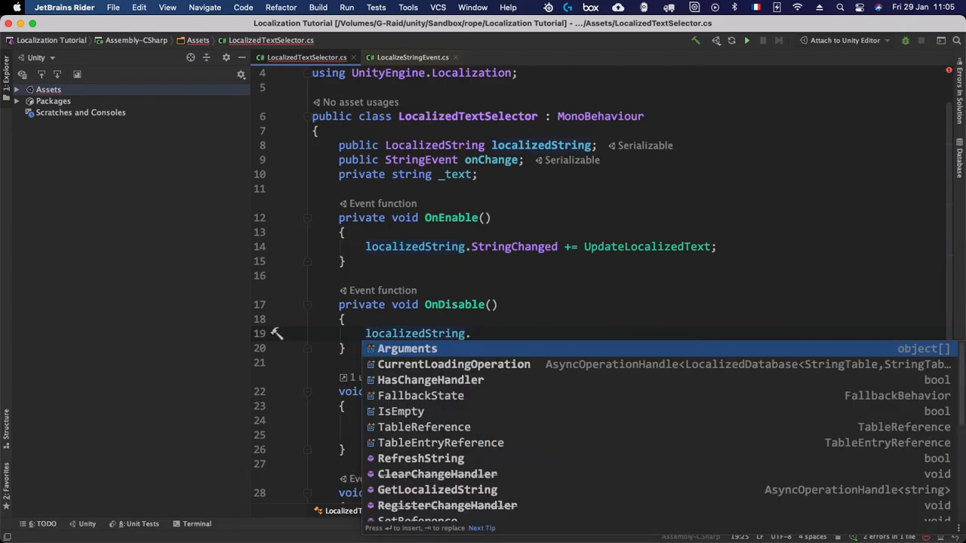
text(S)
key(Return)
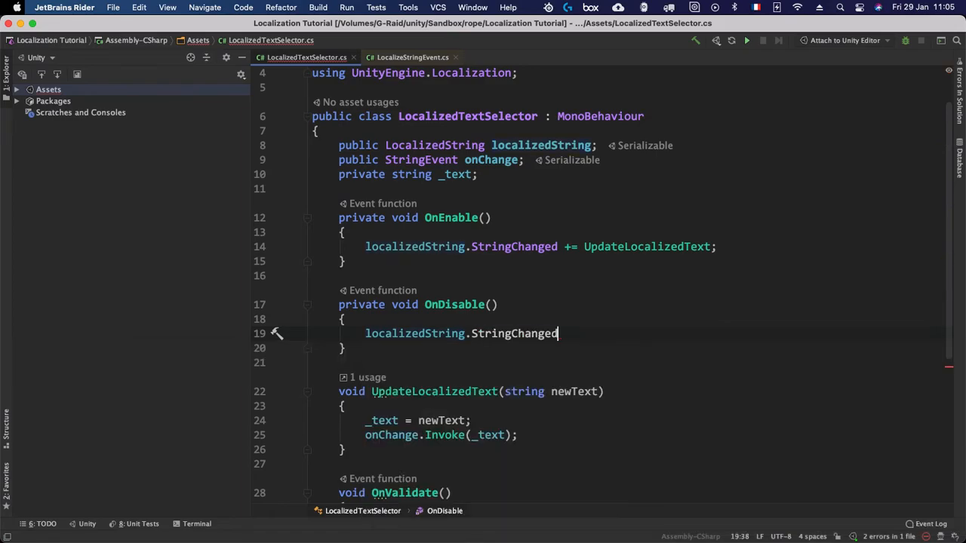
text(-= U)
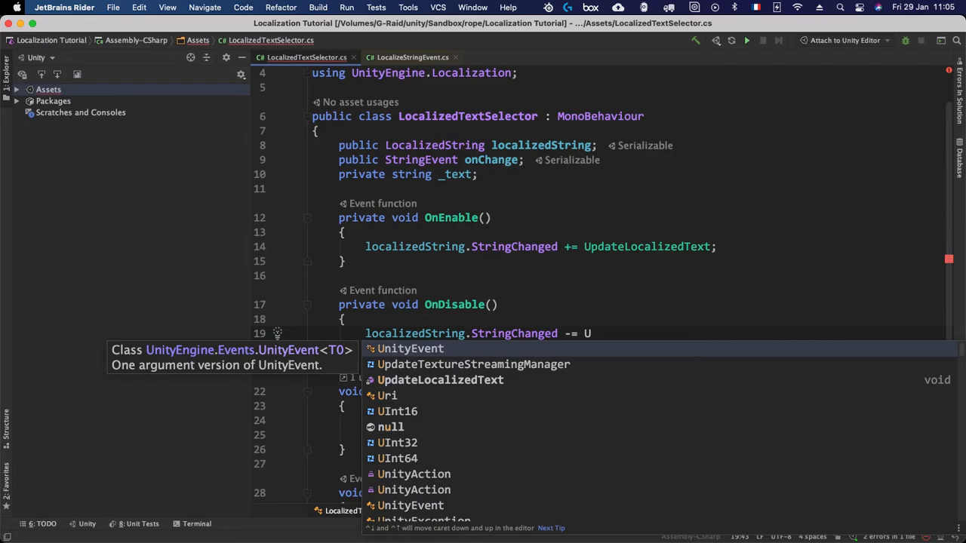
key(Down)
key(Down)
key(Return)
text(;)
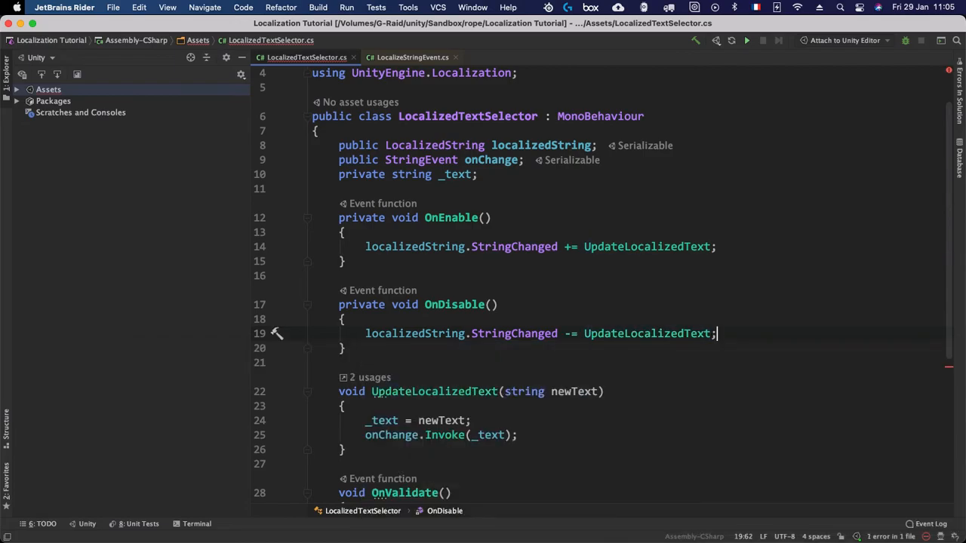
Remove the stringEvent.StringReference assignment from OnValidate, leaving an empty line in the method body
key(Down)
key(Down)
key(Down)
key(Down)
key(Down)
key(Down)
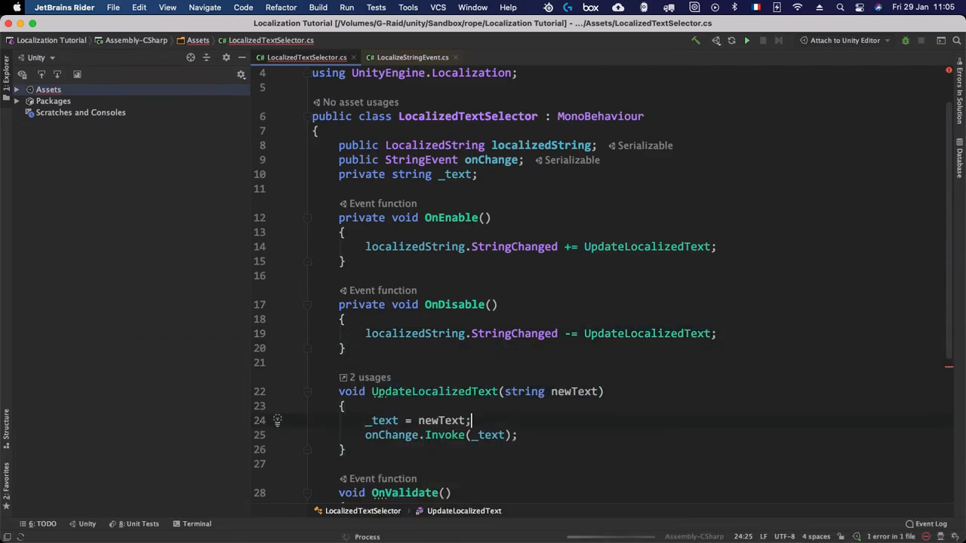
key(Down)
key(Down)
key(Down)
key(Down)
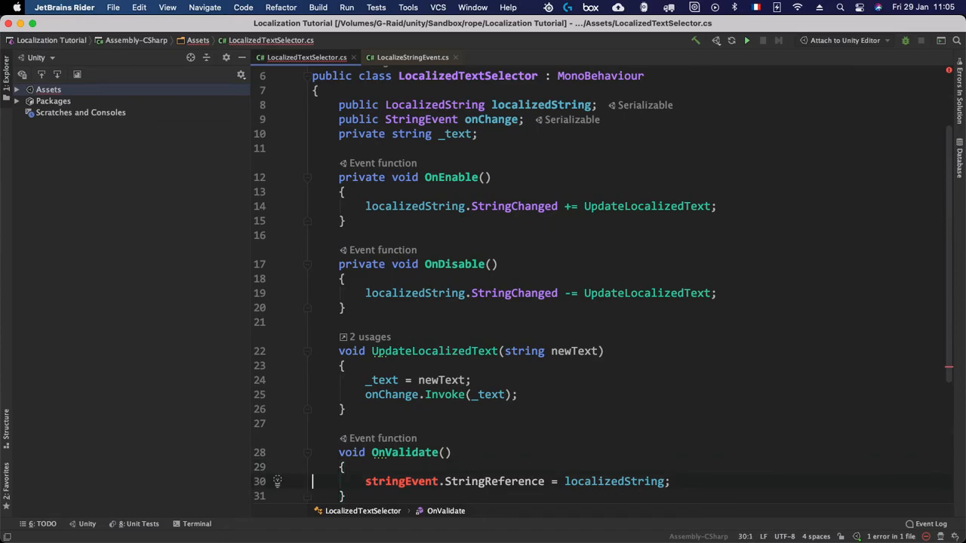
key(shift+Down)
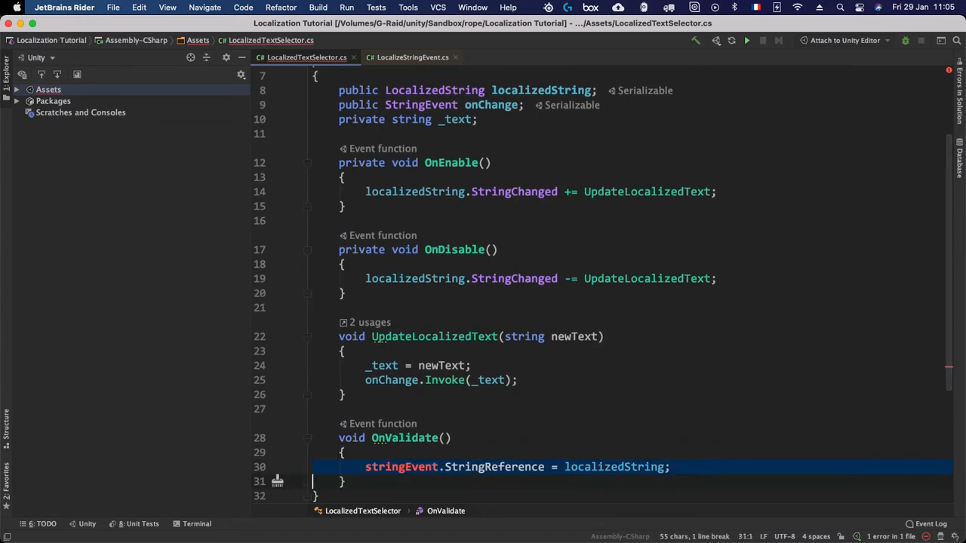
key(Left)
key(Left)
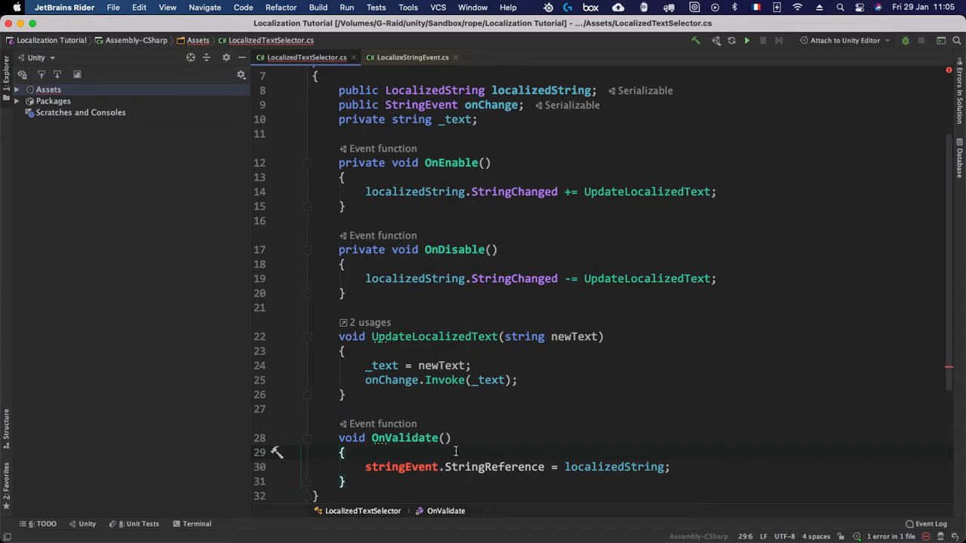
key(Right)
click(277, 467)
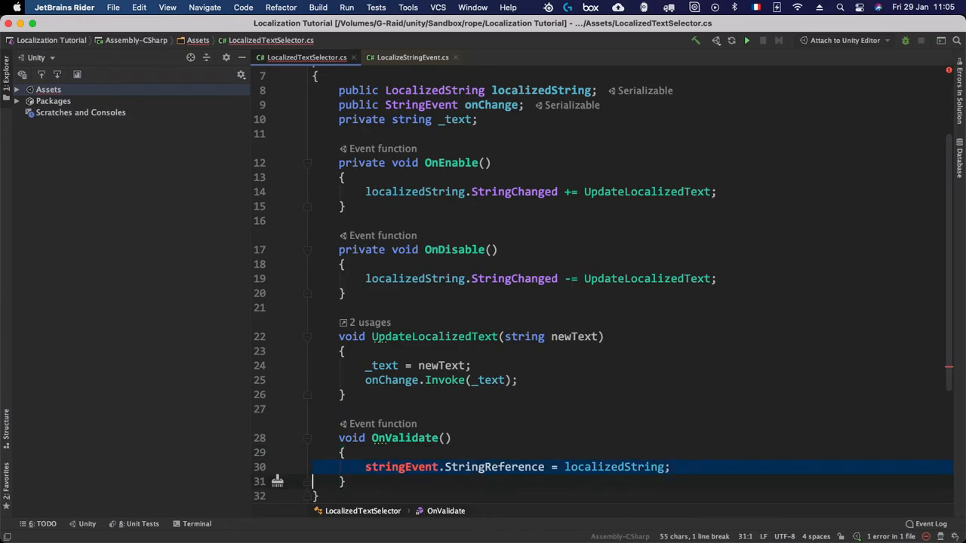
key(Return)
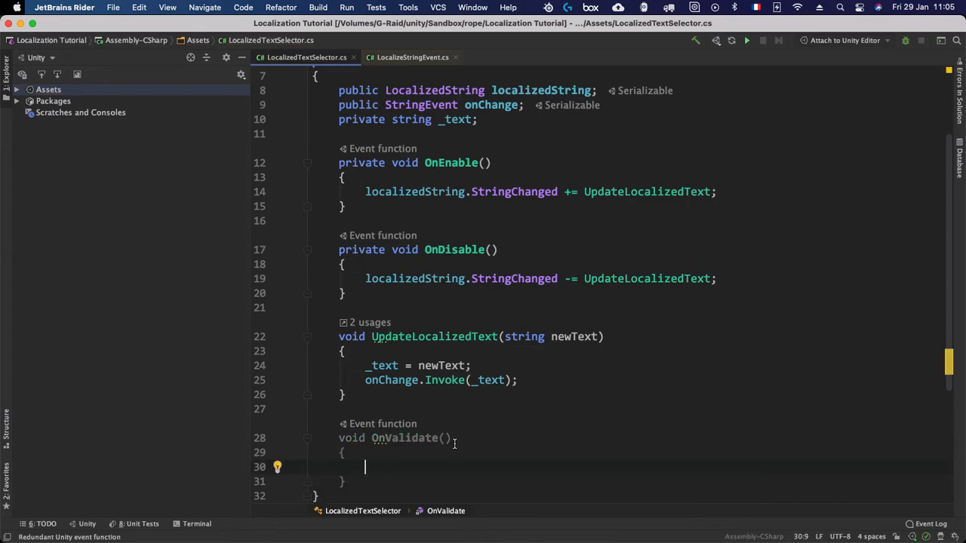
Review the _text and localizedString fields and how UpdateLocalizedText is unsubscribed from StringChanged in OnDisable
scroll(453, 445, up, 1)
double_click(469, 133)
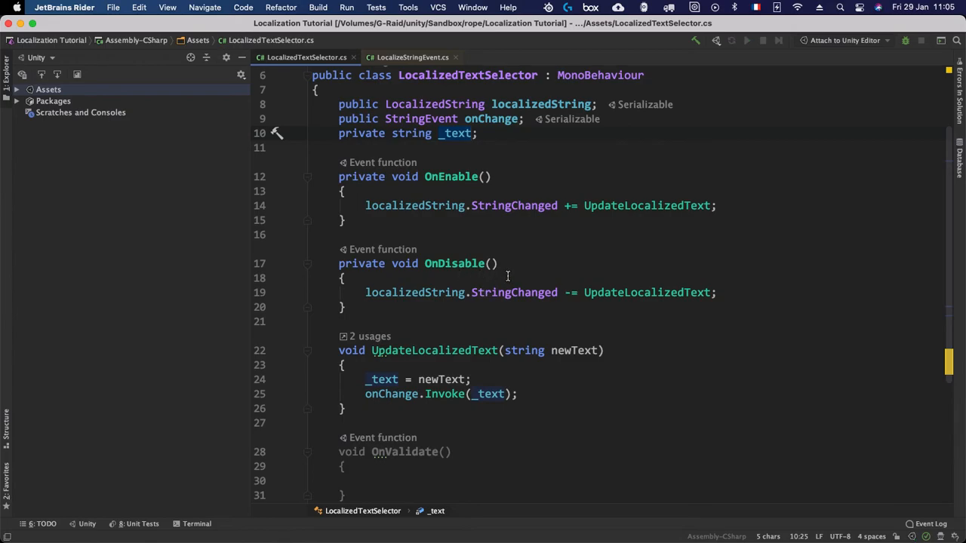
double_click(541, 105)
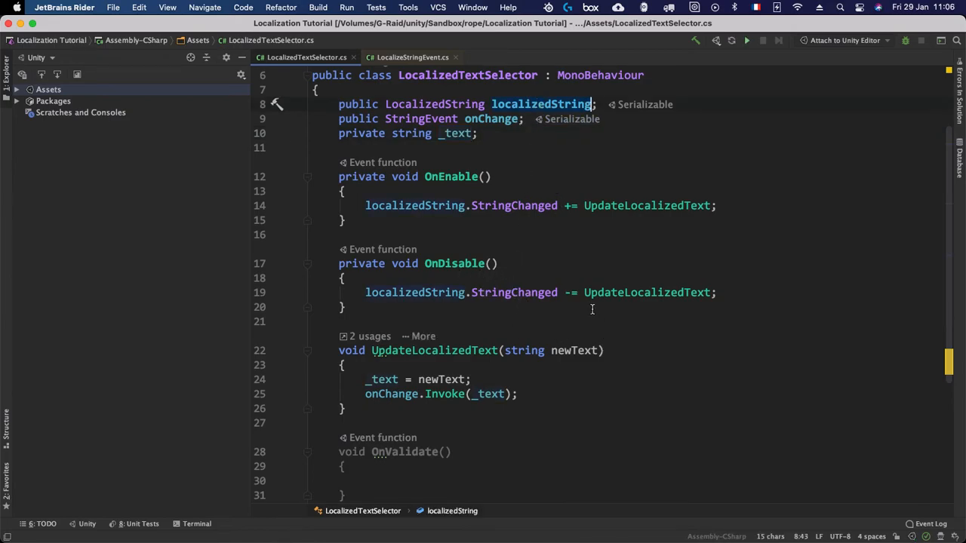
double_click(628, 294)
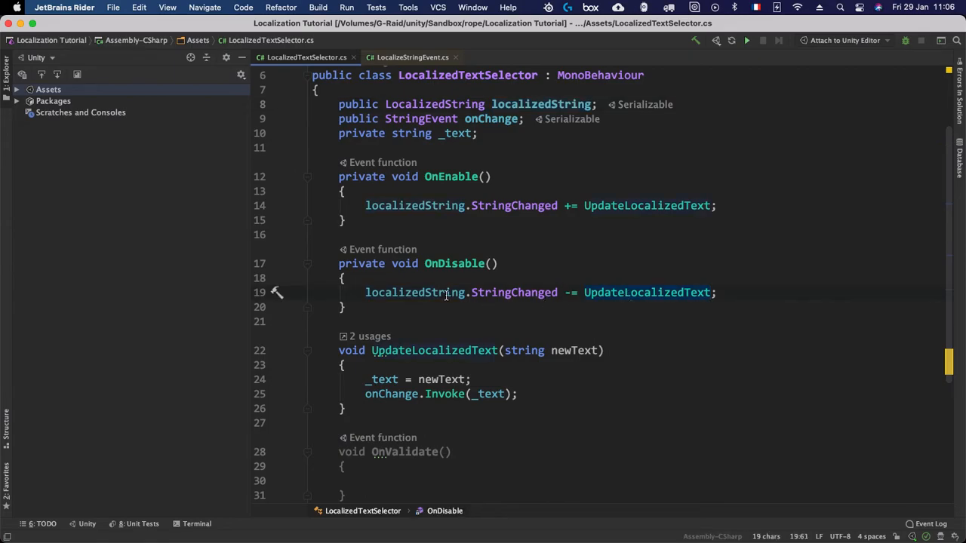
double_click(453, 103)
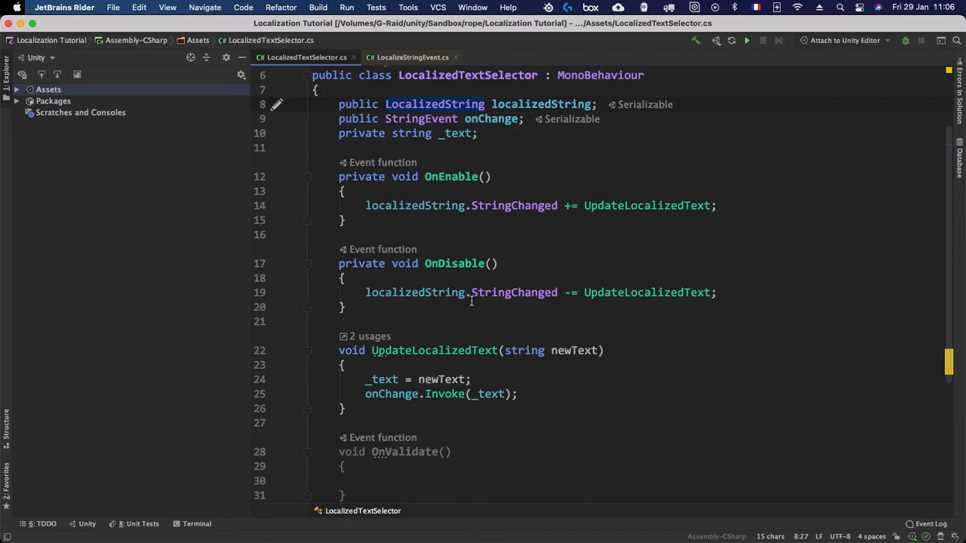
double_click(601, 292)
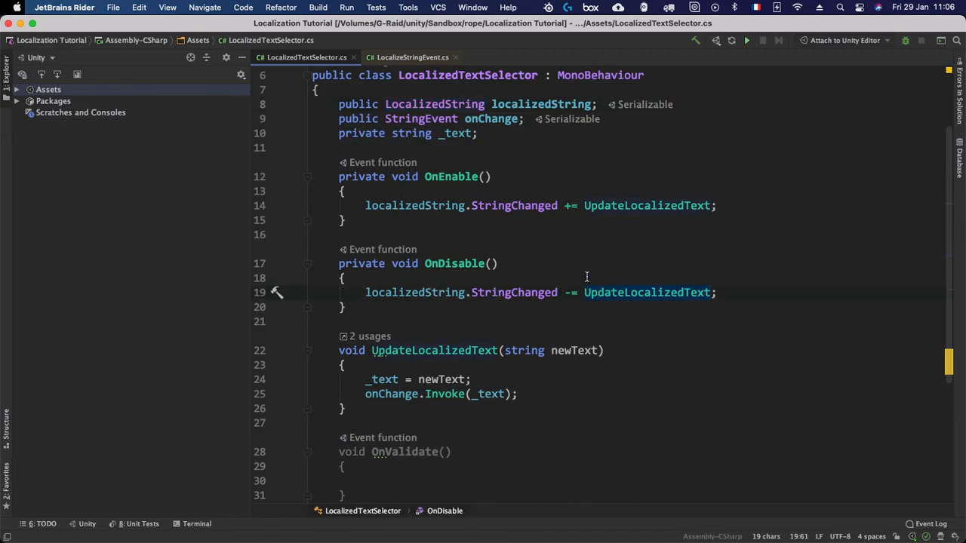
click(600, 294)
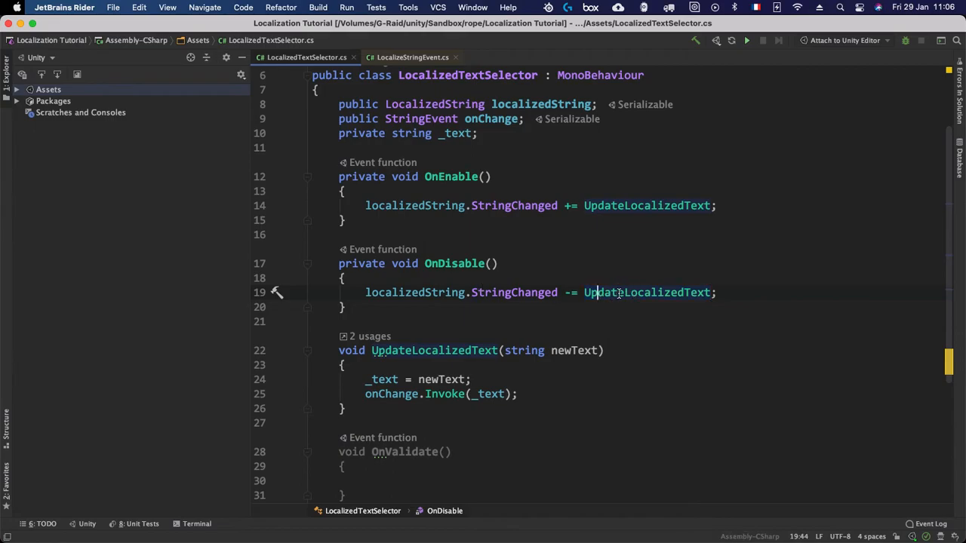
click(405, 477)
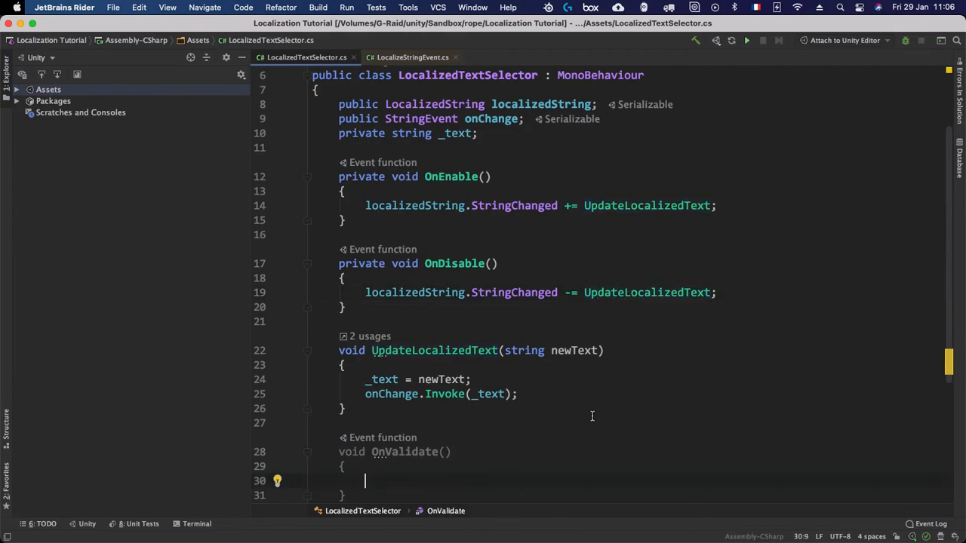
scroll(670, 352, down, 1)
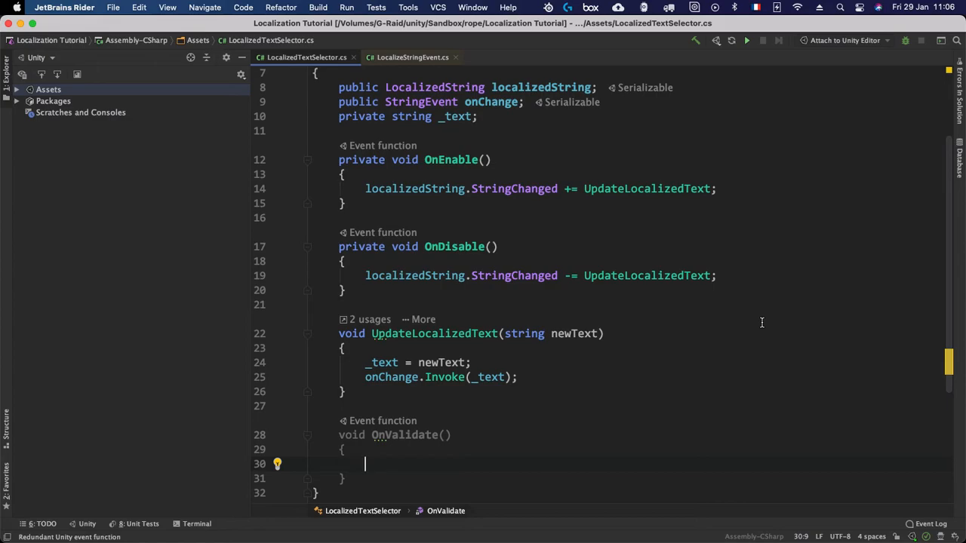
text(localizedString)
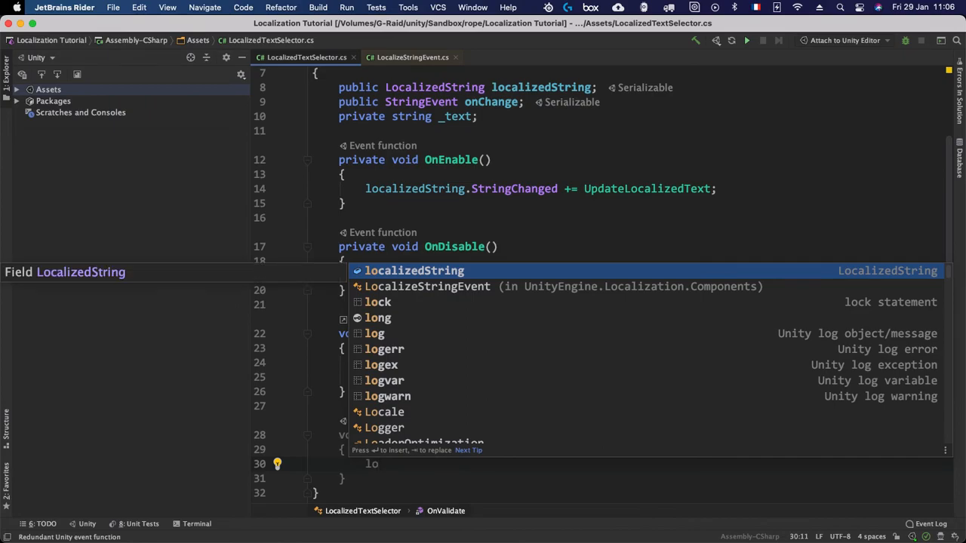
key(Return)
text(.)
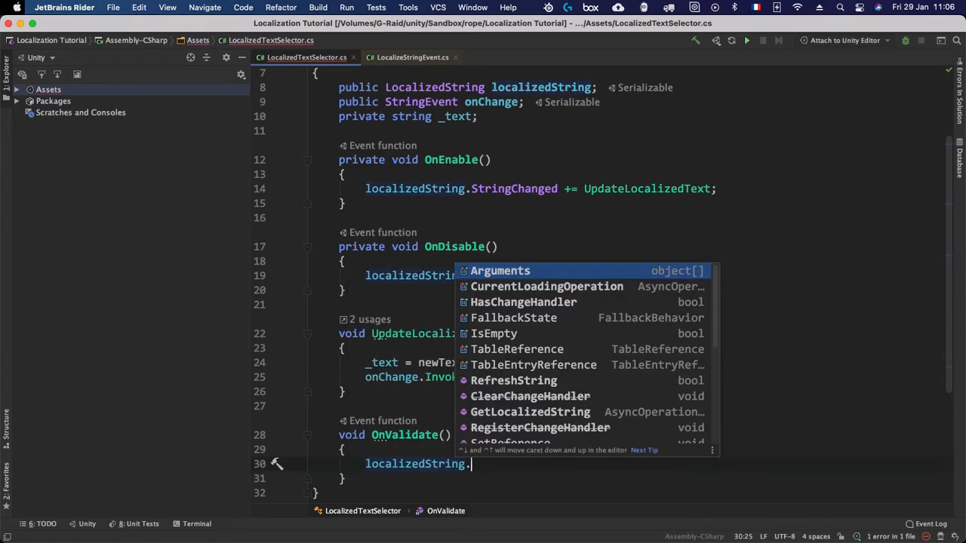
key(Escape)
key(BackSpace)
key(BackSpace)
key(BackSpace)
key(BackSpace)
key(BackSpace)
key(BackSpace)
key(BackSpace)
key(BackSpace)
key(BackSpace)
key(BackSpace)
key(BackSpace)
key(BackSpace)
key(BackSpace)
key(BackSpace)
key(BackSpace)
key(BackSpace)
key(BackSpace)
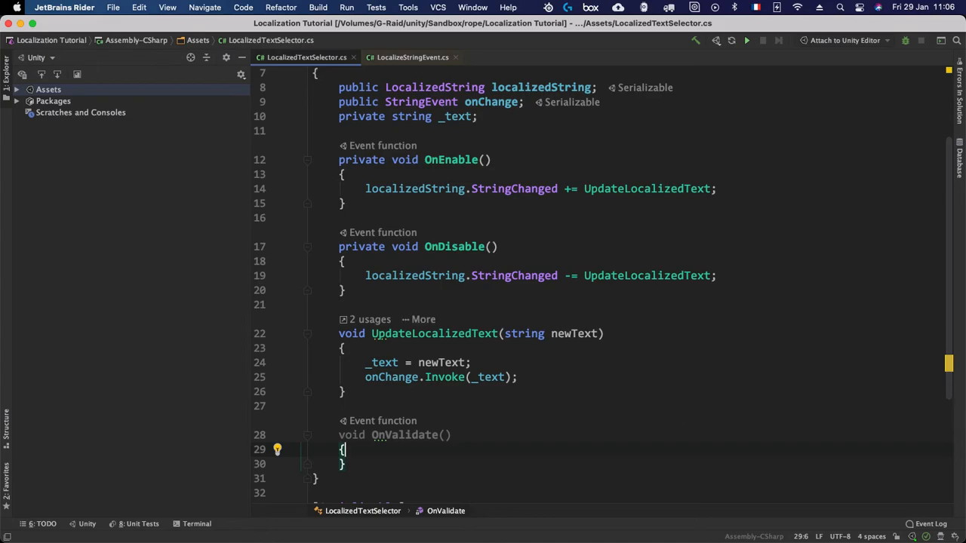
key(Return)
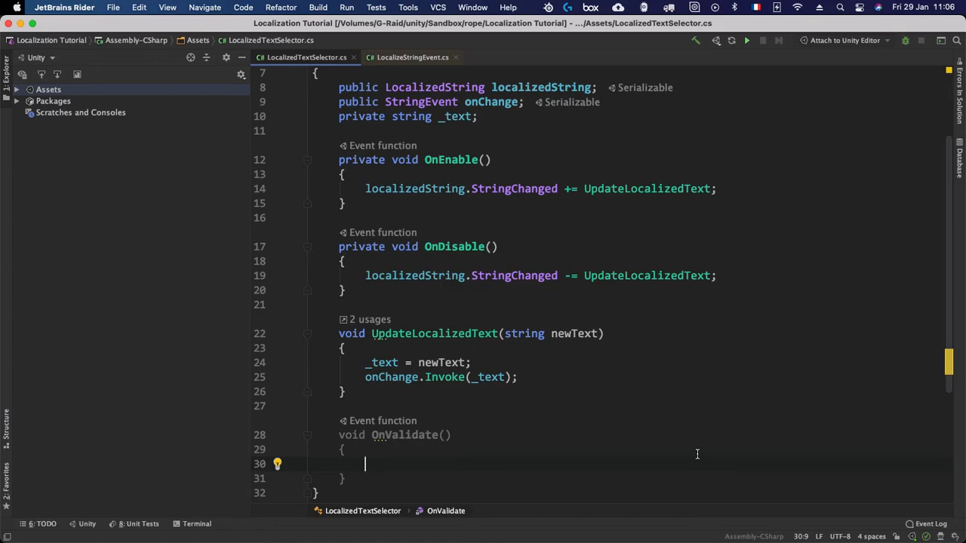
text(lo)
key(Return)
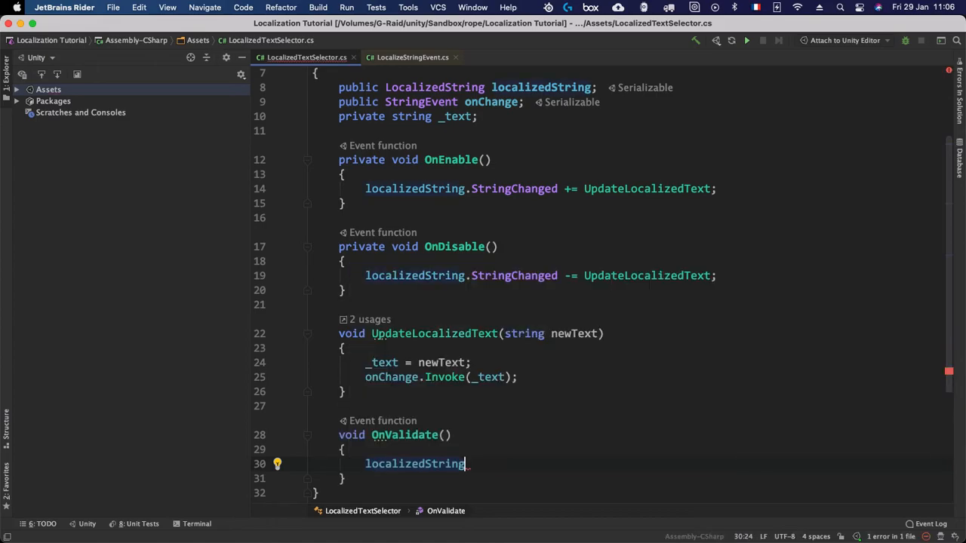
text(.S)
key(Return)
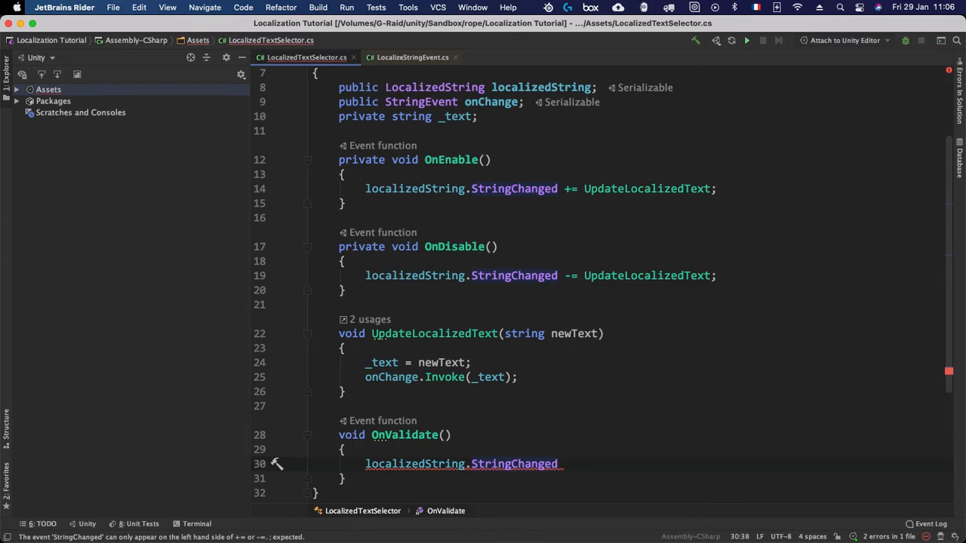
click(277, 466)
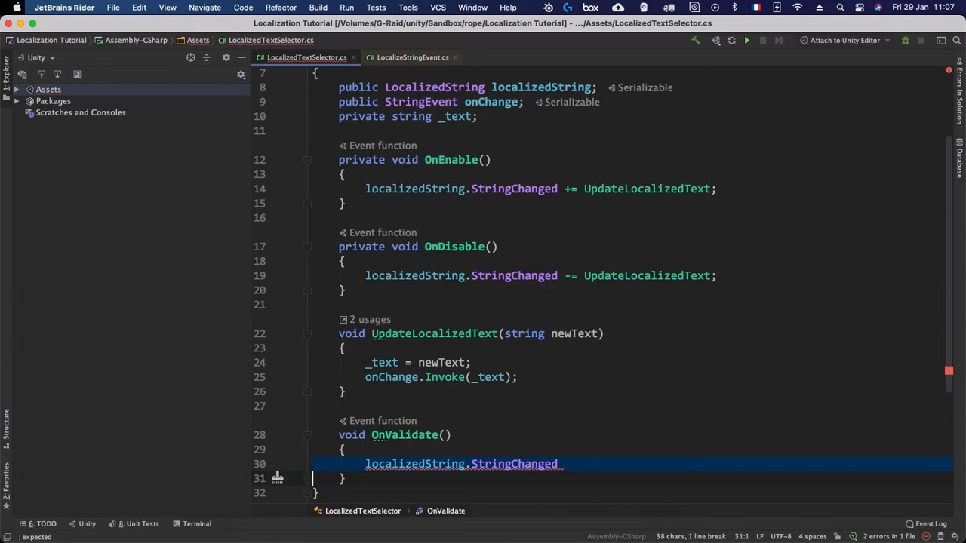
key(BackSpace)
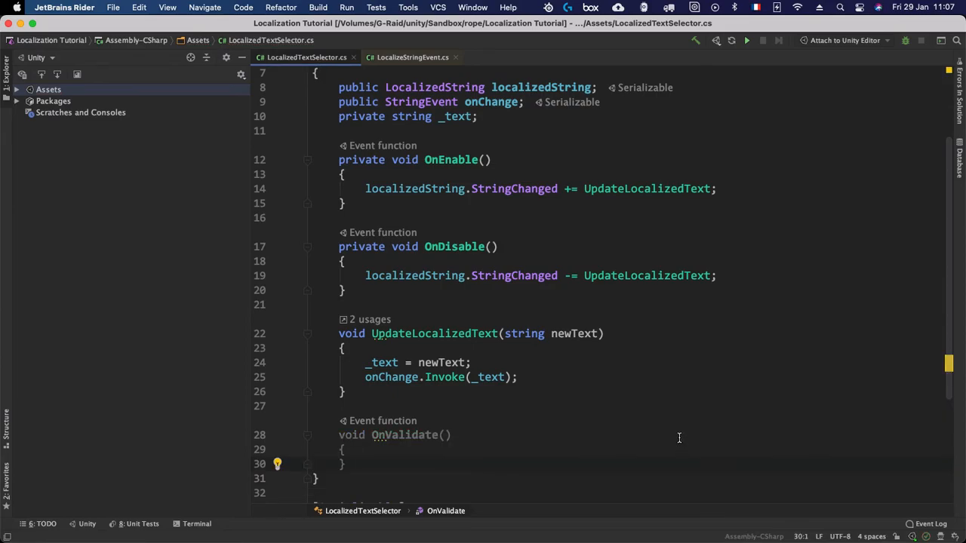
Examine in LocalizeStringEvent.cs how the StringReference setter clears and registers its change handlers, including the handler methods and serialized fields
click(421, 57)
scroll(642, 302, up, 6)
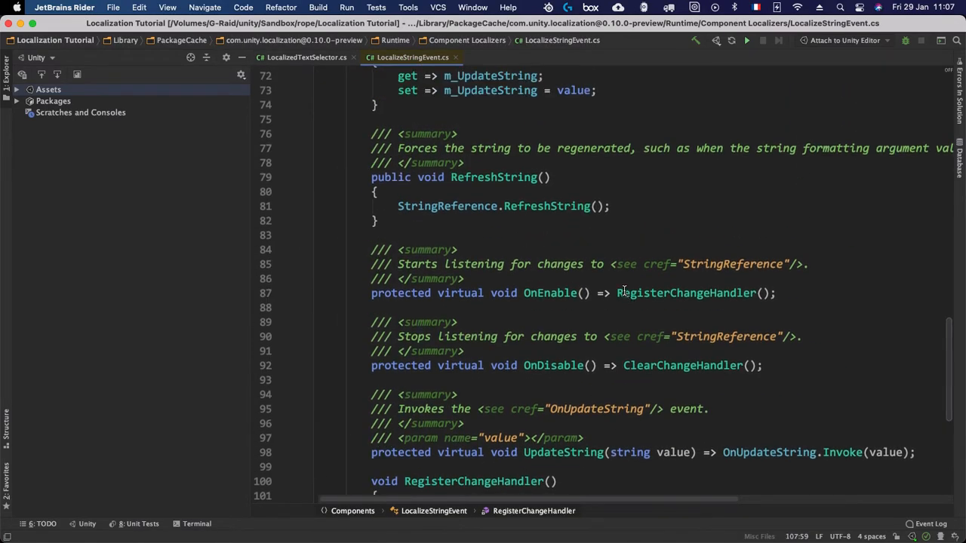
scroll(634, 300, up, 8)
scroll(575, 275, up, 3)
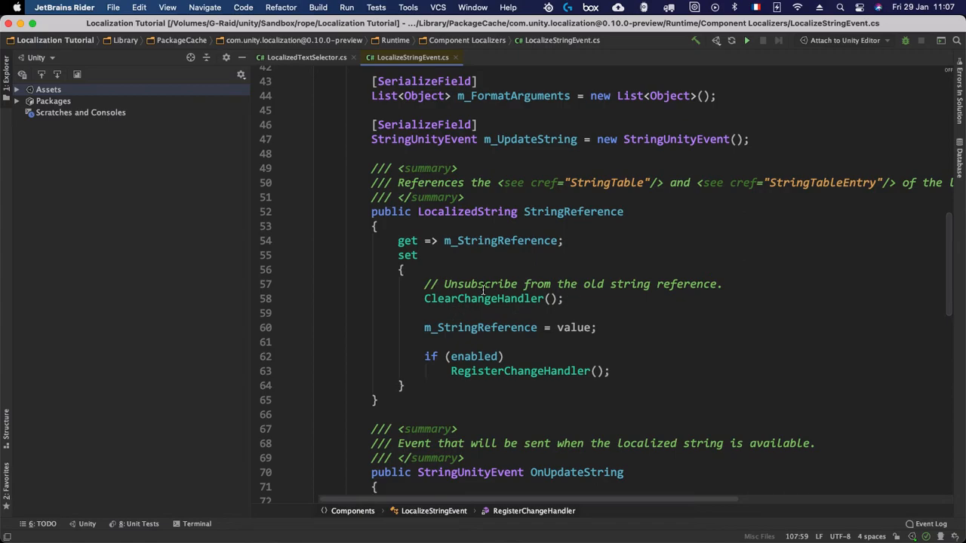
scroll(577, 309, down, 15)
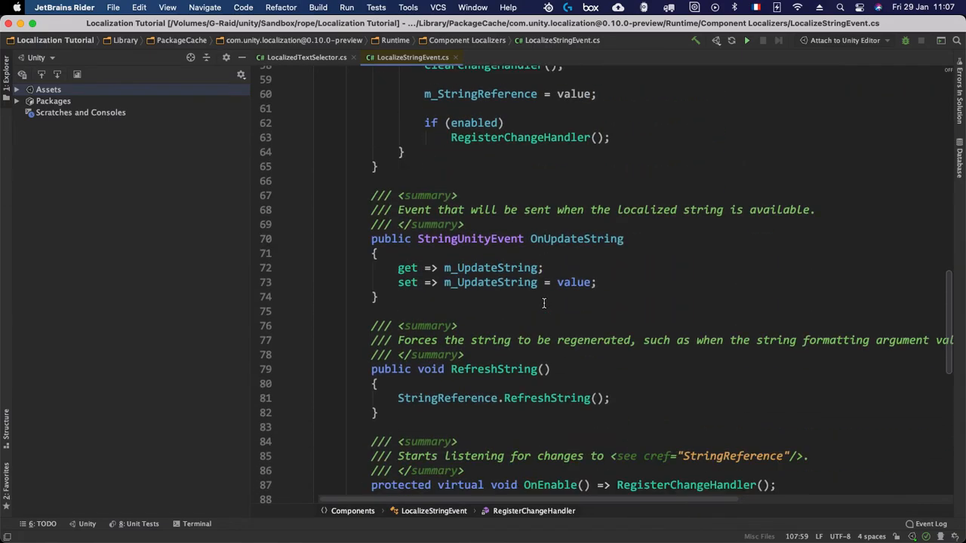
scroll(538, 310, down, 1)
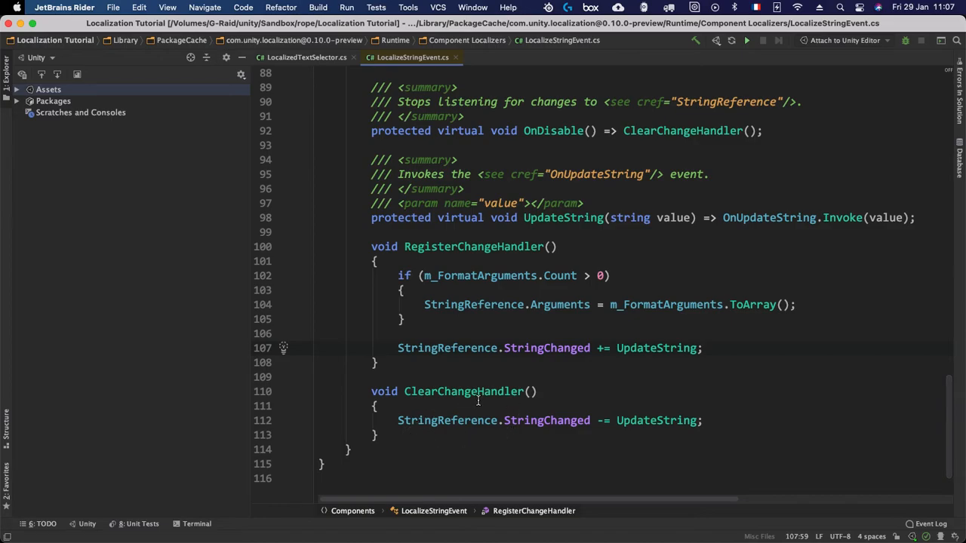
scroll(478, 401, up, 5)
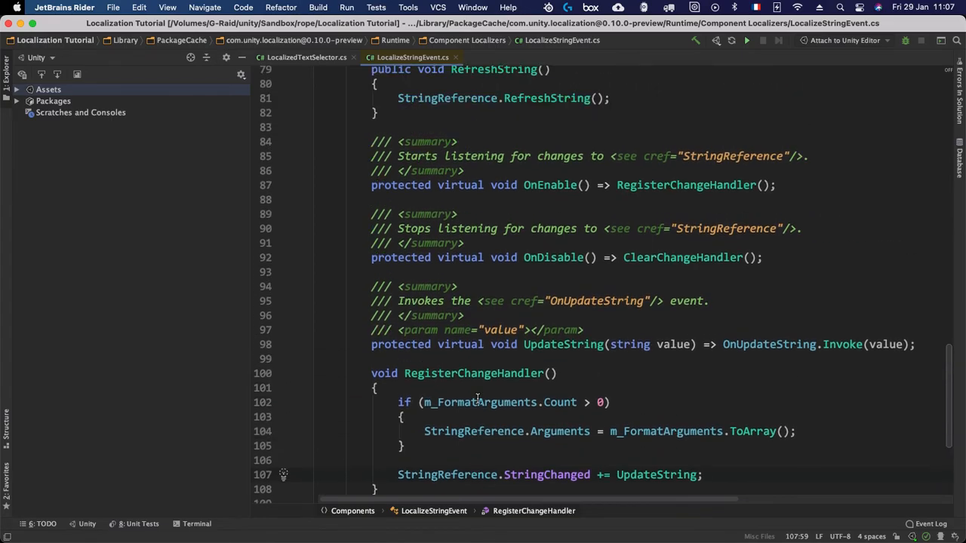
scroll(478, 401, up, 6)
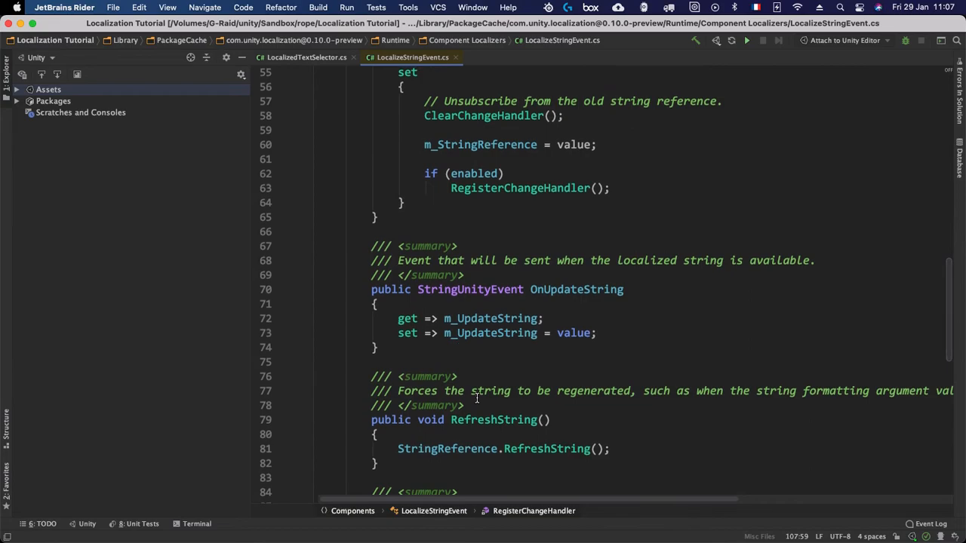
scroll(477, 398, up, 3)
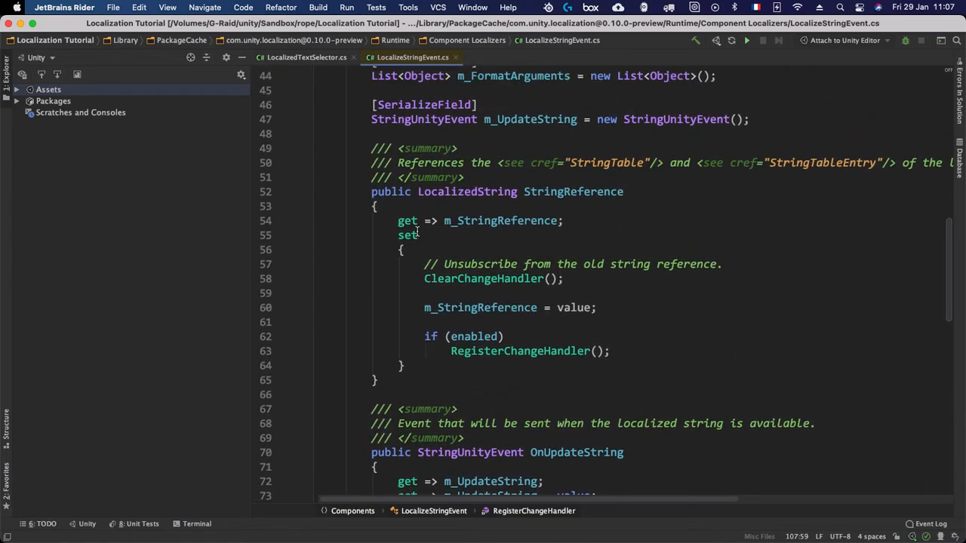
scroll(479, 228, up, 3)
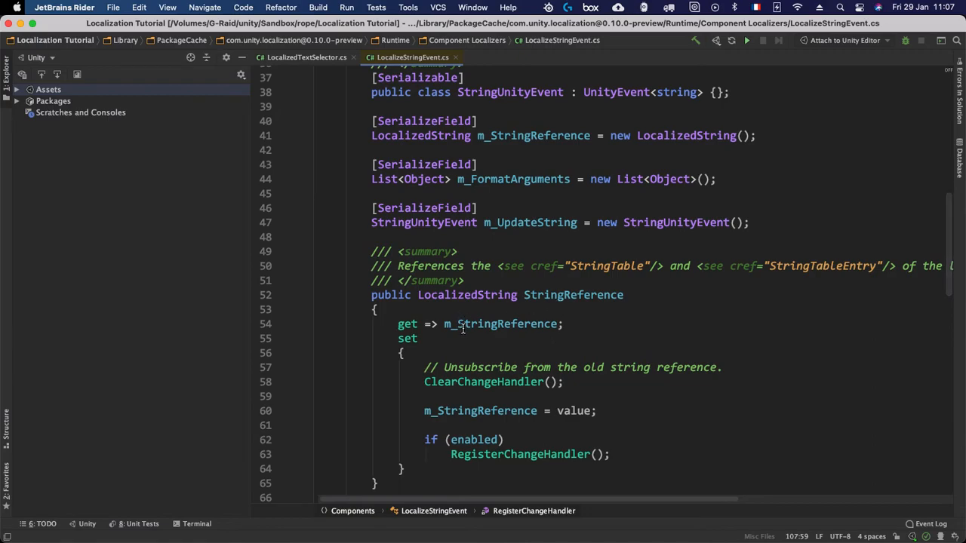
scroll(463, 329, up, 3)
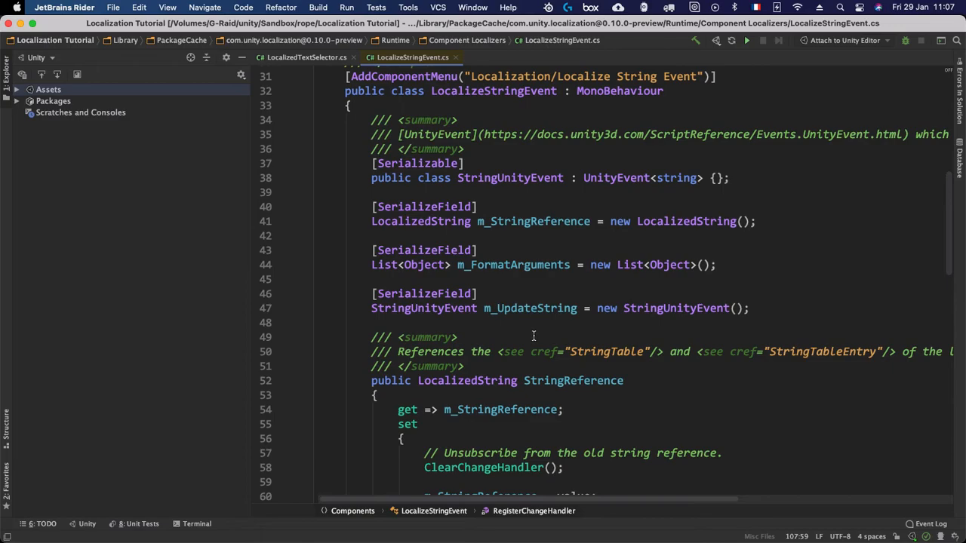
Return to LocalizedTextSelector.cs and open an empty line inside the OnValidate method body
click(300, 58)
click(434, 451)
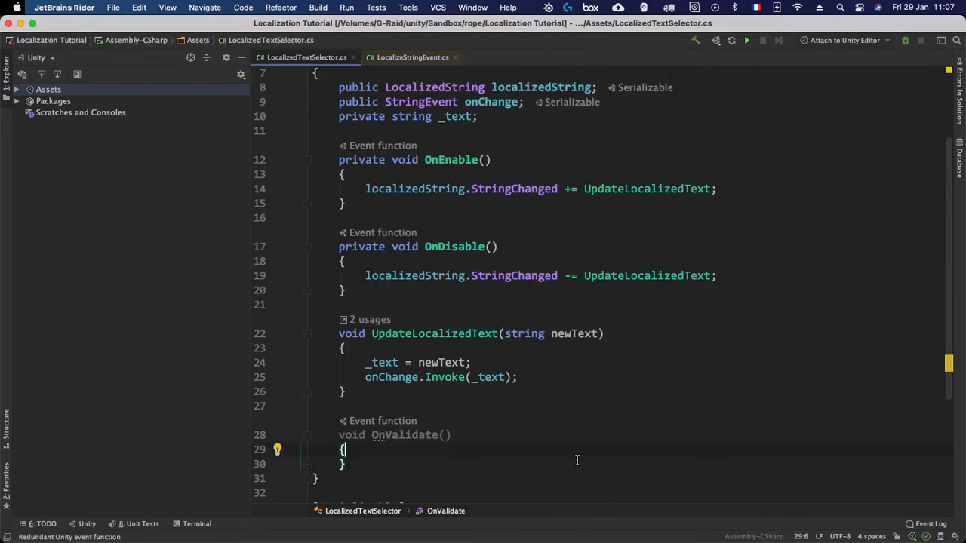
key(Return)
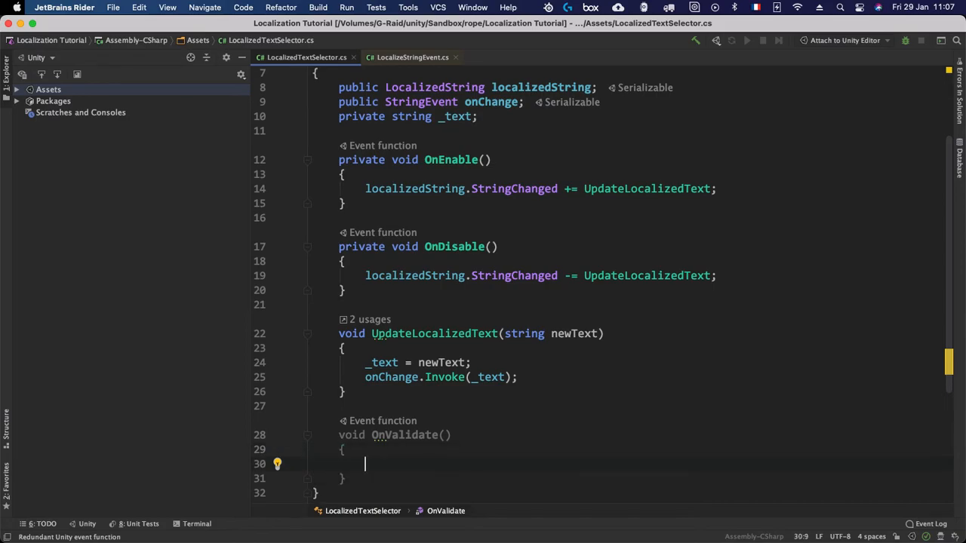
Insert a new line below the localizedString field declaration in the LocalizedTextSelector class
scroll(628, 324, down, 2)
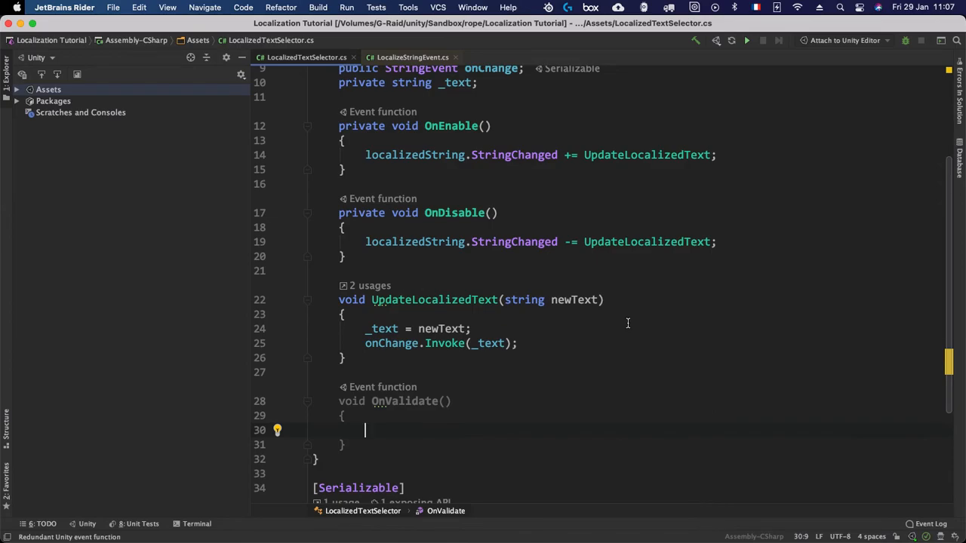
scroll(624, 320, up, 4)
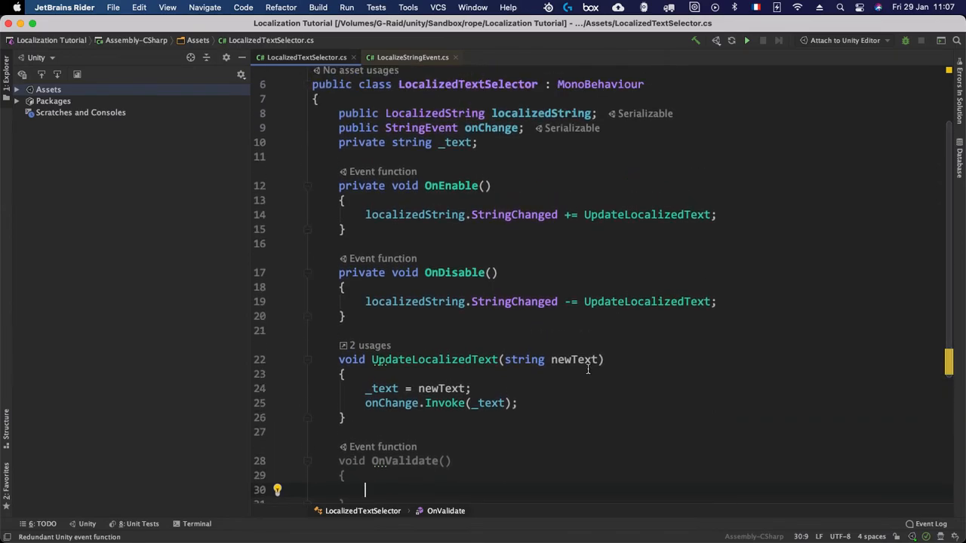
scroll(588, 369, down, 3)
scroll(483, 369, up, 4)
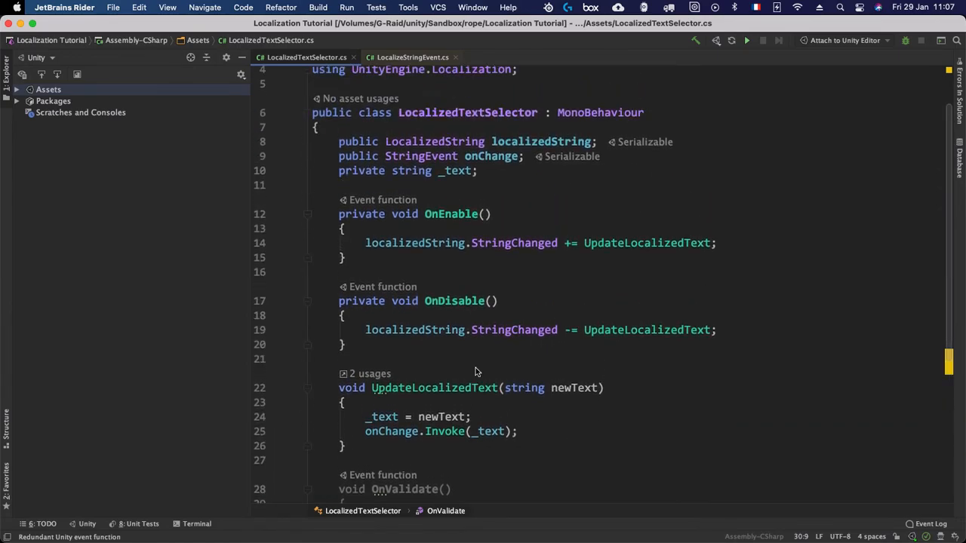
scroll(475, 368, up, 3)
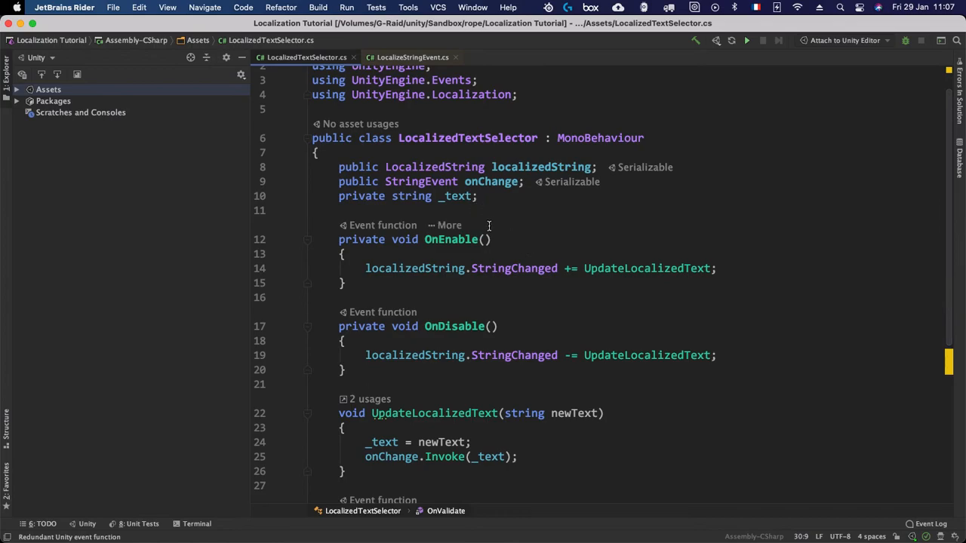
click(601, 167)
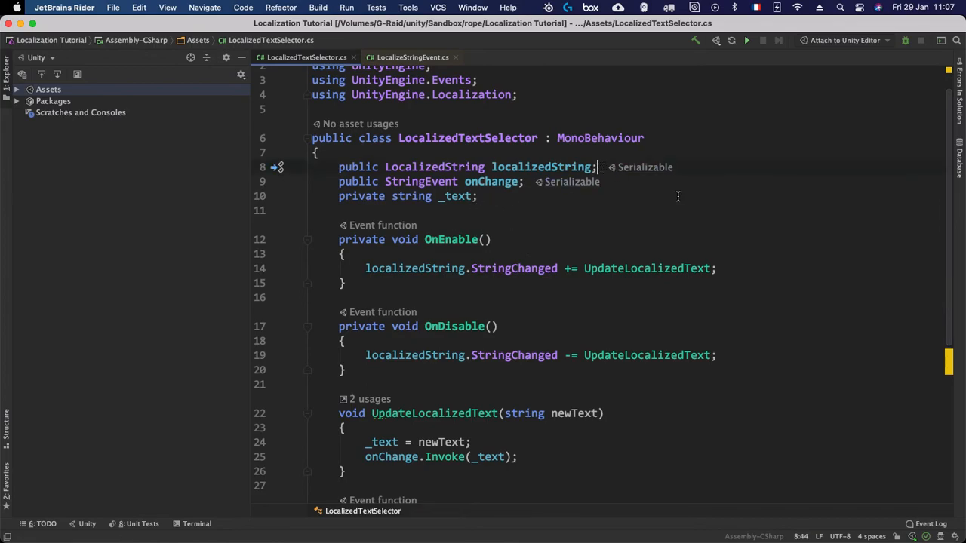
key(Return)
text(pu)
key(Return)
key(BackSpace)
key(BackSpace)
key(BackSpace)
key(BackSpace)
key(BackSpace)
key(BackSpace)
key(BackSpace)
Declare a private LocalizedString field named _currentLocalizedString on the empty line below the localizedString field
text(priv)
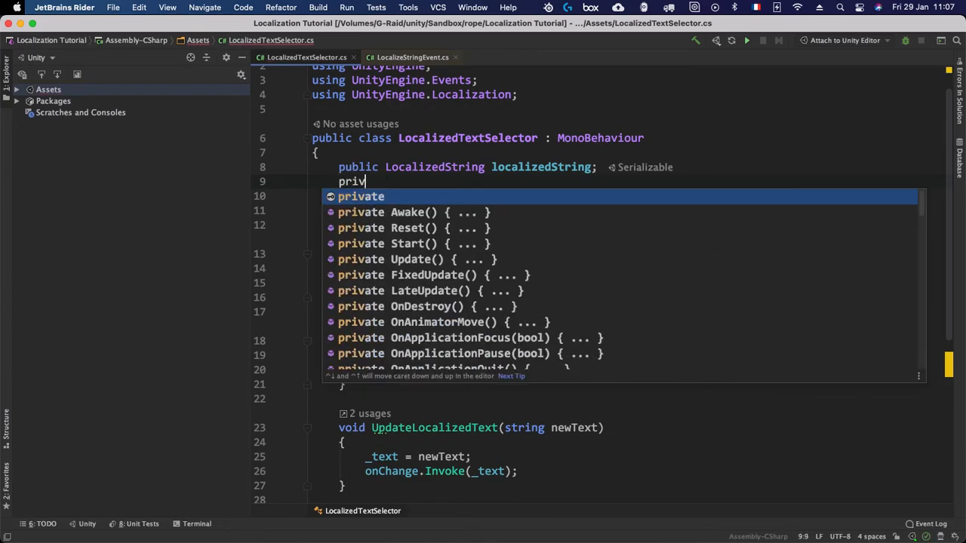
text(ate Lo)
key(Return)
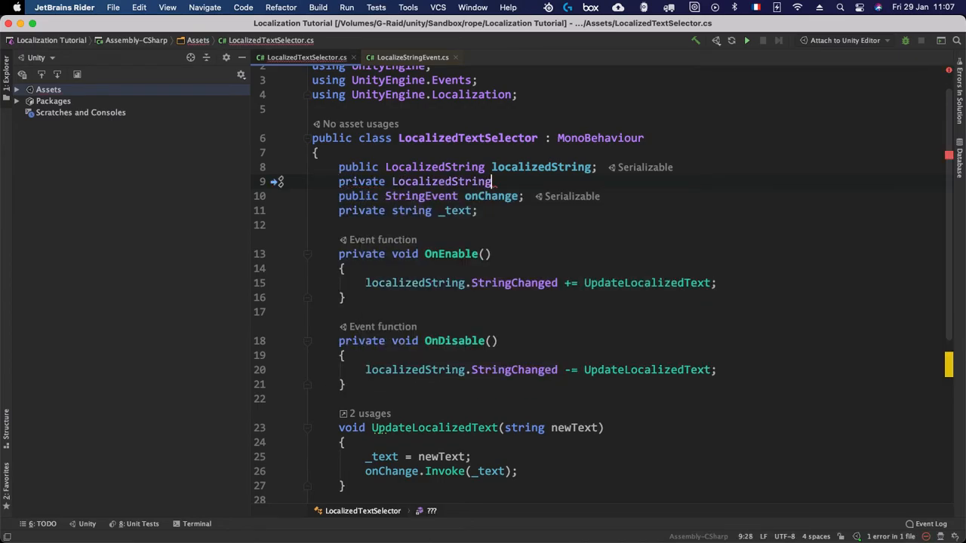
text(_current)
text(Localized)
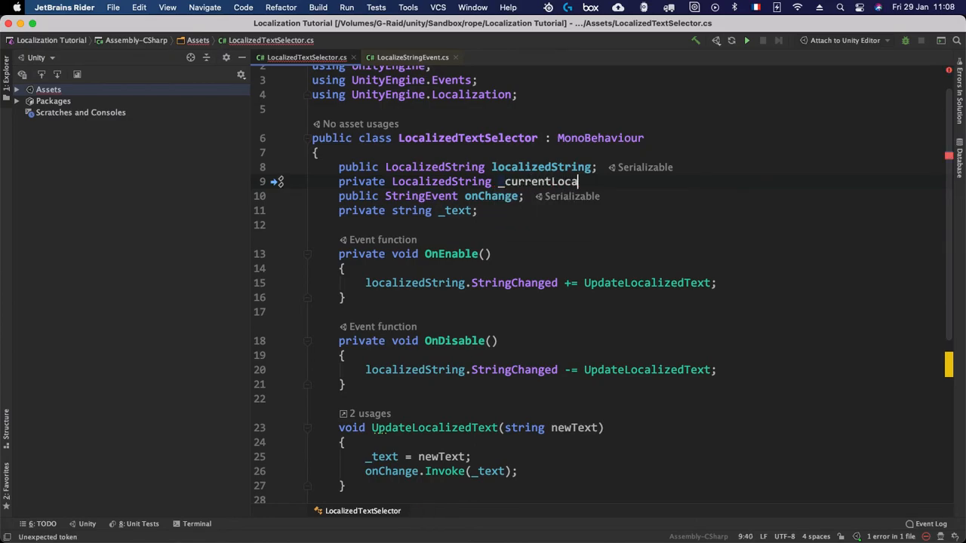
text(String;)
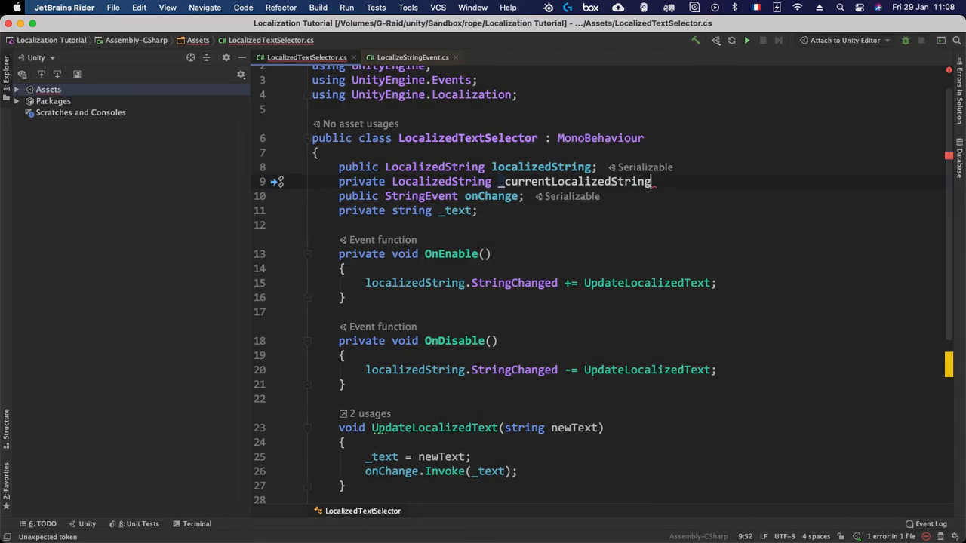
Add an if block to OnValidate with the condition _currentLocalizedString != localizedString
scroll(668, 310, down, 5)
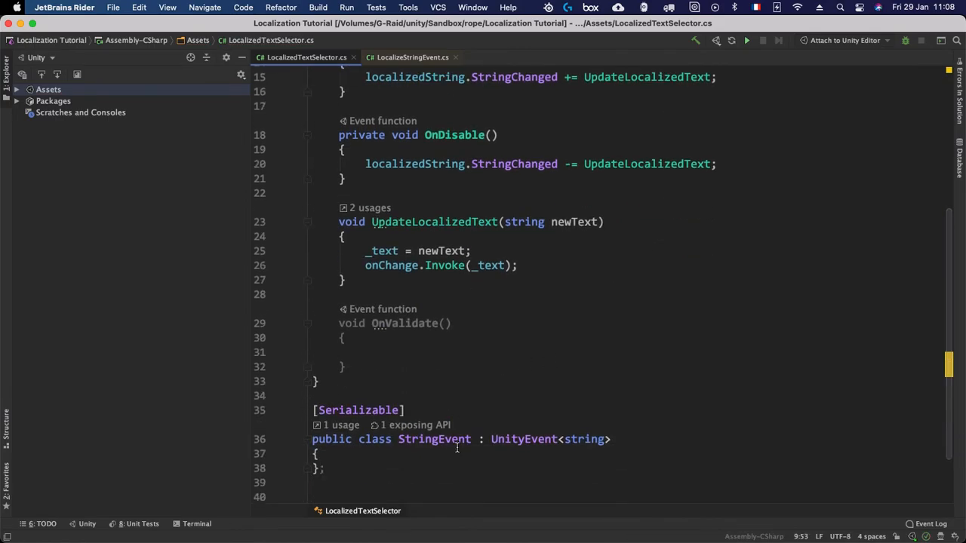
scroll(462, 432, down, 1)
click(415, 429)
click(492, 315)
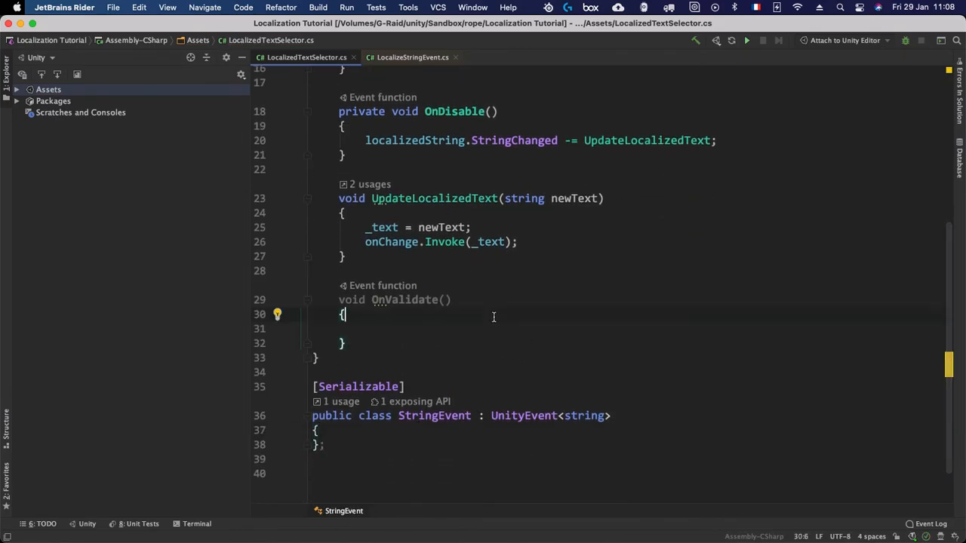
key(Return)
text(if ()
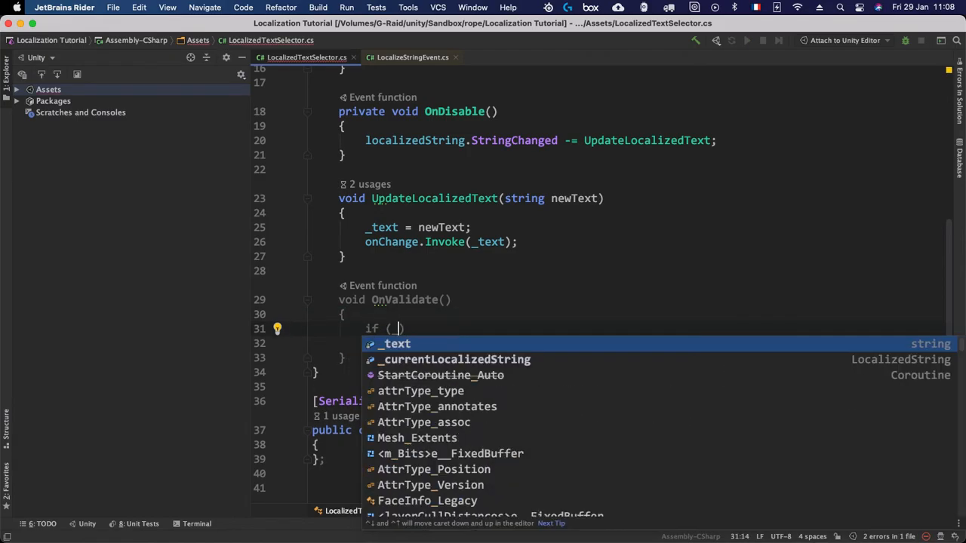
text( _currentLocalizedString !)
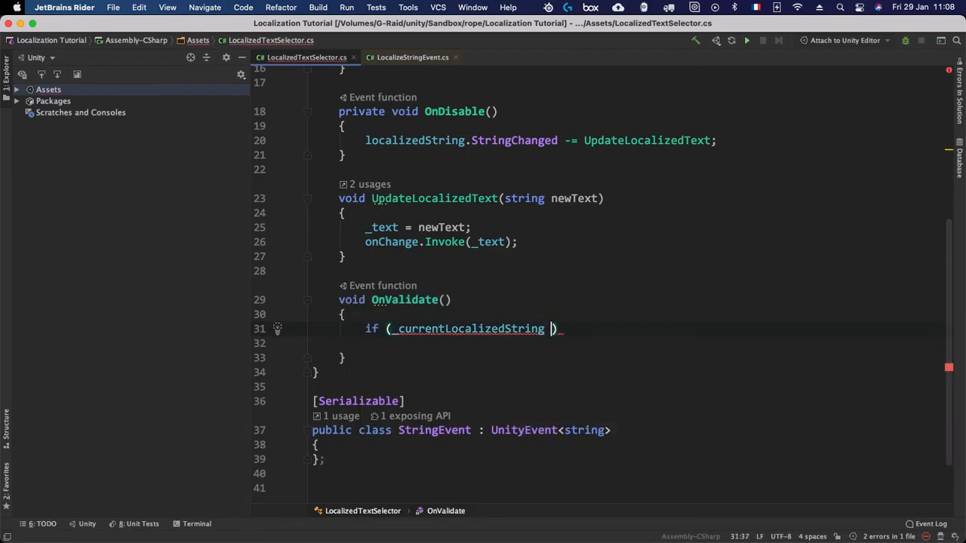
text(=)
key(Return)
text())
key(Return)
text({)
key(Return)
Inside the if block, unsubscribe UpdateLocalizedText from _currentLocalizedString.StringChanged using -= and start a new line
scroll(627, 287, up, 1)
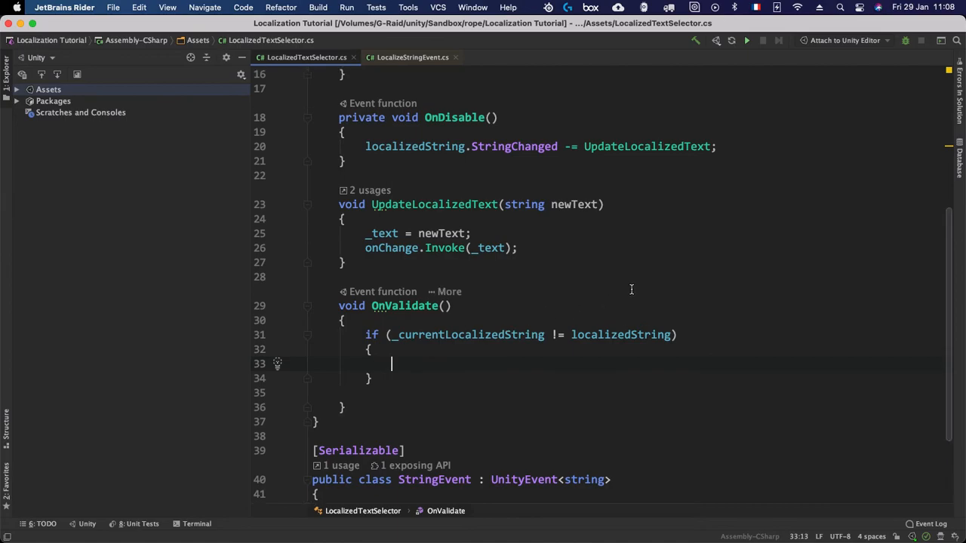
text(_c)
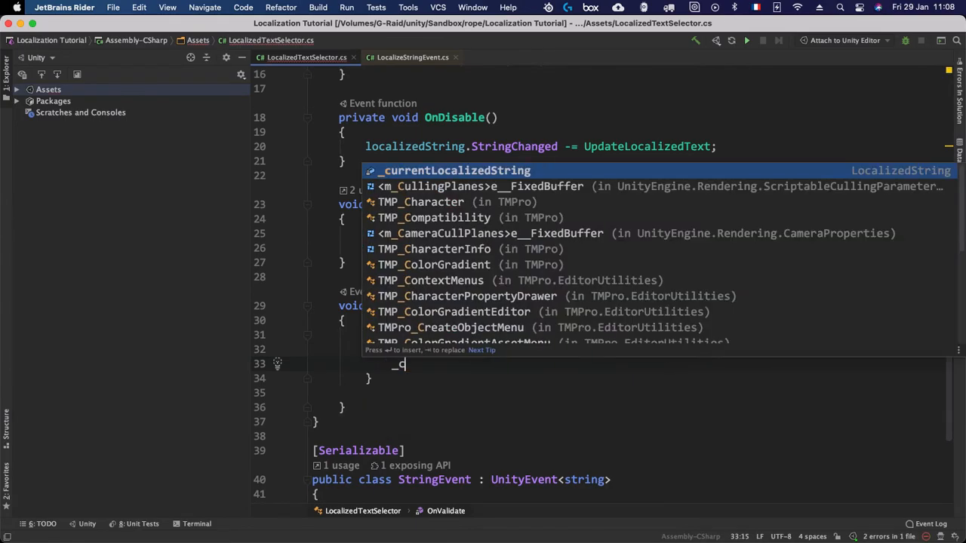
key(Return)
text(.S)
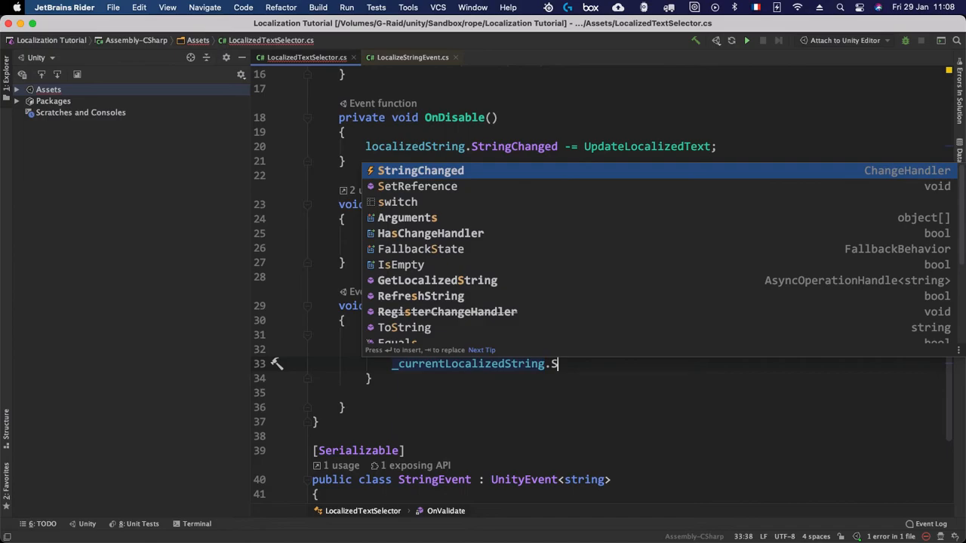
key(Return)
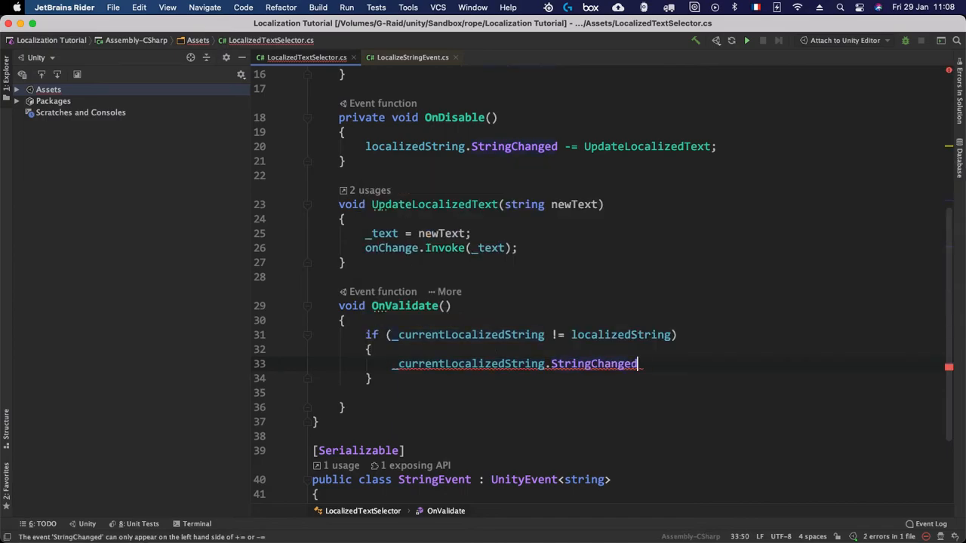
text(-= Up)
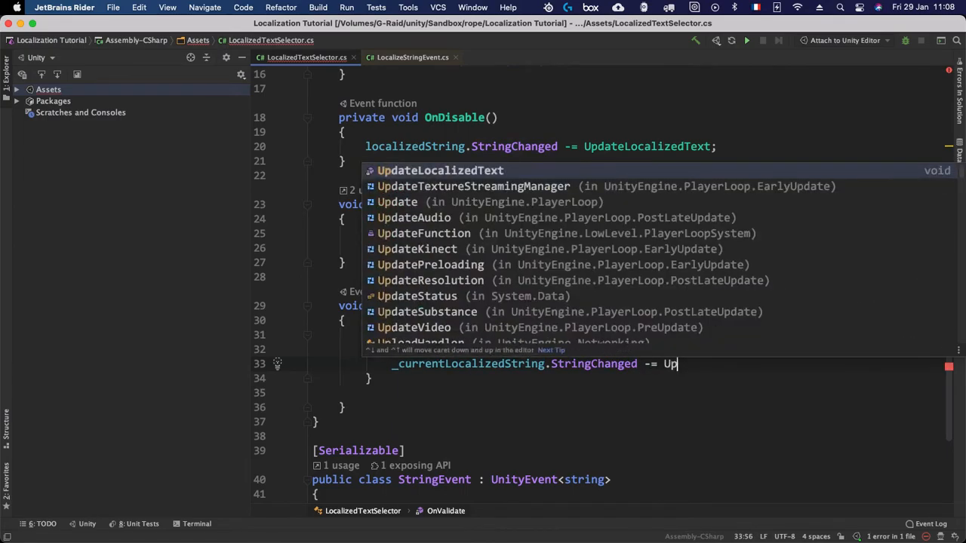
key(Return)
text(;)
key(Return)
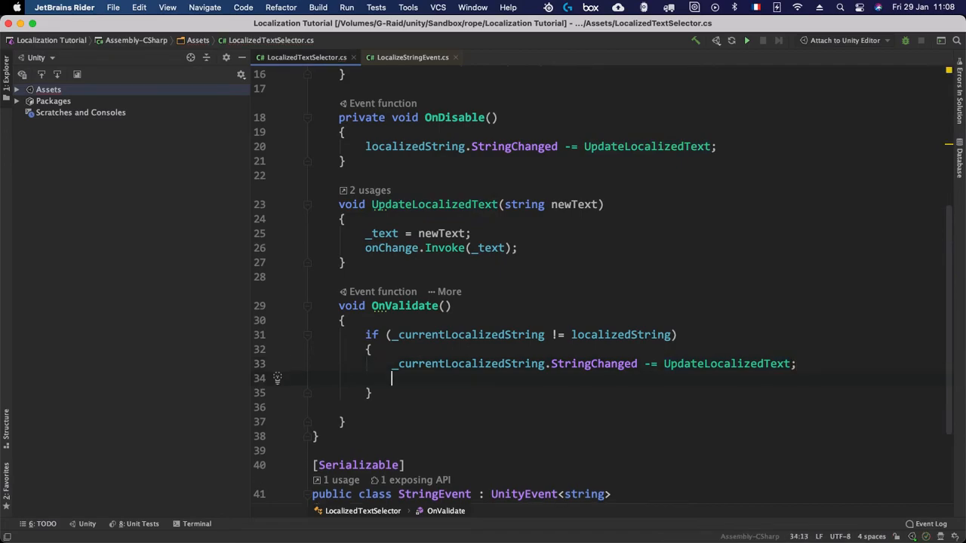
On the next line of the if block, subscribe UpdateLocalizedText to localizedString.StringChanged using +=
text(lo)
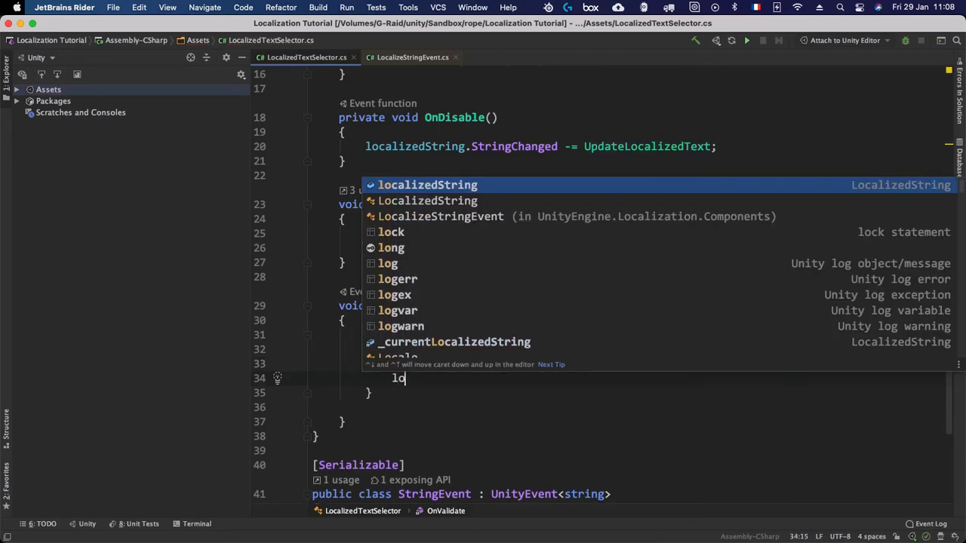
key(Return)
text(.S)
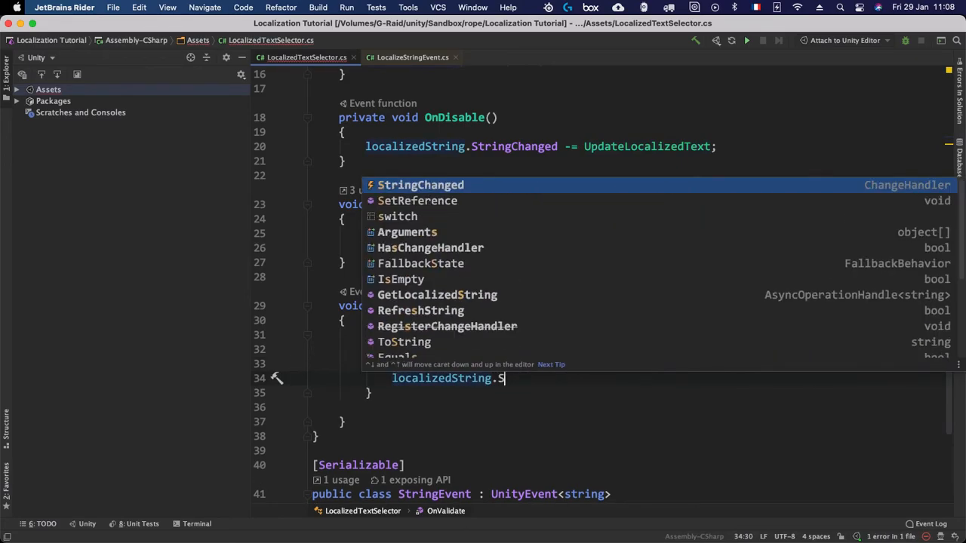
key(Return)
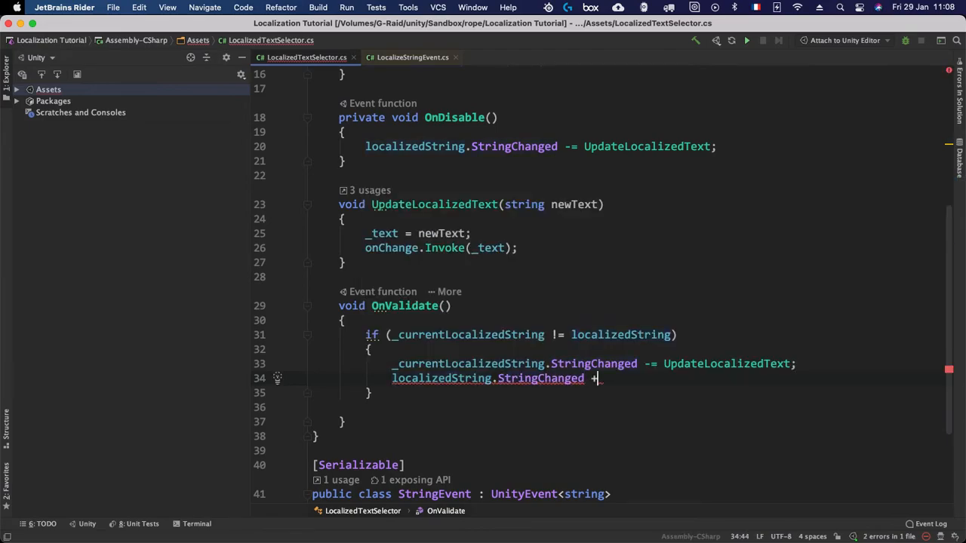
text(+= )
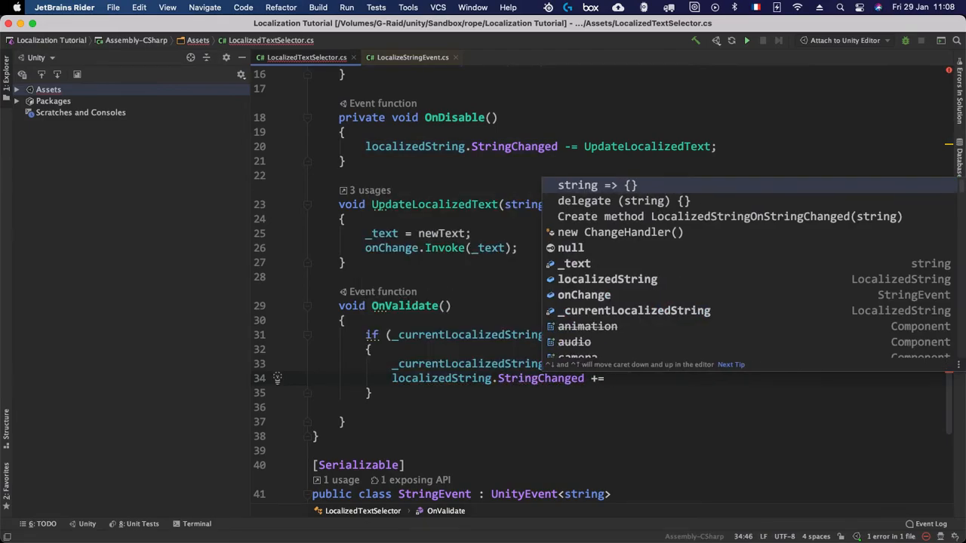
text(U)
key(Return)
text(;)
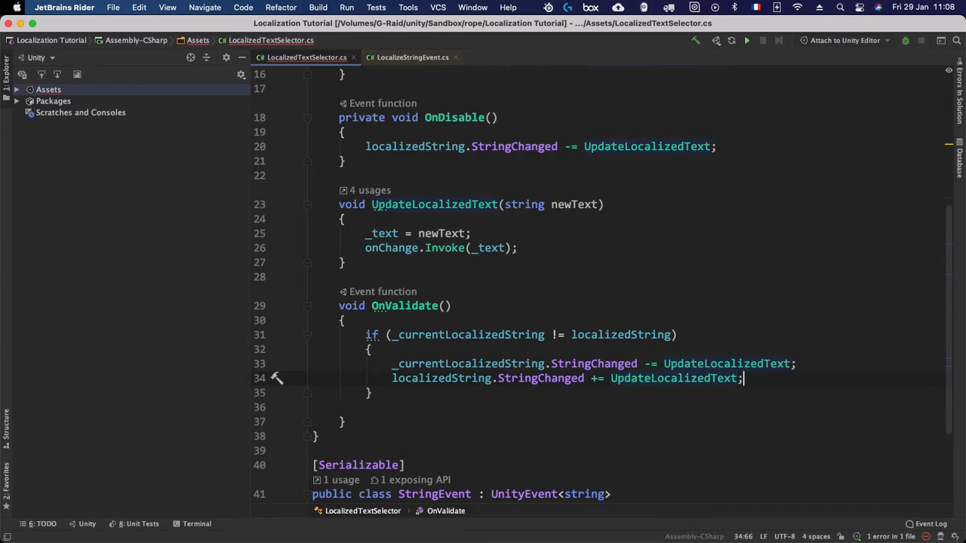
End the if block by assigning localizedString to _currentLocalizedString
key(Return)
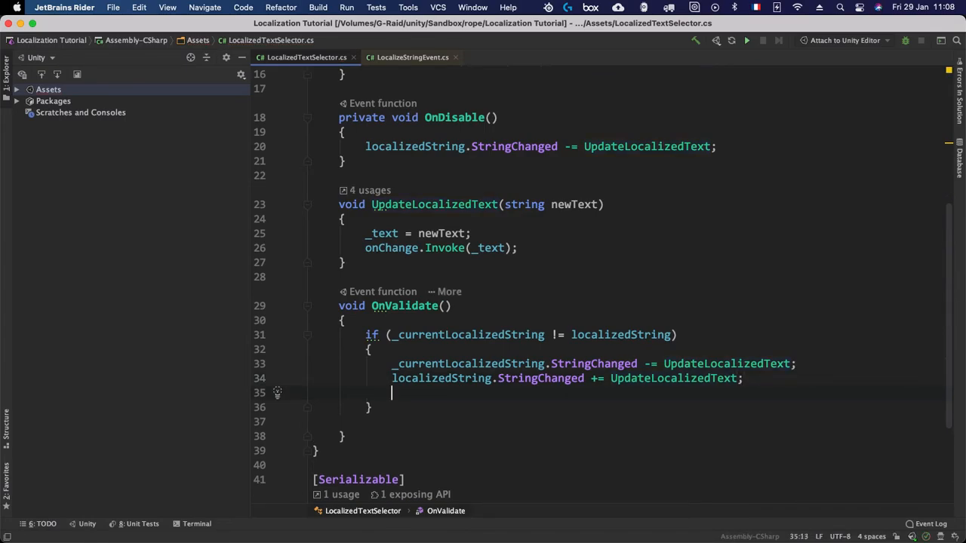
text(_currentLocalizedString )
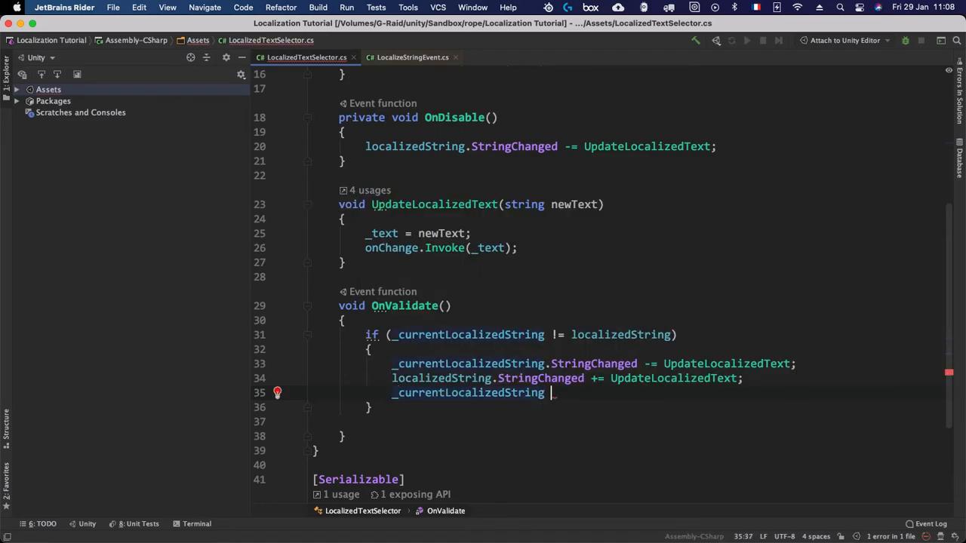
text(= localizedString;)
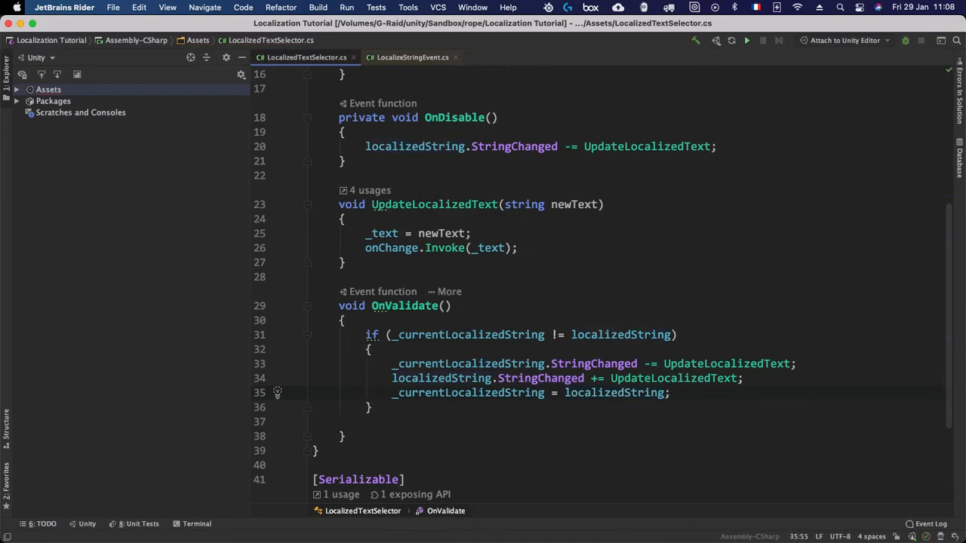
Insert empty lines between the _text field and the OnEnable method
scroll(410, 160, up, 5)
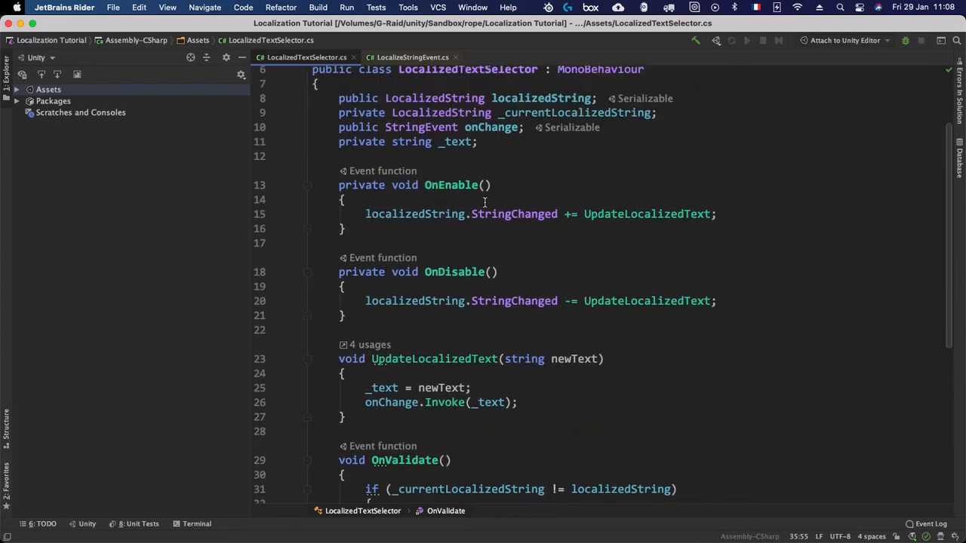
click(410, 160)
key(Return)
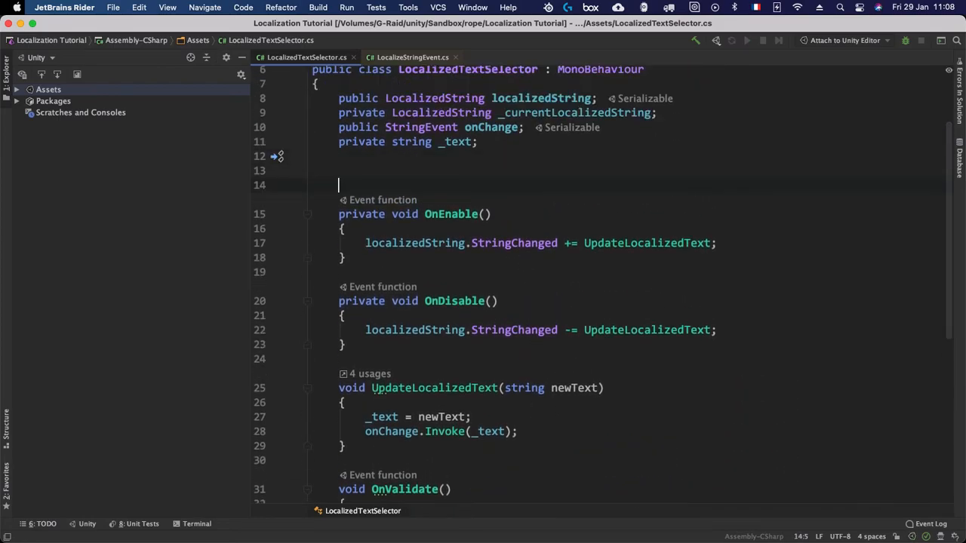
text(private v)
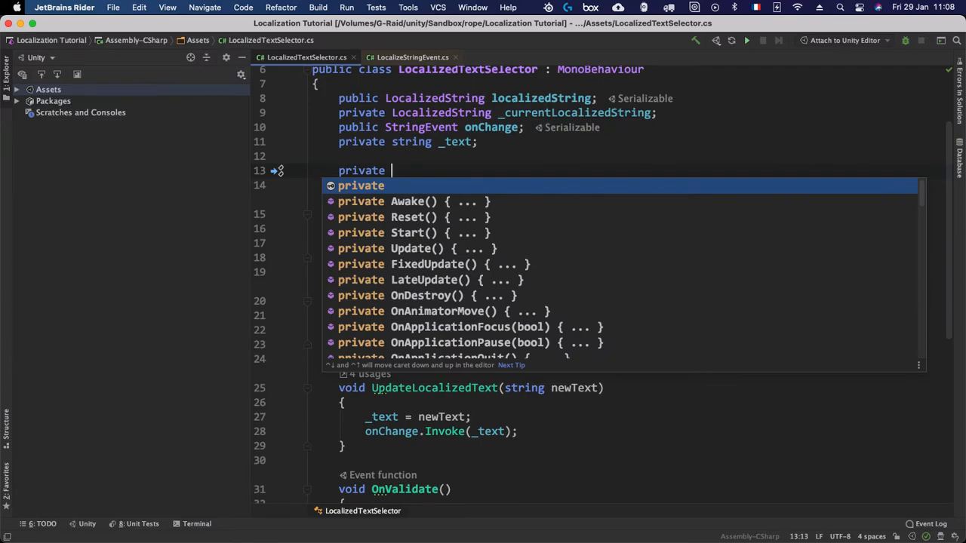
key(BackSpace)
key(BackSpace)
key(BackSpace)
key(BackSpace)
key(BackSpace)
key(BackSpace)
key(BackSpace)
key(BackSpace)
key(BackSpace)
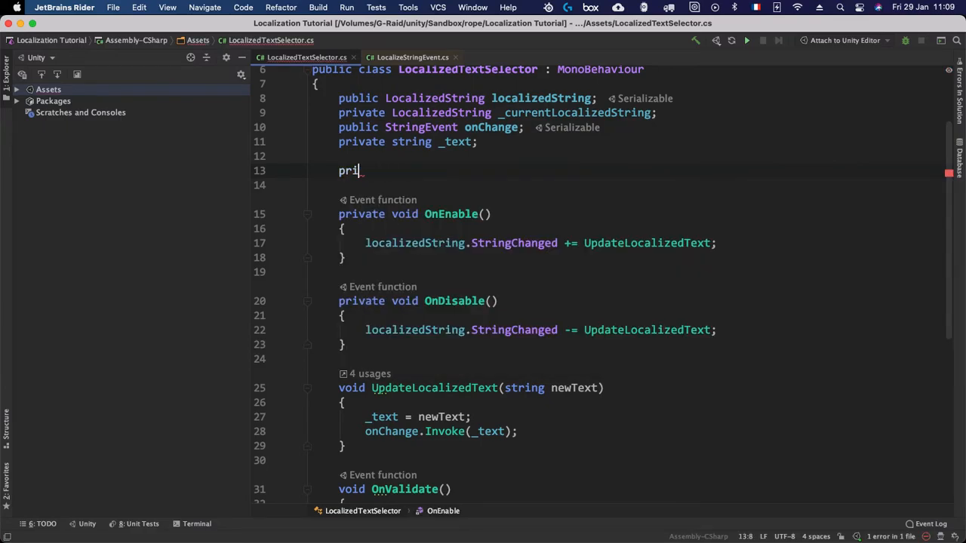
text(v)
key(BackSpace)
Generate a private Awake event function stub above OnEnable using code completion
text(awa)
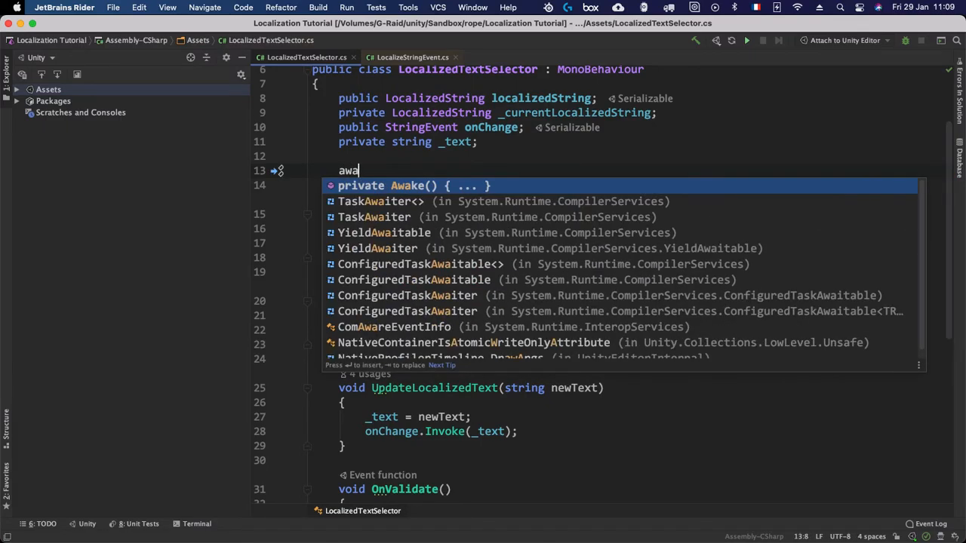
key(Return)
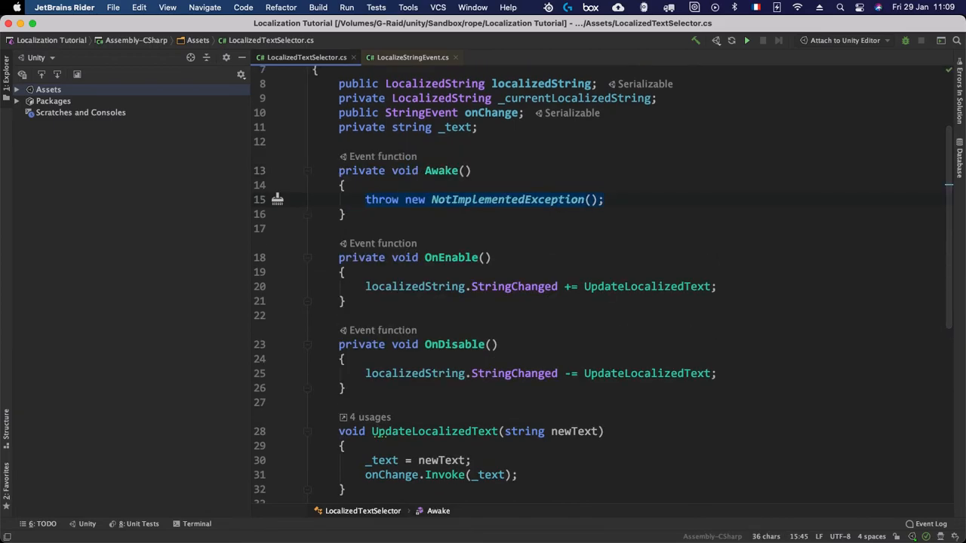
Replace the exception in the Awake body with an assignment of localizedString to _currentLocalizedString
text(_)
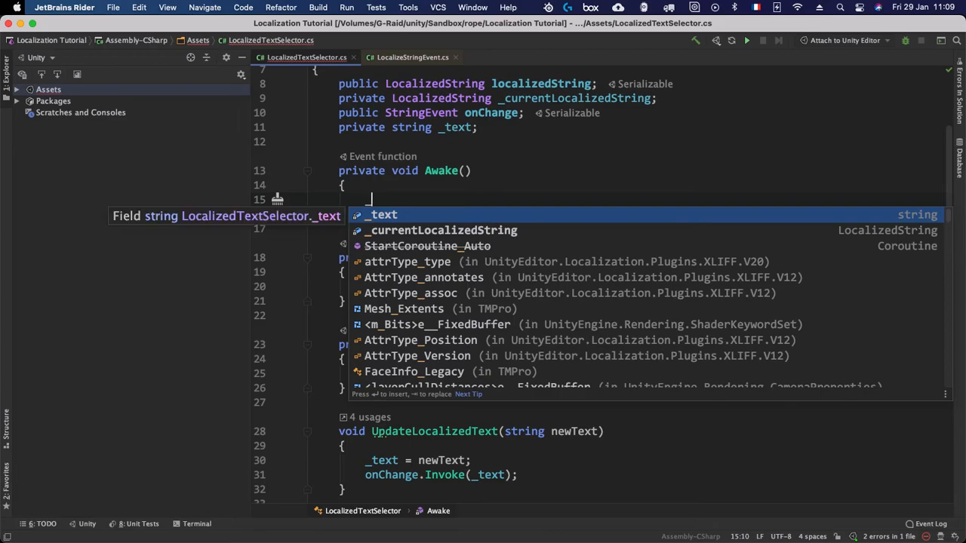
key(Down)
key(Return)
text(= l)
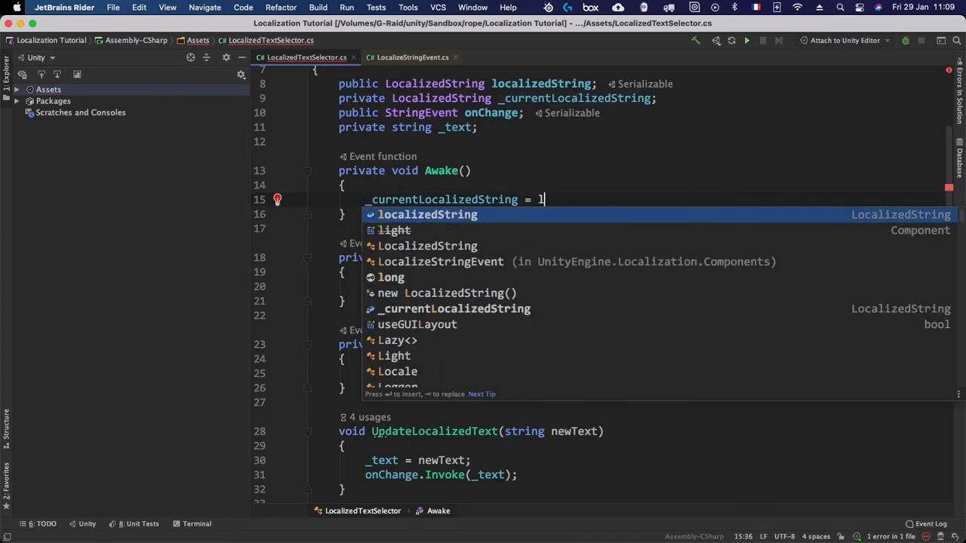
key(Return)
text(;)
Replace localizedString with _currentLocalizedString in the StringChanged lines of both OnEnable and OnDisable
double_click(435, 286)
text(_)
key(Return)
double_click(434, 373)
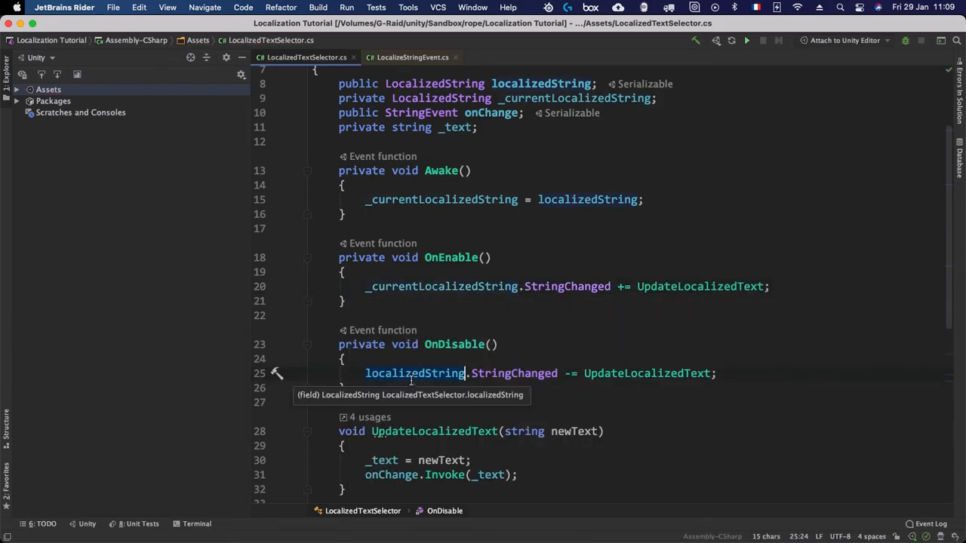
text(_c)
key(Return)
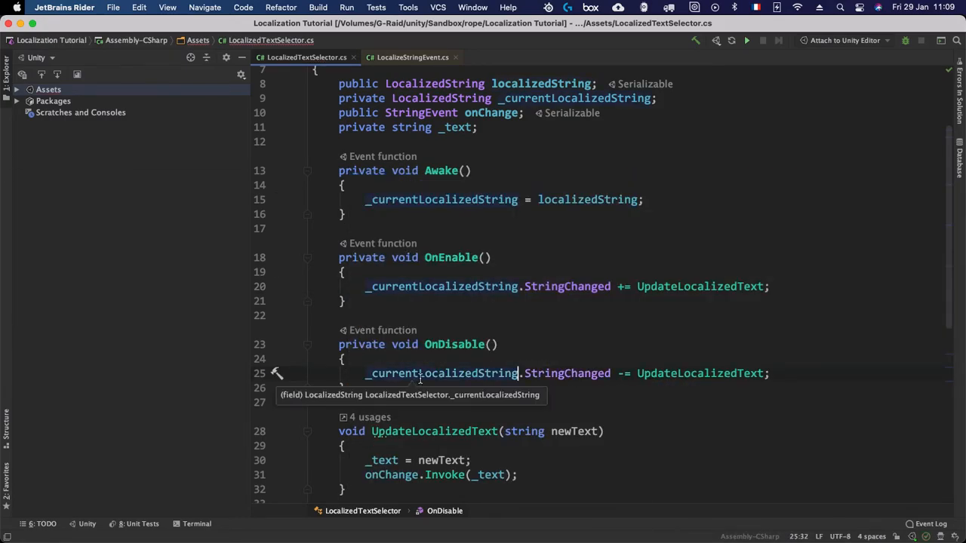
Add an empty line at the end of OnValidate's if block and change its += subscription to use _currentLocalizedString
scroll(540, 344, down, 3)
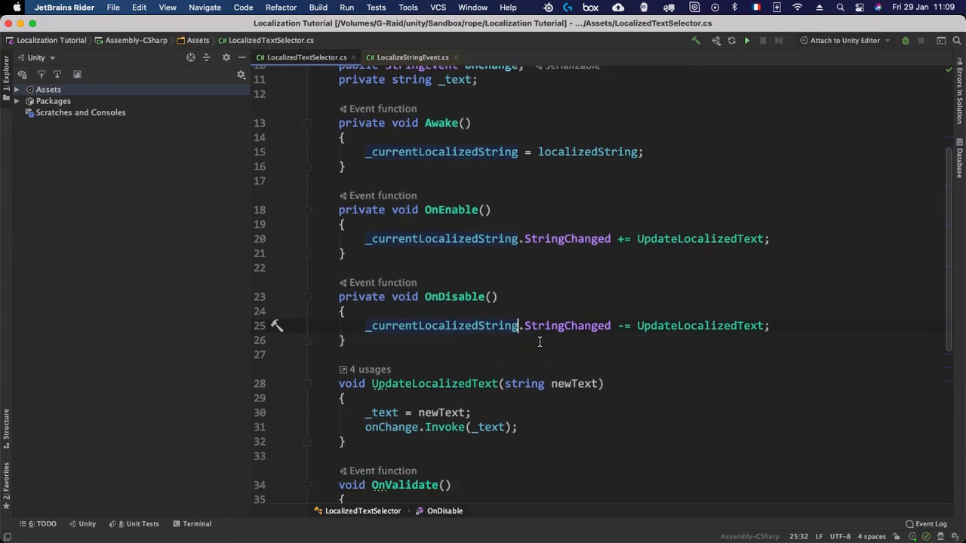
scroll(540, 393, down, 2)
scroll(540, 396, down, 5)
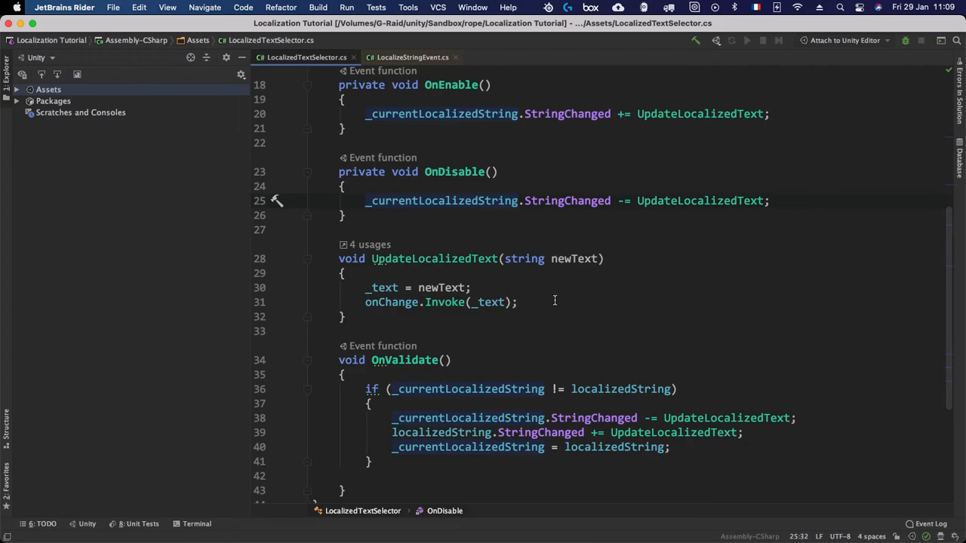
click(687, 450)
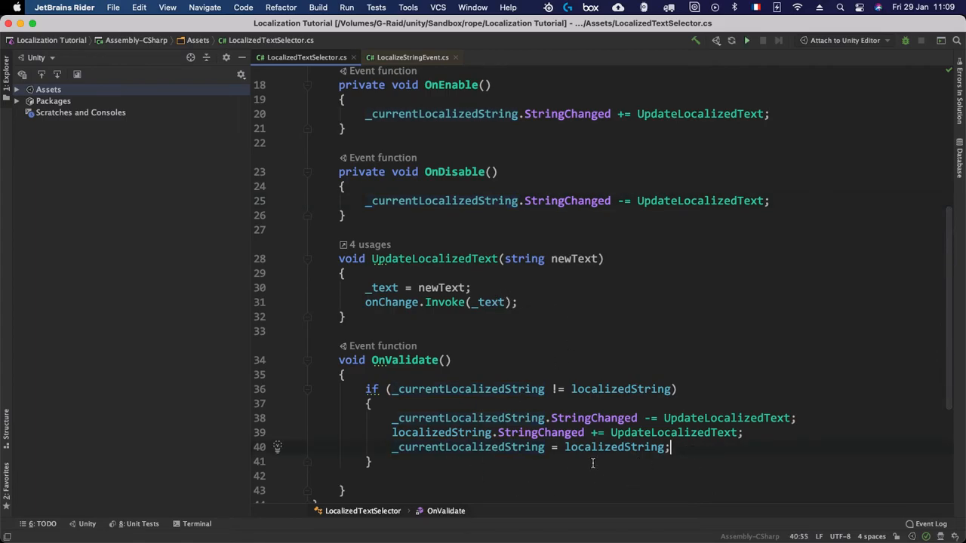
key(Return)
double_click(419, 433)
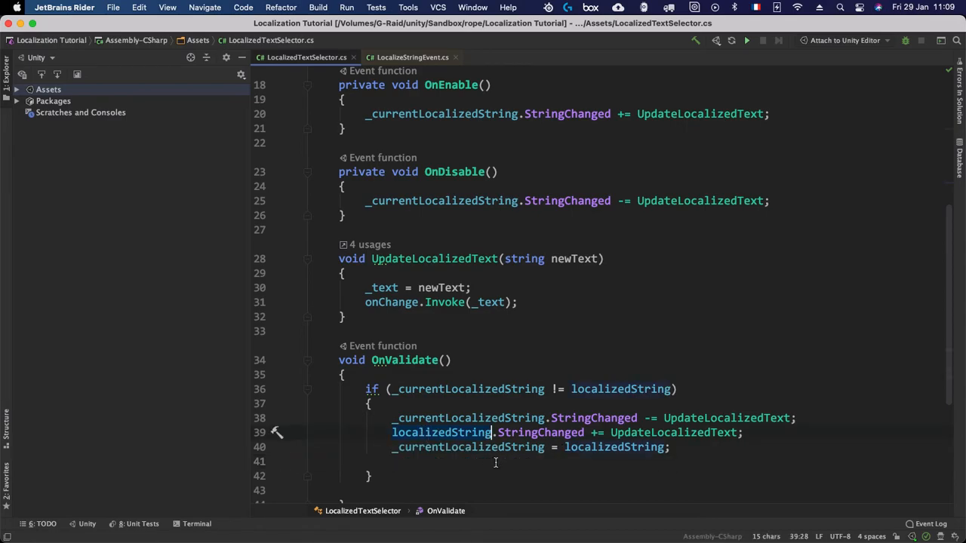
key(BackSpace)
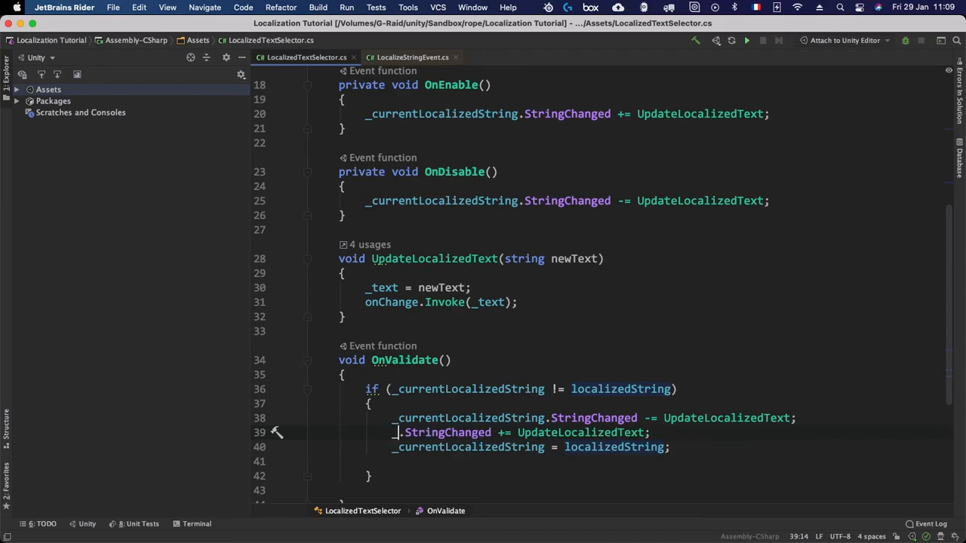
text(_currentLocalizedString)
key(Return)
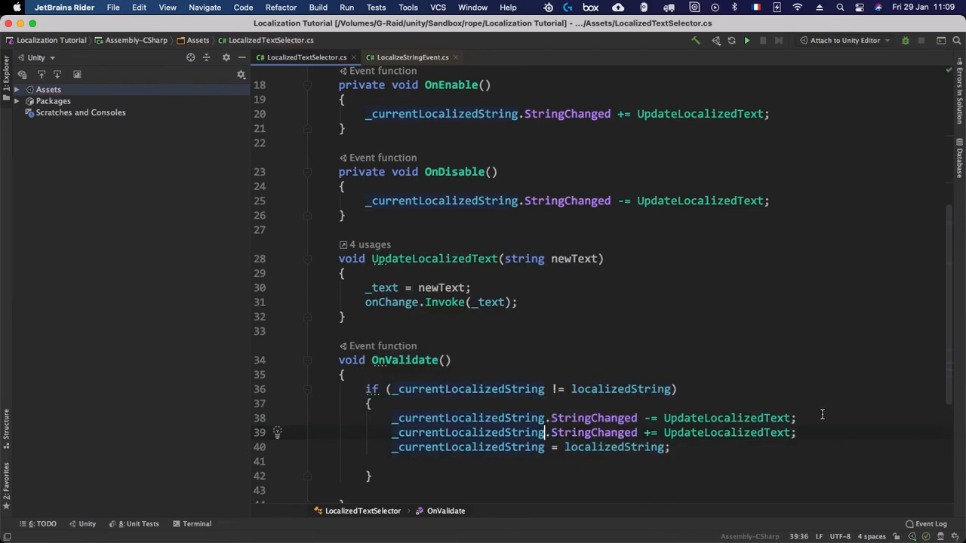
Move the StringChanged += UpdateLocalizedText line below the assignment of localizedString in the if block
drag(313, 433, 313, 447)
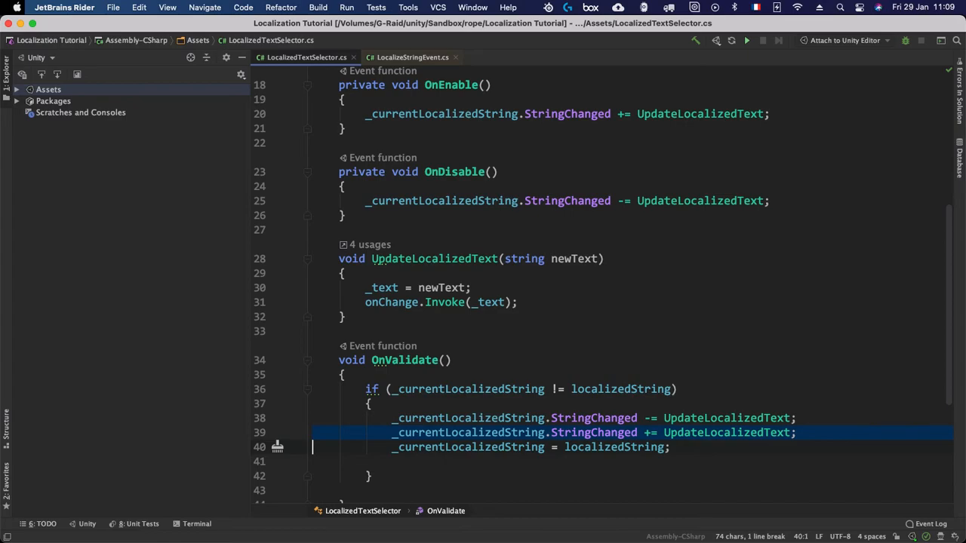
key(super+x)
key(Down)
key(super+v)
key(Down)
key(Left)
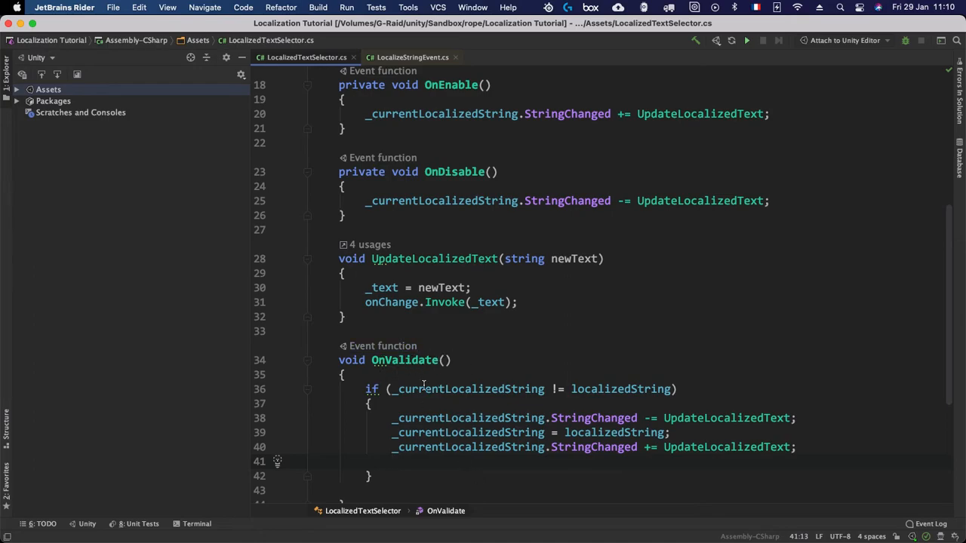
Replace the void OnValidate declaration with public UpdateLocalizedString, keeping the method body
double_click(400, 360)
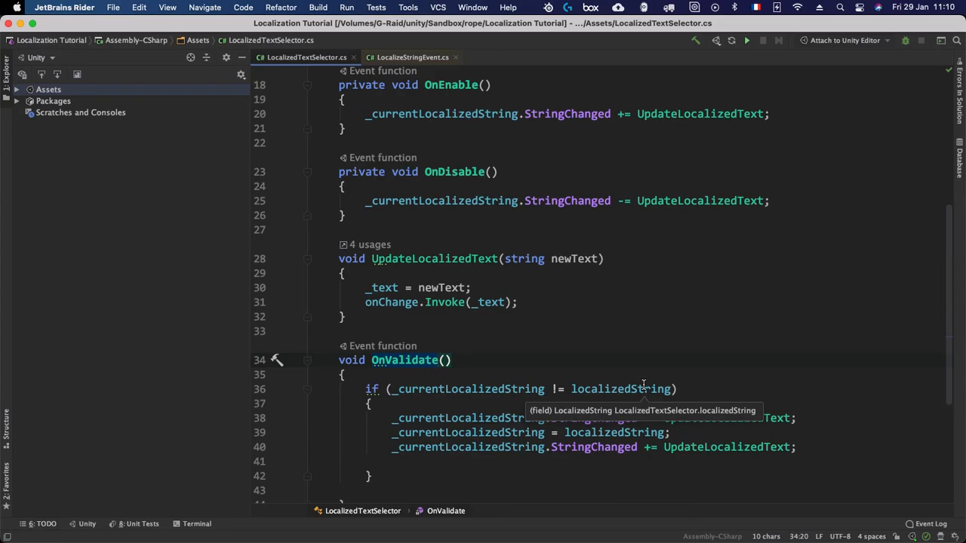
key(BackSpace)
key(BackSpace)
key(BackSpace)
key(BackSpace)
key(BackSpace)
key(BackSpace)
text(public Upd)
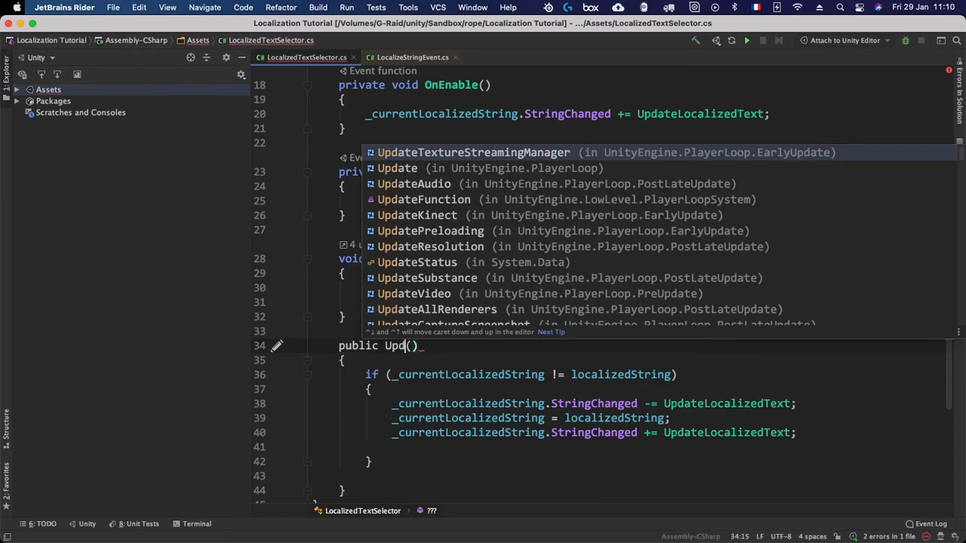
text(ate)
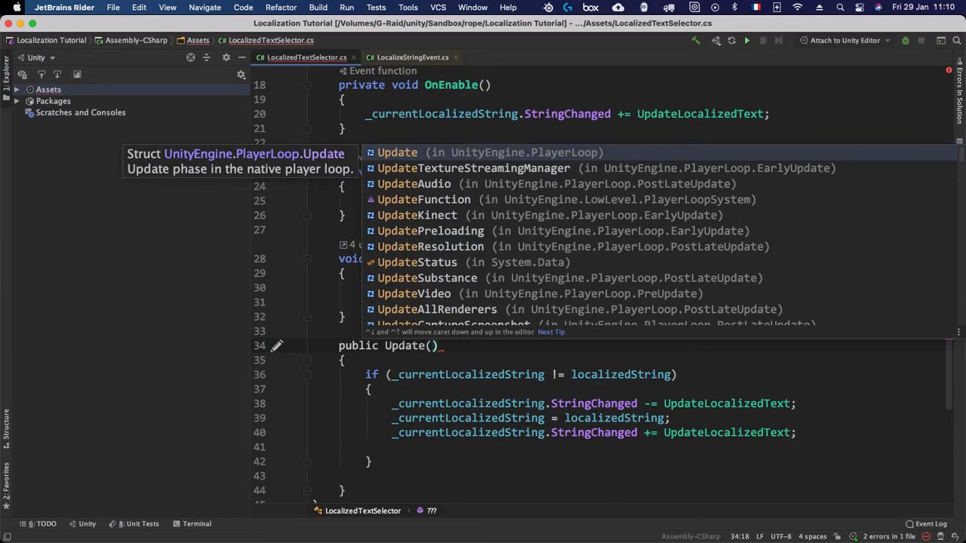
key(Escape)
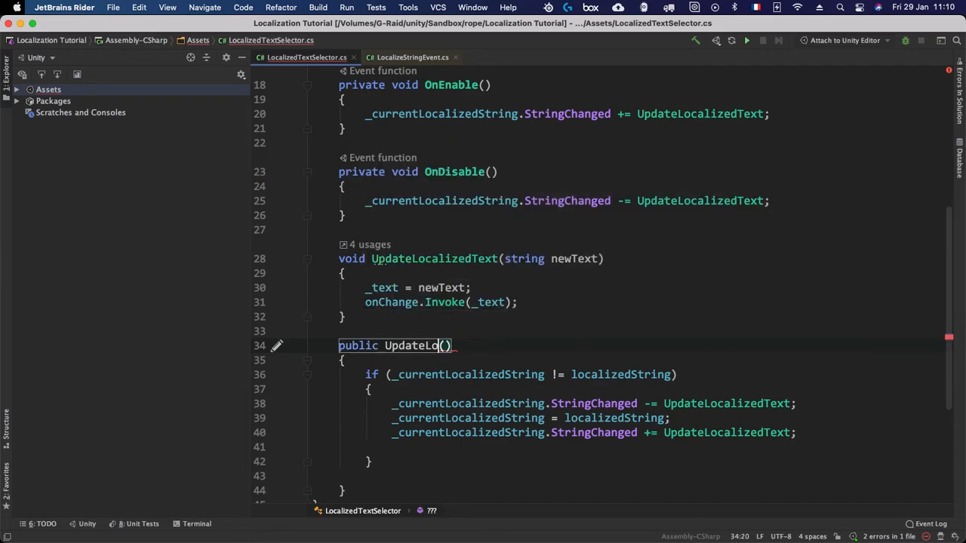
text(LocalizedString)
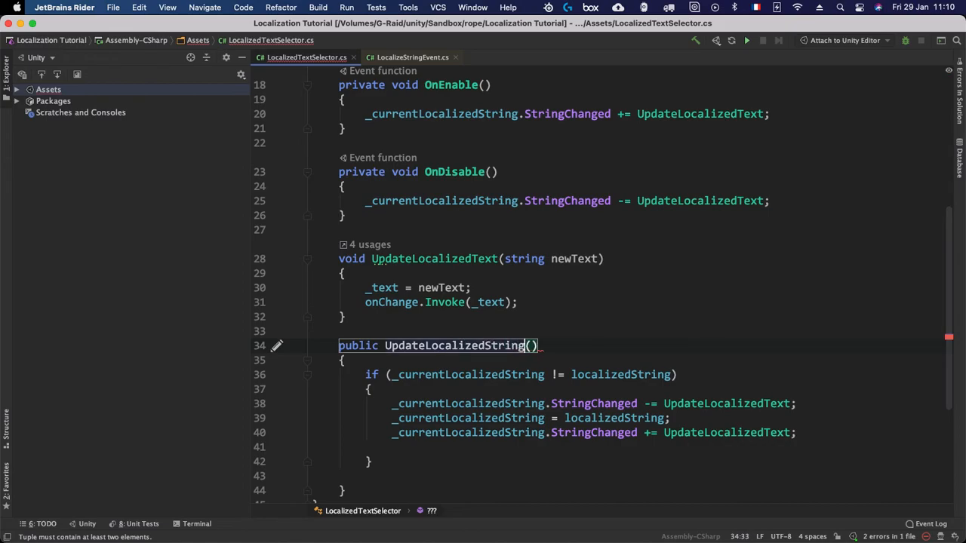
Rename the public method to Refresh and give it a void return type
key(BackSpace)
key(BackSpace)
key(BackSpace)
key(BackSpace)
key(BackSpace)
key(BackSpace)
key(BackSpace)
key(BackSpace)
key(BackSpace)
key(BackSpace)
key(BackSpace)
key(BackSpace)
key(BackSpace)
key(BackSpace)
key(BackSpace)
key(BackSpace)
key(BackSpace)
key(BackSpace)
key(BackSpace)
key(BackSpace)
key(BackSpace)
text(Refr)
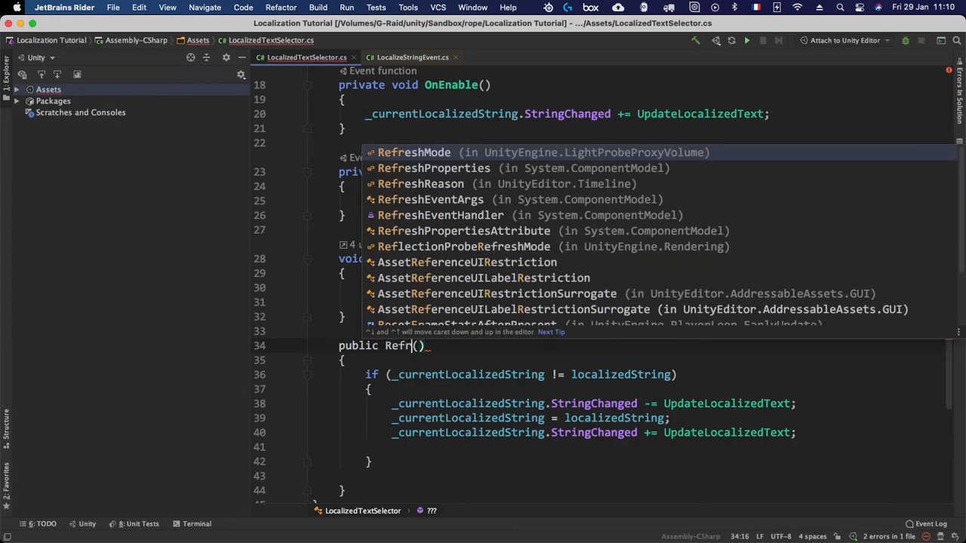
text(esh)
key(Escape)
key(super+Left)
key(Up)
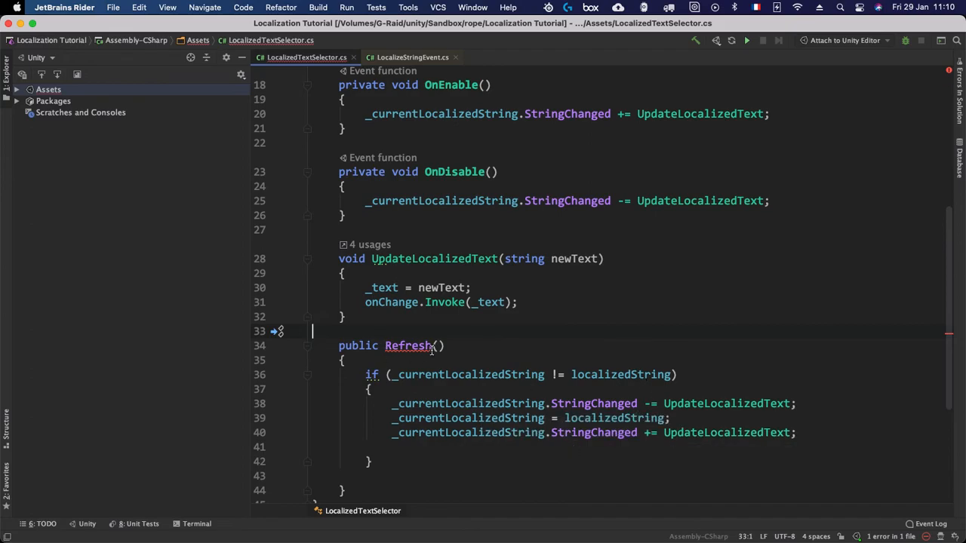
mouse_move(428, 349)
click(385, 346)
text(void)
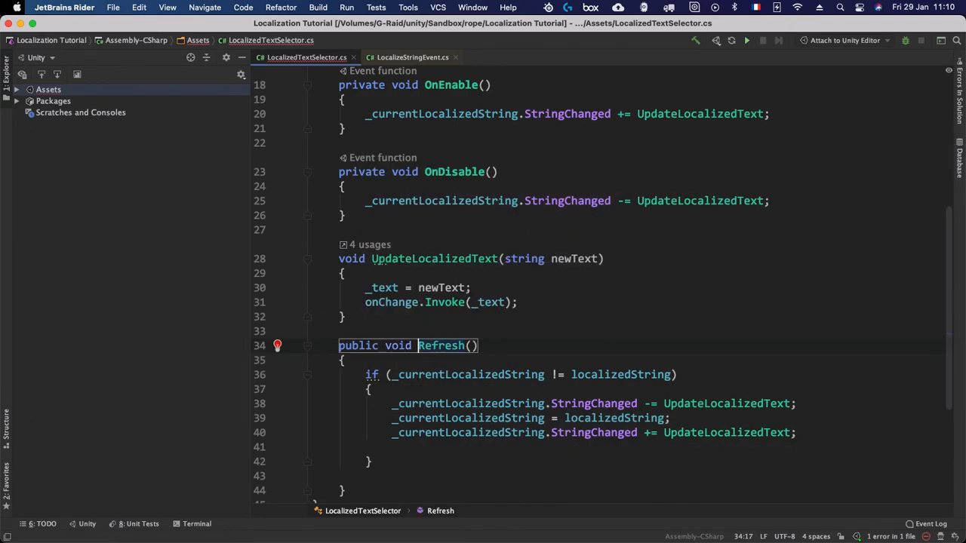
Add a ContextMenu attribute with the item name "Refresh" above the Refresh method
click(421, 327)
text([ContextMenu()
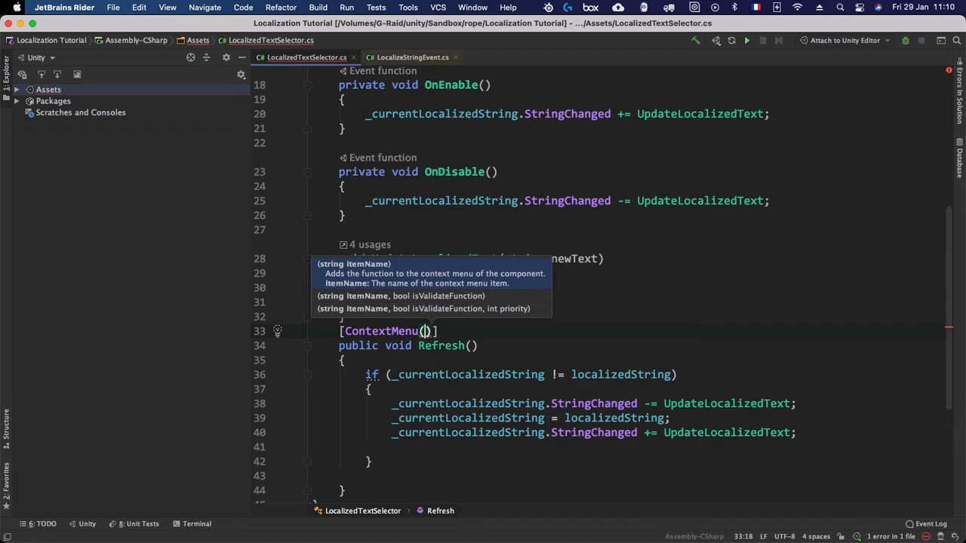
text(")
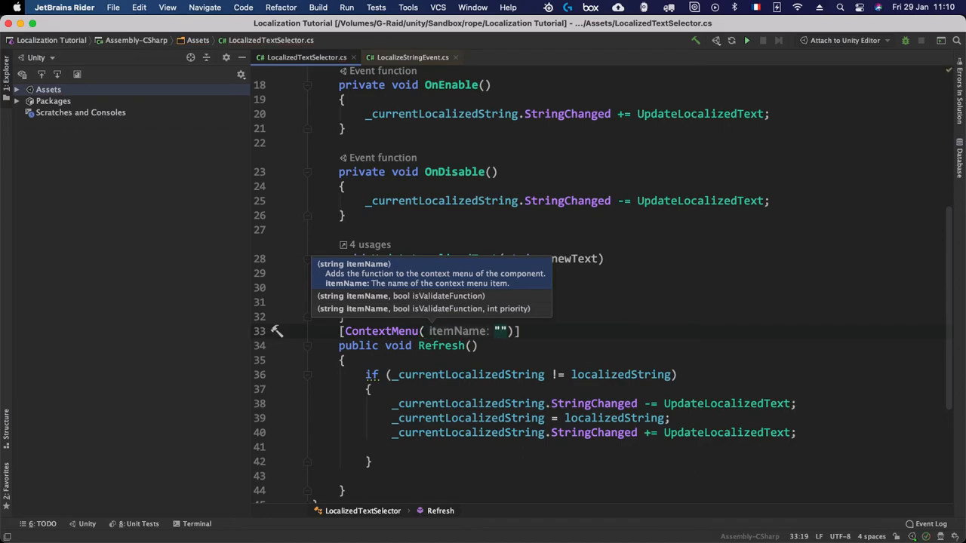
text(Refres)
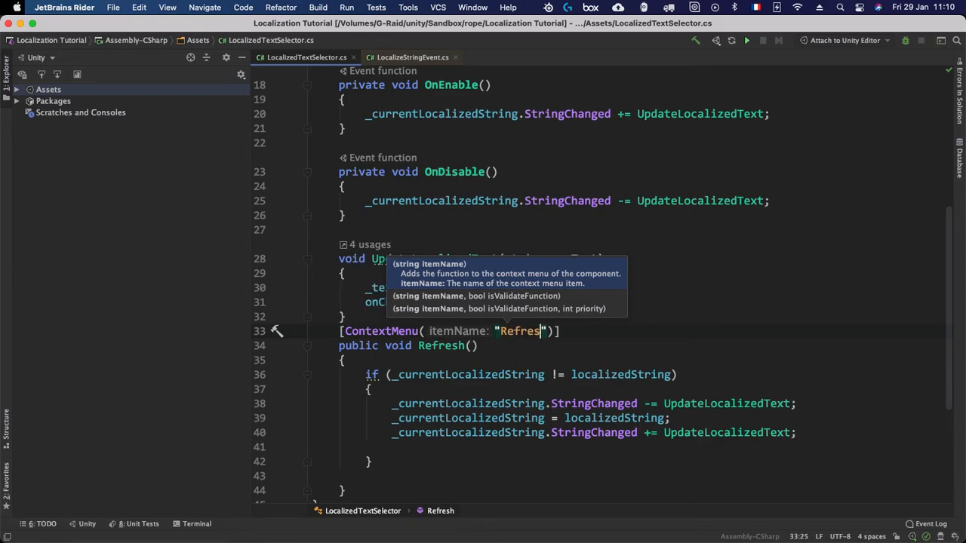
text(h)
key(Escape)
key(Right)
Insert an empty line between the UpdateLocalizedText method and the ContextMenu attribute
key(Down)
key(Down)
key(Down)
key(Down)
key(Down)
key(Down)
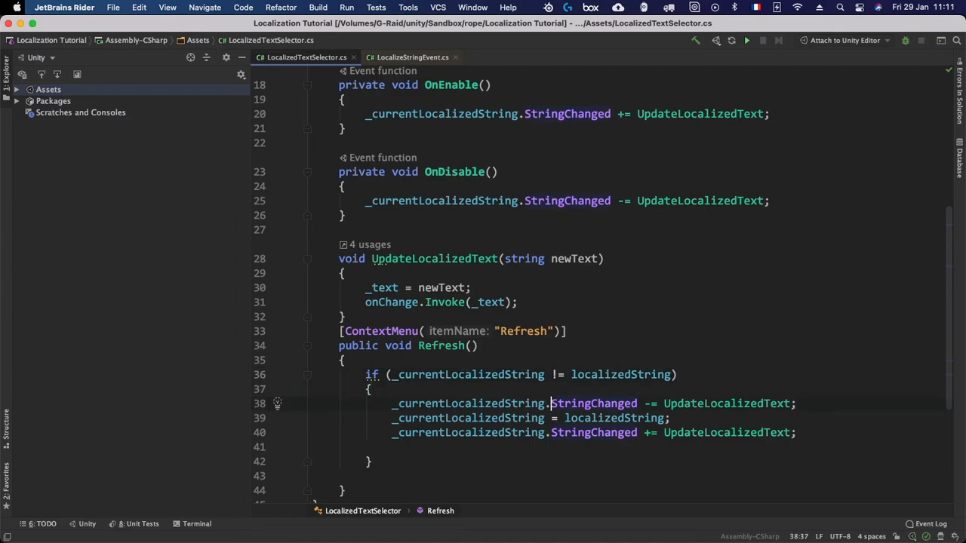
key(Down)
key(Down)
click(818, 432)
click(450, 317)
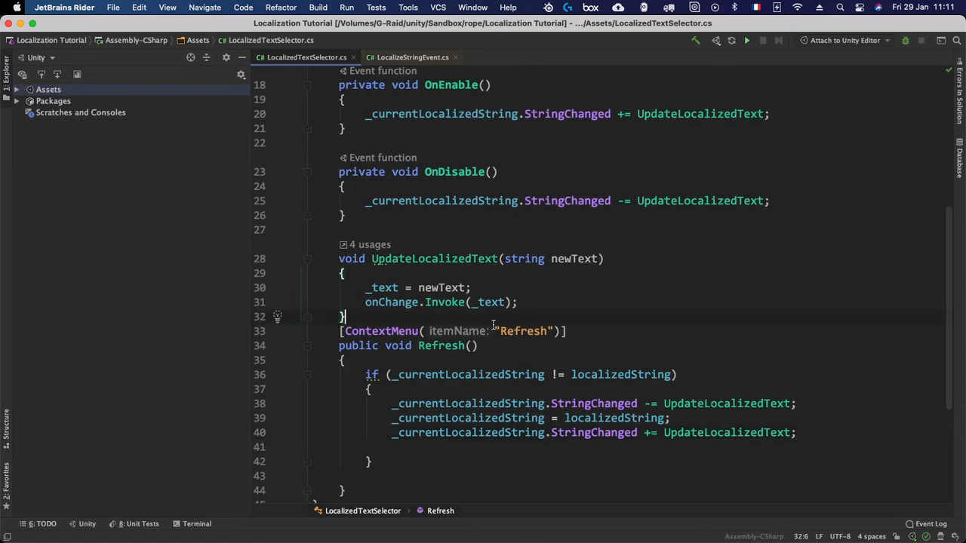
key(Return)
On the last line of Refresh's if block, start assigning a member of _currentLocalizedString to _text
click(801, 448)
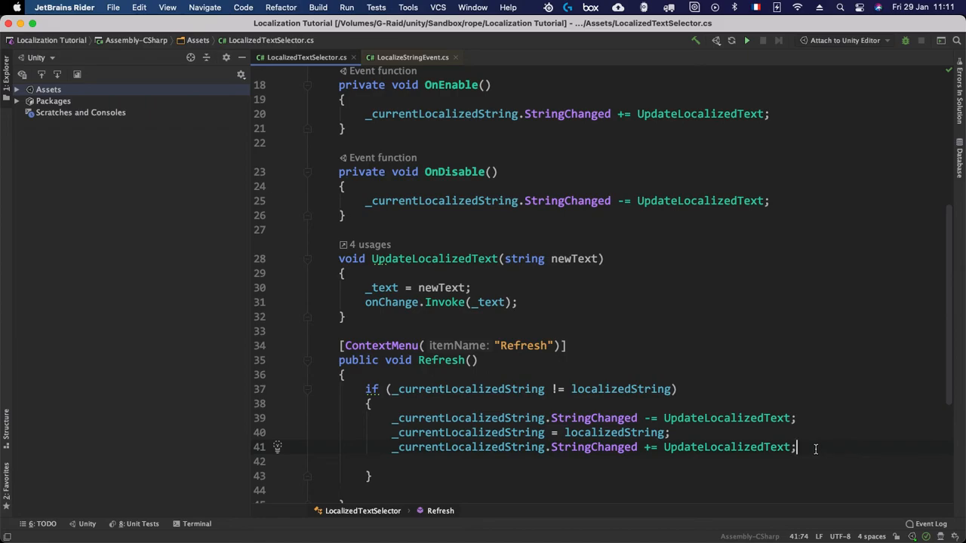
key(Down)
text(_)
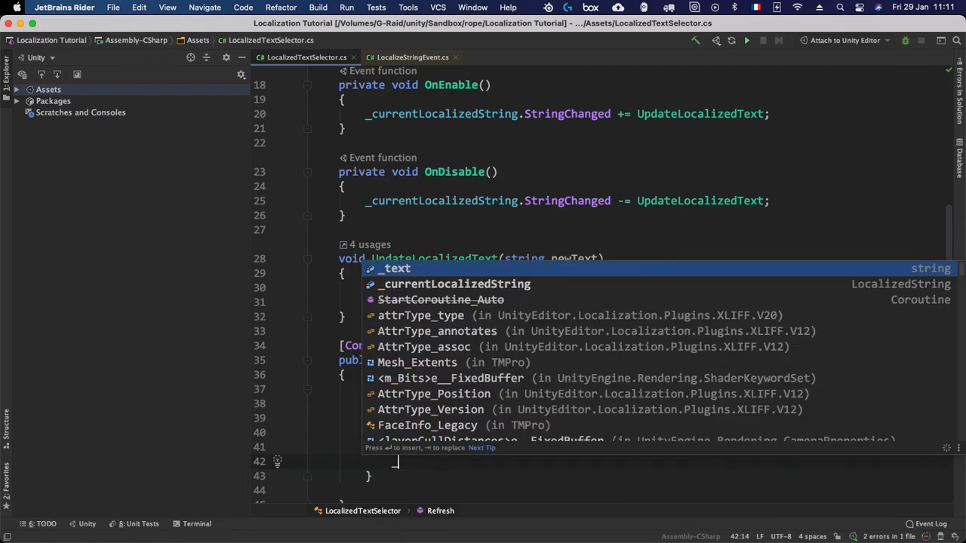
text(text =)
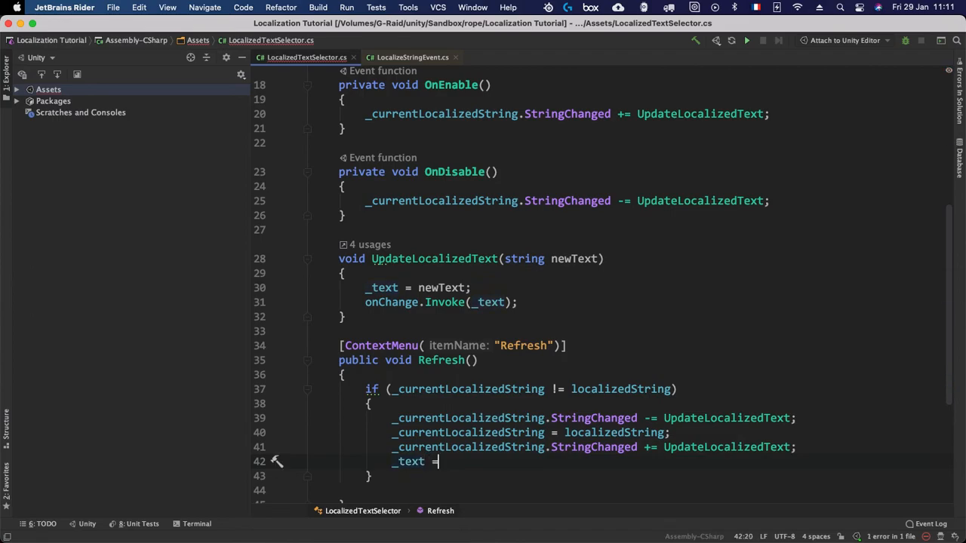
text( _currentLocalizedString.)
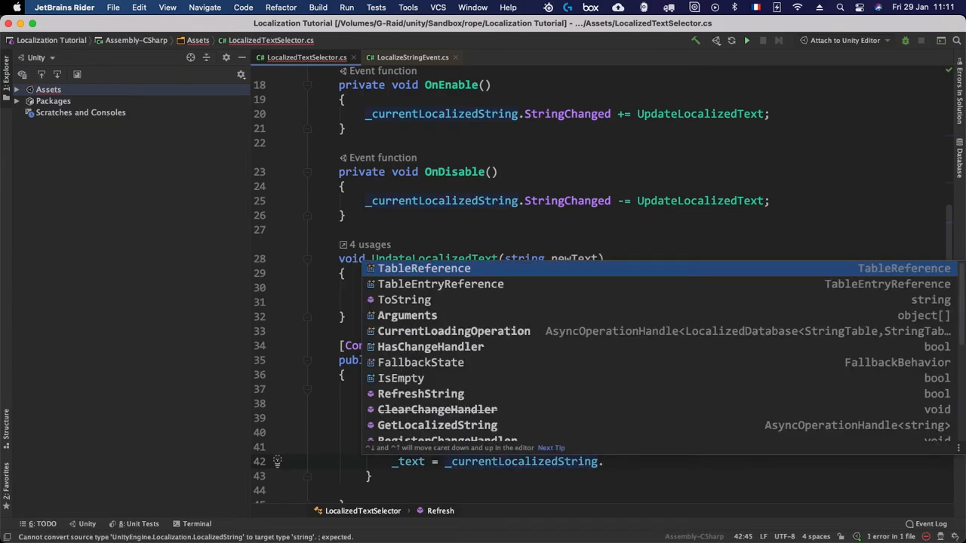
Look through the suggested members of _currentLocalizedString and check the return type of GetLocalizedString
key(Down)
key(Down)
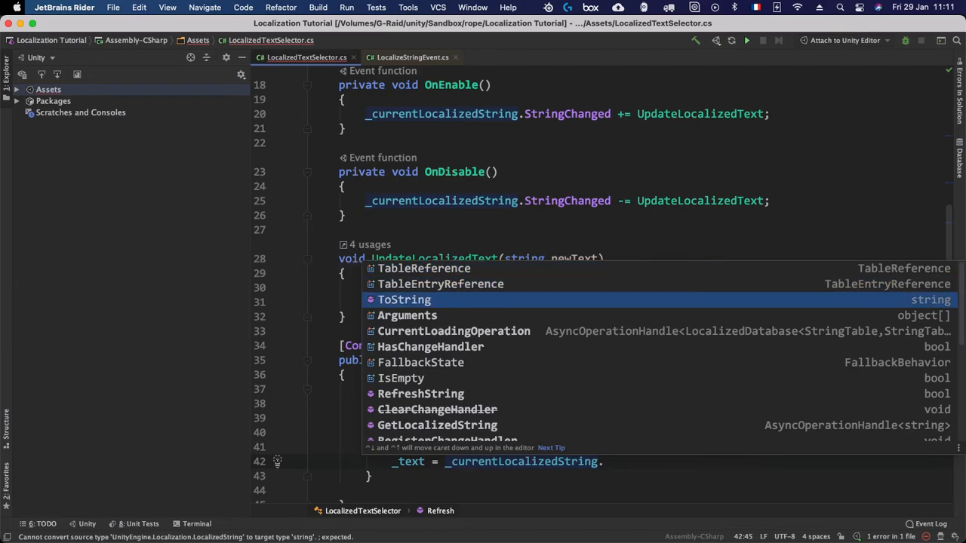
key(Down)
key(Down)
key(Down)
key(Down)
key(Down)
key(Down)
key(Down)
key(Down)
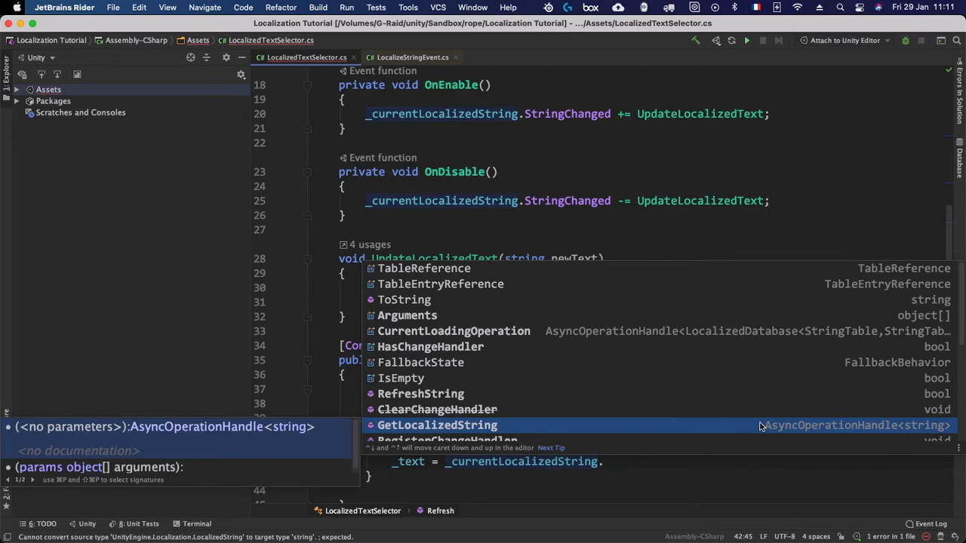
click(637, 466)
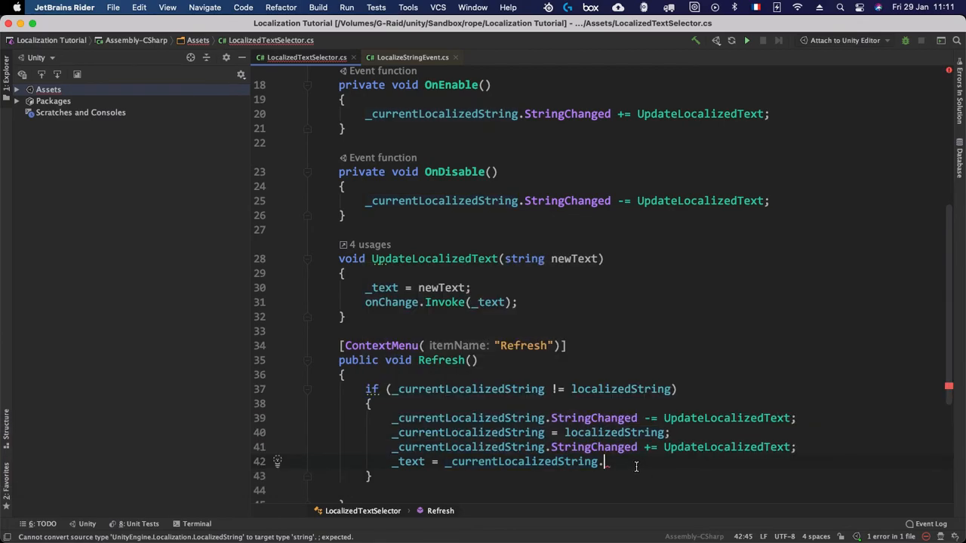
Remove the "_text =" assignment in front of _currentLocalizedString on the last line of Refresh's if block
drag(612, 462, 391, 462)
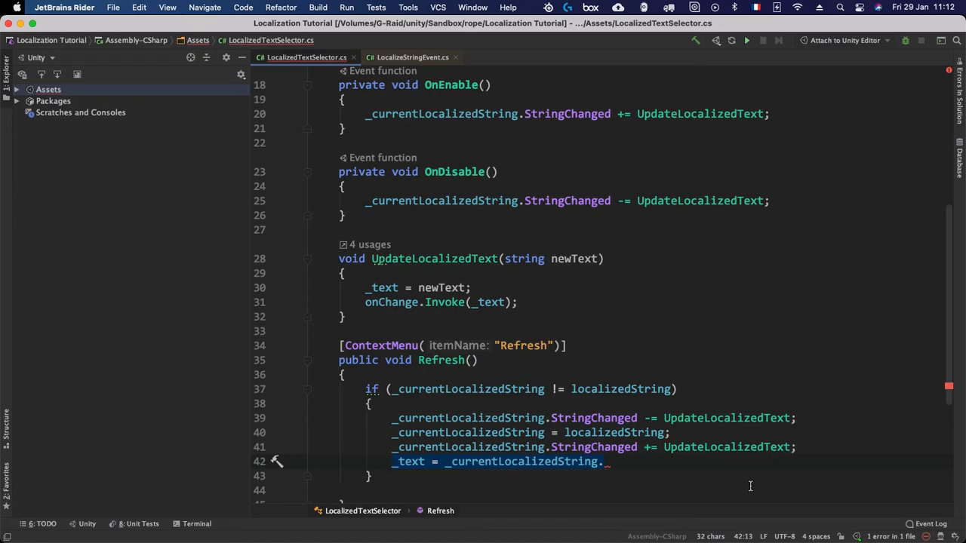
drag(444, 462, 391, 462)
key(BackSpace)
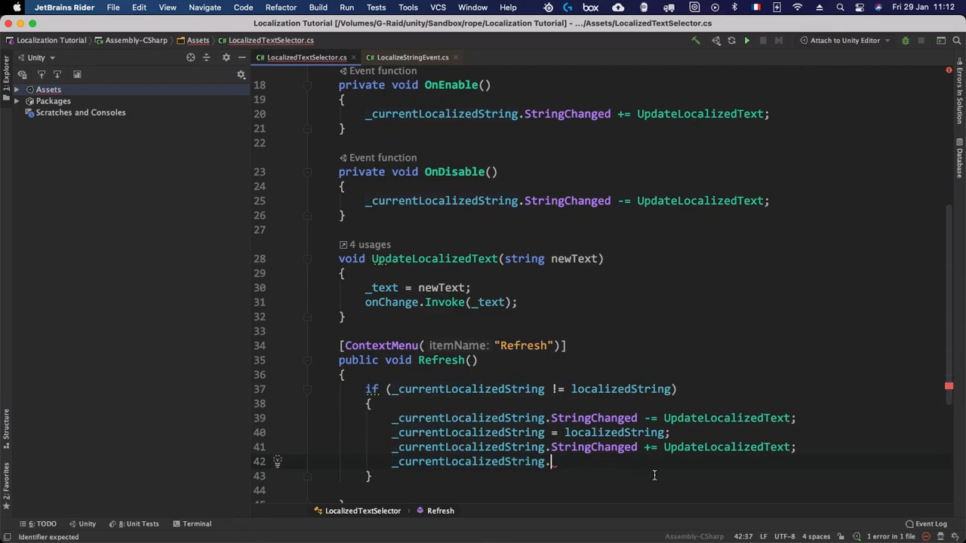
Call GetLocalizedString() on _currentLocalizedString and begin a += subscription to its Completed event
text(Get)
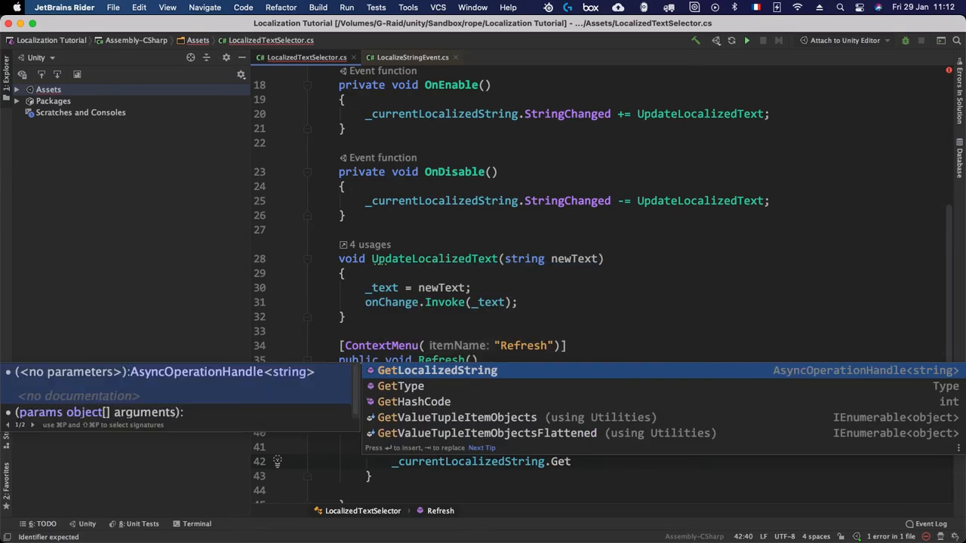
key(Return)
key(Right)
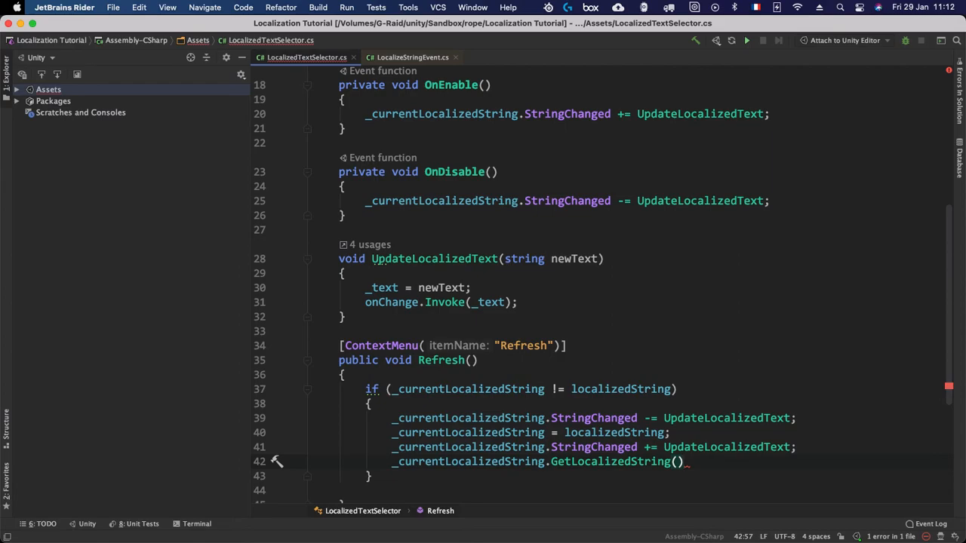
text(.C)
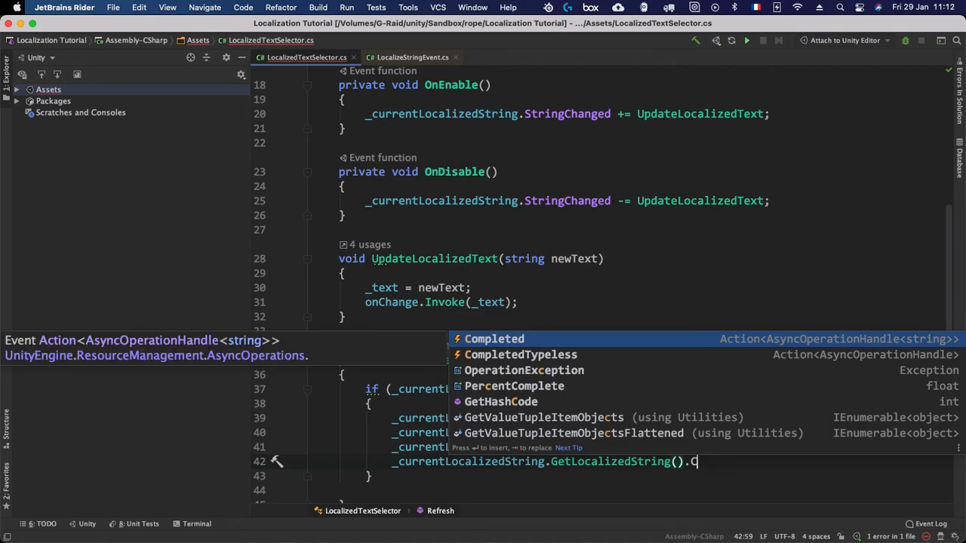
key(Return)
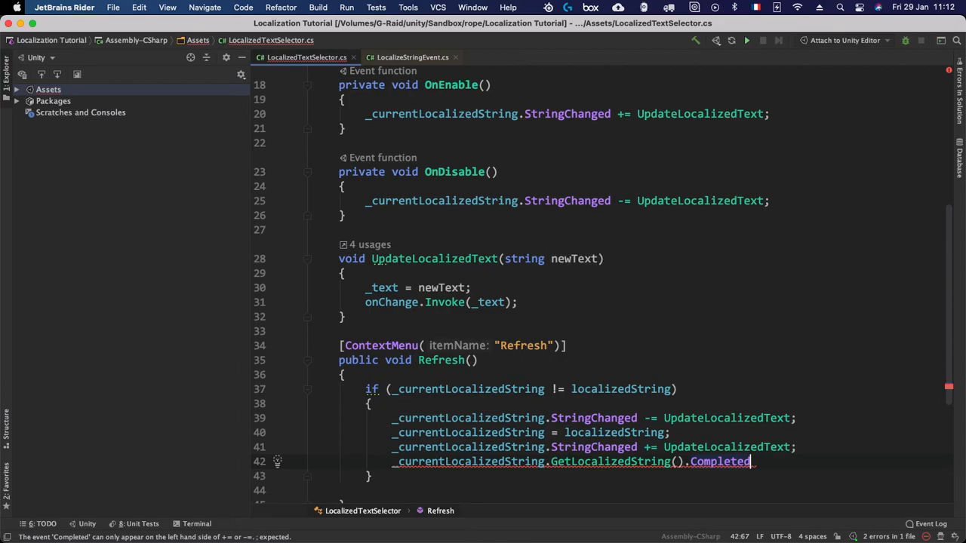
text(+=)
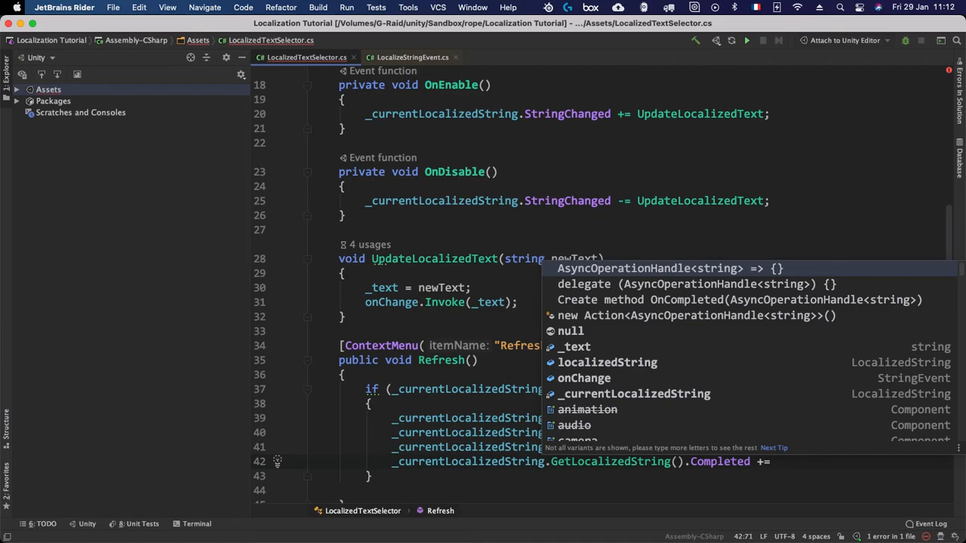
text(res)
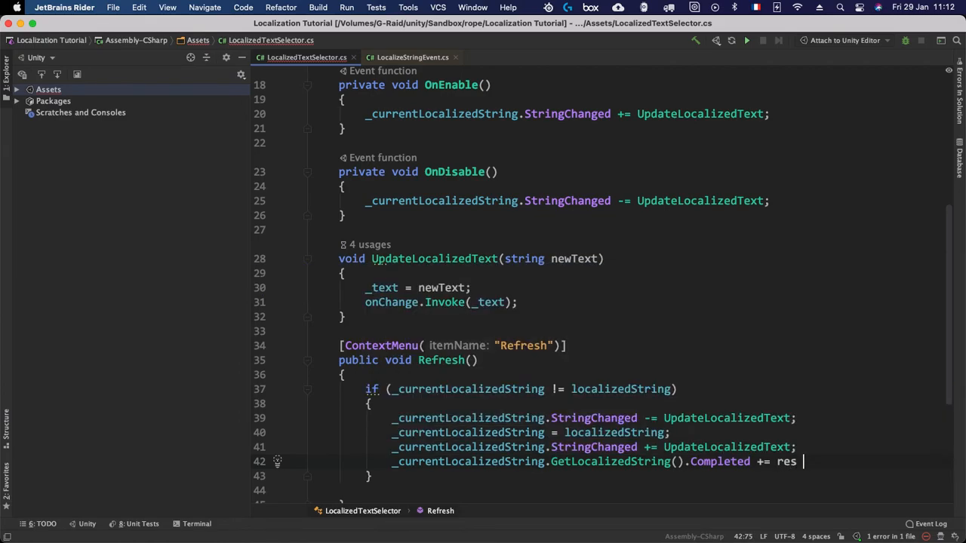
key(BackSpace)
key(BackSpace)
key(BackSpace)
key(BackSpace)
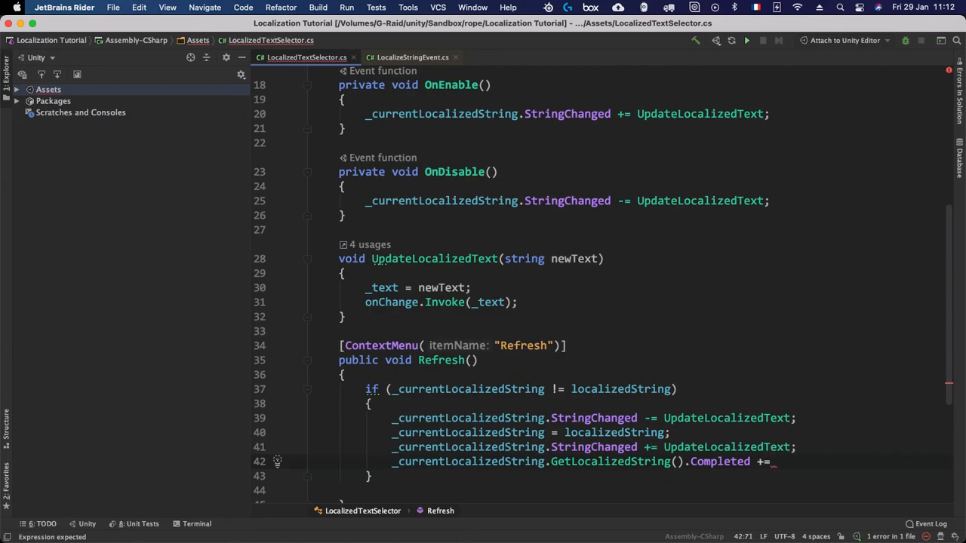
Complete the Completed subscription with the lambda r => UpdateLocalizedText(r.Result); as its handler
text(r)
key(Escape)
text(=>)
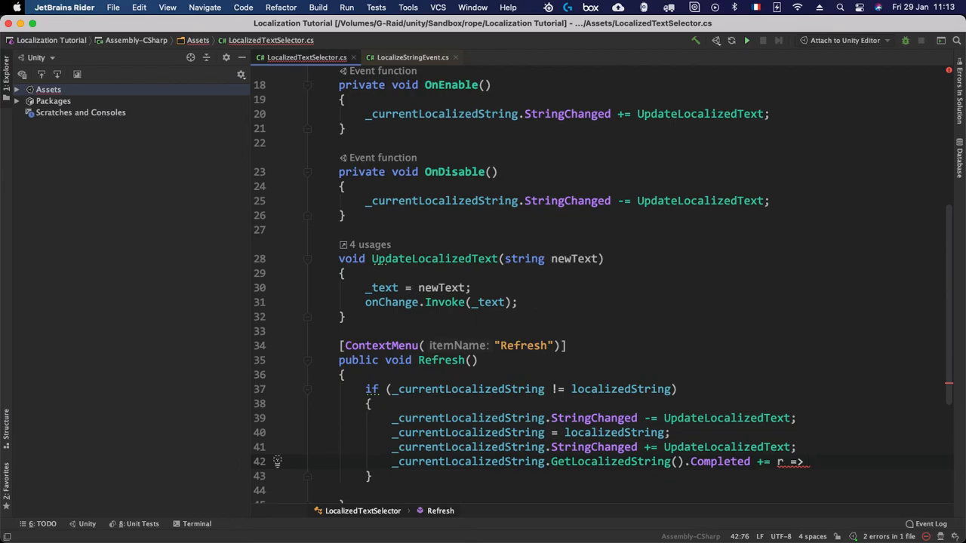
text(Up)
key(Return)
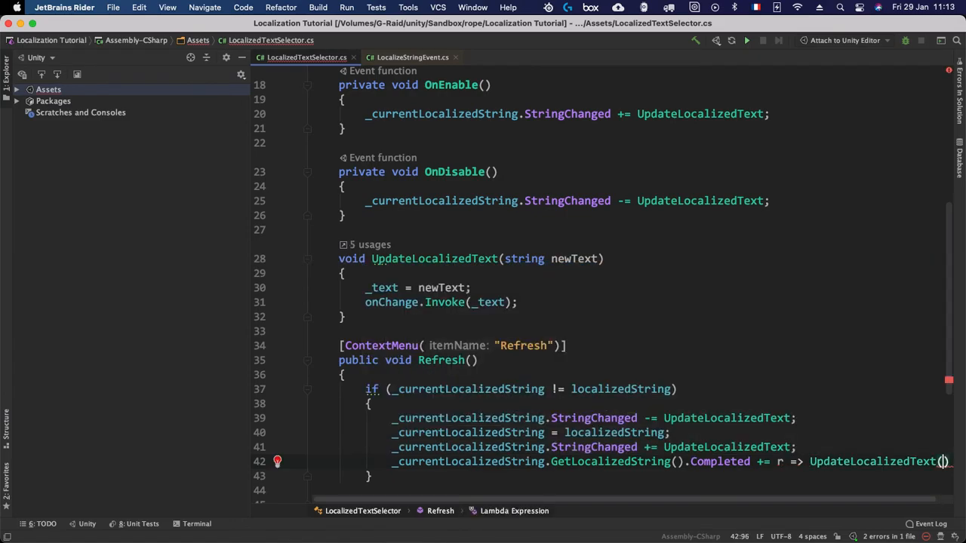
text(r.)
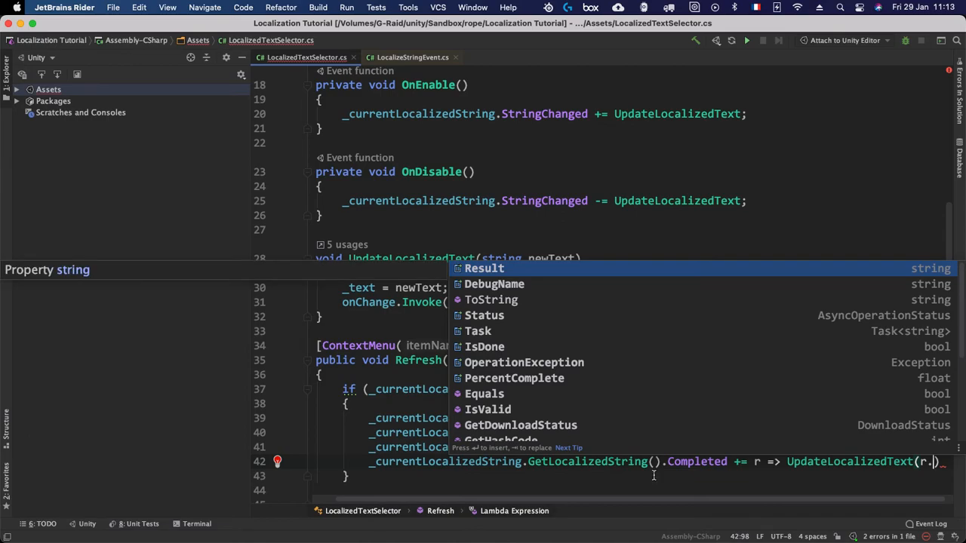
click(499, 270)
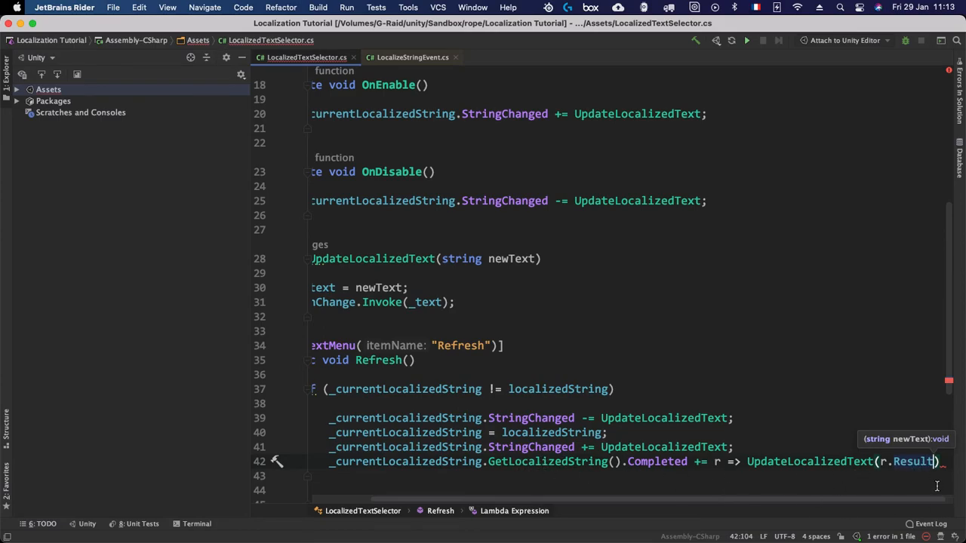
text();)
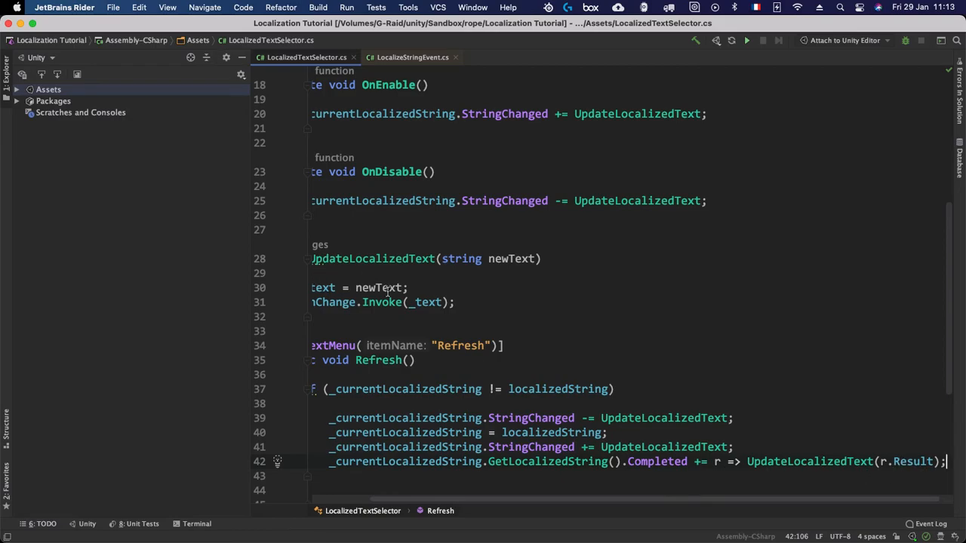
Review the LocalizedTextSelector script, from its field declarations through the Refresh method to the StringEvent class
scroll(434, 481, left, 3)
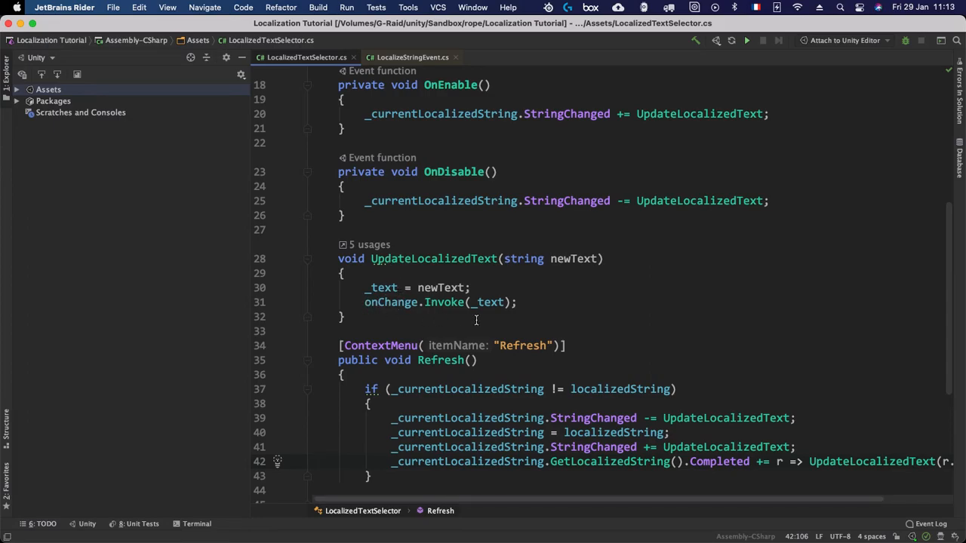
click(521, 302)
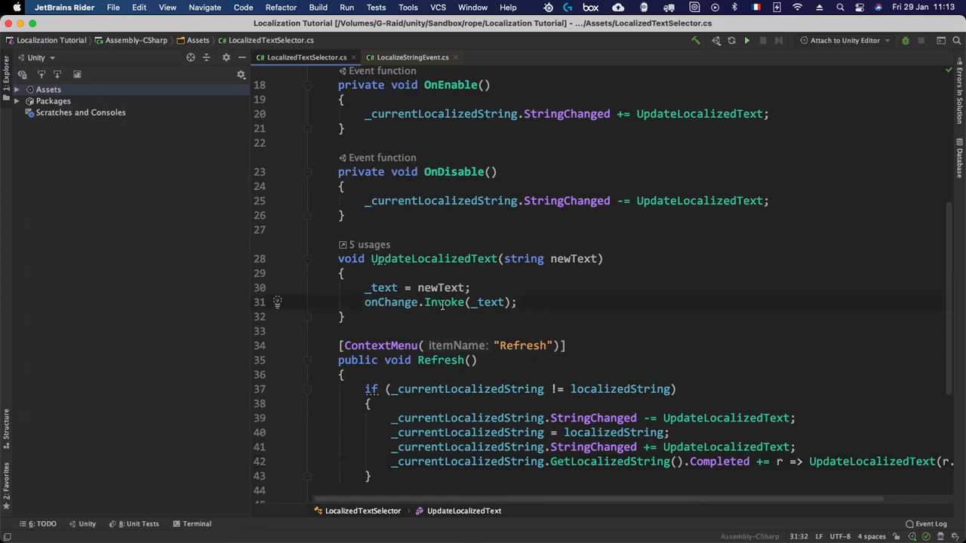
scroll(528, 307, up, 1)
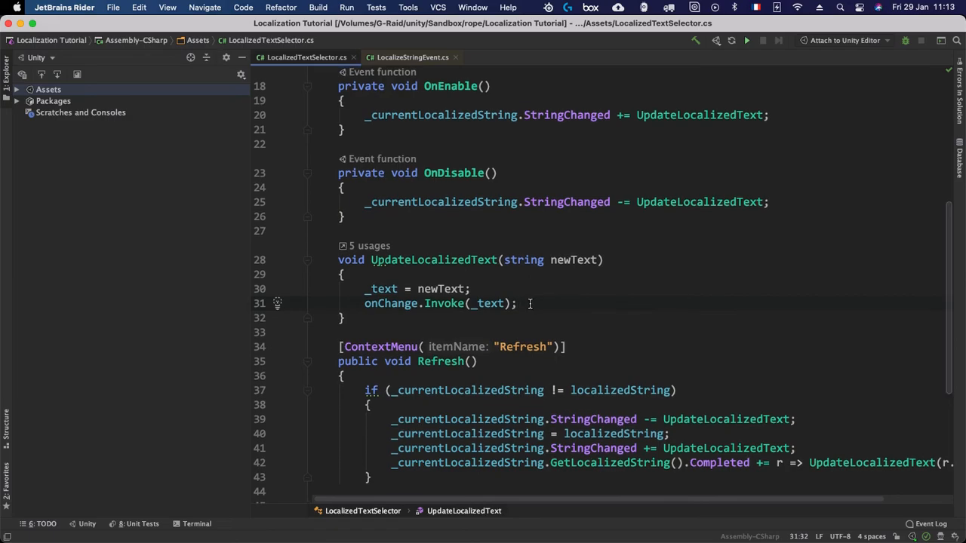
scroll(531, 308, up, 8)
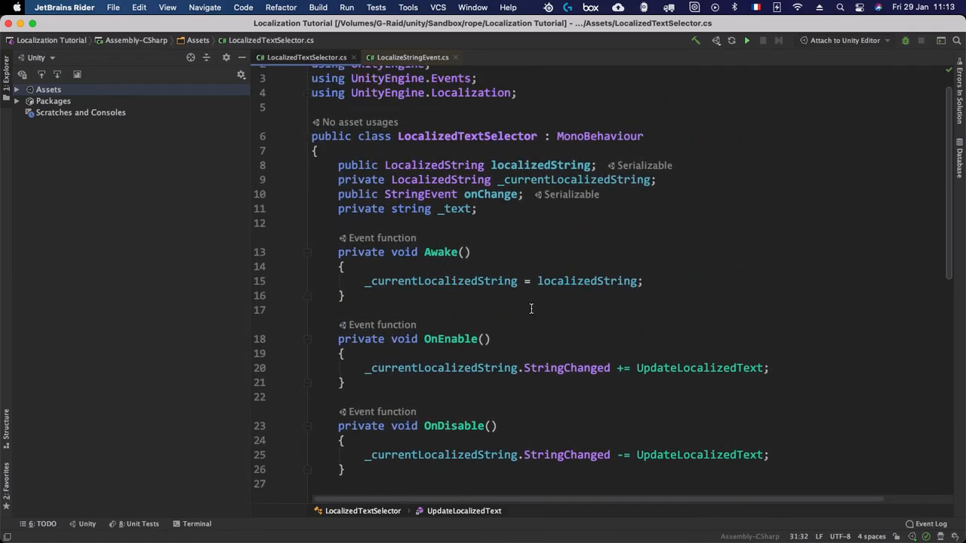
scroll(623, 338, down, 10)
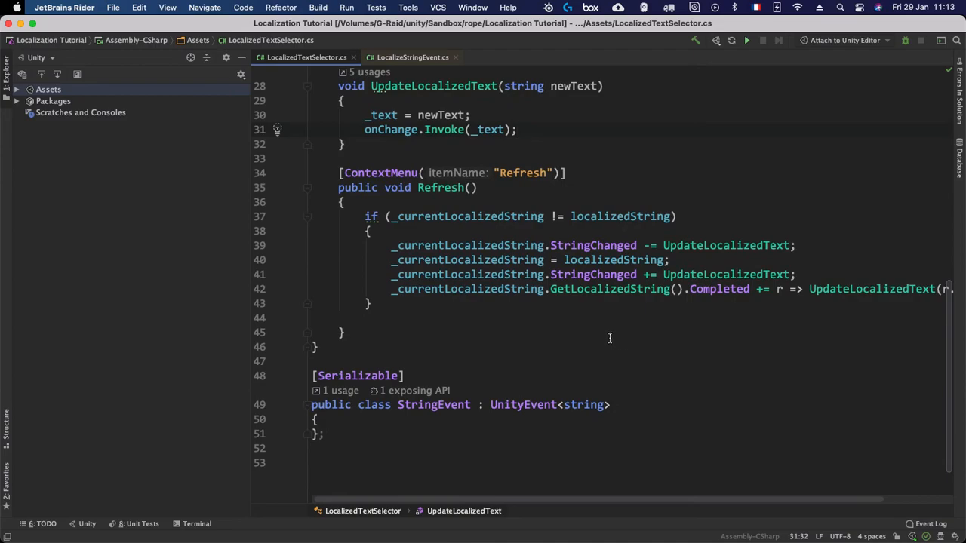
scroll(609, 338, up, 2)
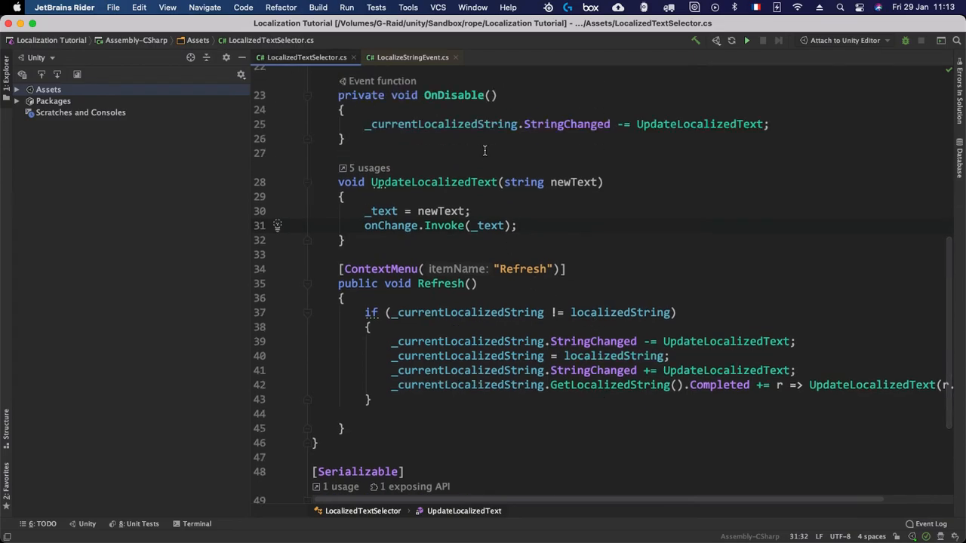
Switch to the Unity editor and clear the logged console messages
key(super+Tab)
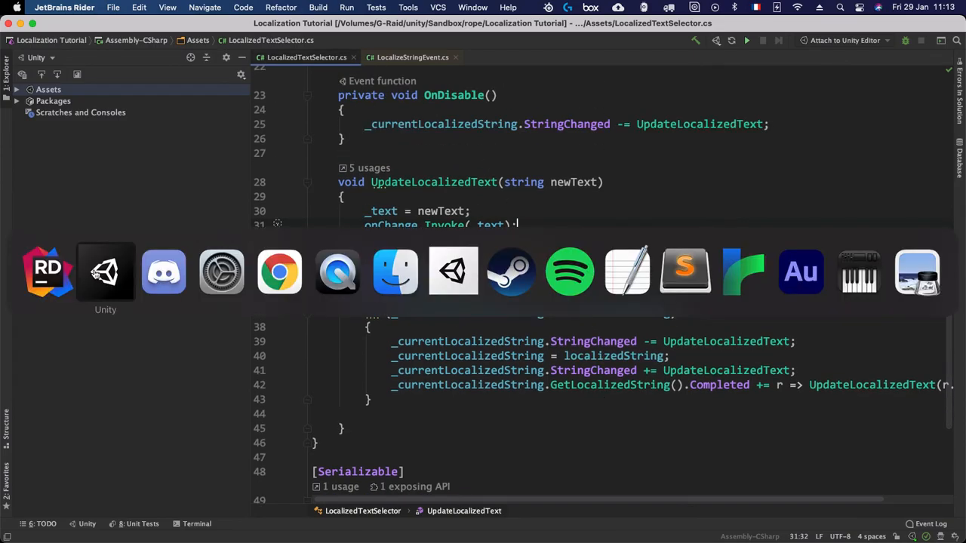
click(117, 285)
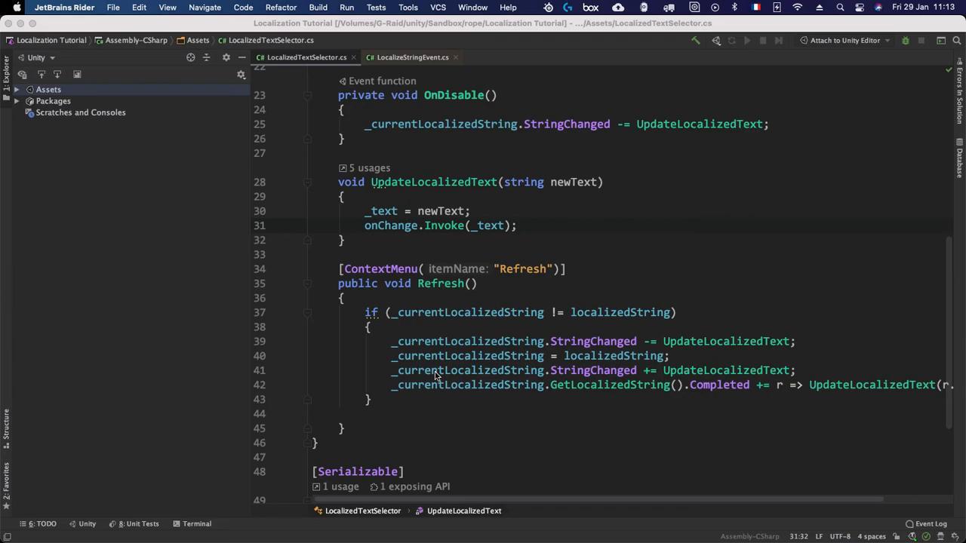
key(super+Tab)
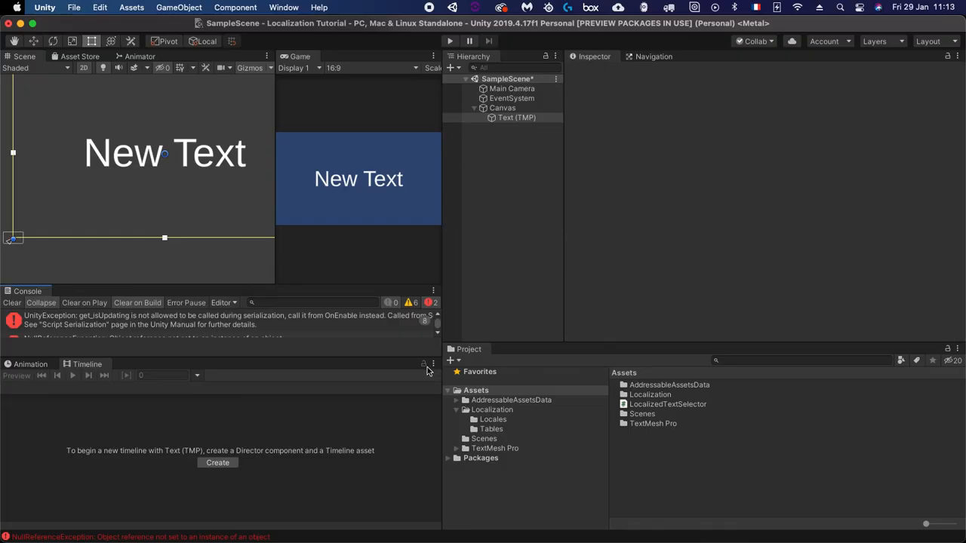
click(12, 302)
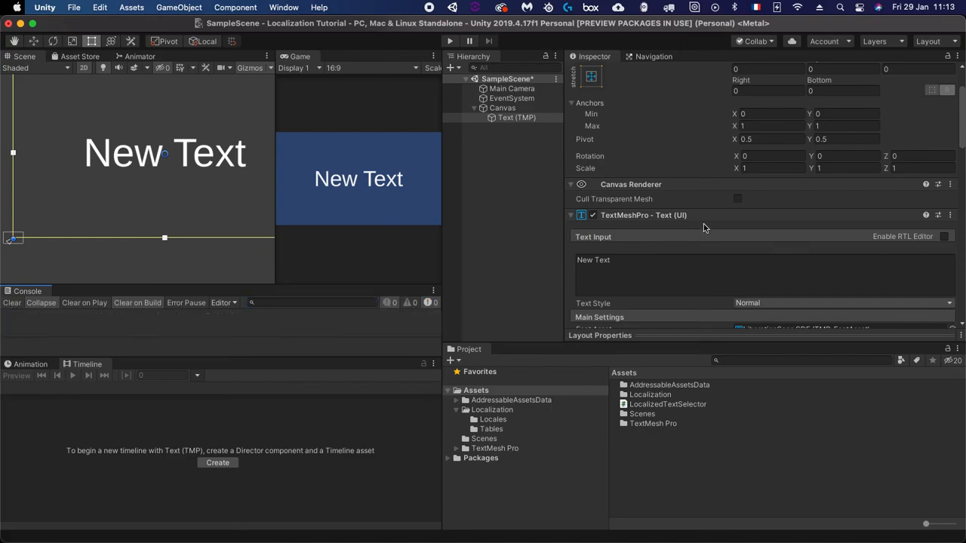
Remove the Localize String Event component from the Text (TMP) object
scroll(678, 248, down, 3)
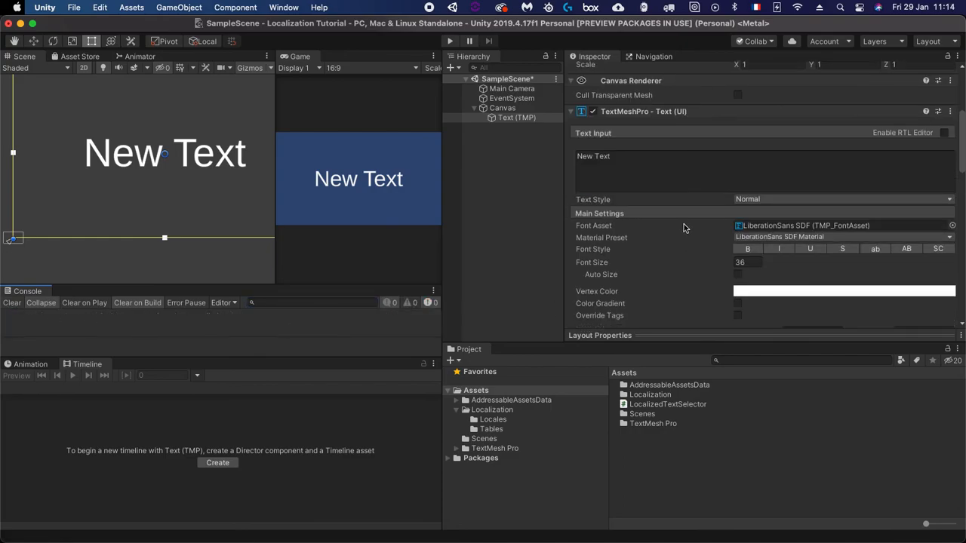
scroll(678, 222, down, 8)
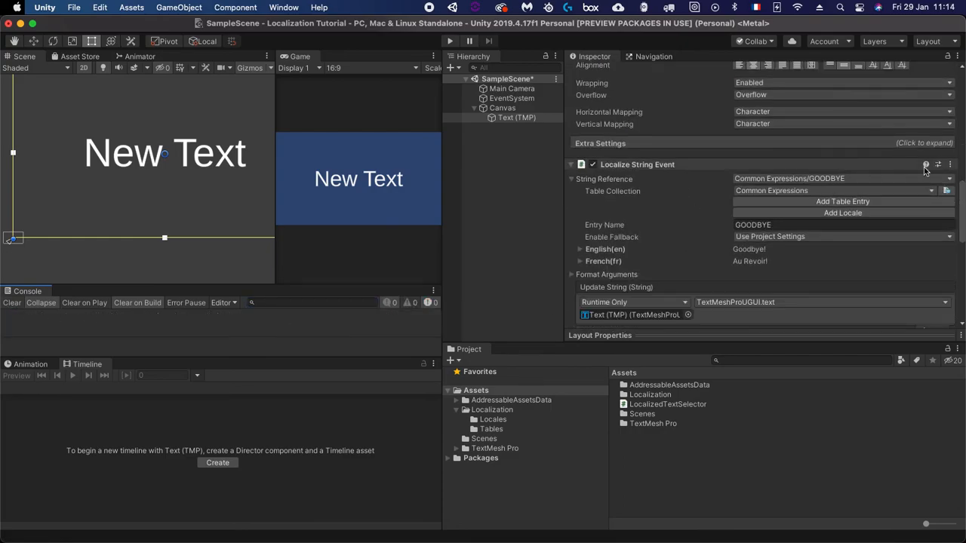
click(951, 164)
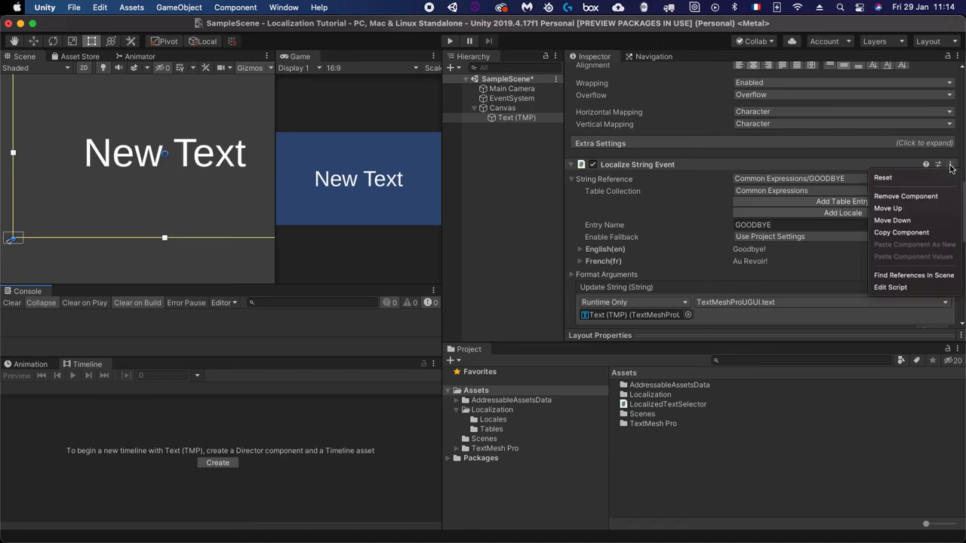
click(900, 197)
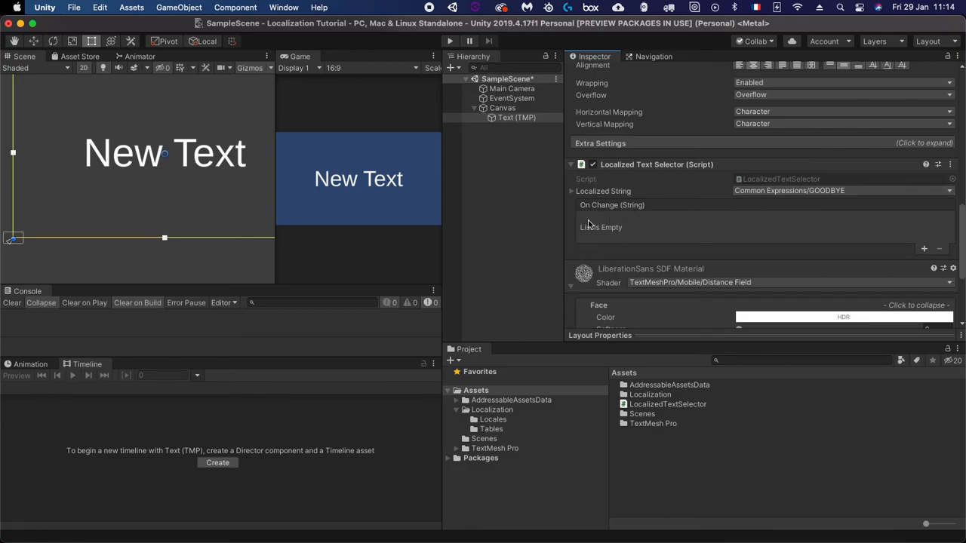
Check the Localized String details of the Localized Text Selector and set its reference to Common Expressions/HELLO
click(573, 193)
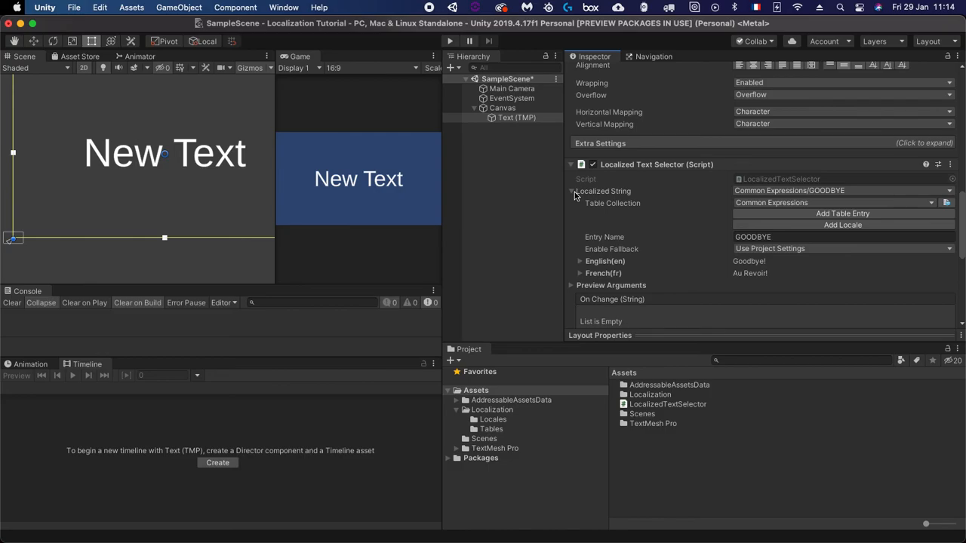
click(573, 192)
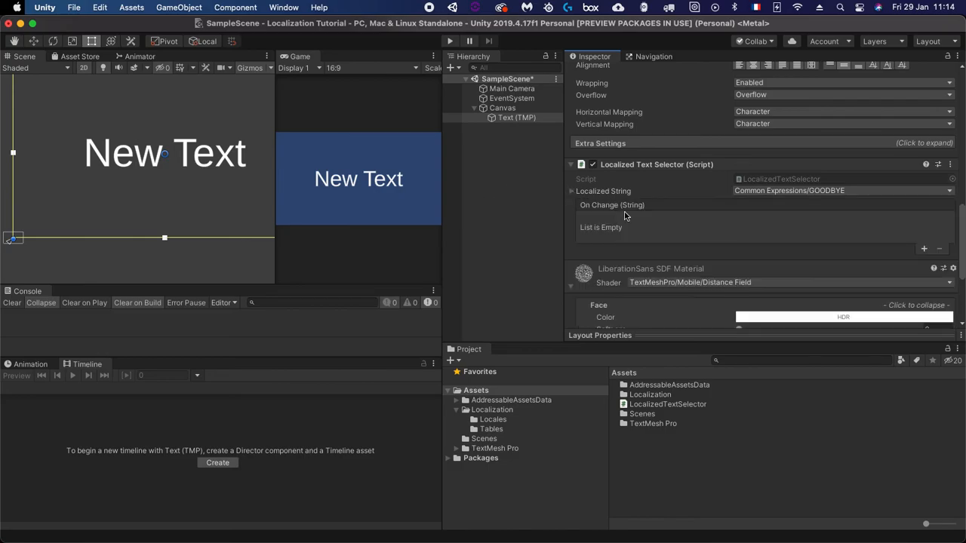
click(839, 195)
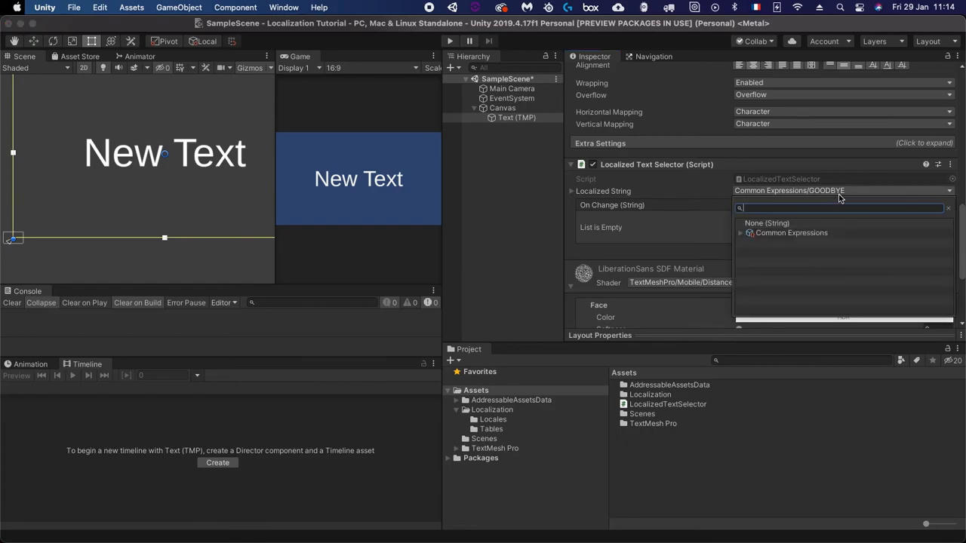
click(741, 234)
click(774, 243)
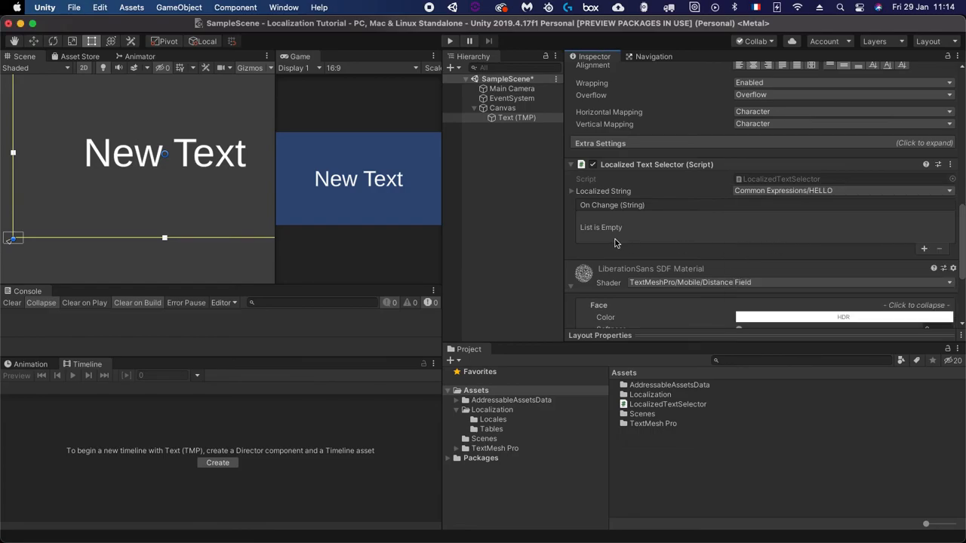
scroll(653, 190, up, 5)
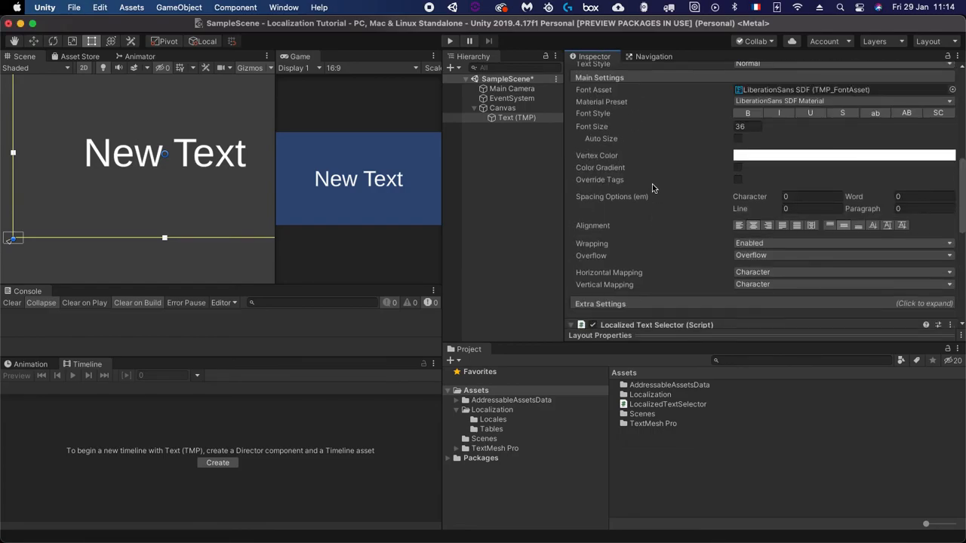
scroll(654, 188, up, 3)
scroll(657, 187, down, 12)
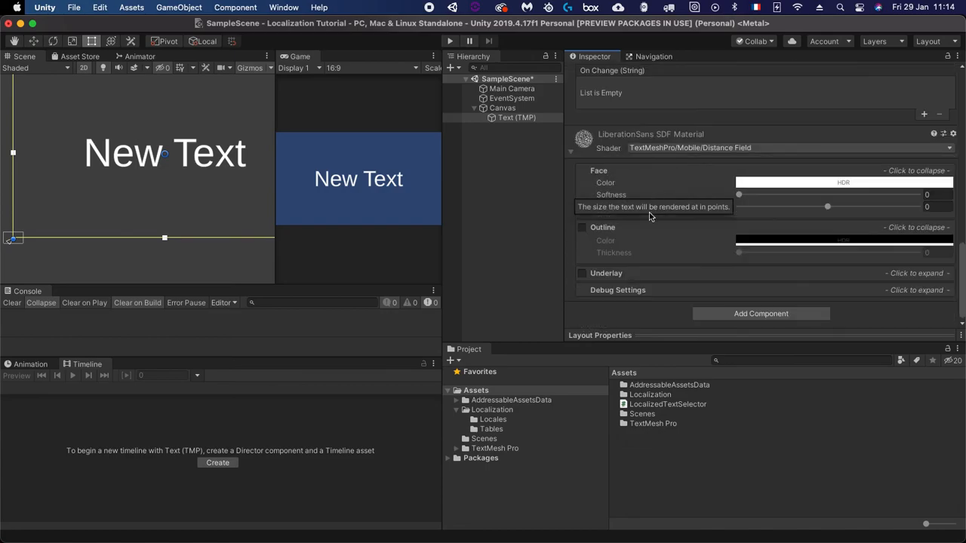
scroll(677, 159, up, 1)
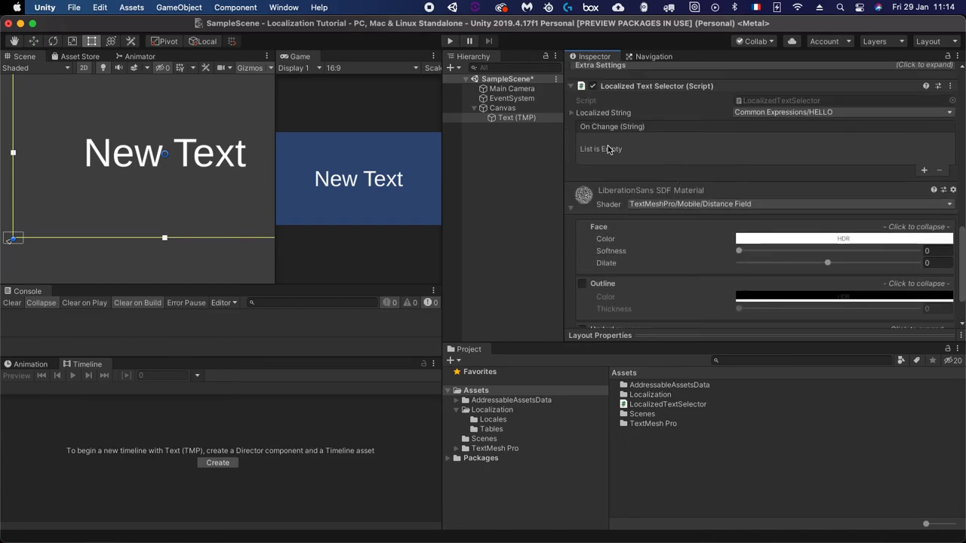
Add an On Change listener to the Localized Text Selector targeting Text (TMP) with the dynamic TextMeshProUGUI text property
click(925, 172)
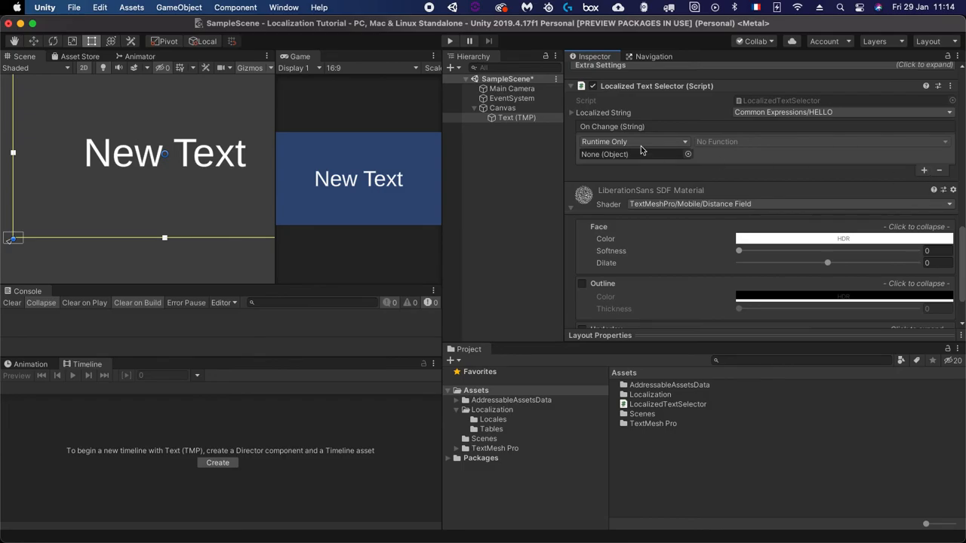
drag(523, 123, 631, 157)
click(783, 144)
mouse_move(800, 210)
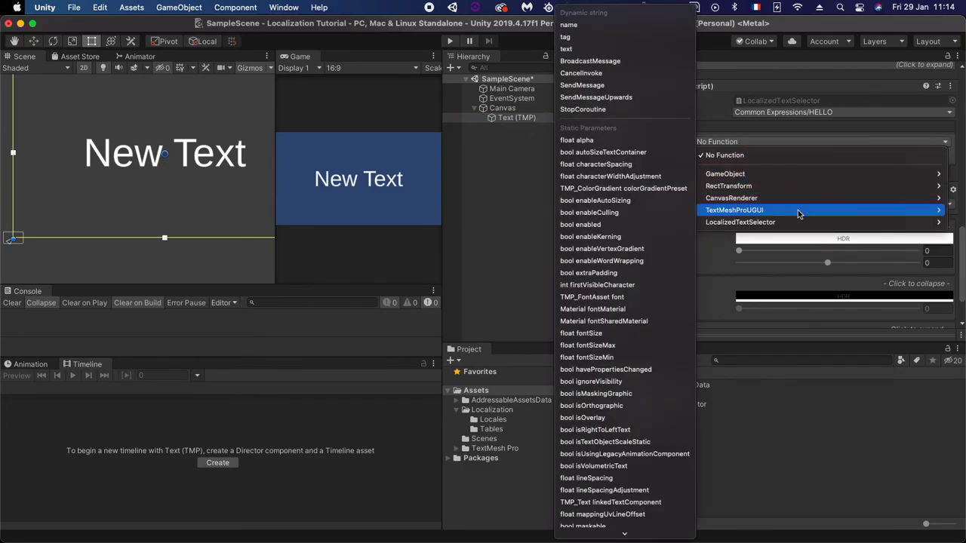
click(566, 50)
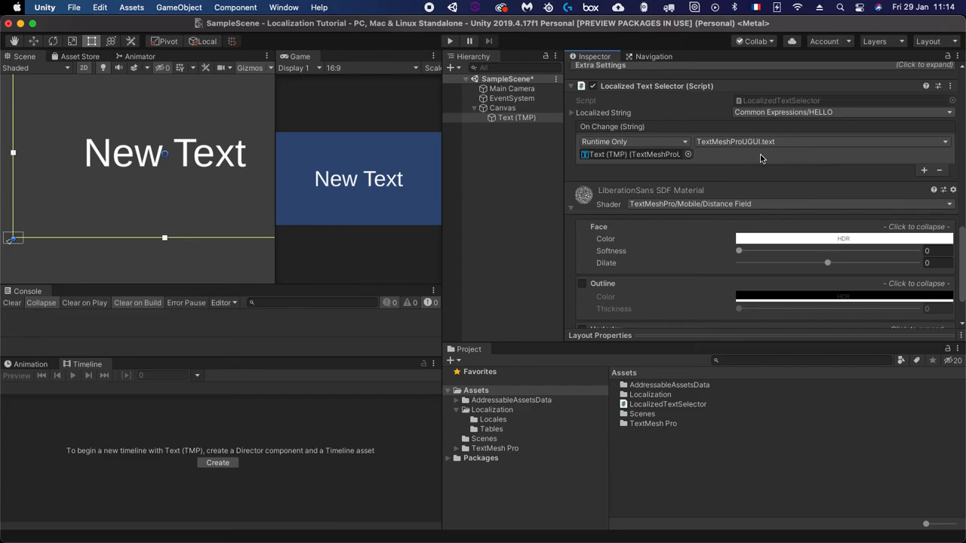
Enter play mode and test the localized text by switching the game locale to French (fr) and back to English (en)
scroll(755, 160, up, 5)
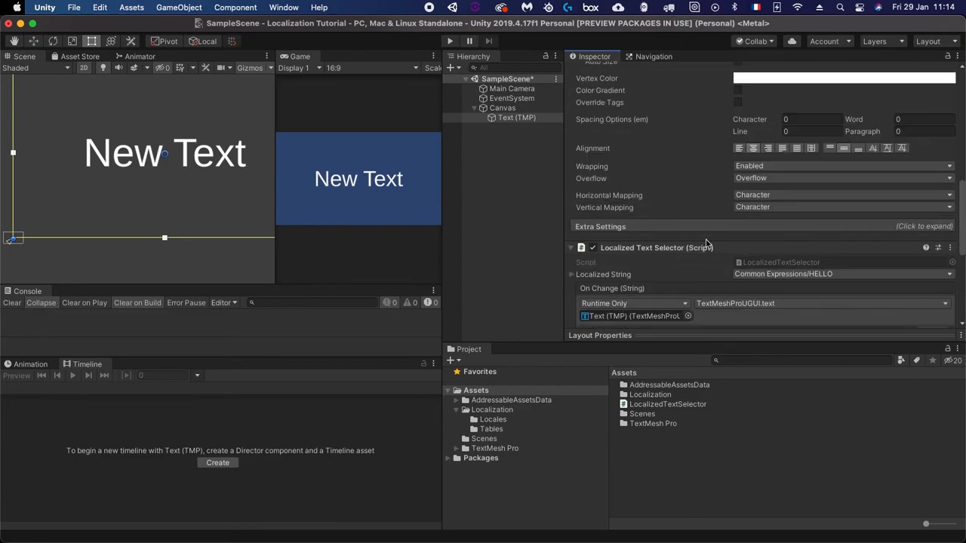
scroll(704, 245, down, 3)
scroll(698, 226, up, 3)
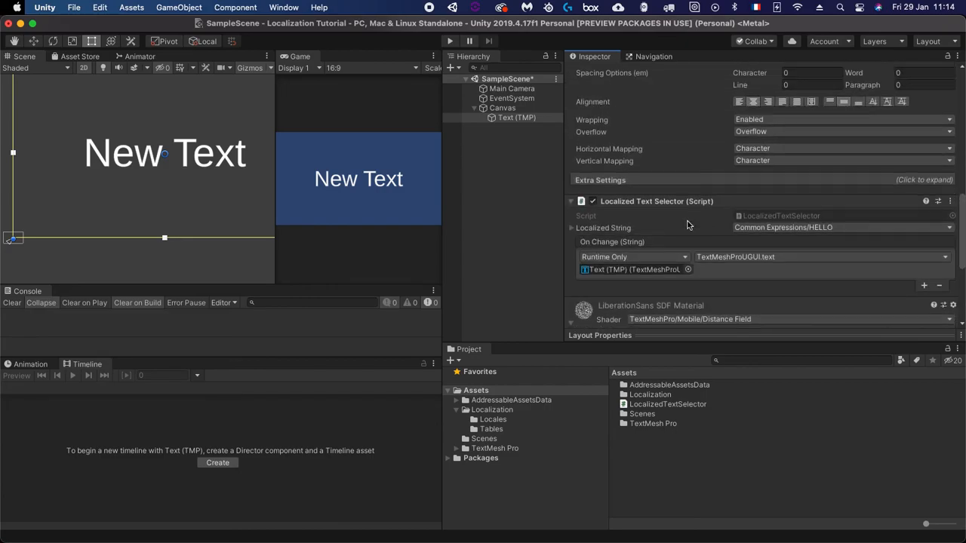
scroll(687, 227, down, 1)
click(450, 43)
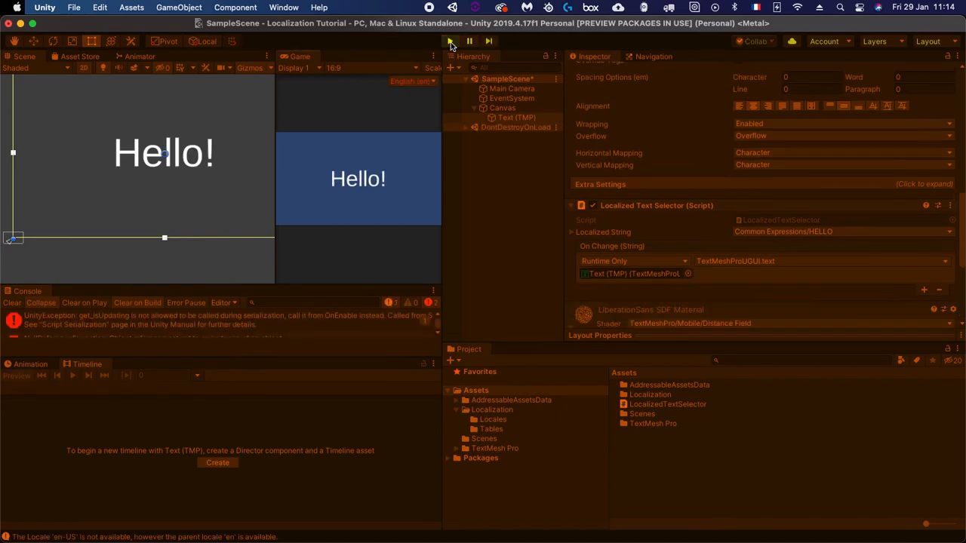
click(413, 81)
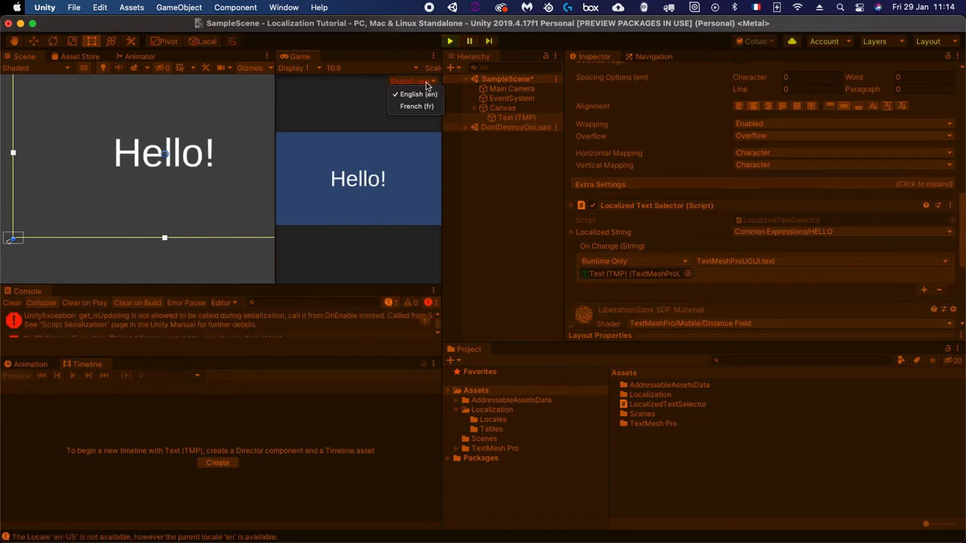
click(413, 108)
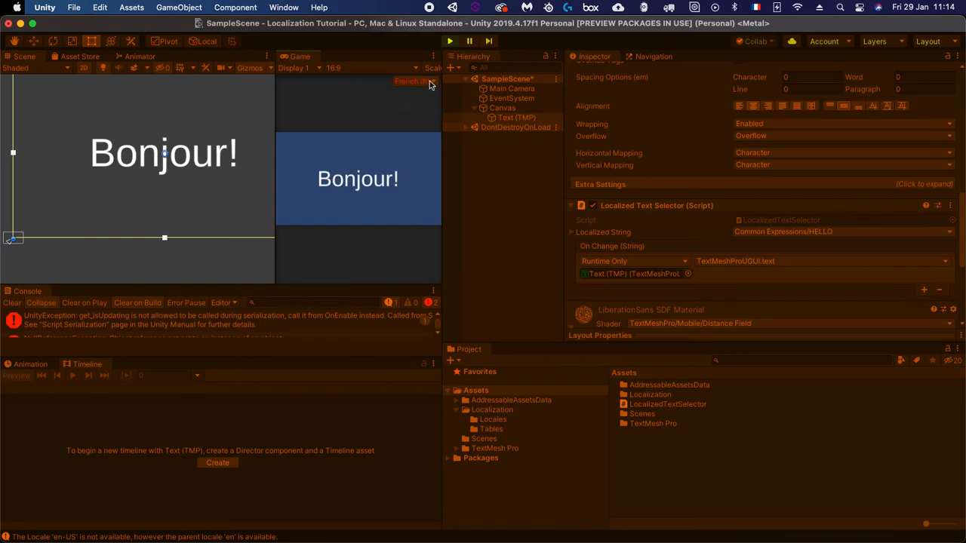
click(429, 85)
click(424, 93)
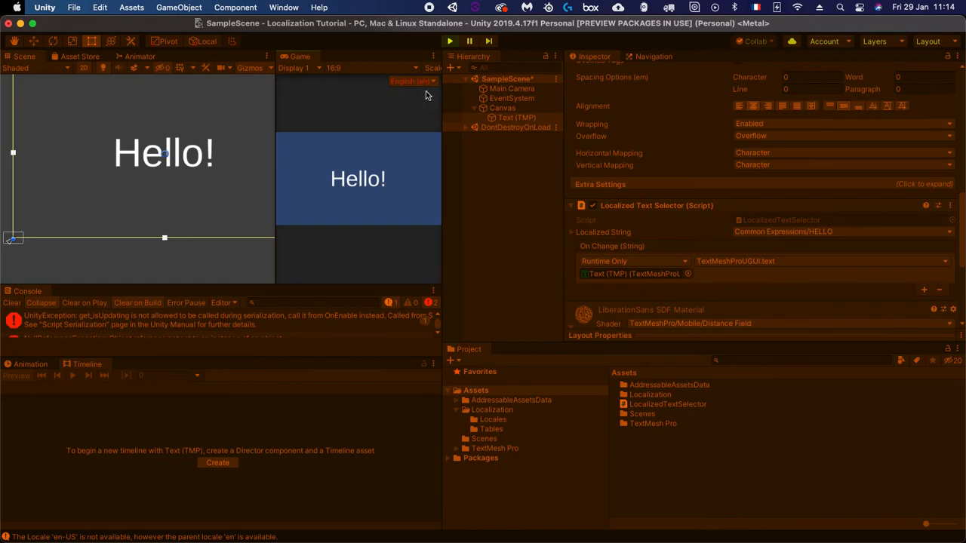
Set the Localized String reference of the Localized Text Selector to Common Expressions/GOODBYE while the game is running
scroll(759, 254, down, 5)
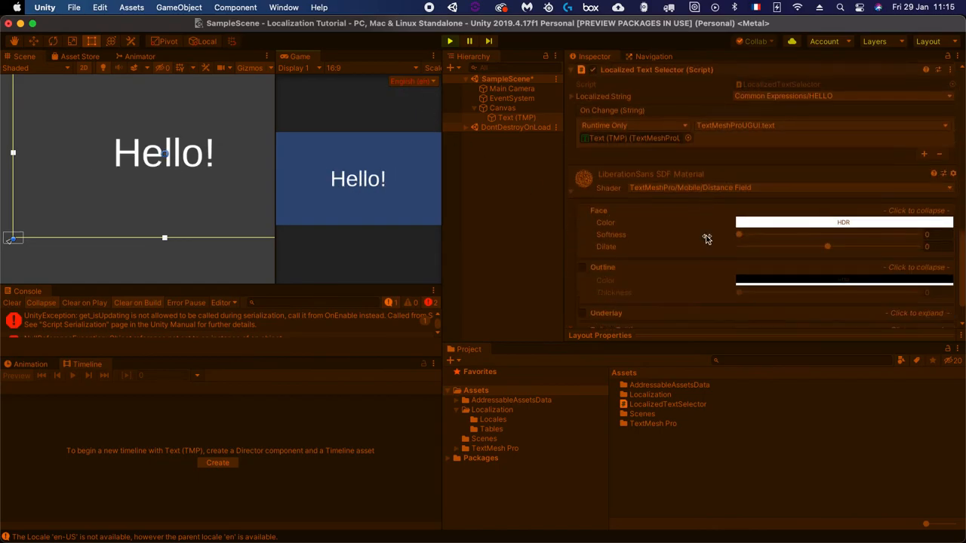
scroll(706, 234, up, 3)
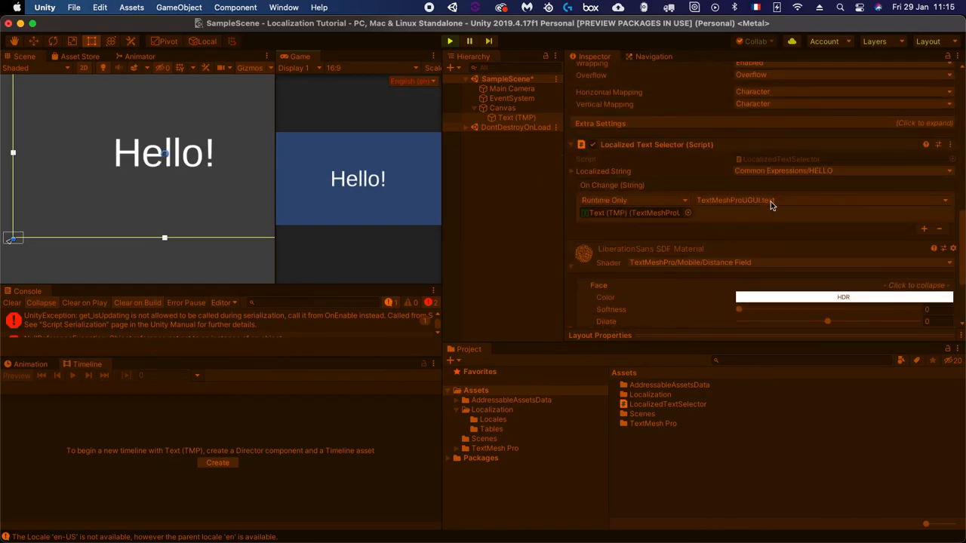
scroll(668, 185, down, 1)
click(812, 138)
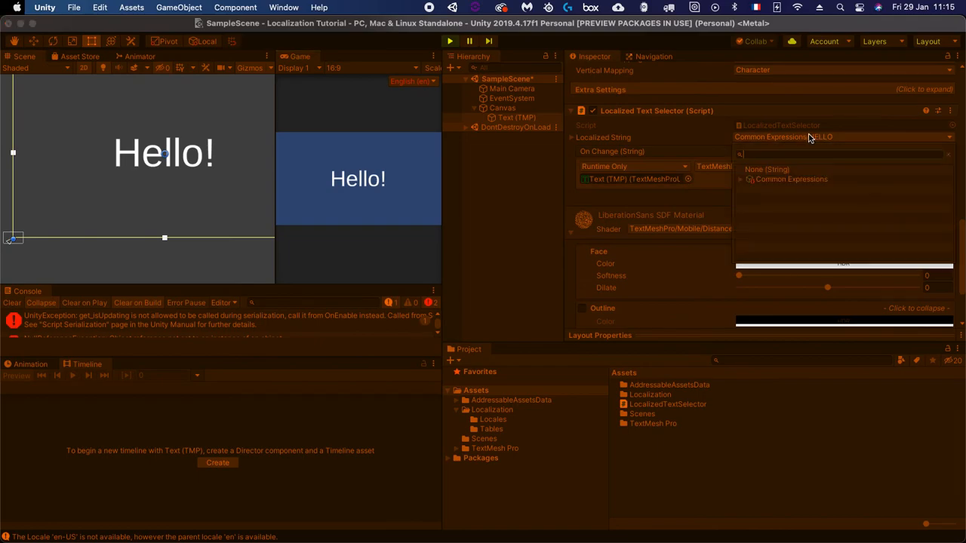
click(757, 181)
click(768, 200)
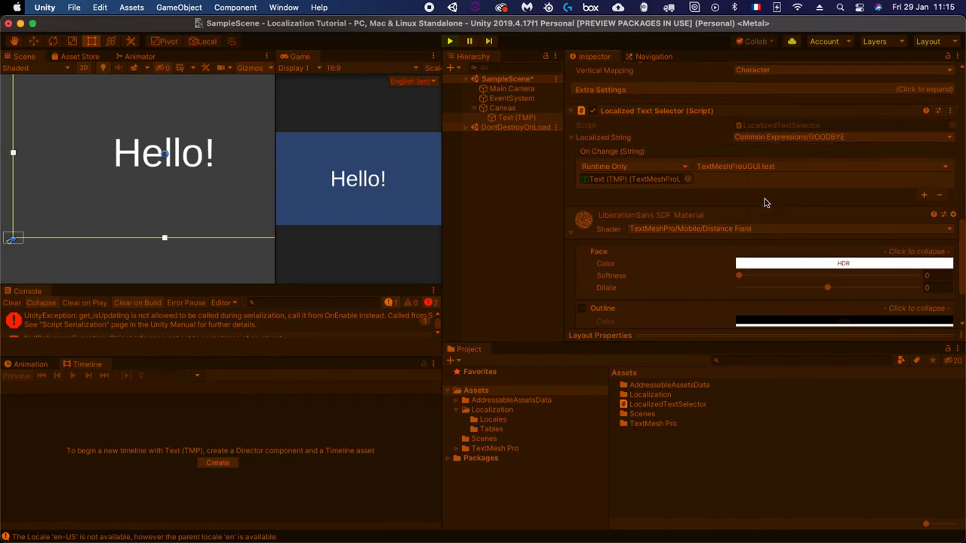
Check the component's Refresh command against its ContextMenu attribute in the LocalizedTextSelector script in Rider, and return to the Unity editor
click(951, 110)
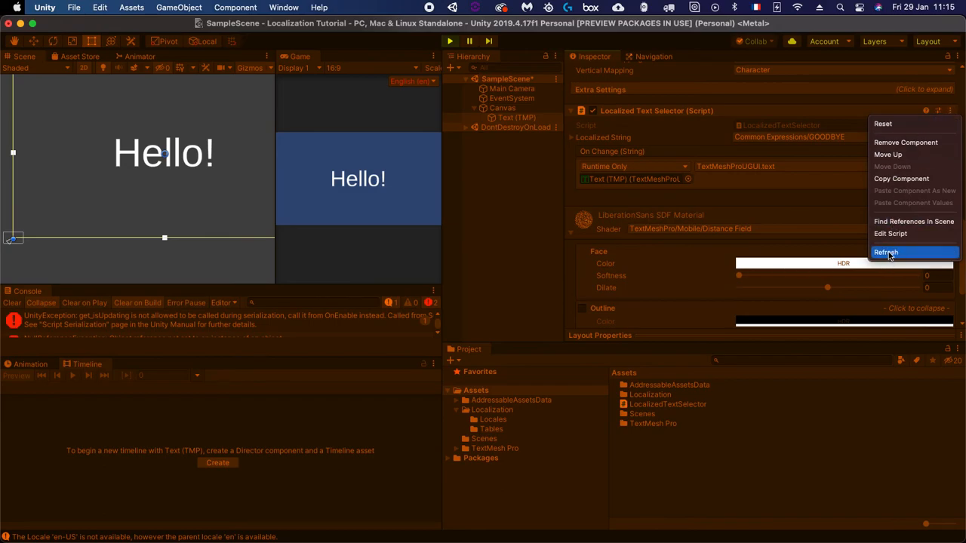
key(super+Tab)
key(super+Tab)
key(super+Tab)
key(super+Tab)
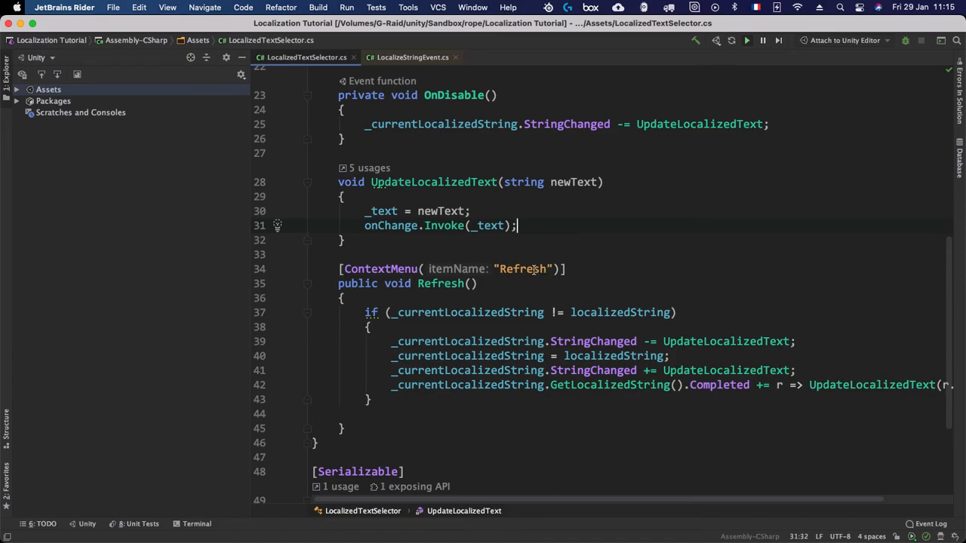
key(super+Tab)
key(super+Tab)
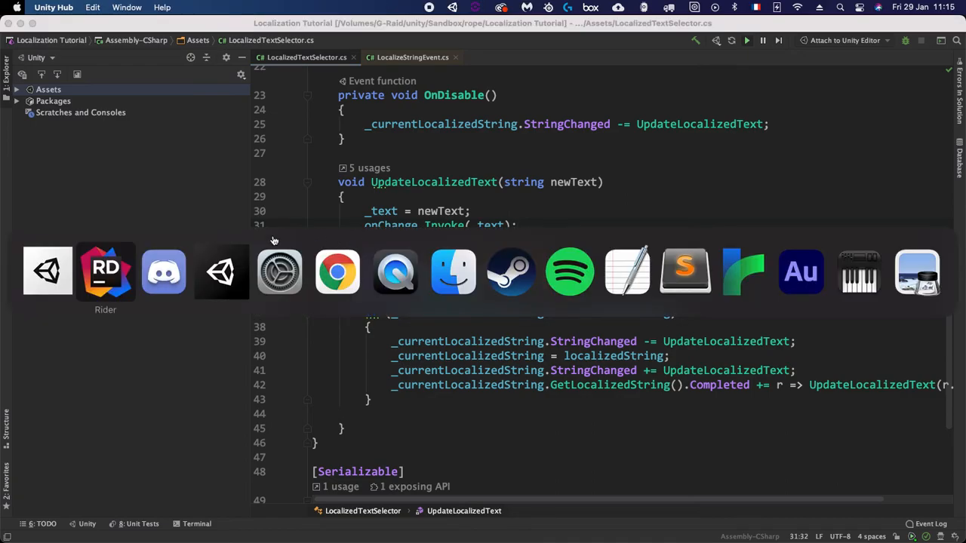
key(super+Tab)
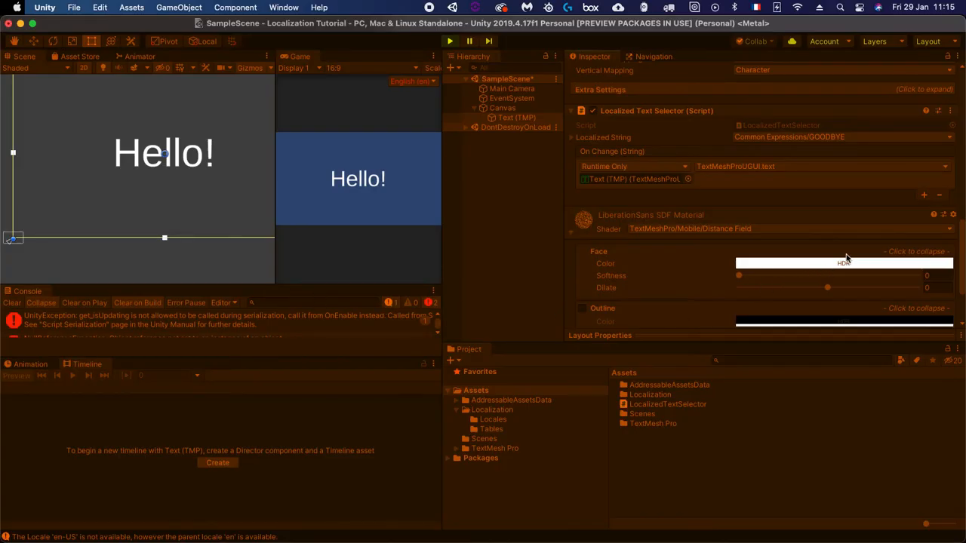
Run the Refresh command of the Localized Text Selector twice and glance at the Refresh method in Rider
click(951, 112)
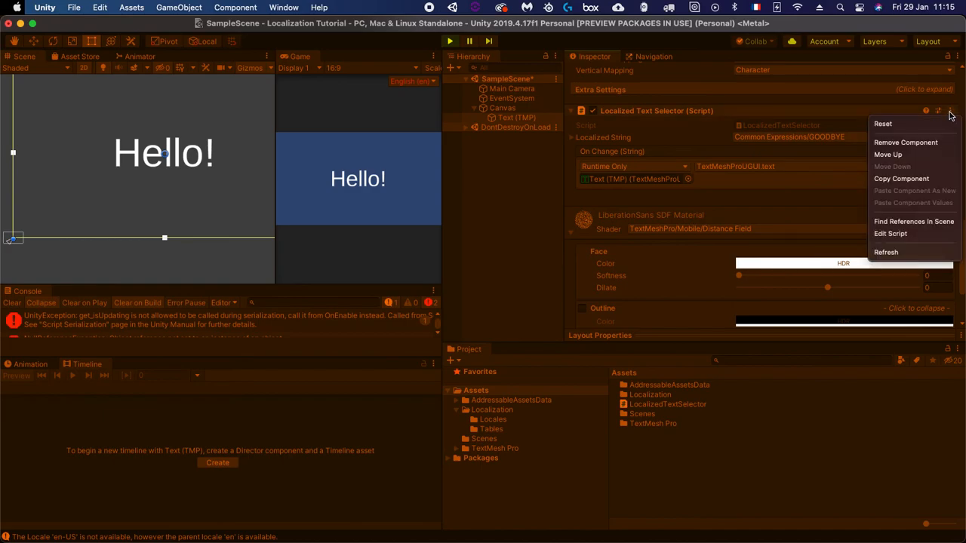
click(894, 253)
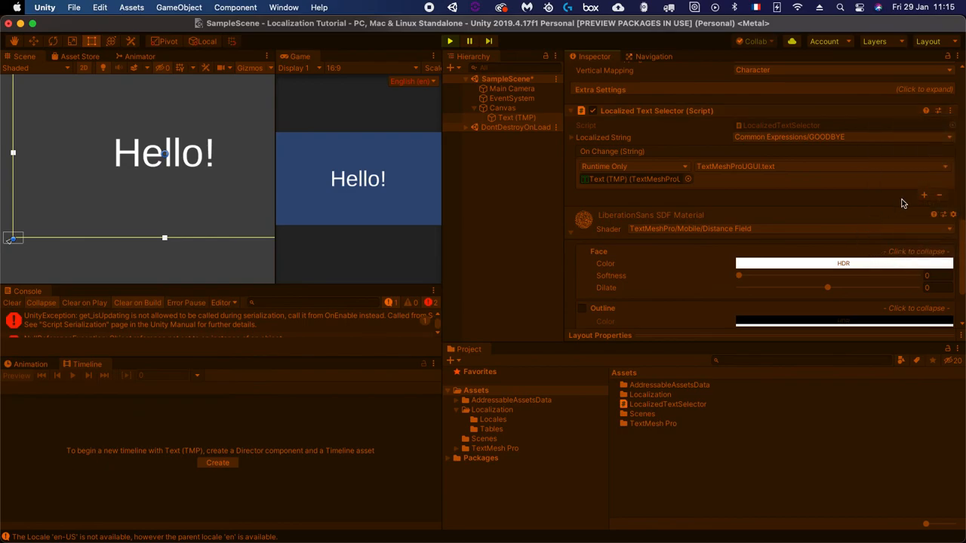
click(950, 111)
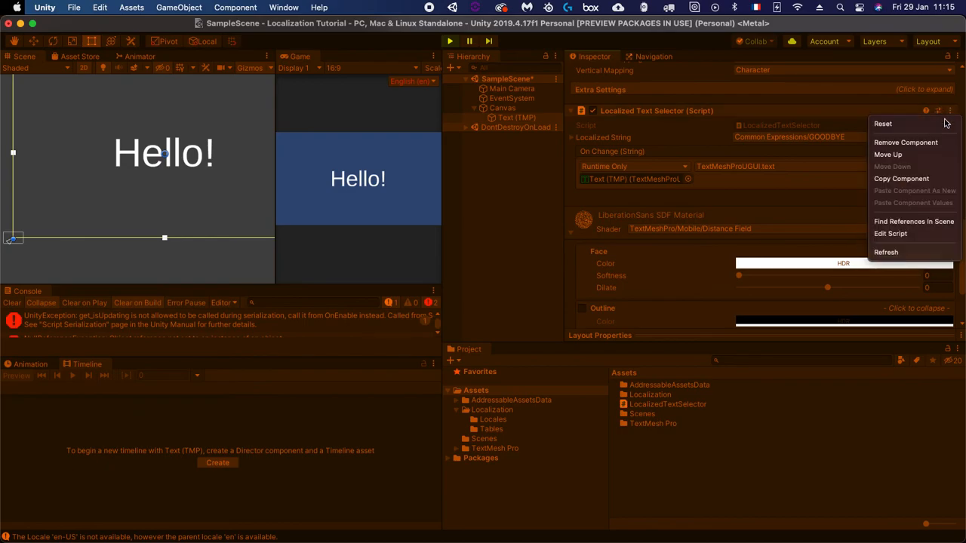
click(889, 253)
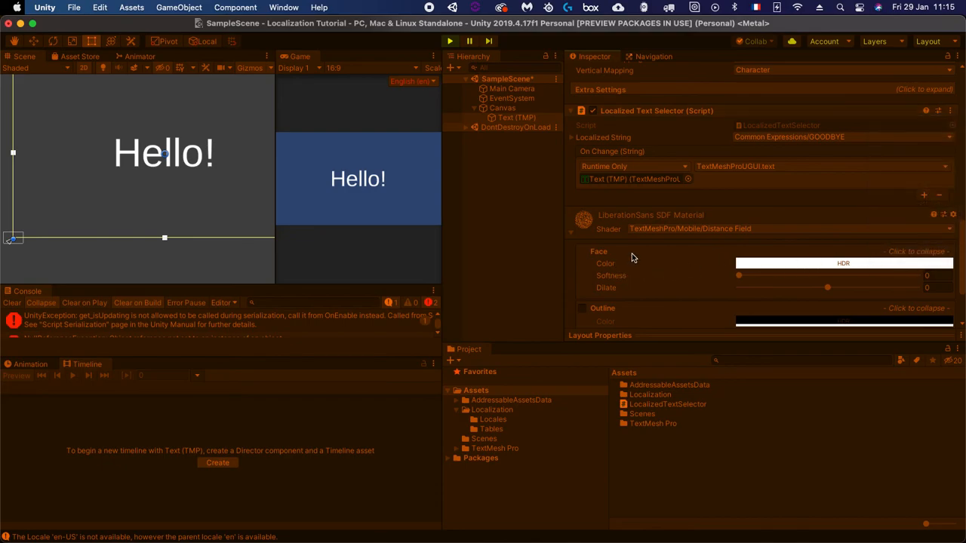
key(super+Tab)
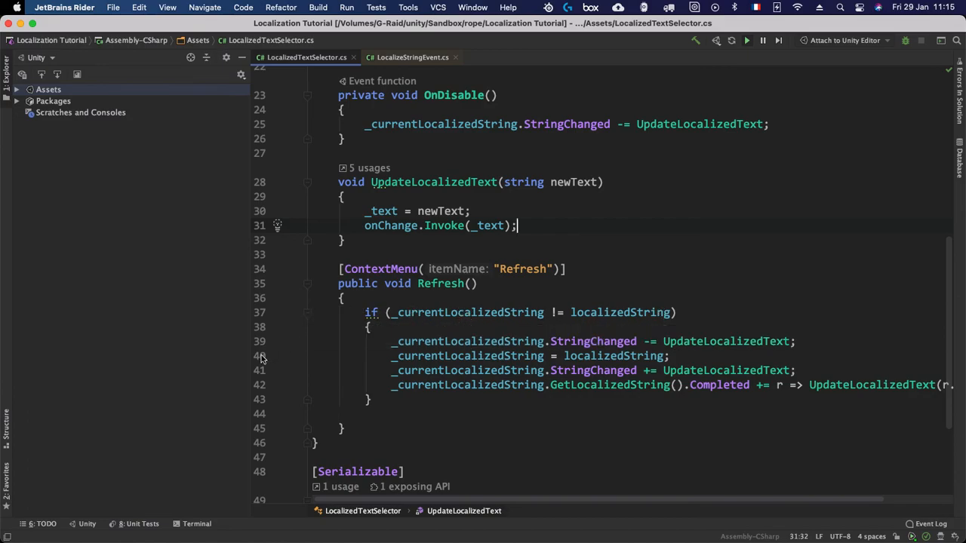
key(super+Tab)
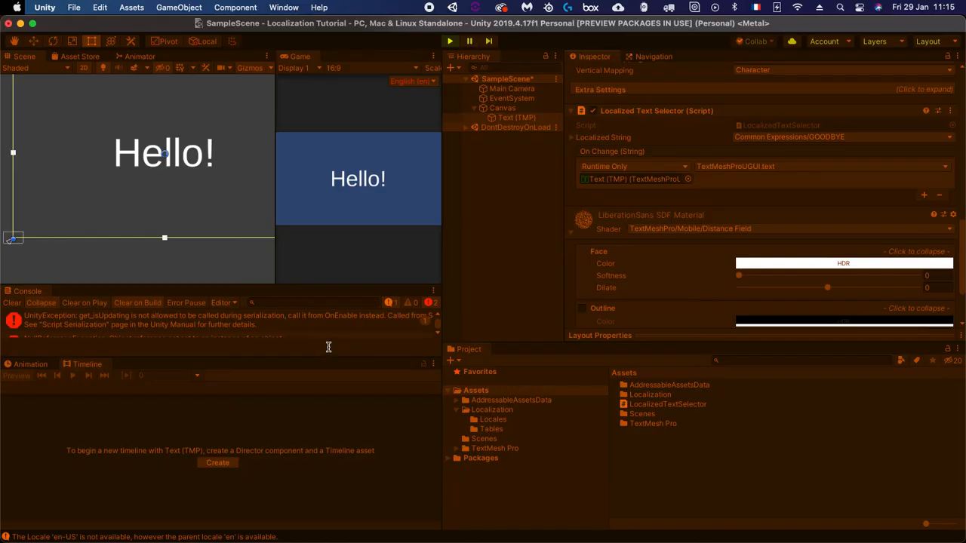
Clear the console messages and rerun the Refresh command of the Localized Text Selector
click(13, 303)
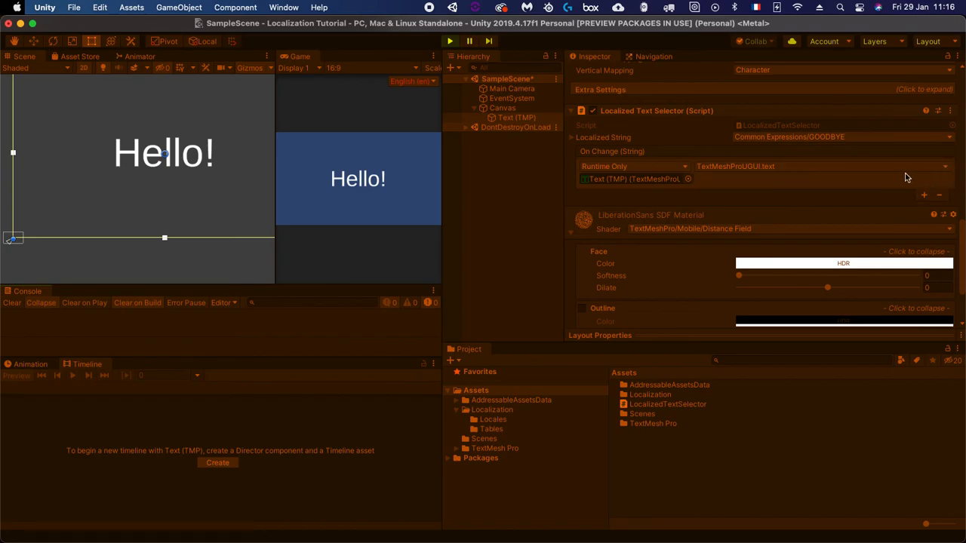
scroll(899, 167, down, 3)
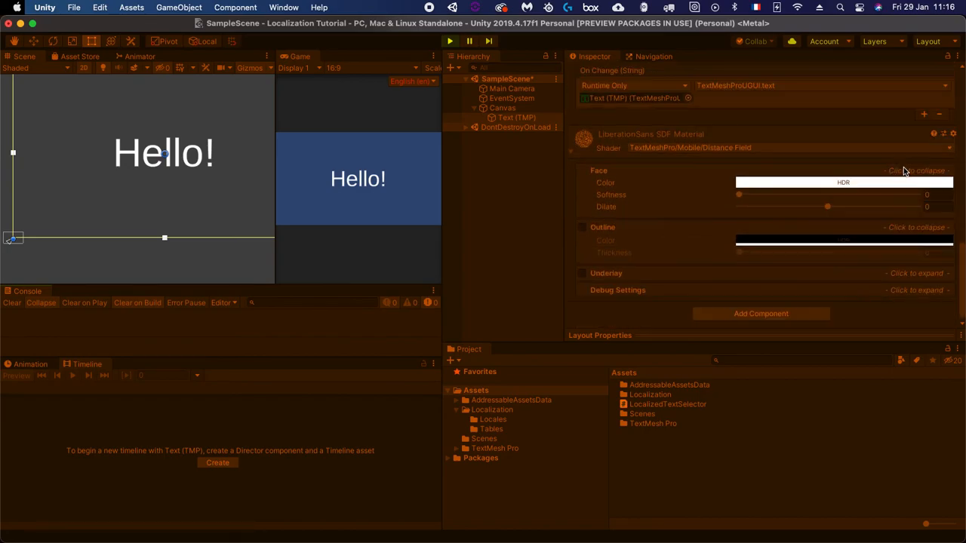
scroll(907, 179, up, 3)
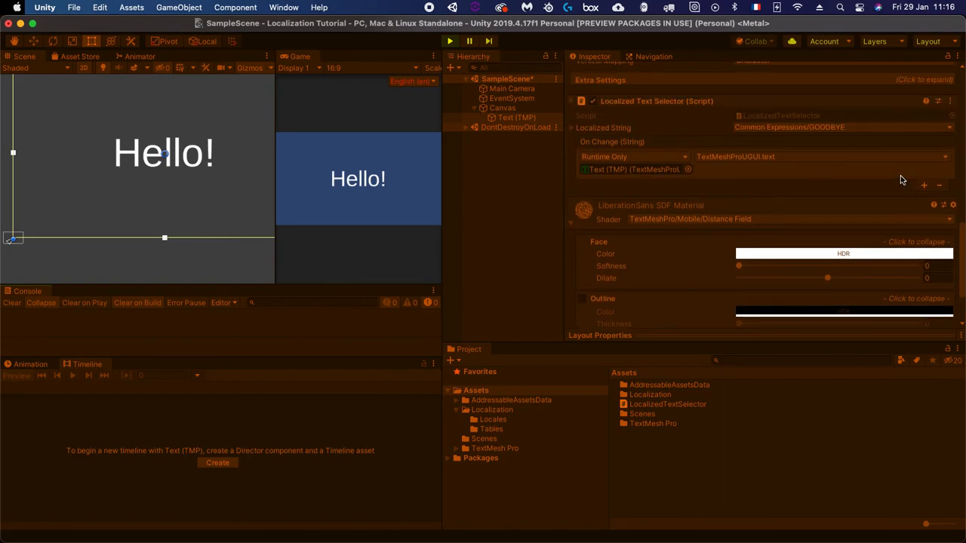
scroll(899, 180, up, 1)
click(950, 127)
click(896, 270)
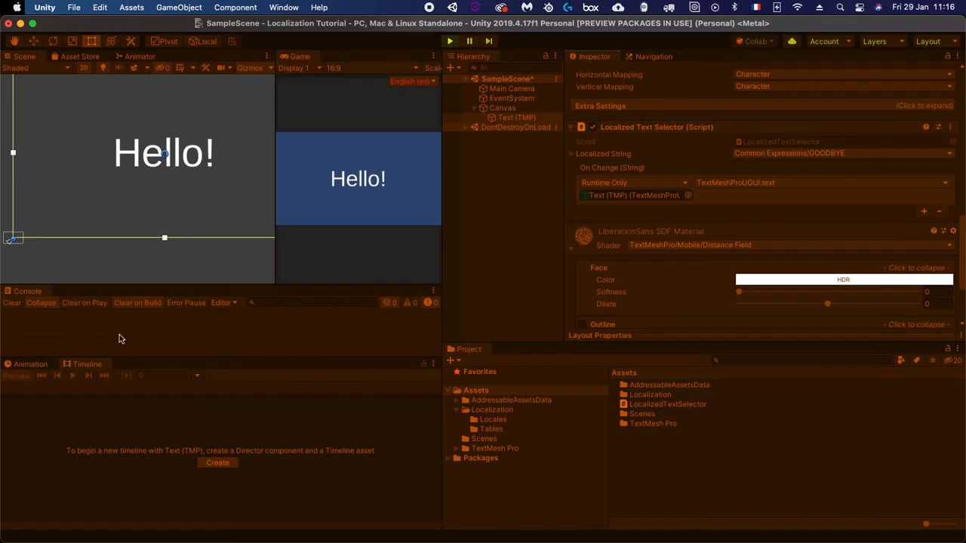
Switch to Rider and attach the debugger to the running Unity editor process
key(super+Tab)
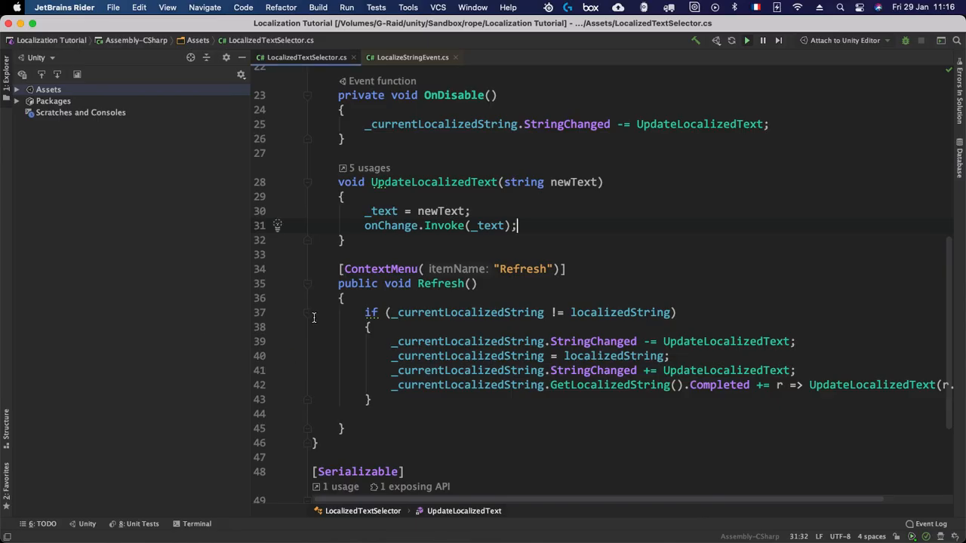
click(717, 41)
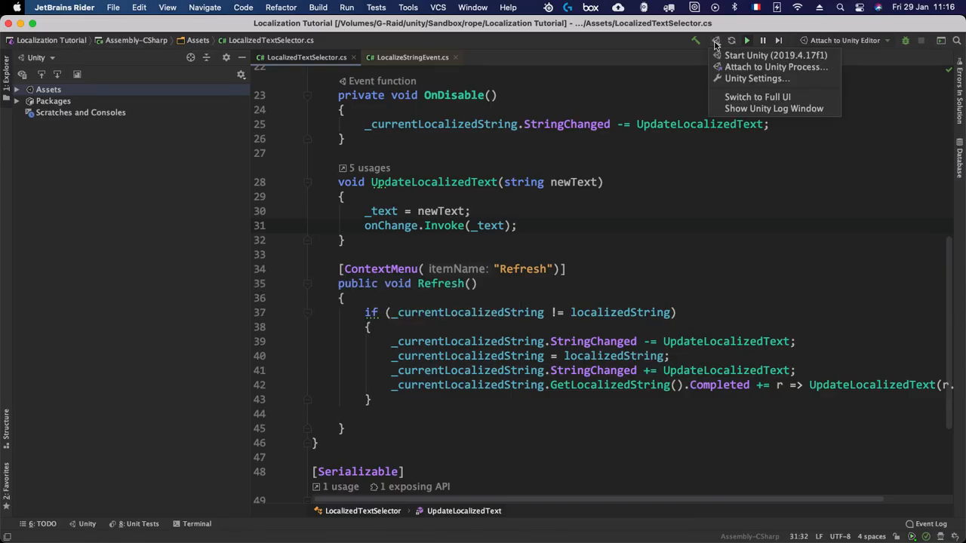
click(755, 66)
click(380, 214)
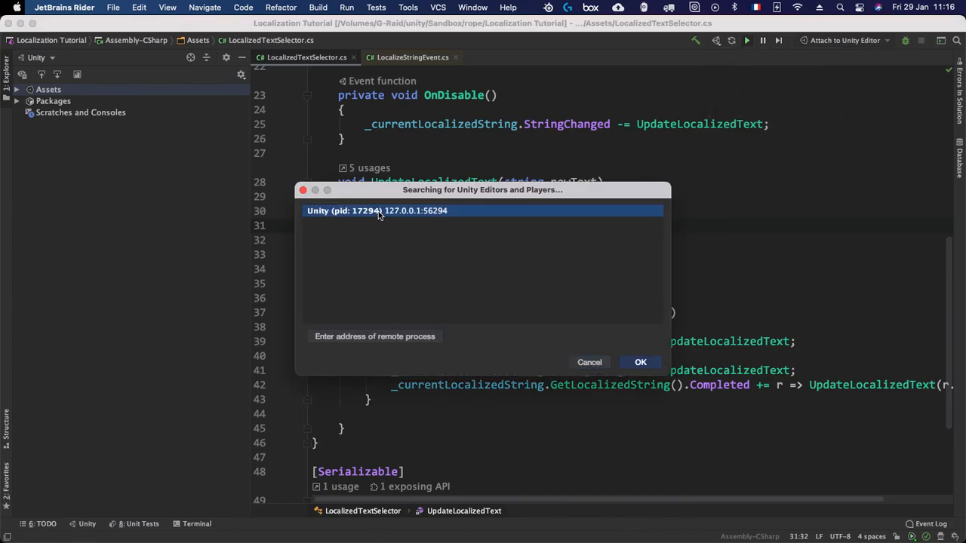
click(656, 367)
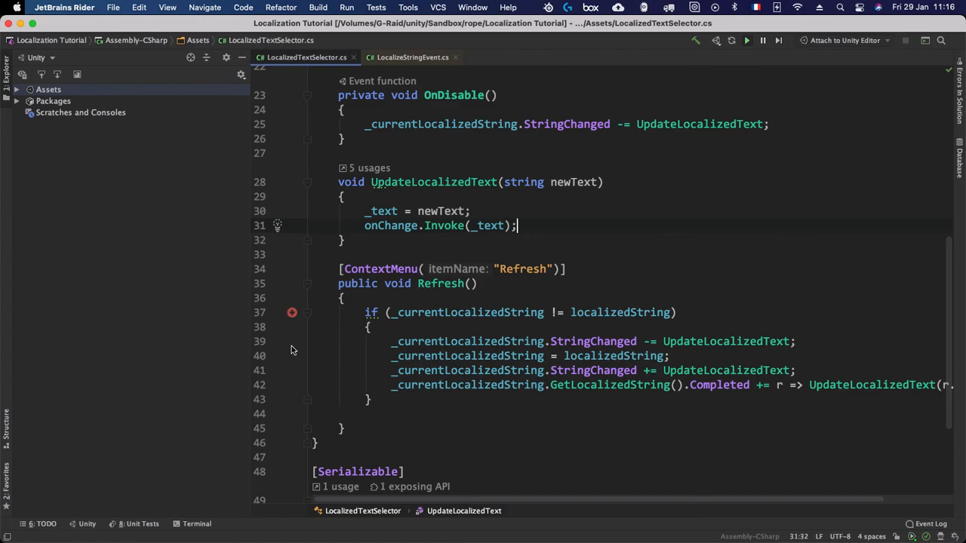
Set breakpoints on the Refresh method's if condition and its four inner statements, and on both statements of UpdateLocalizedText
scroll(417, 260, down, 5)
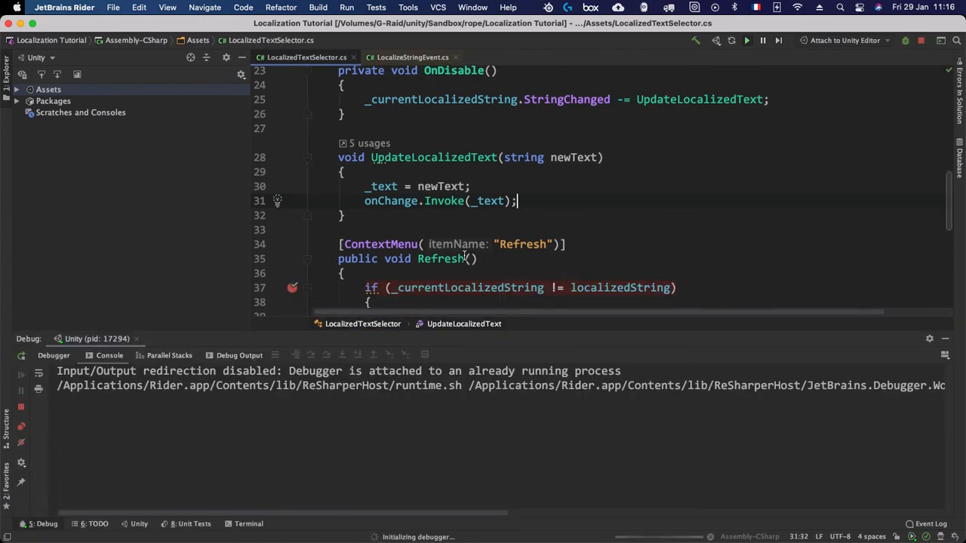
click(293, 191)
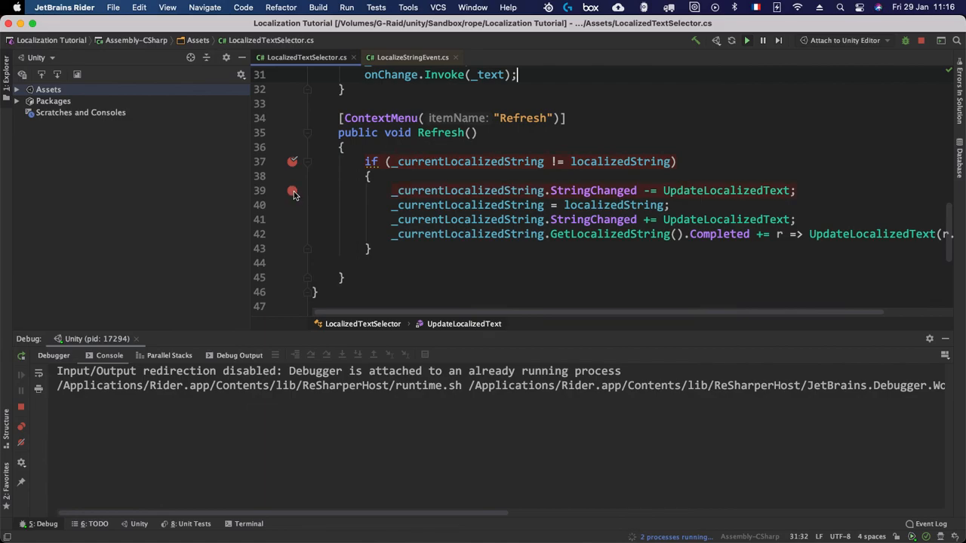
click(292, 205)
click(292, 220)
click(292, 234)
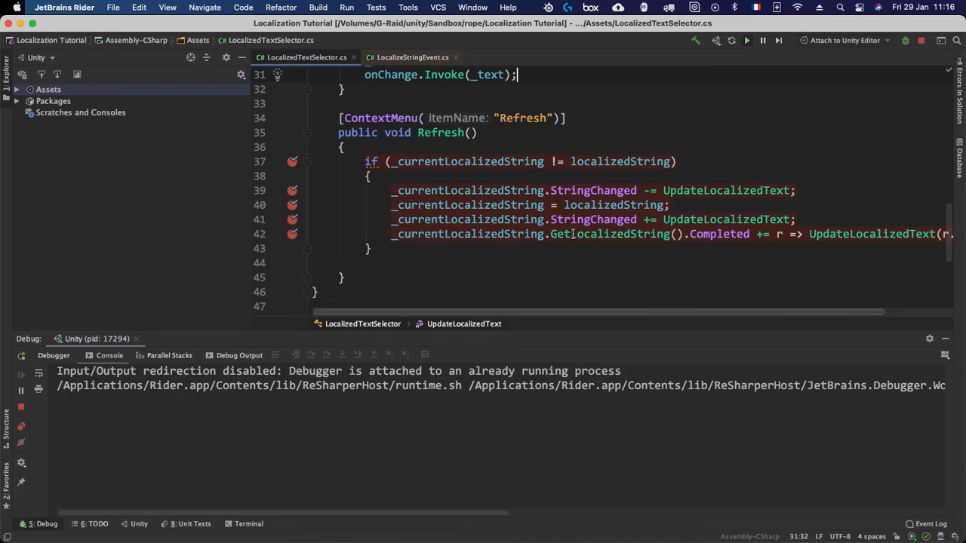
scroll(529, 227, up, 3)
click(292, 124)
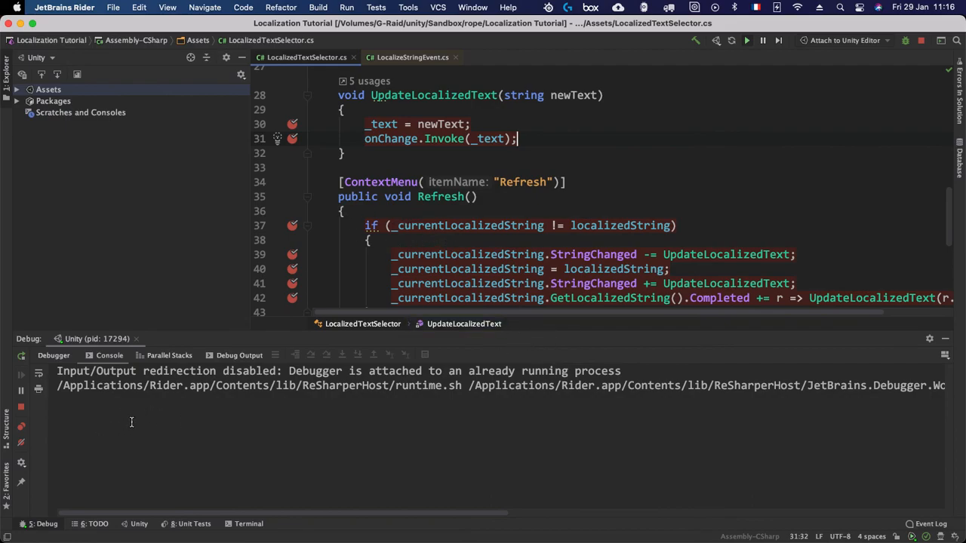
Switch to Unity and run the Refresh command of the Localized Text Selector with the debugger attached
key(super+Tab)
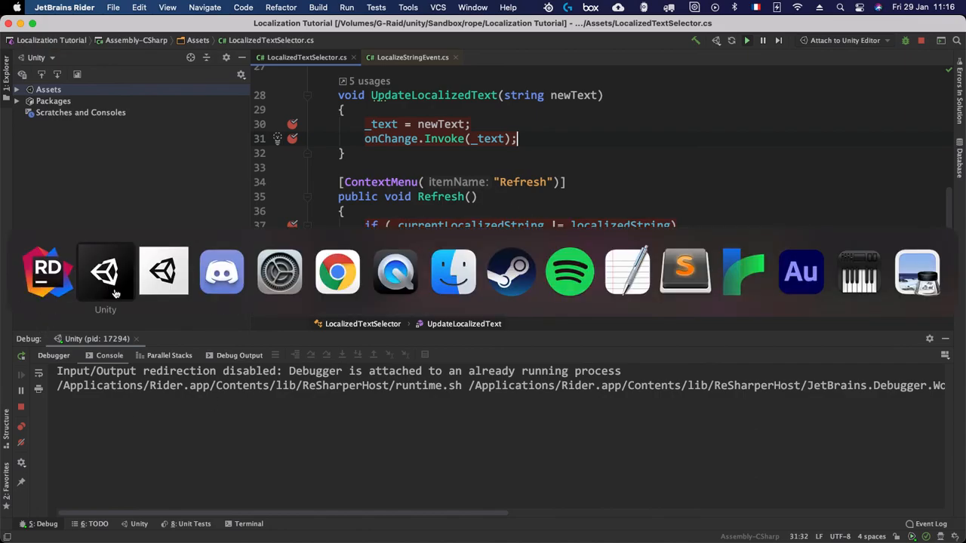
click(104, 278)
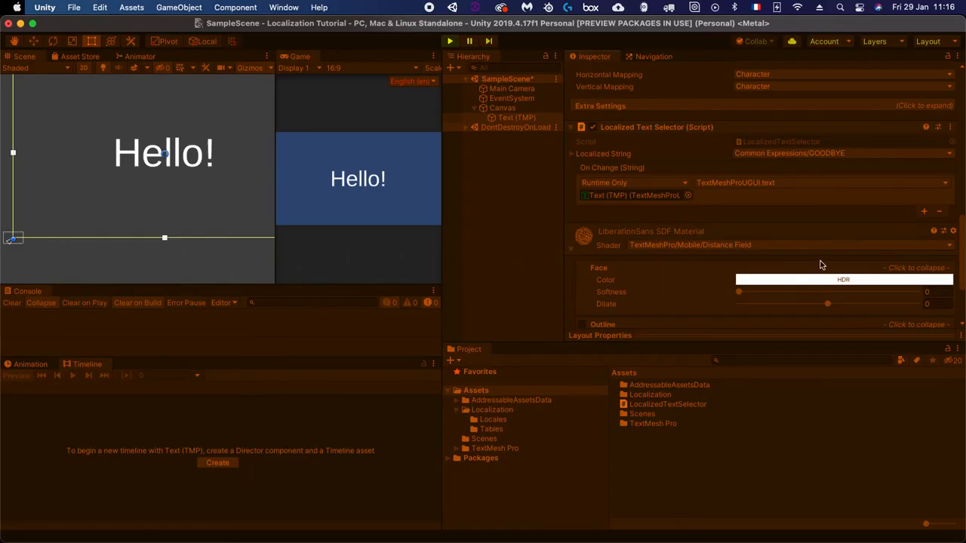
click(950, 127)
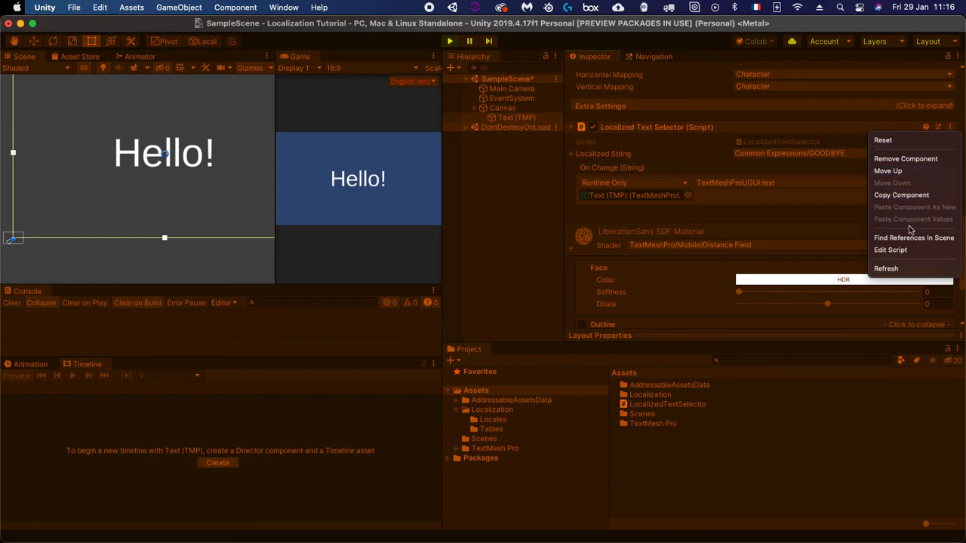
click(889, 269)
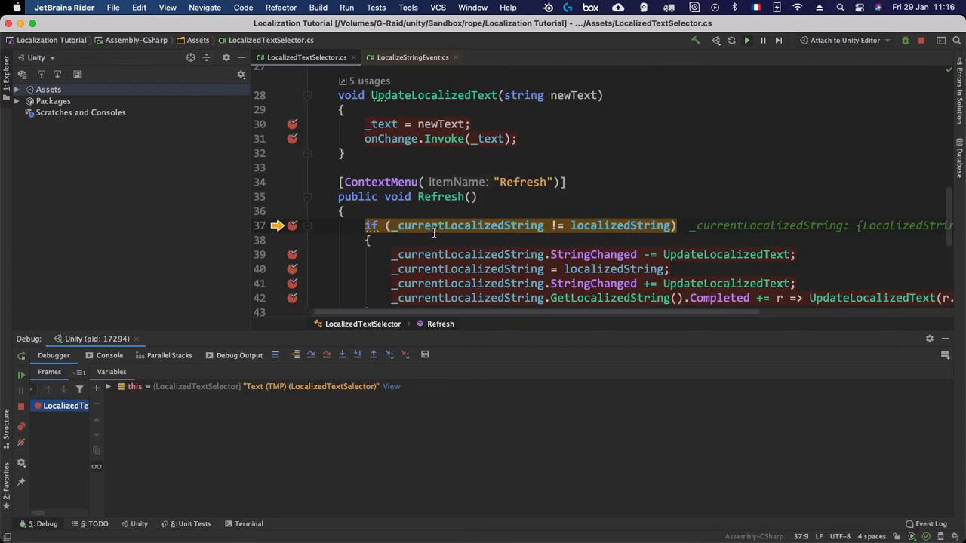
Expand the "this" object at the Refresh breakpoint to inspect its variables, and resume program execution
click(108, 388)
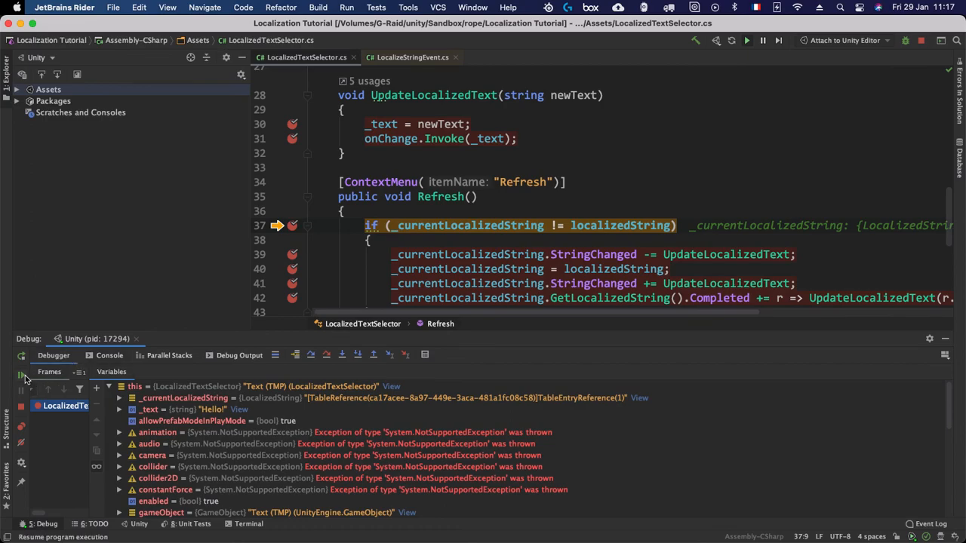
click(22, 376)
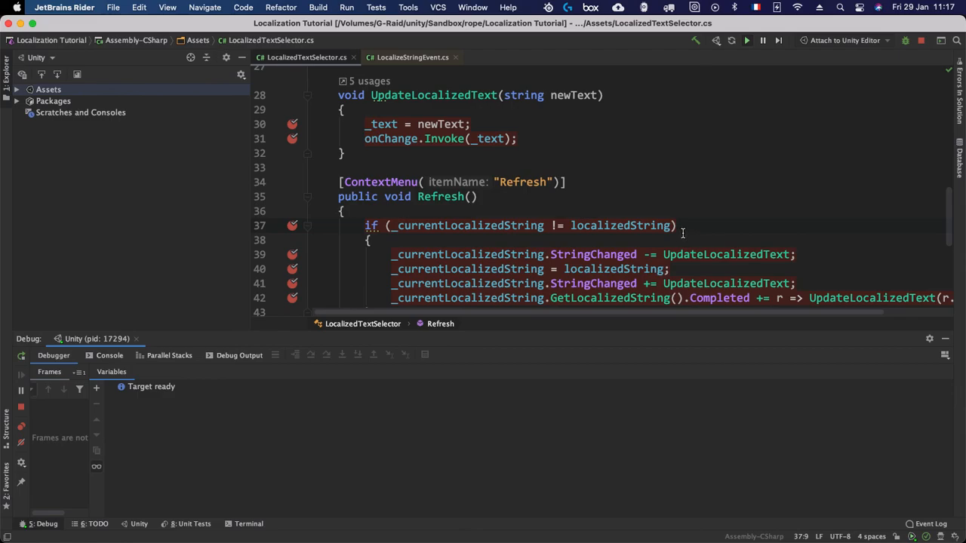
Review the LocalizedTextSelector code, comparing the field declarations, Awake, OnEnable and OnDisable with the condition in Refresh
scroll(694, 232, up, 5)
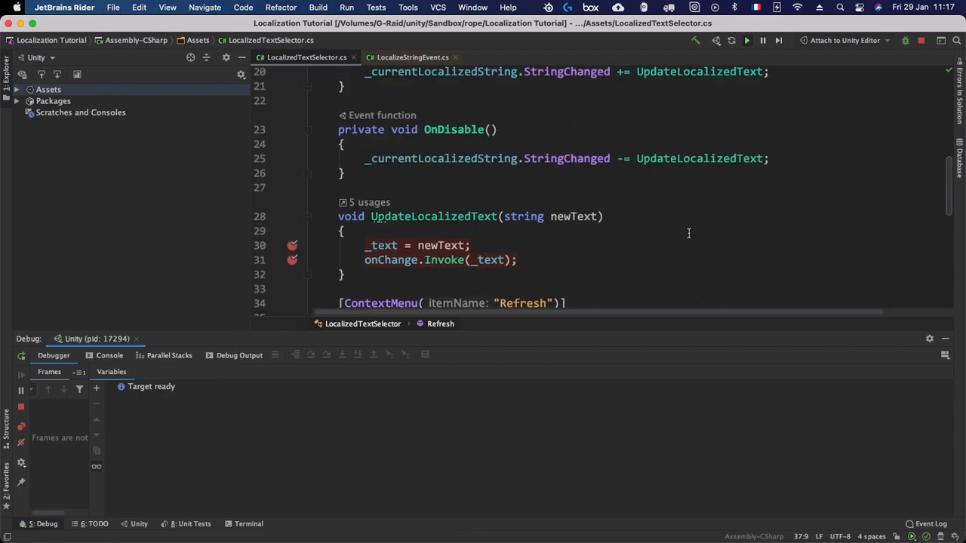
scroll(677, 236, up, 1)
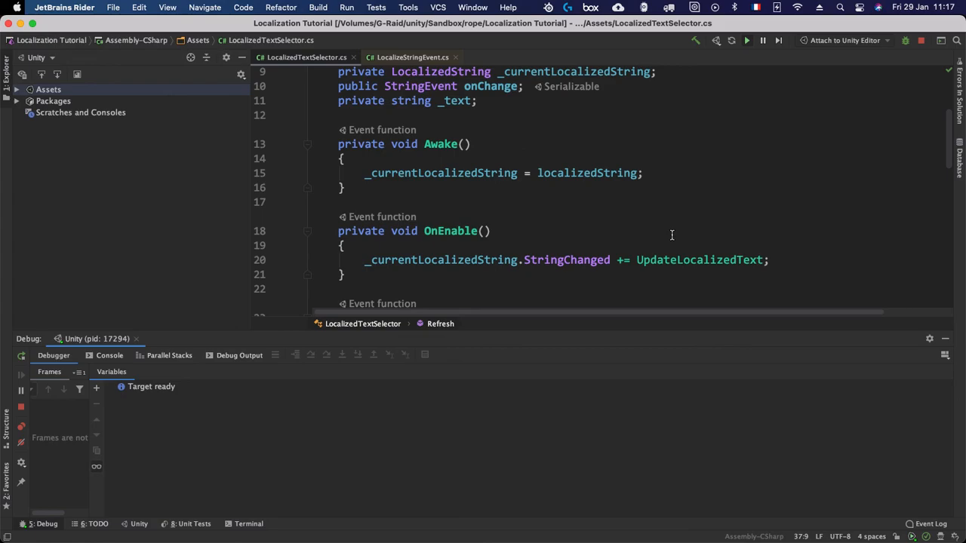
scroll(672, 235, up, 1)
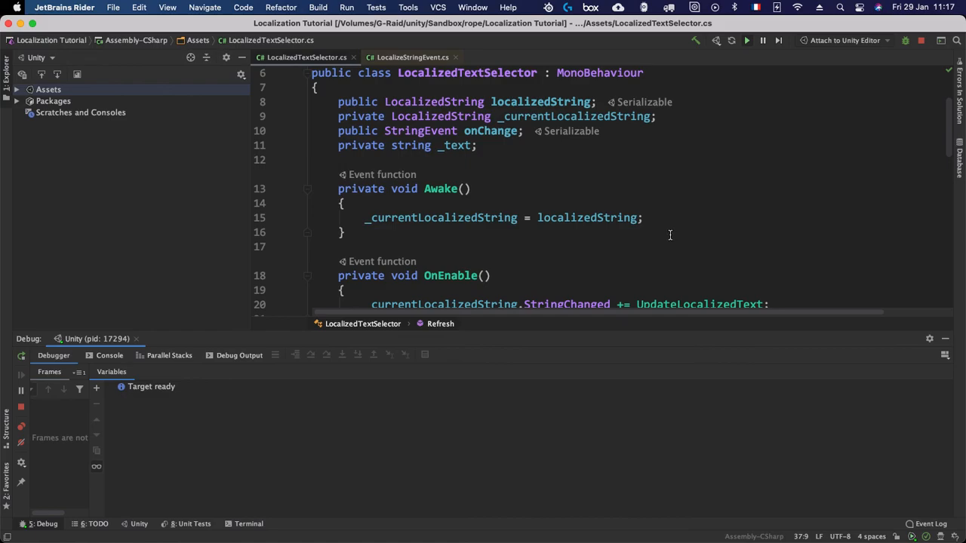
scroll(670, 235, down, 6)
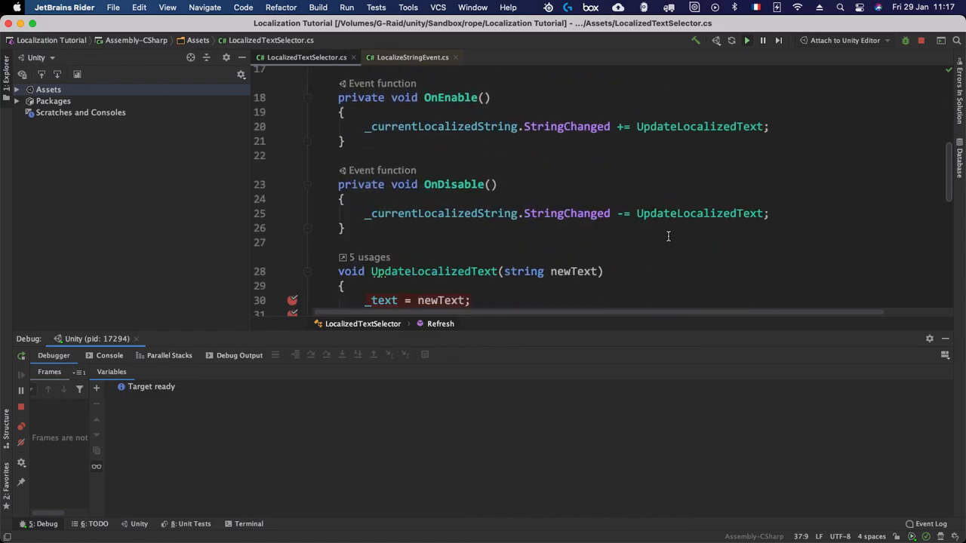
scroll(668, 237, down, 1)
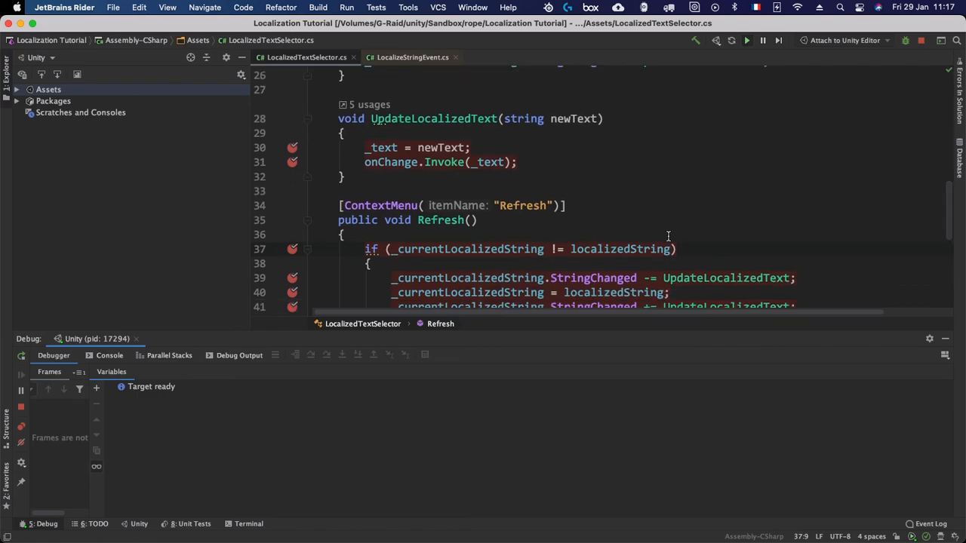
scroll(667, 235, up, 4)
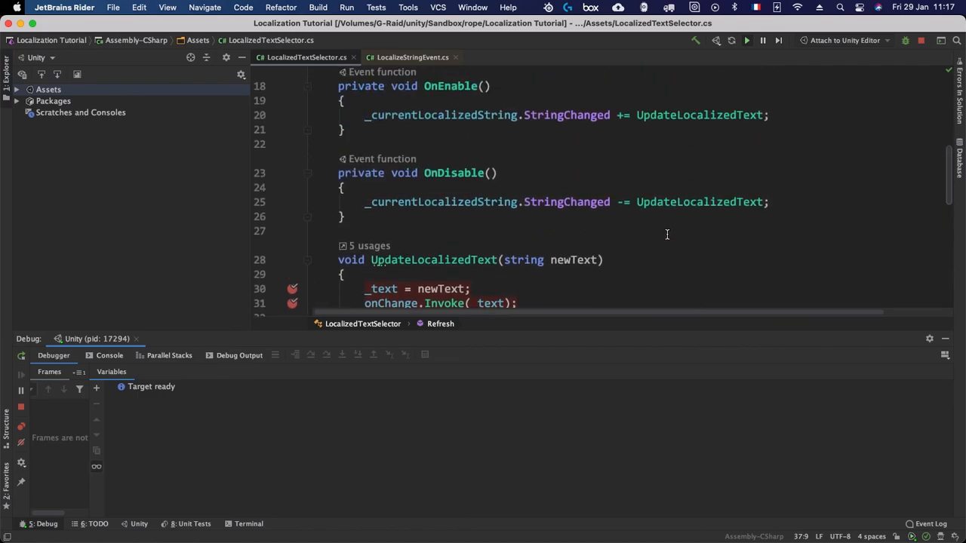
scroll(662, 237, up, 2)
scroll(660, 236, up, 3)
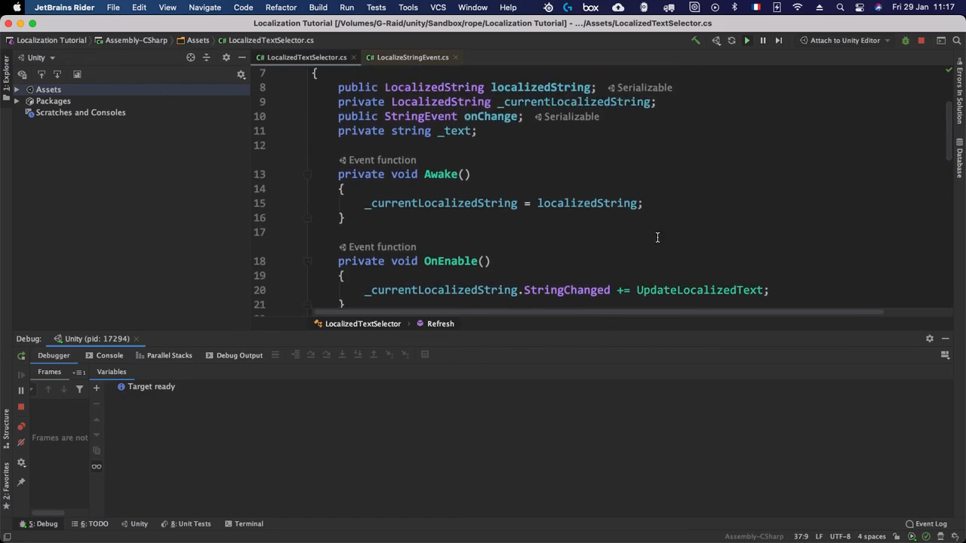
scroll(654, 236, down, 3)
Switch to Unity and set the Localized Text Selector's Localized String to Common Expressions/HELLO
key(super+Tab)
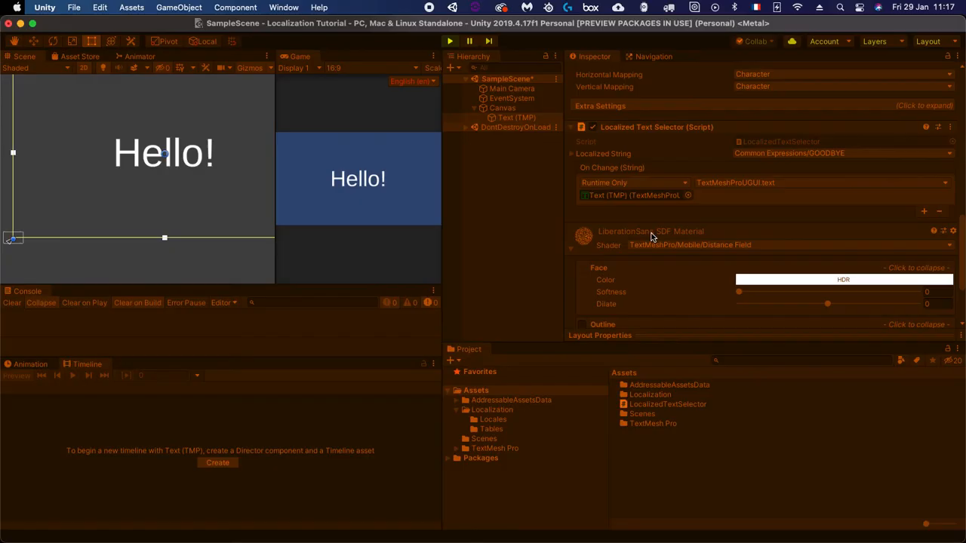
click(818, 156)
click(743, 196)
click(776, 210)
Run the Refresh command of the Localized Text Selector again and resume execution from the breakpoint on the if condition
click(950, 127)
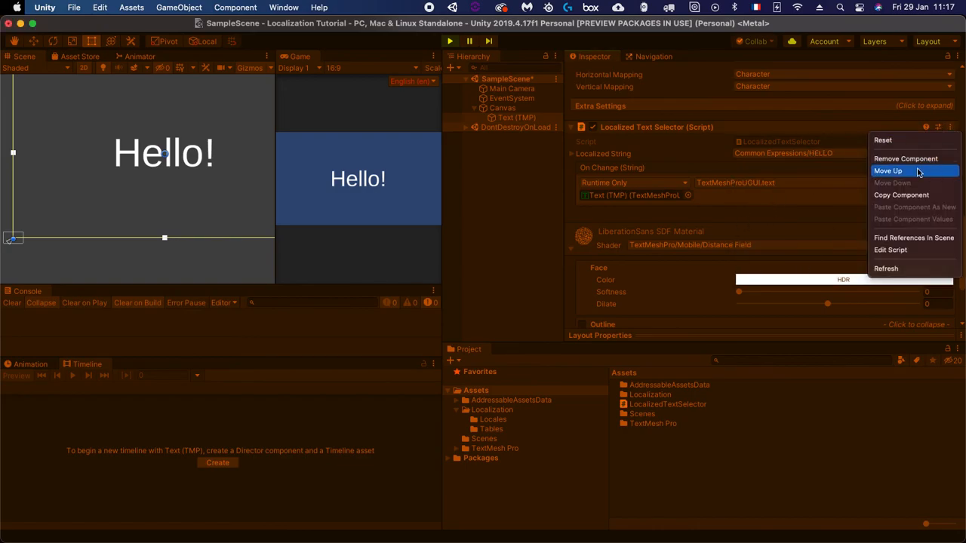
click(898, 273)
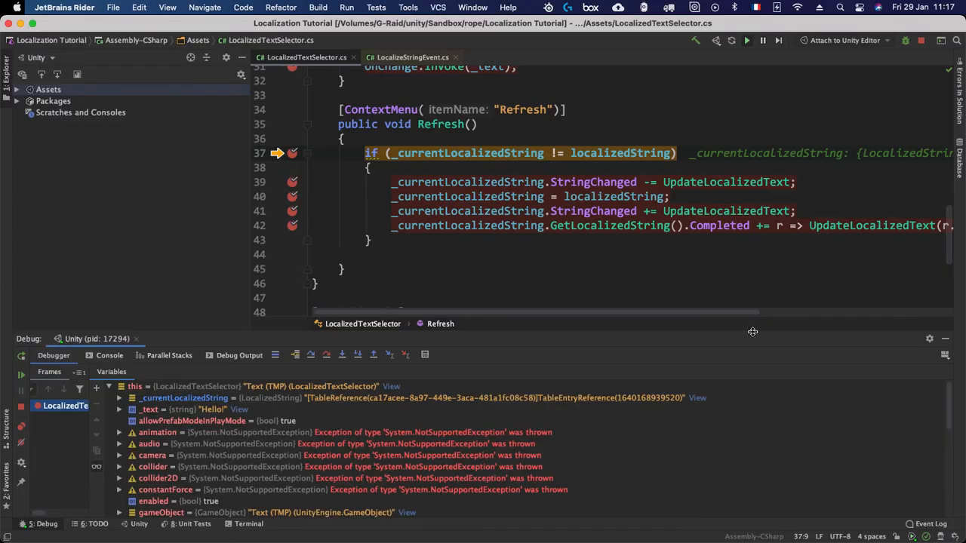
click(21, 375)
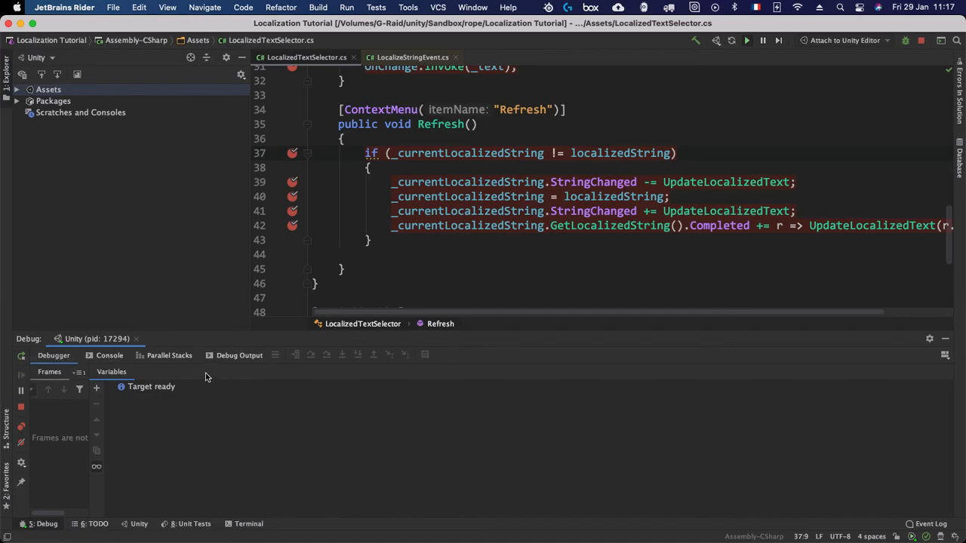
Examine the Refresh method's if condition and inner statements against the localizedString and _currentLocalizedString declarations and their assignment in Awake
click(698, 153)
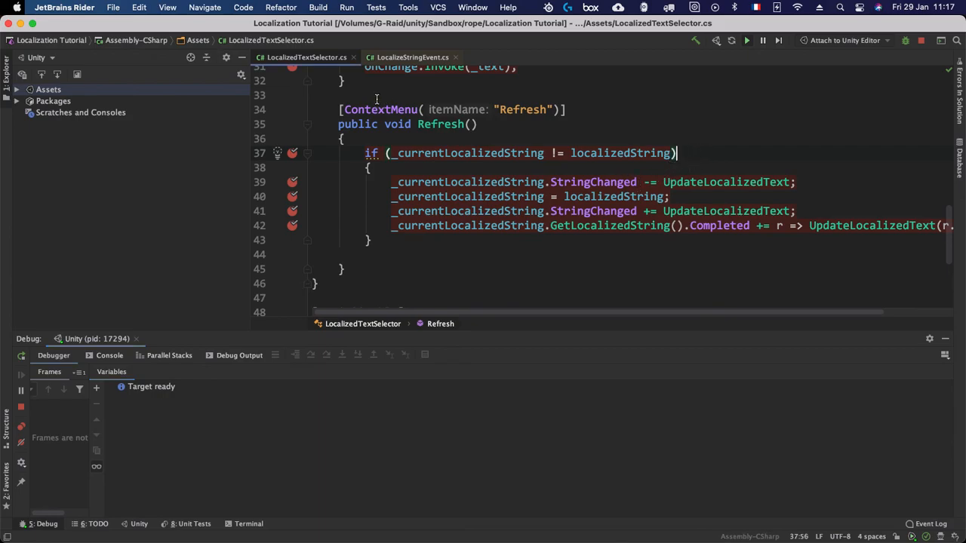
triple_click(727, 151)
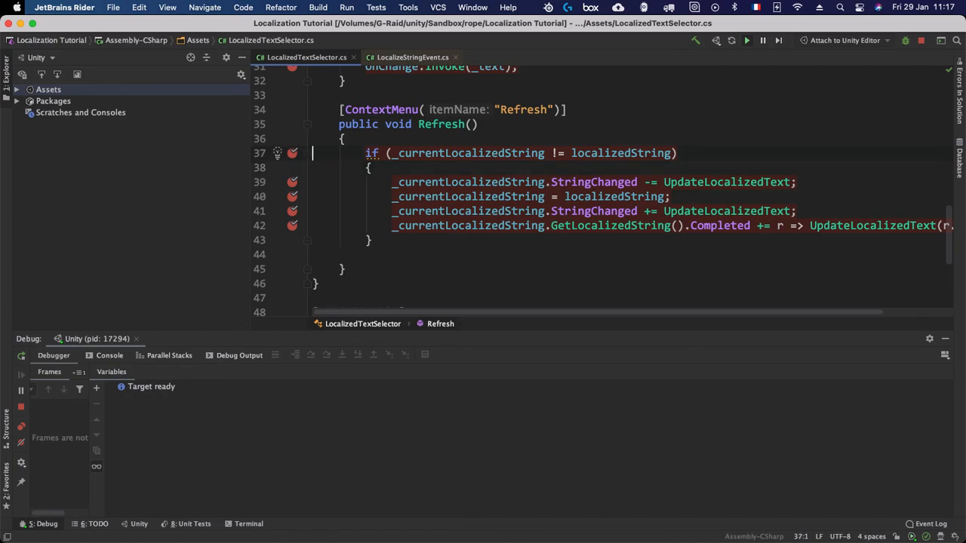
drag(313, 166, 313, 182)
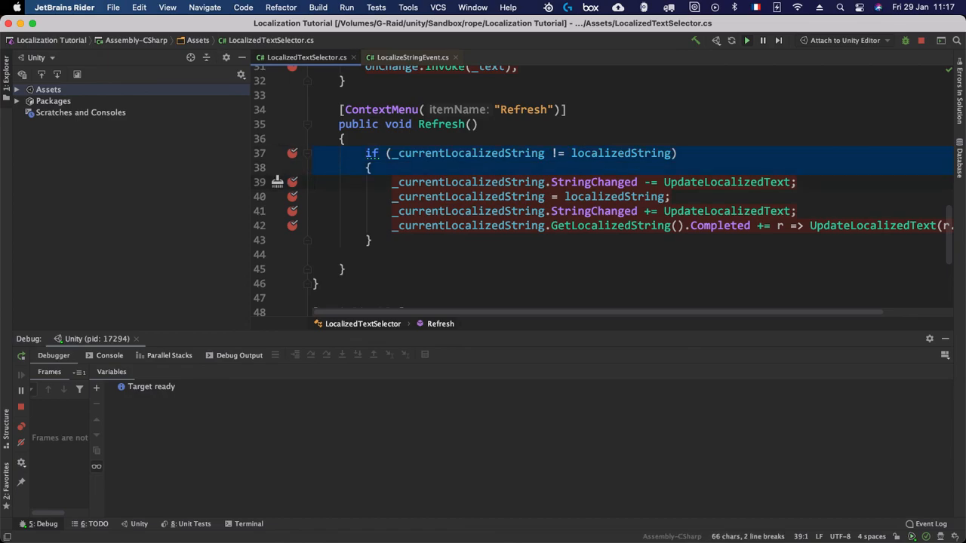
scroll(679, 147, up, 10)
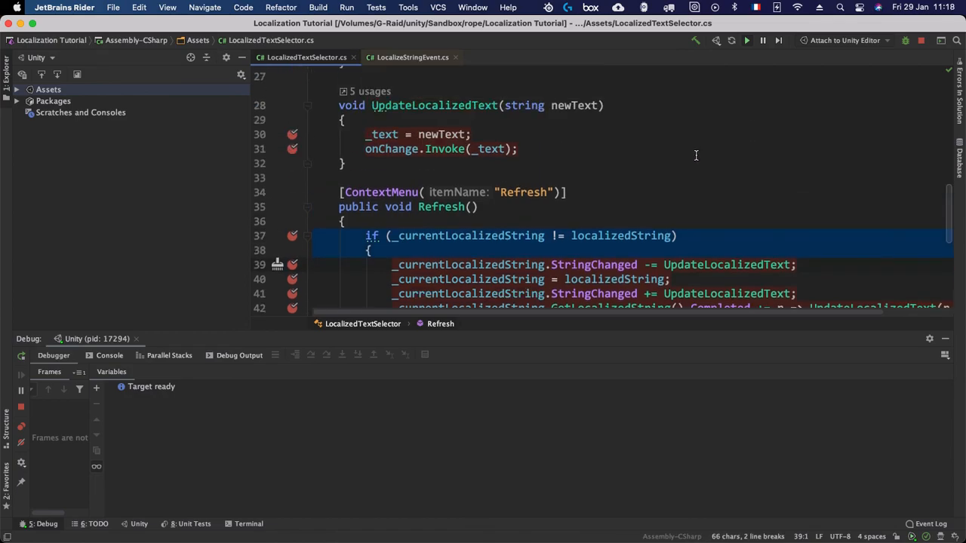
scroll(650, 151, up, 2)
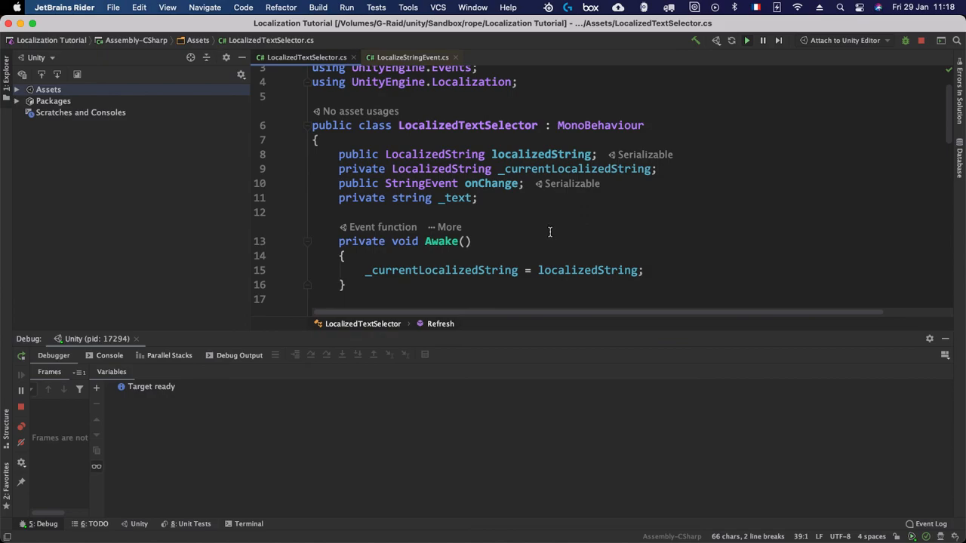
scroll(549, 232, down, 4)
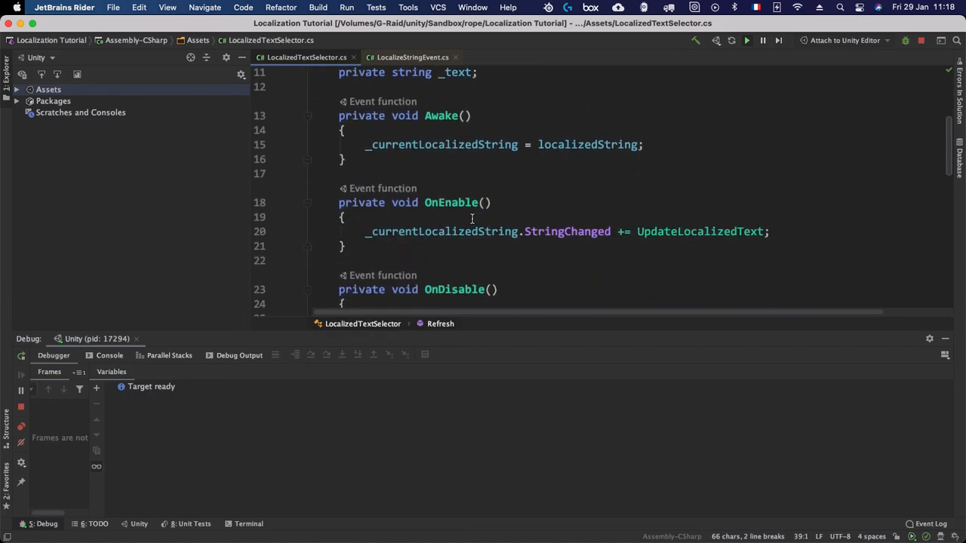
scroll(470, 219, down, 10)
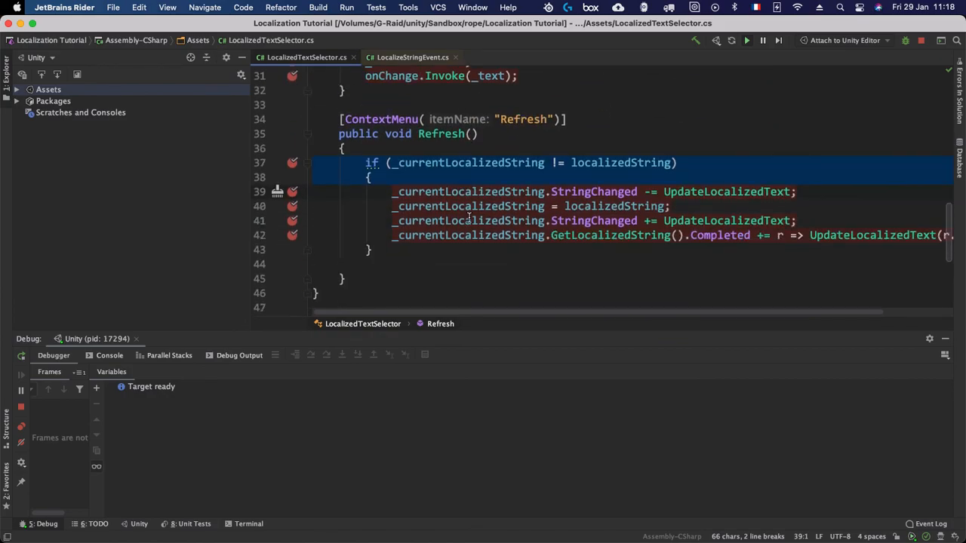
click(691, 204)
click(839, 220)
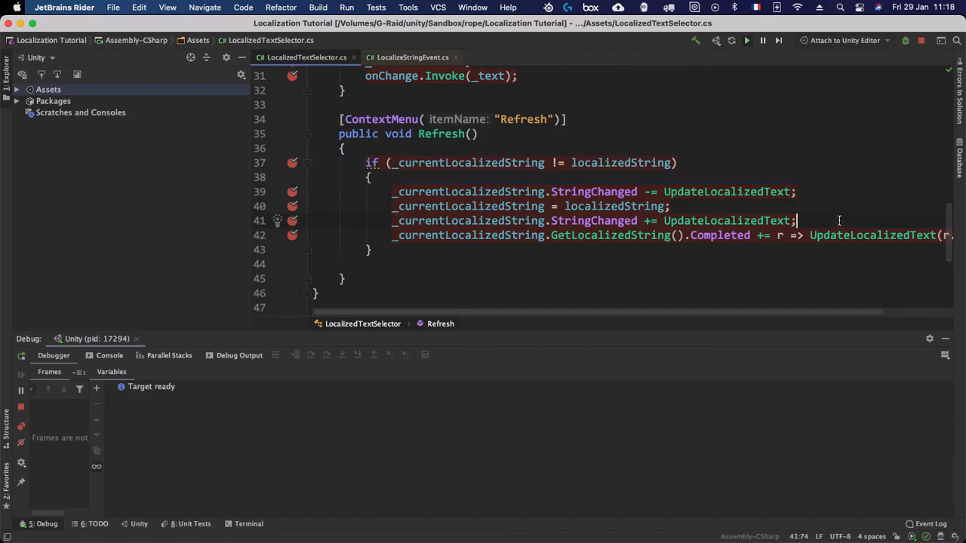
click(822, 192)
click(825, 219)
Move the _currentLocalizedString.GetLocalizedString().Completed line out of the if block to directly below it, and delete the blank lines after it
click(313, 234)
key(shift+Down)
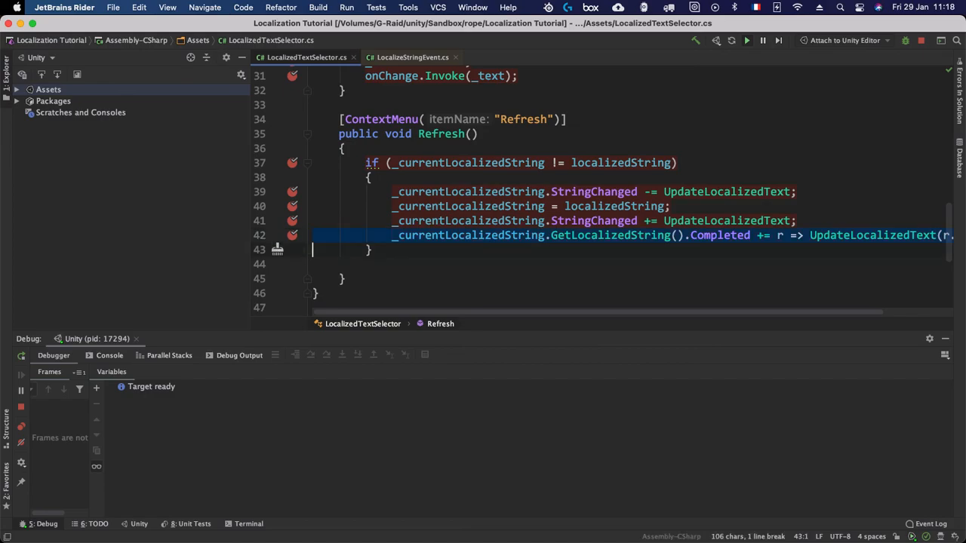
key(BackSpace)
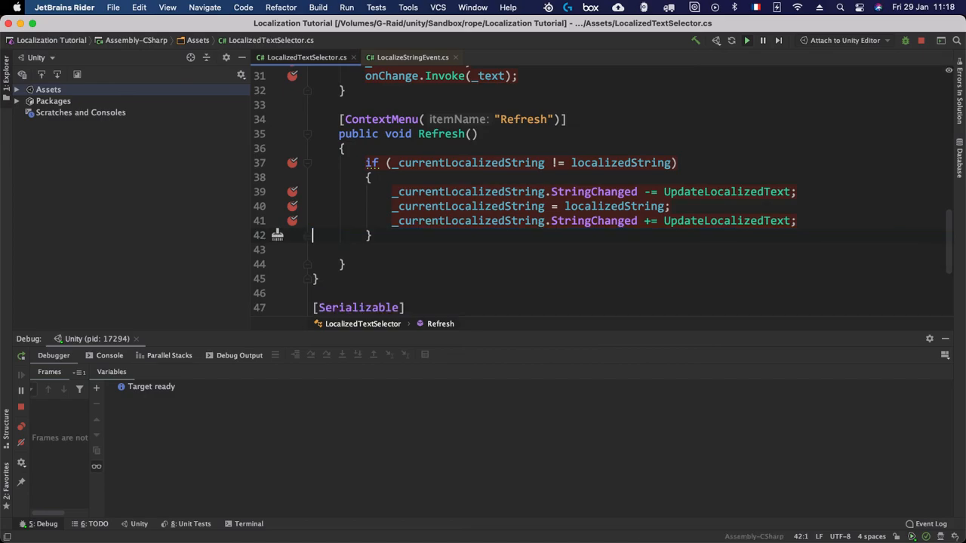
key(End)
key(Return)
text(_currentLocalizedString.GetLocalizedString().Completed += r => UpdateLocalizedText(r.Result);)
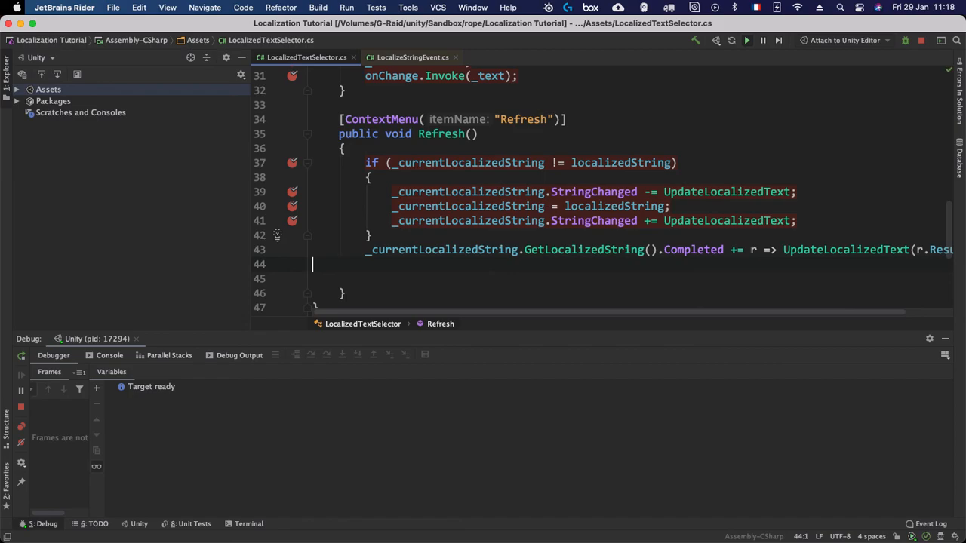
key(shift+Down)
key(BackSpace)
key(shift+Down)
key(BackSpace)
Remove all breakpoints from the Refresh and UpdateLocalizedText methods
click(292, 163)
click(292, 191)
click(292, 206)
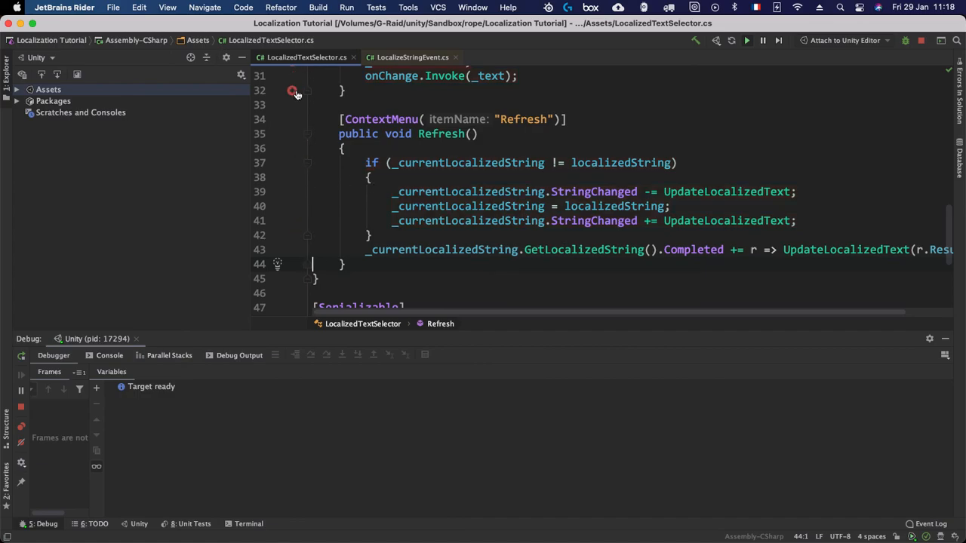
scroll(294, 91, up, 3)
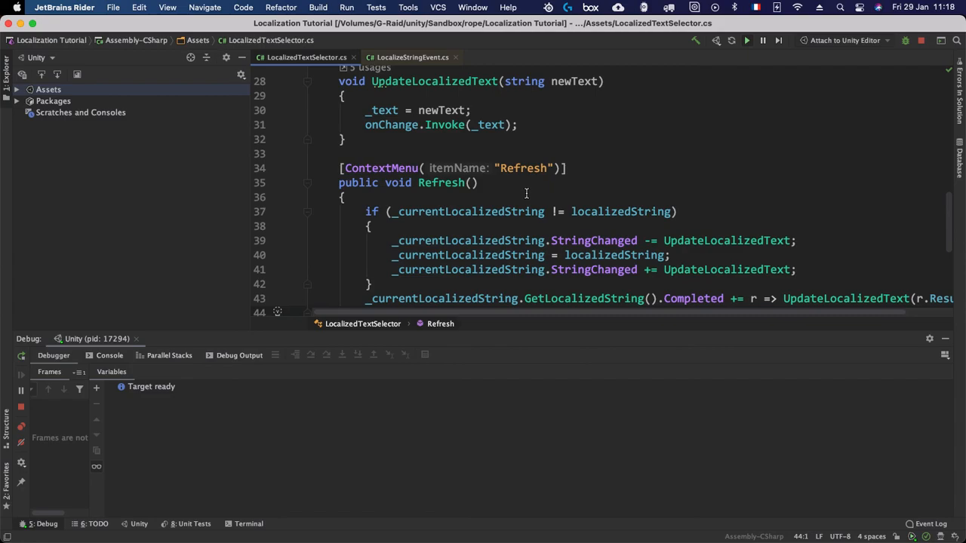
scroll(528, 196, down, 3)
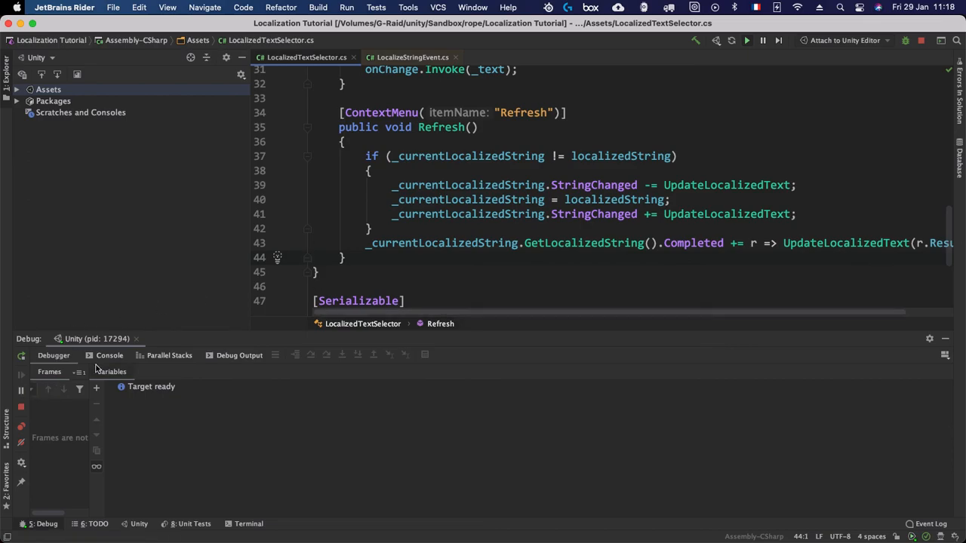
Switch to Unity, set the Localized Text Selector's localized string to Common Expressions/GOODBYE, and run its Refresh command
key(super+Tab)
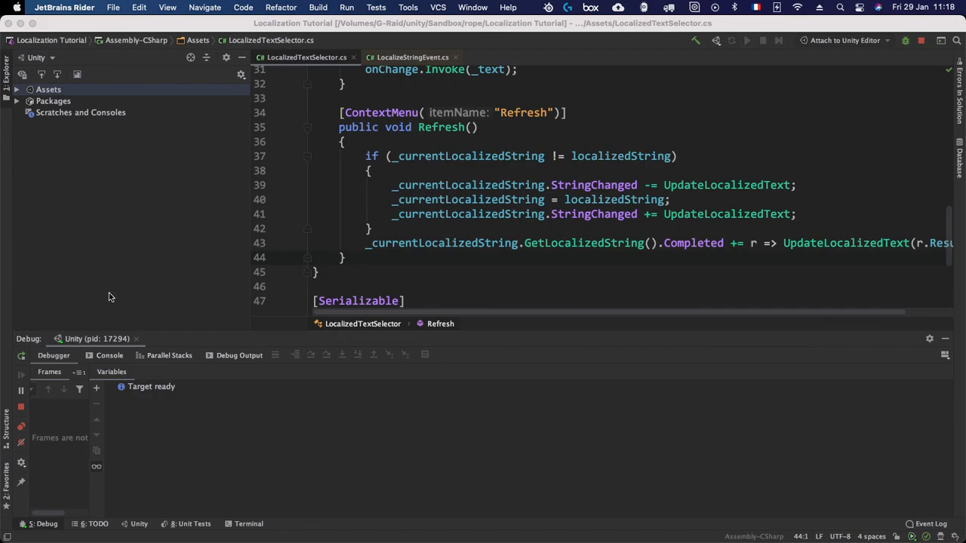
key(super+Tab)
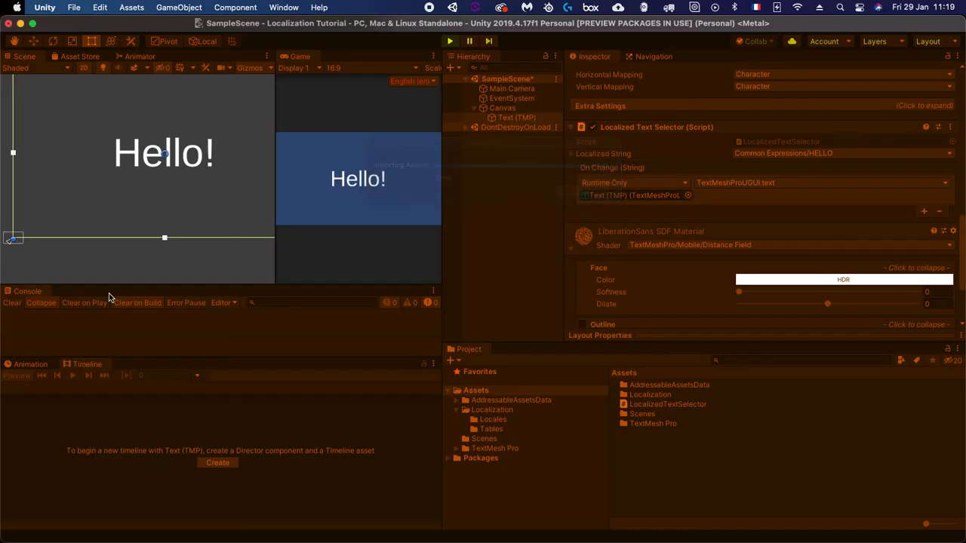
scroll(749, 231, up, 3)
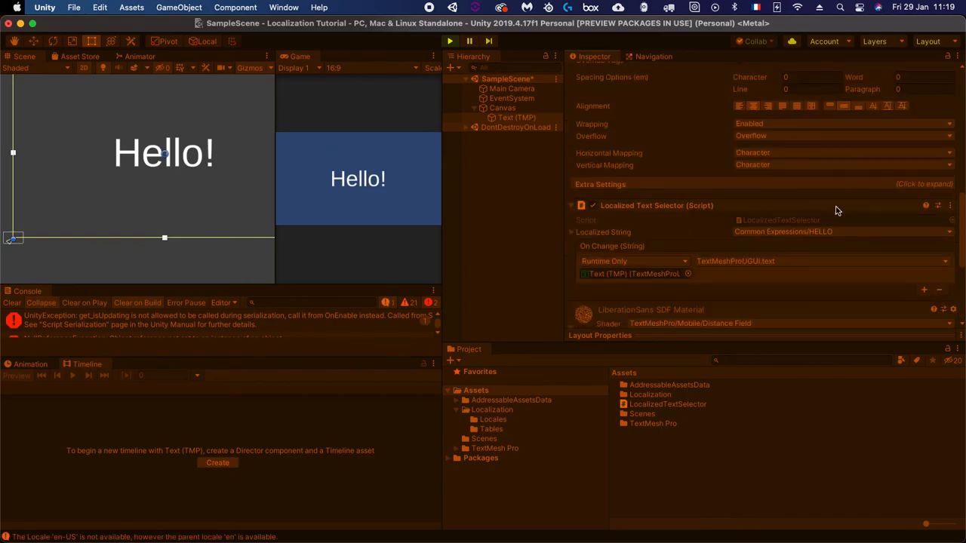
click(950, 205)
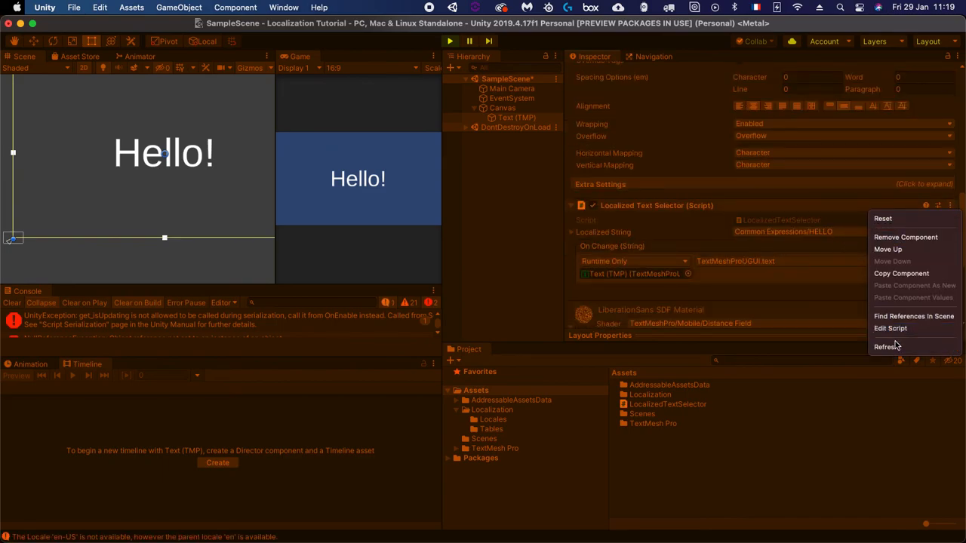
click(821, 240)
click(827, 232)
click(751, 276)
click(780, 295)
click(950, 205)
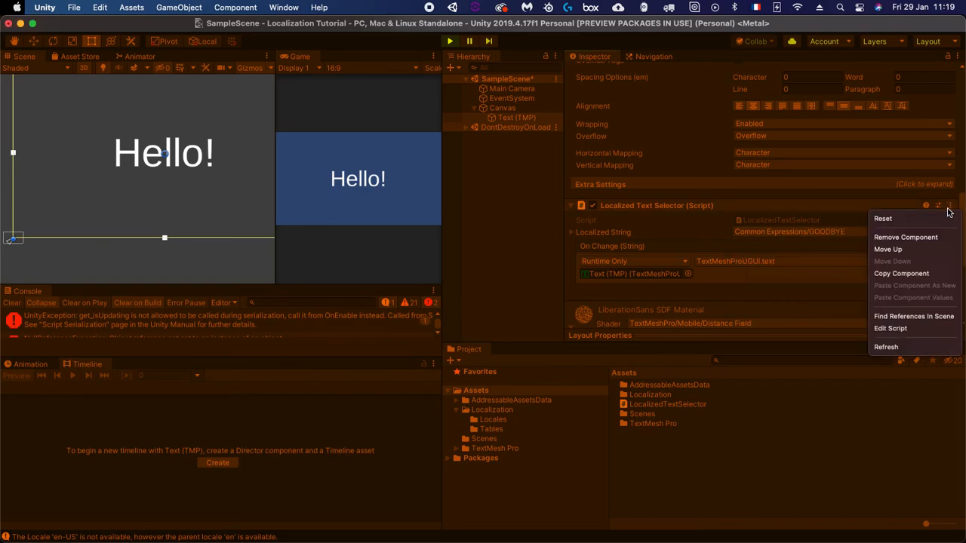
click(886, 347)
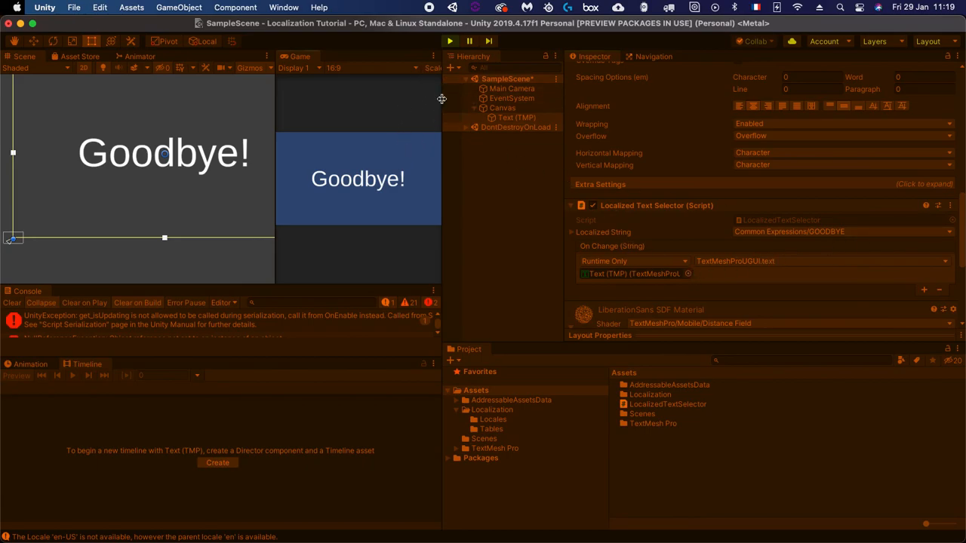
With the Scene and Game views widened, clear the console and exit play mode
drag(442, 96, 554, 98)
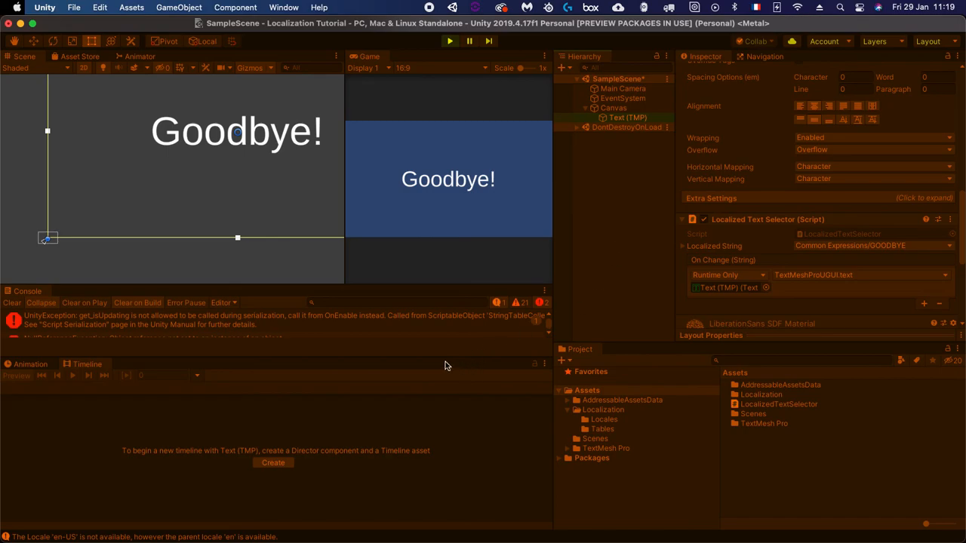
click(12, 304)
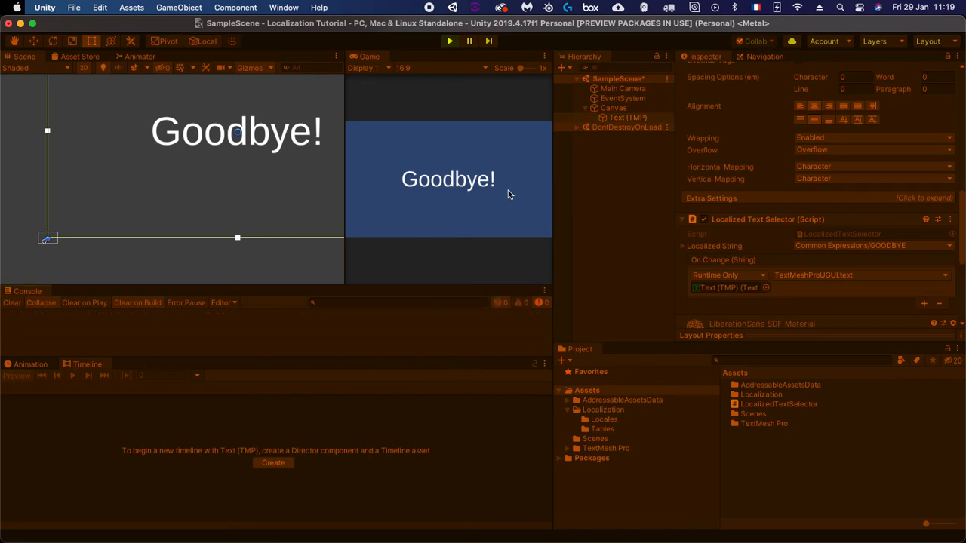
click(450, 41)
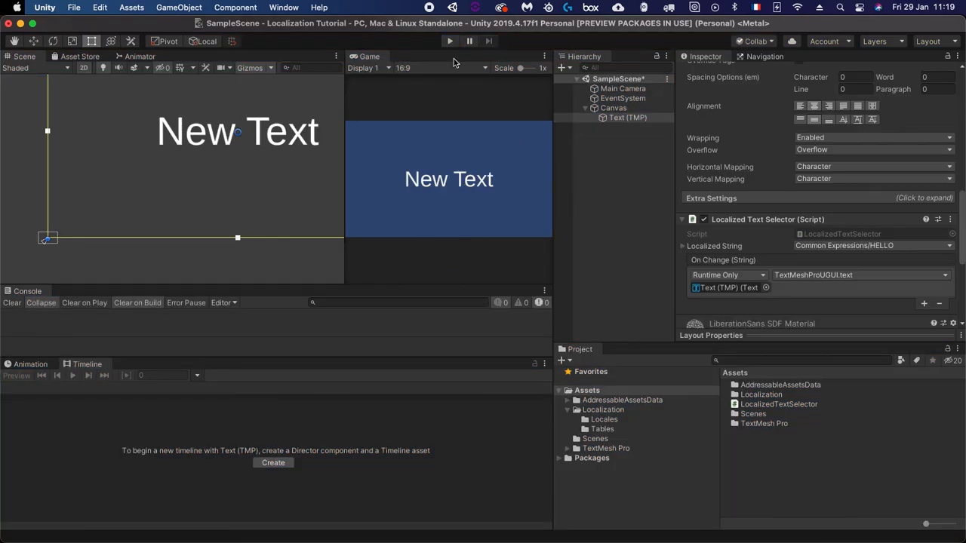
Switch to Rider and examine the GetLocalizedString().Completed callback in Refresh alongside UpdateLocalizedText, shrinking the Debug pane to show the full method
key(super+Tab)
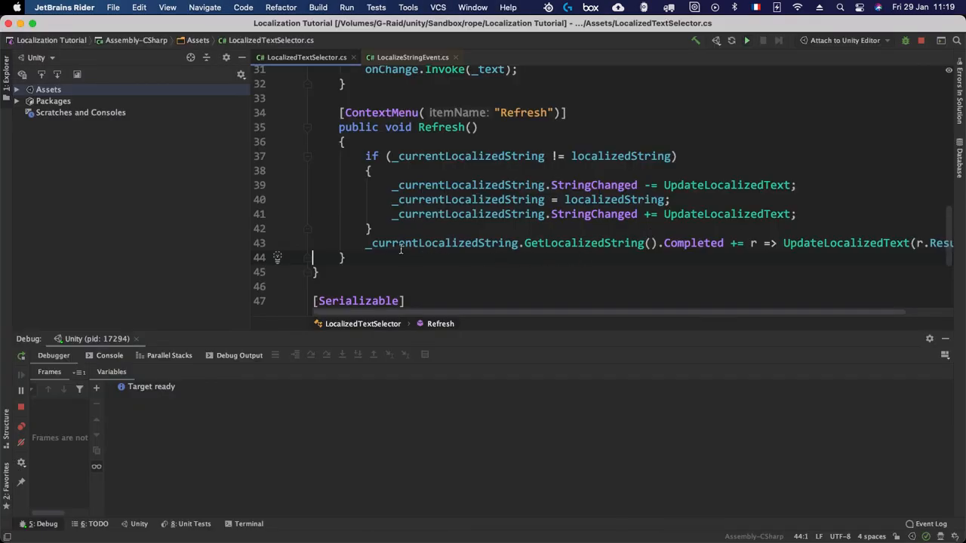
click(278, 243)
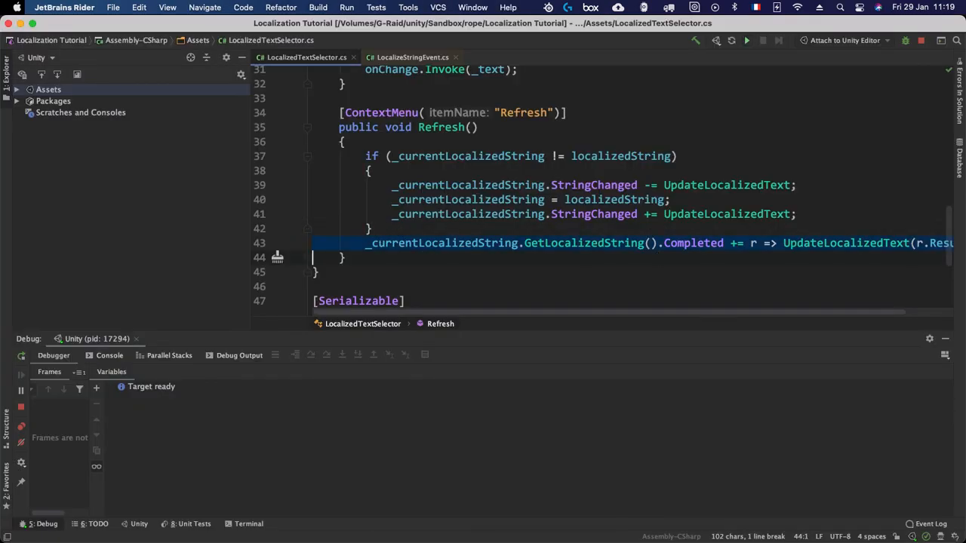
click(278, 243)
click(277, 243)
click(575, 230)
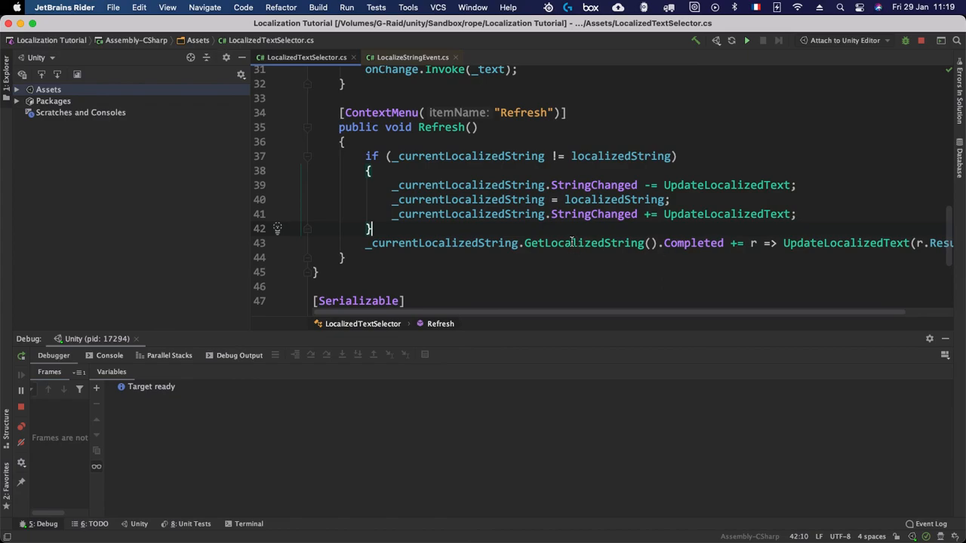
double_click(681, 243)
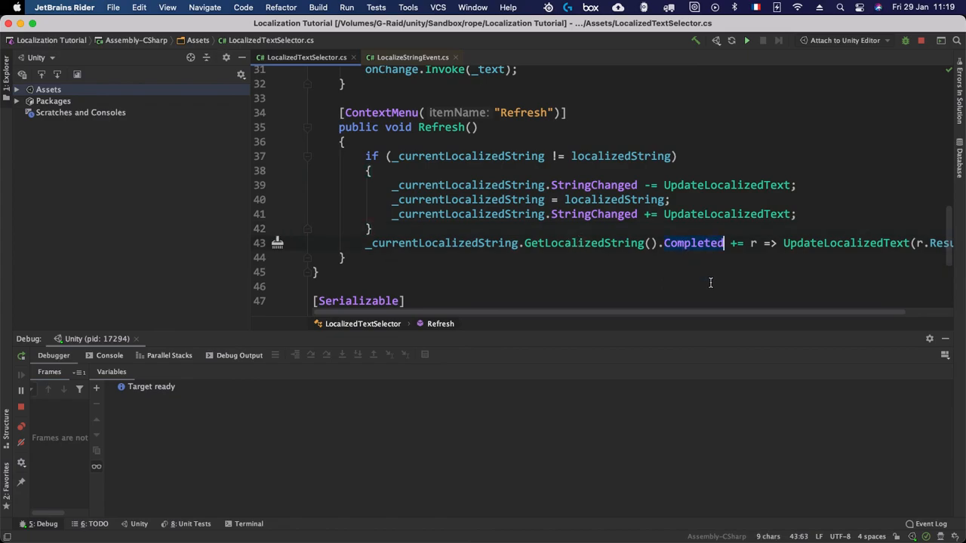
drag(730, 243, 917, 243)
scroll(742, 317, right, 3)
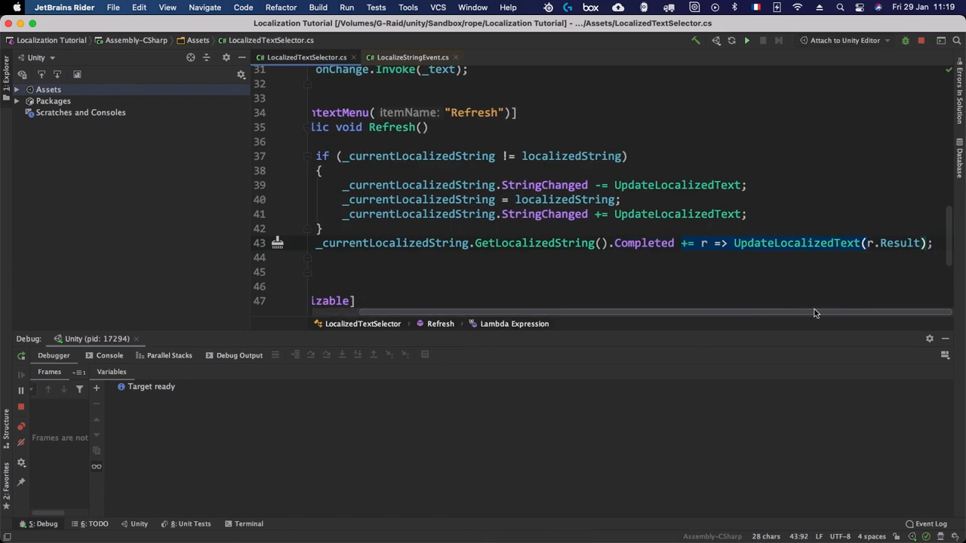
scroll(547, 194, up, 5)
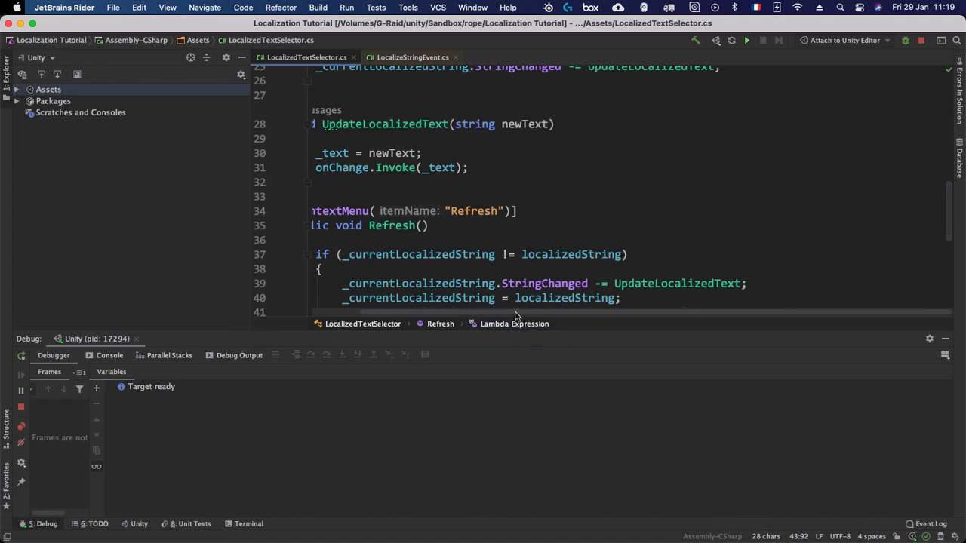
scroll(499, 314, left, 3)
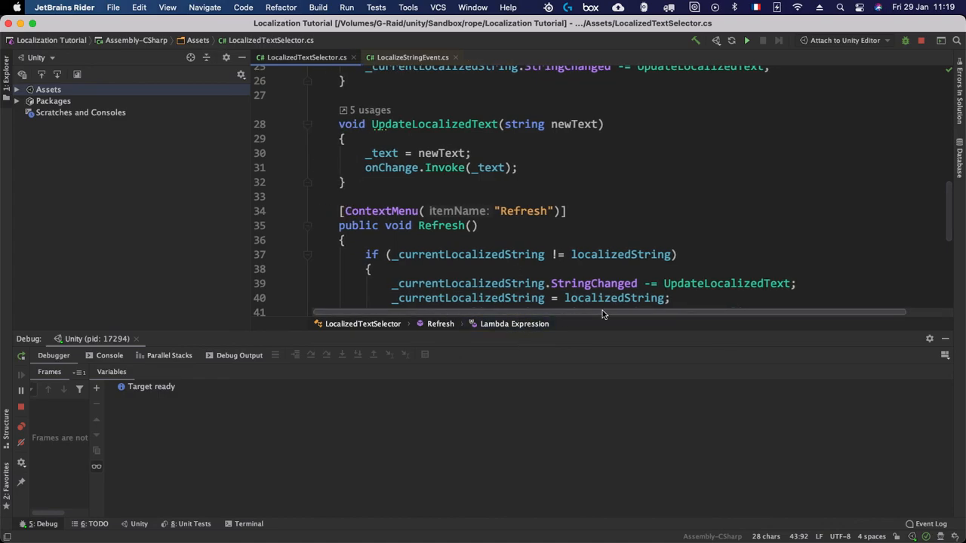
drag(259, 333, 260, 445)
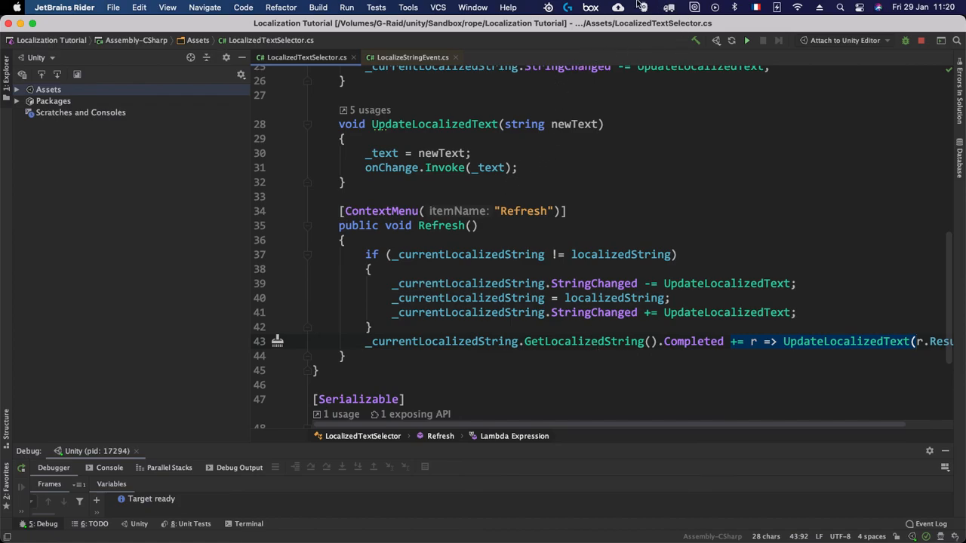
Switch back to the Unity editor
key(super+Tab)
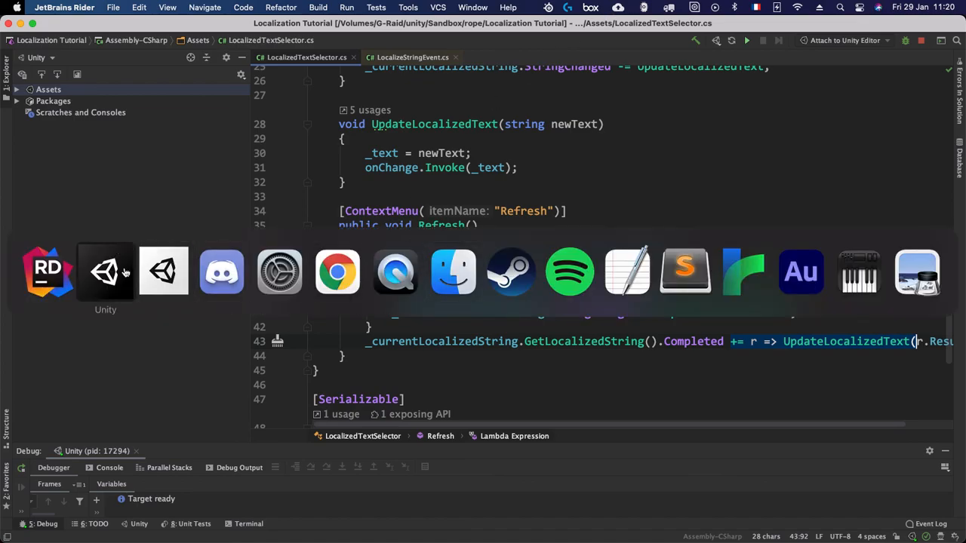